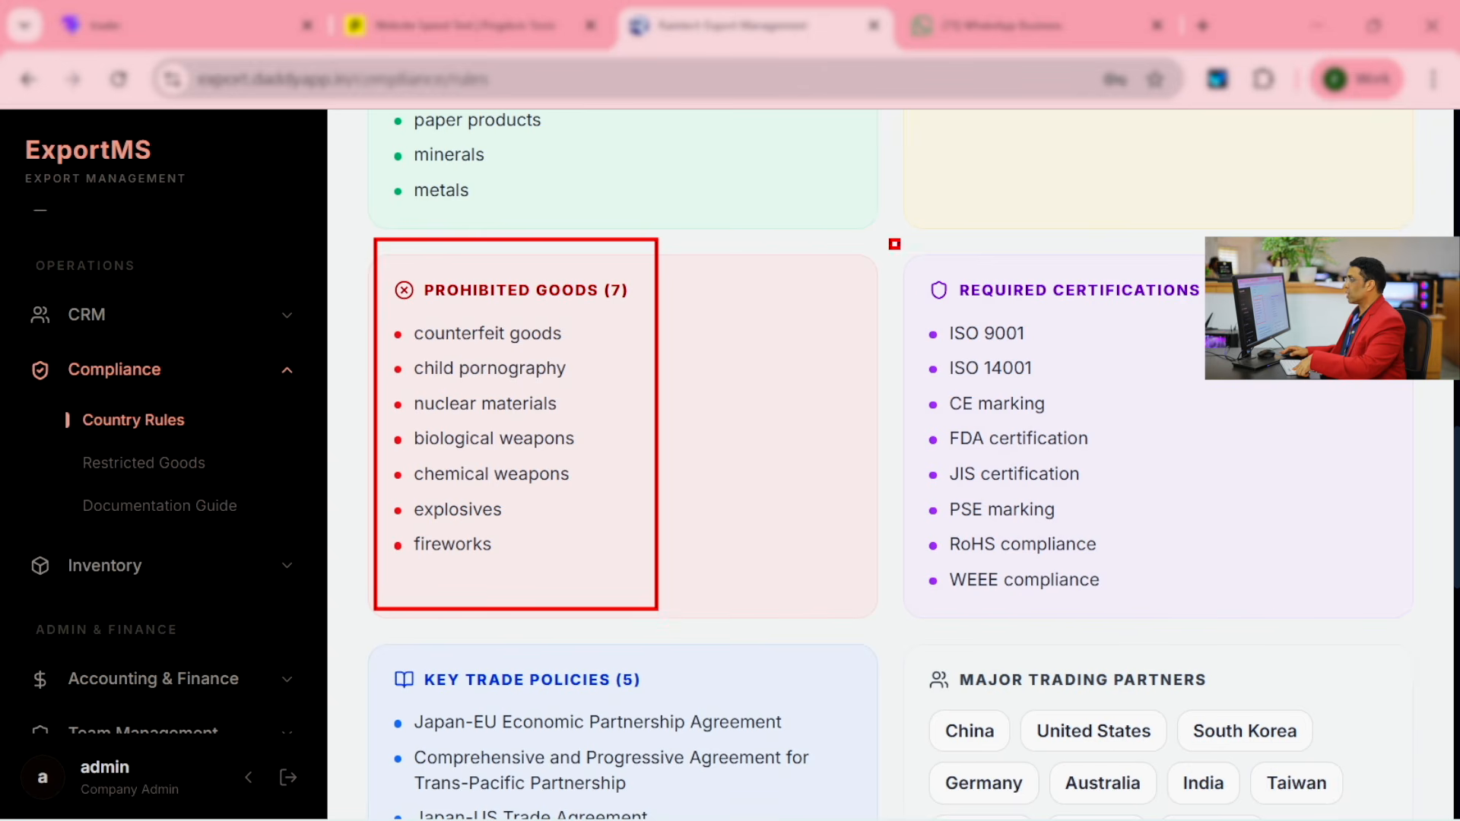
Step: Review Japan's country rules, from prohibited goods and required certifications down to key trade policies and major trading partners
key(Escape)
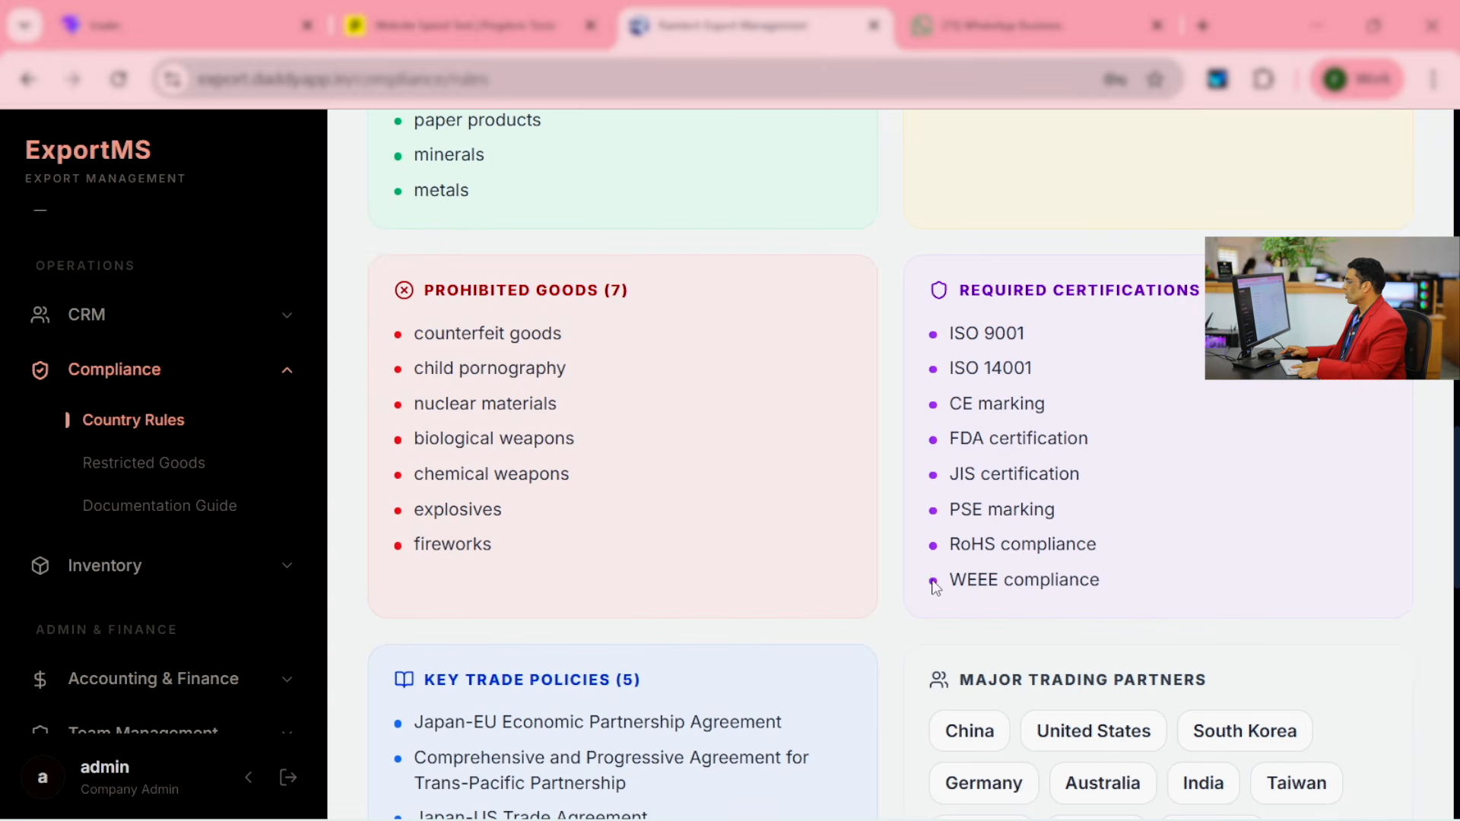
scroll(975, 580, down, 5)
mouse_move(331, 259)
mouse_down()
mouse_move(815, 587)
mouse_move(855, 593)
mouse_up()
drag(878, 274, 1171, 595)
key(Escape)
scroll(770, 477, down, 1)
scroll(770, 478, up, 9)
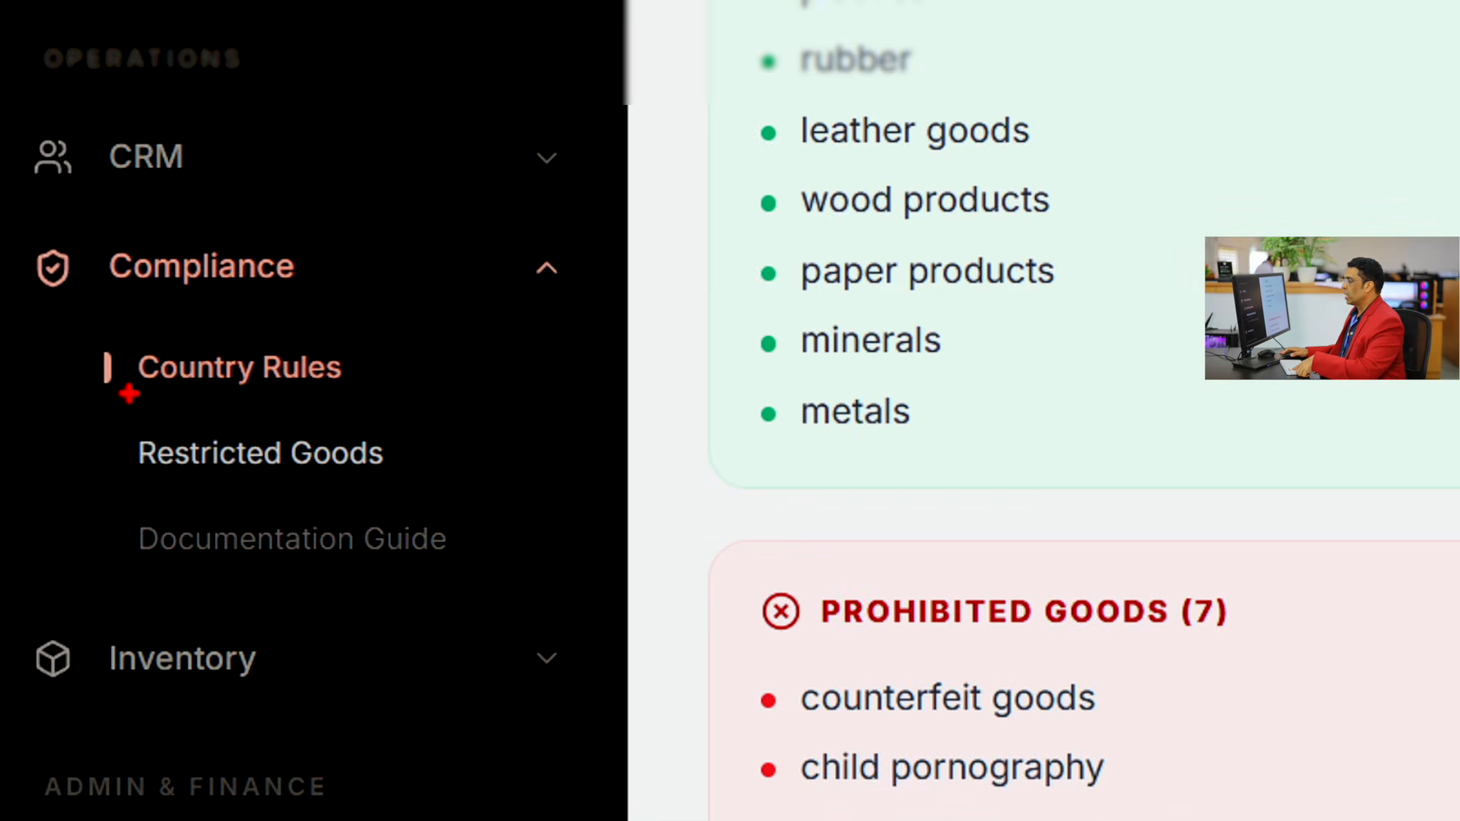
Step: Open the Documentation Guide in the Compliance section
drag(111, 505, 492, 606)
key(Escape)
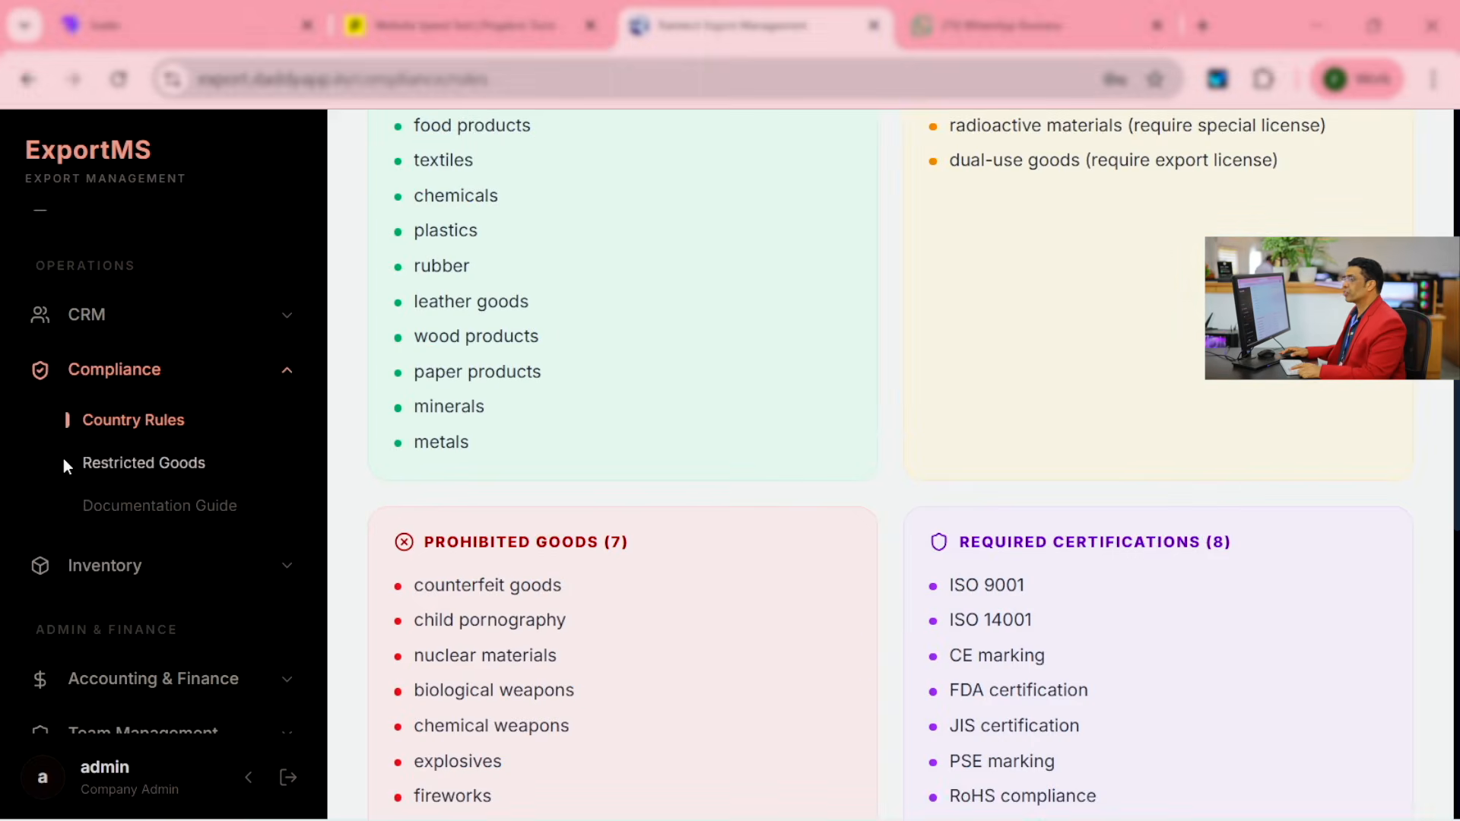
click(106, 505)
scroll(579, 524, up, 4)
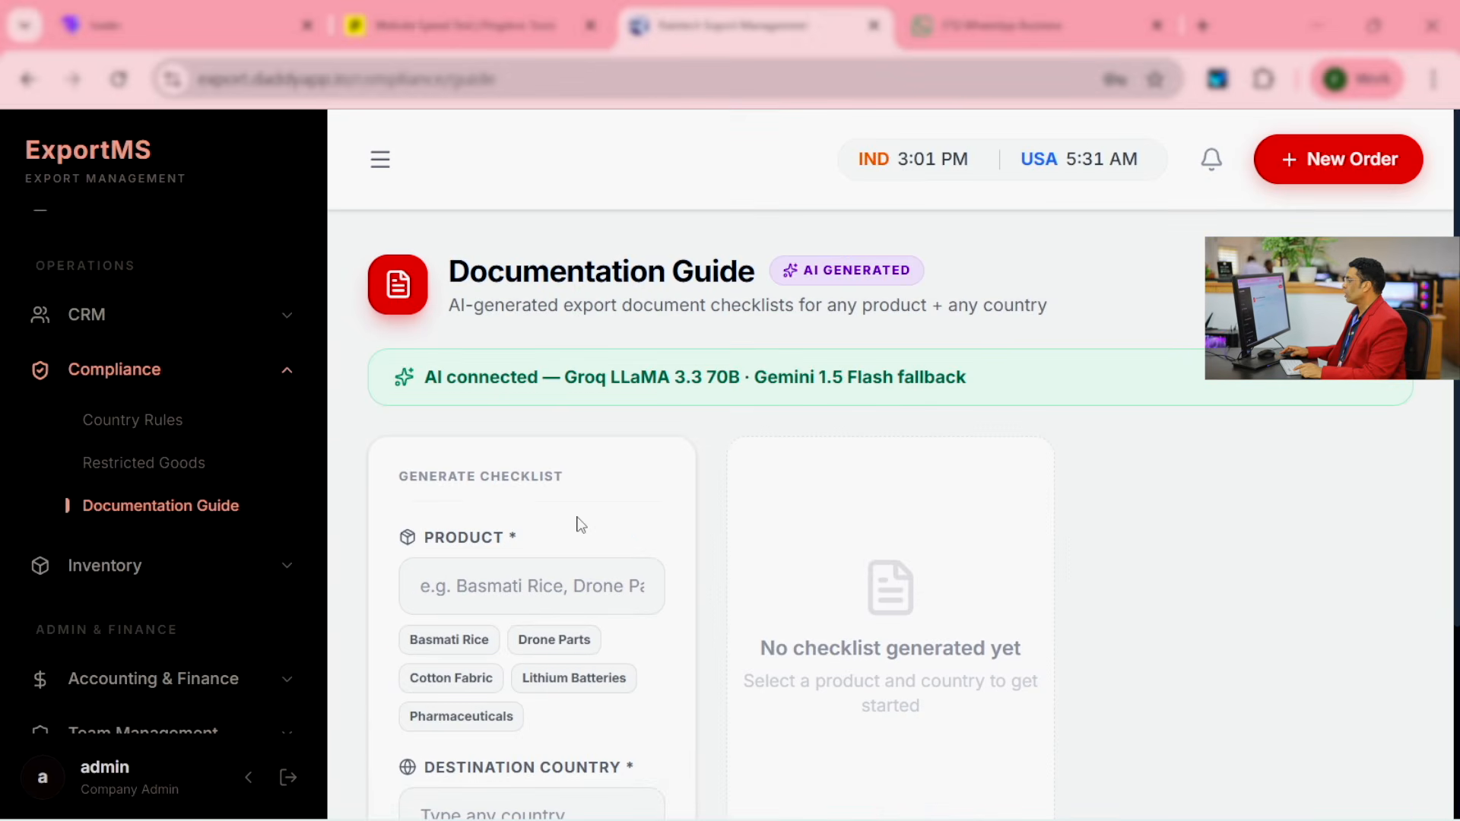
Step: Set the product for the export document checklist to the suggested Basmati Rice
scroll(579, 525, down, 2)
click(476, 455)
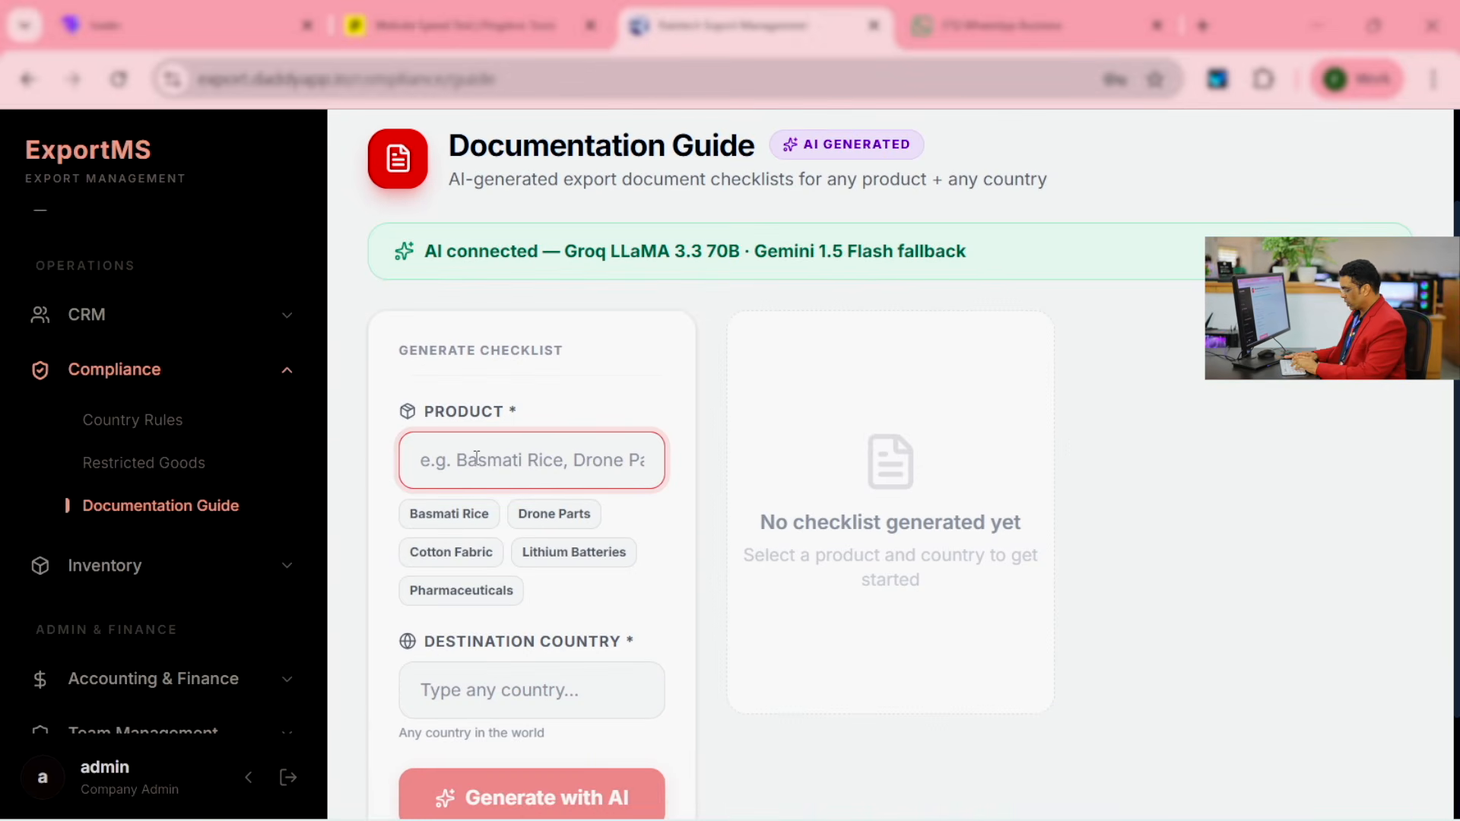
text(s)
key(BackSpace)
text(Rice)
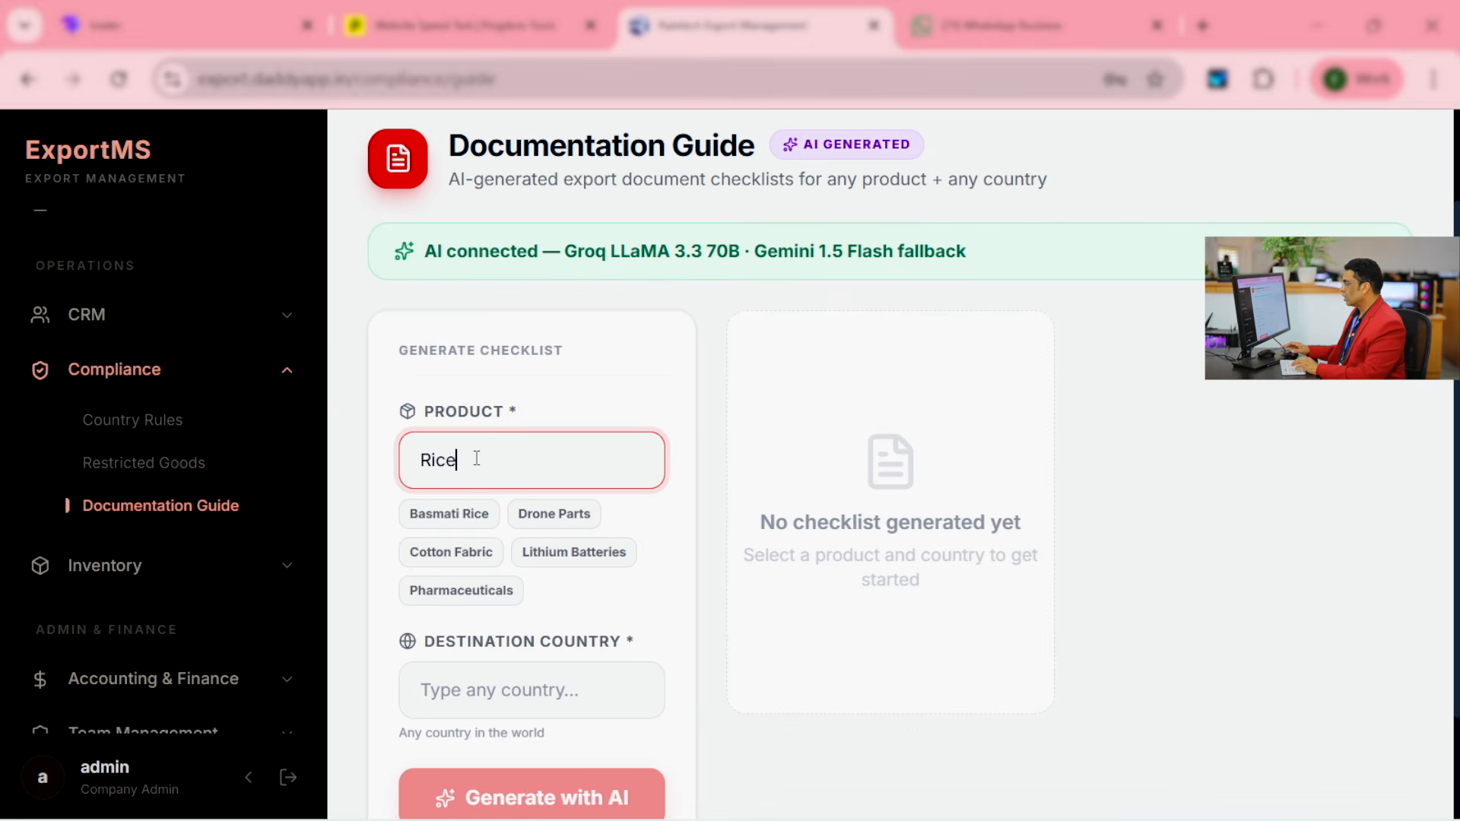
click(457, 520)
scroll(700, 503, down, 2)
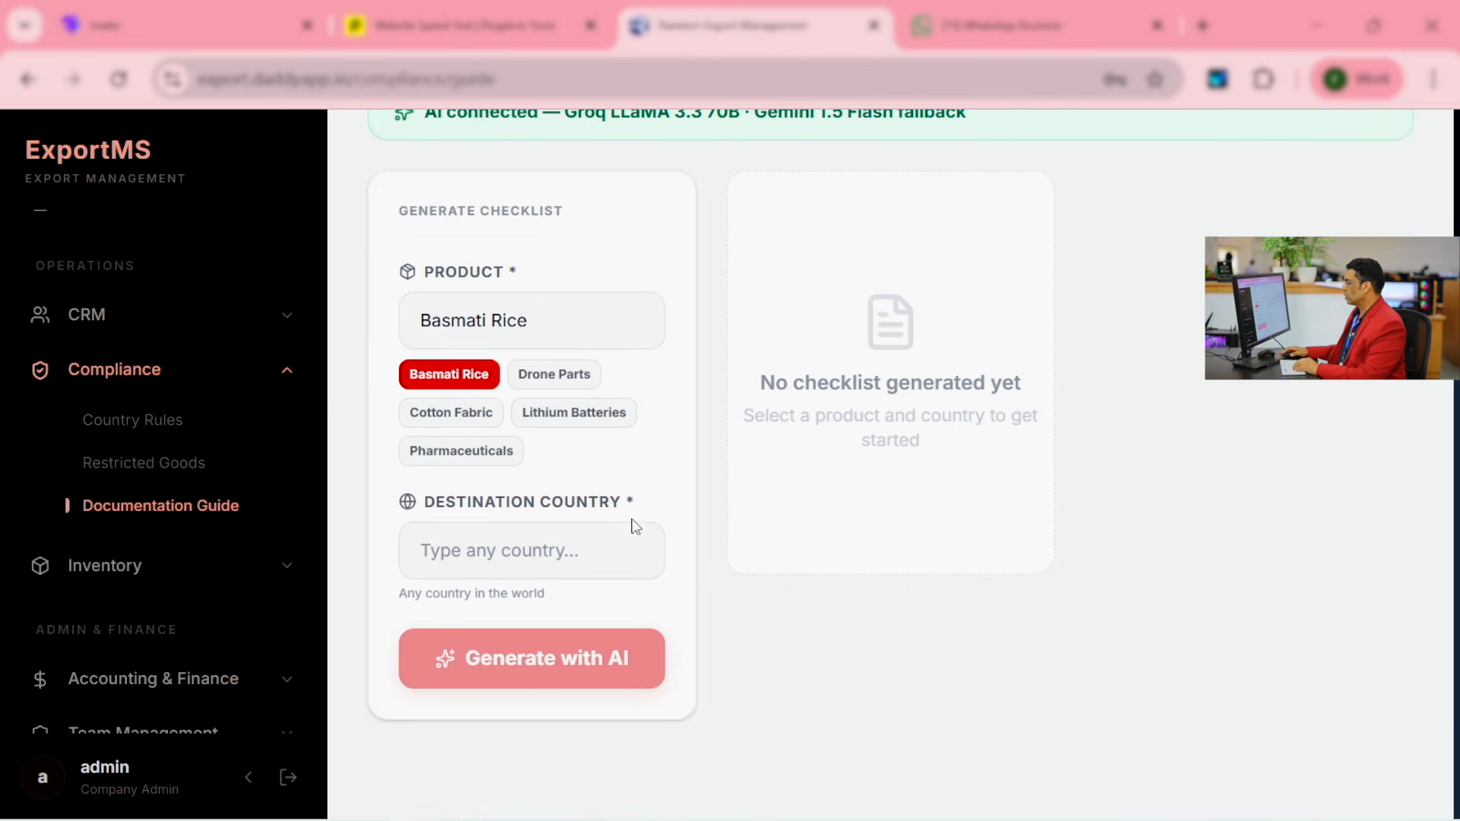
Step: Set the destination country to UAE and generate the Basmati Rice checklist with AI
click(496, 555)
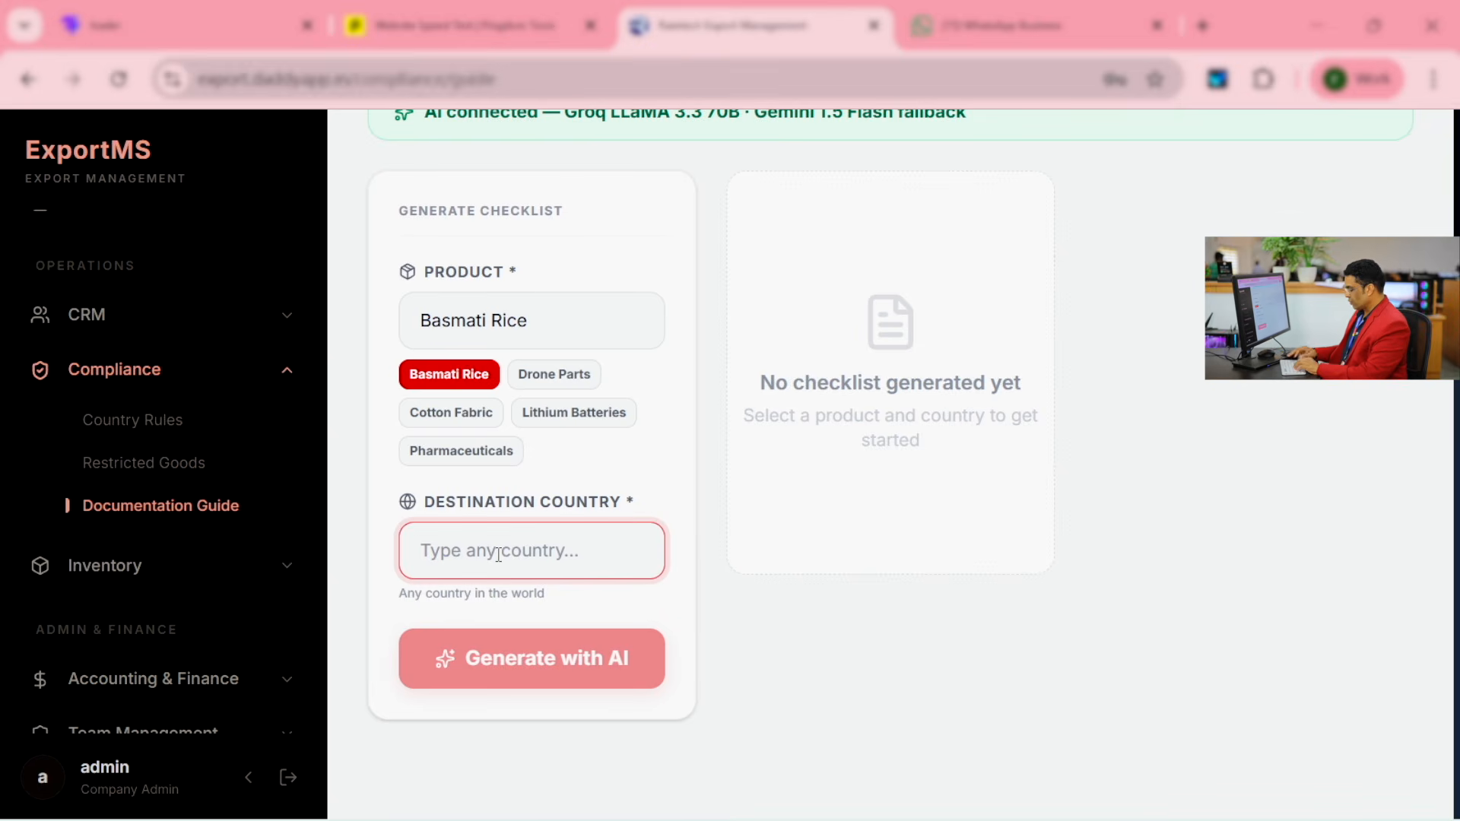
text(UAE)
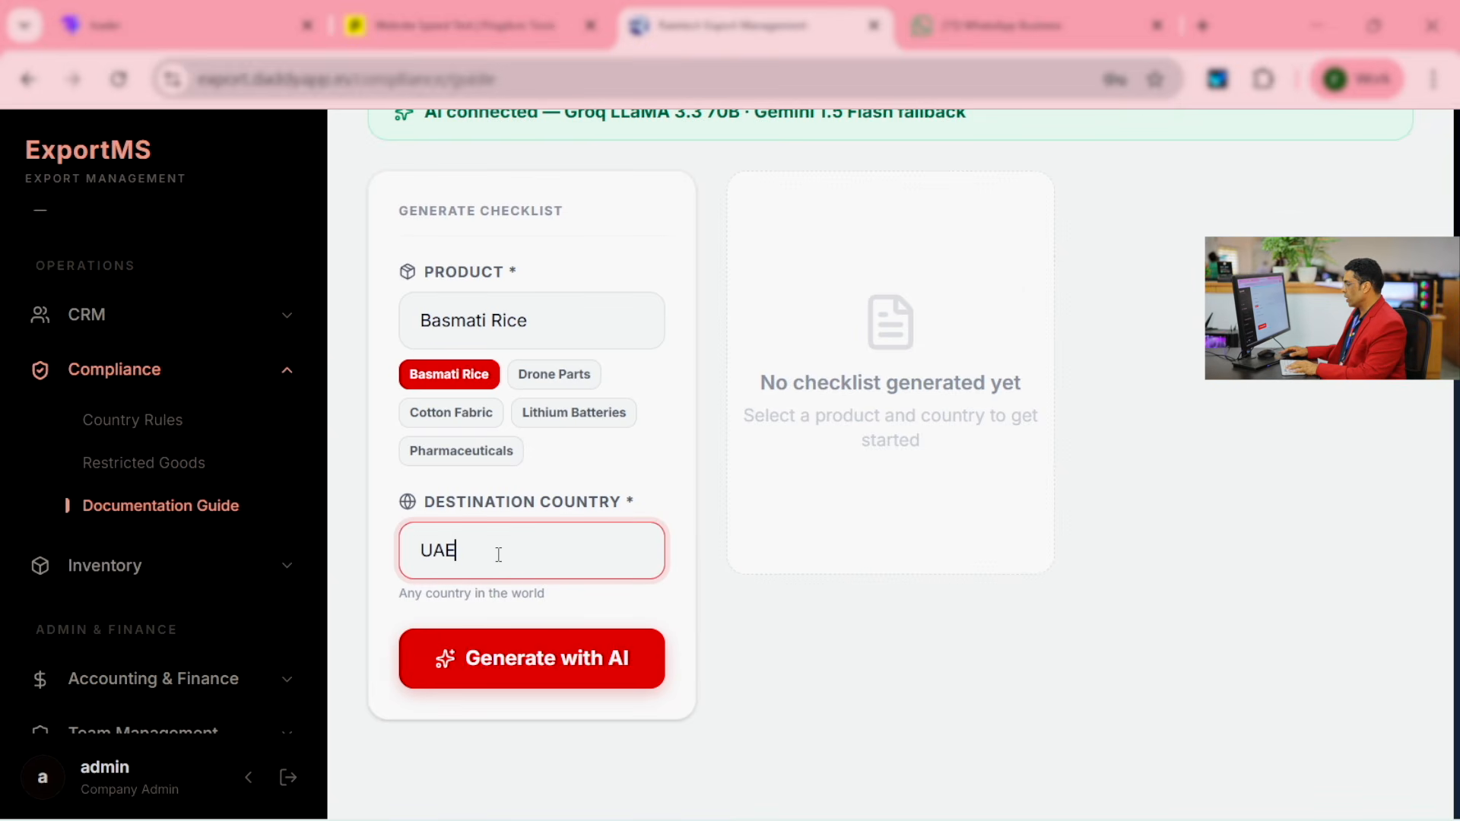
click(531, 658)
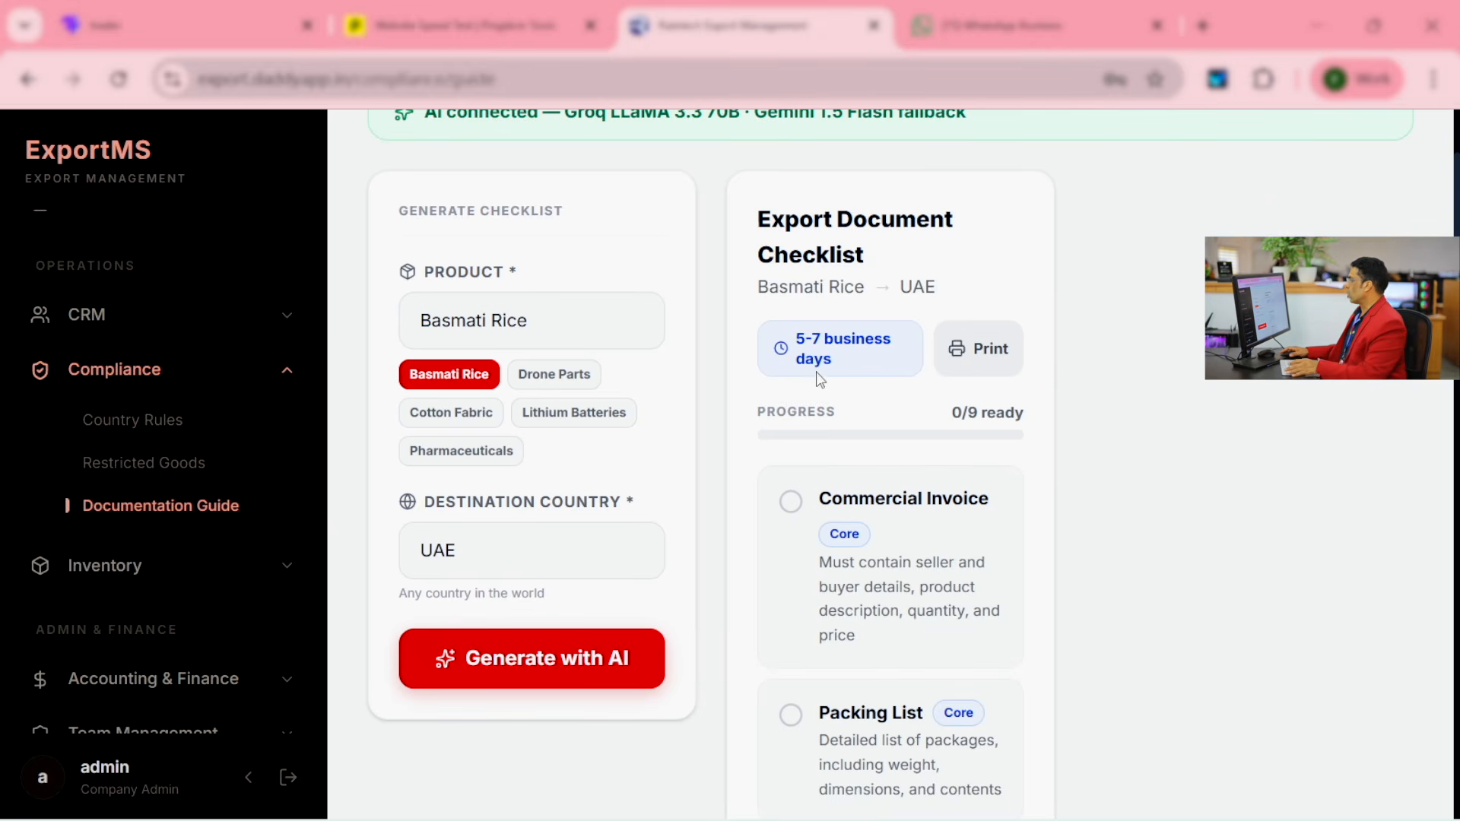
Step: Examine the Basmati Rice checklist for UAE, from processing time and required documents to the regulatory warnings and AI chat
drag(753, 295, 898, 384)
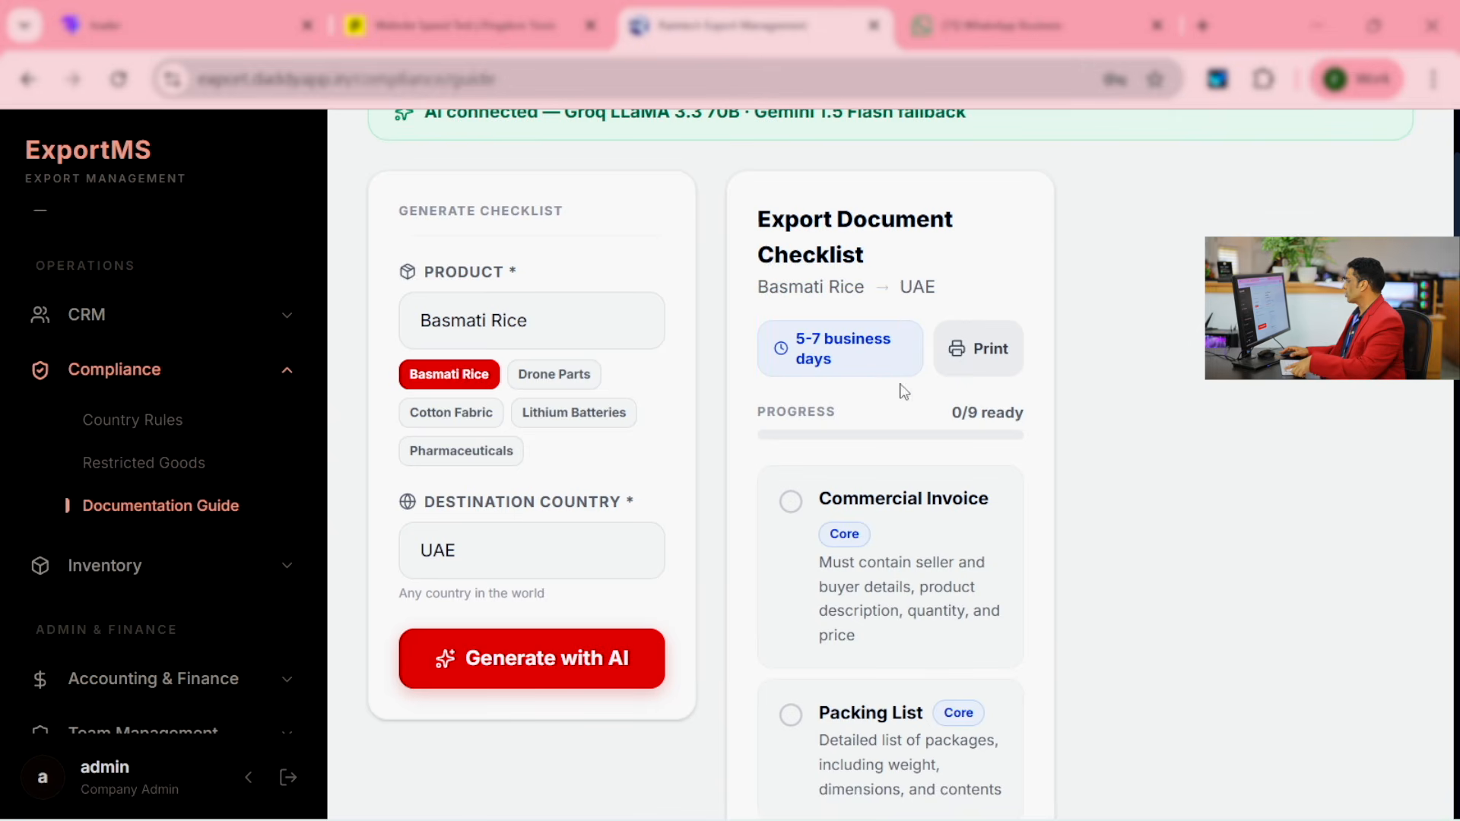
scroll(922, 440, down, 3)
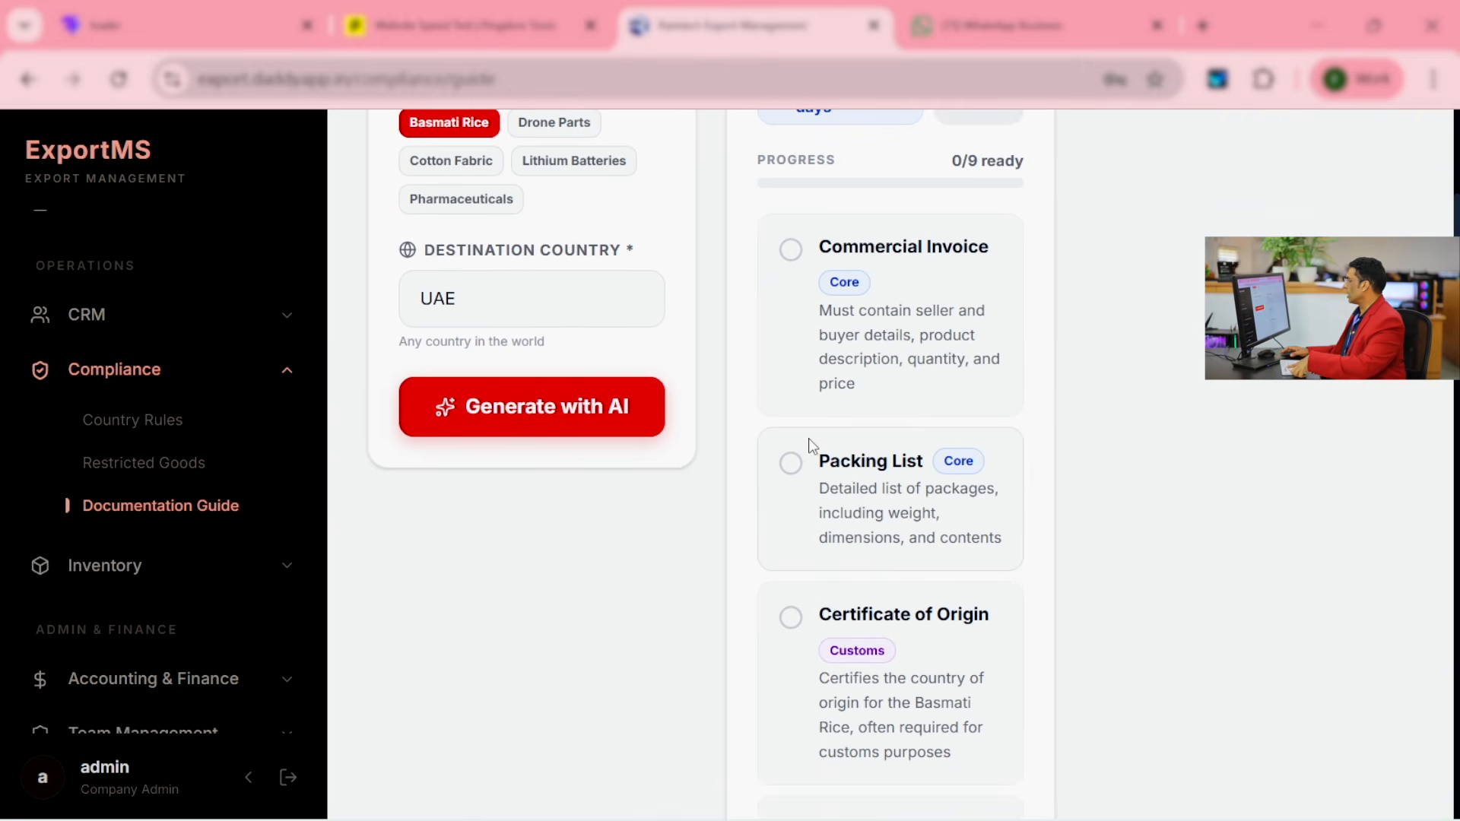
scroll(809, 446, down, 3)
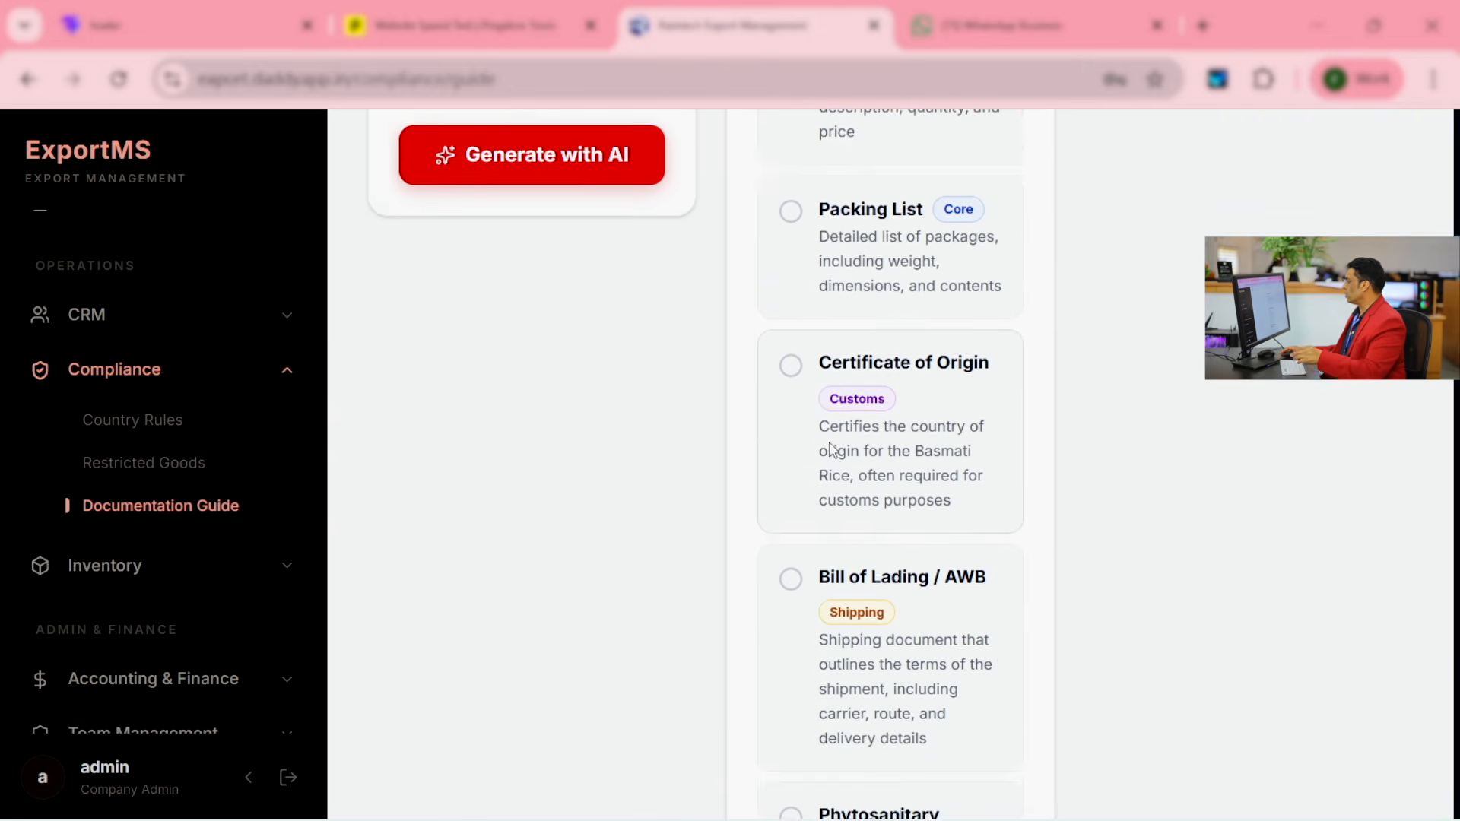
scroll(831, 449, down, 7)
scroll(865, 455, down, 2)
scroll(909, 378, down, 3)
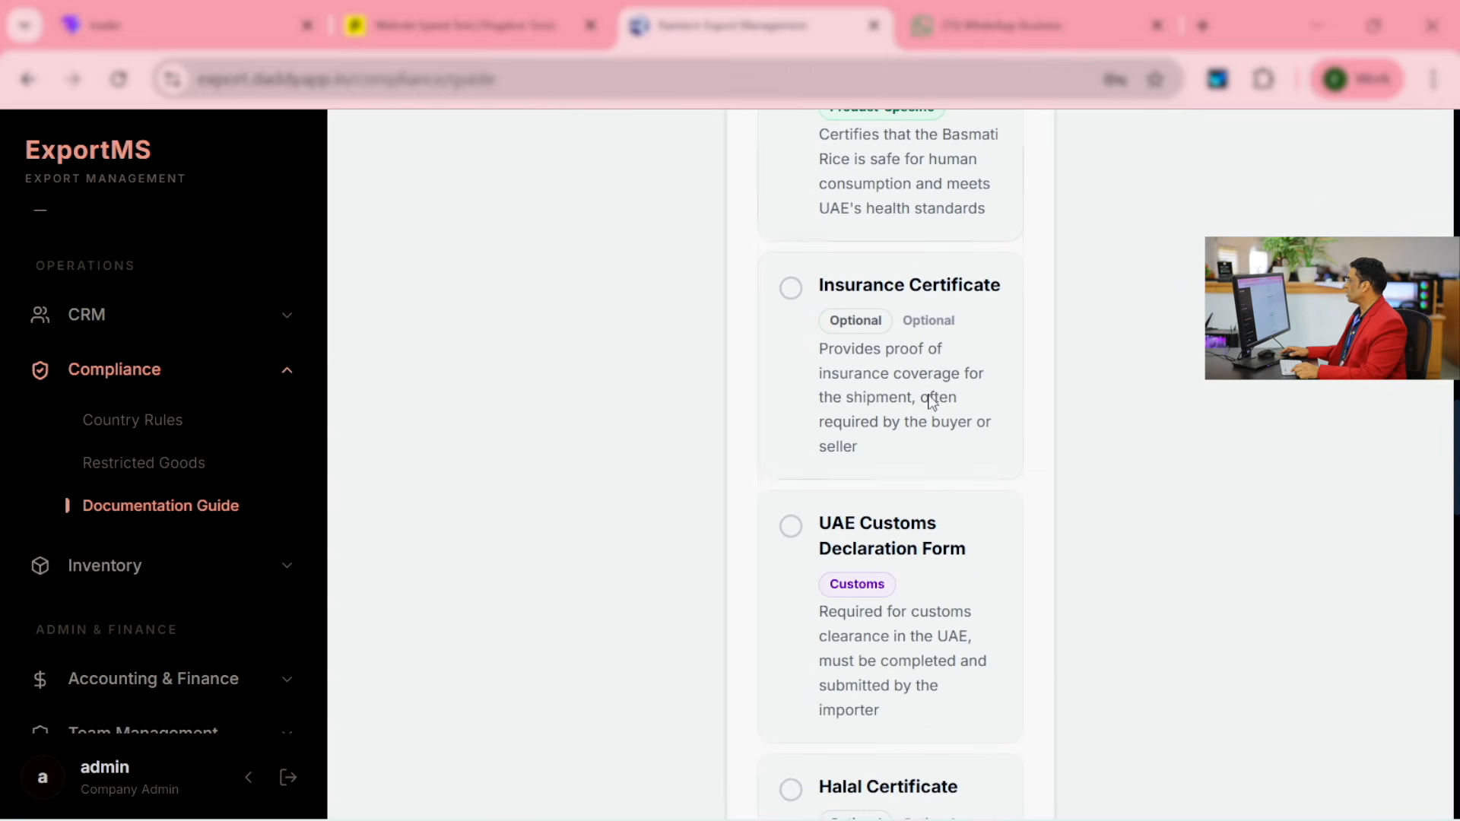
scroll(876, 337, down, 3)
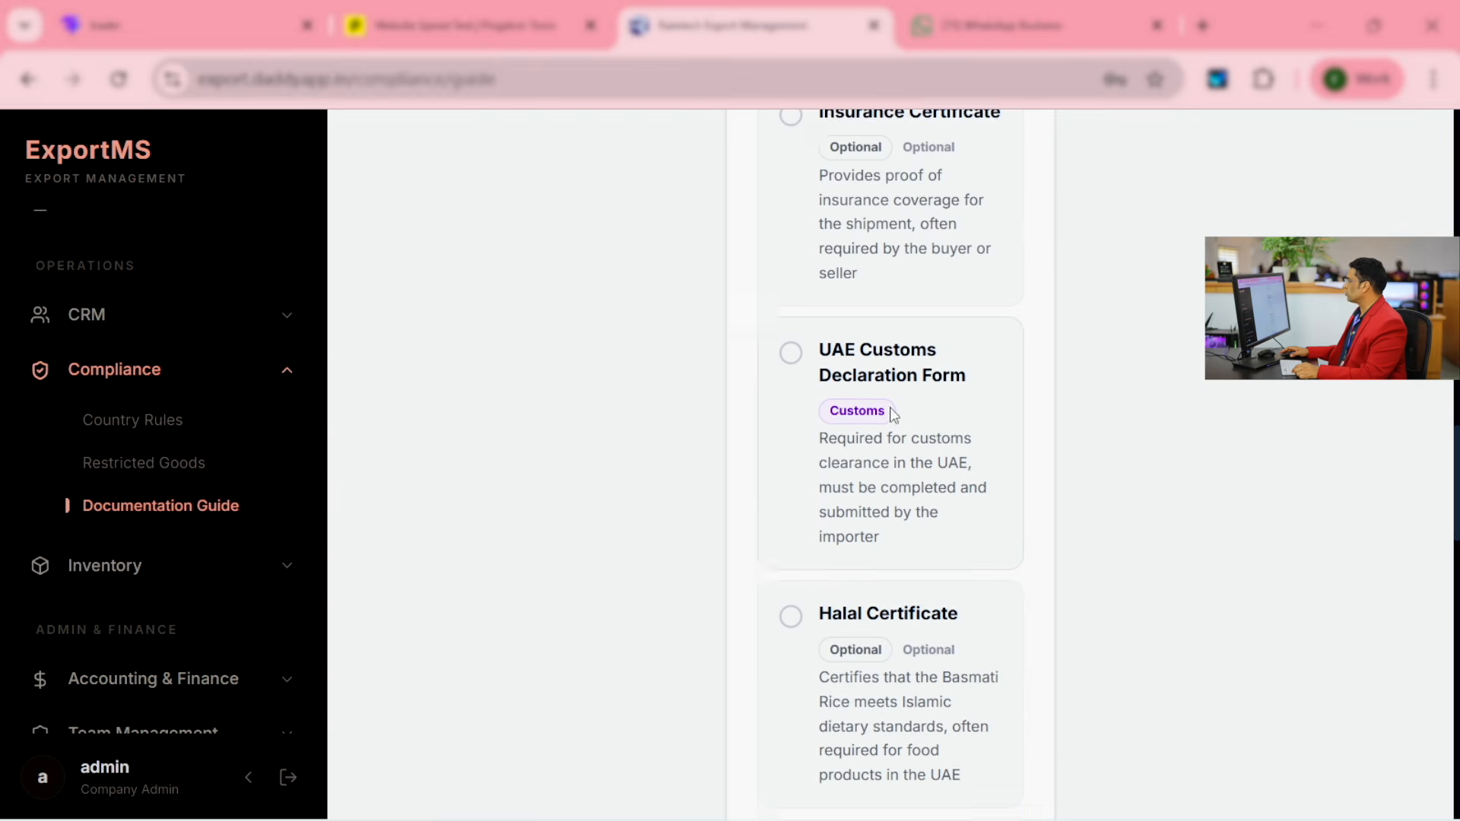
scroll(956, 374, down, 3)
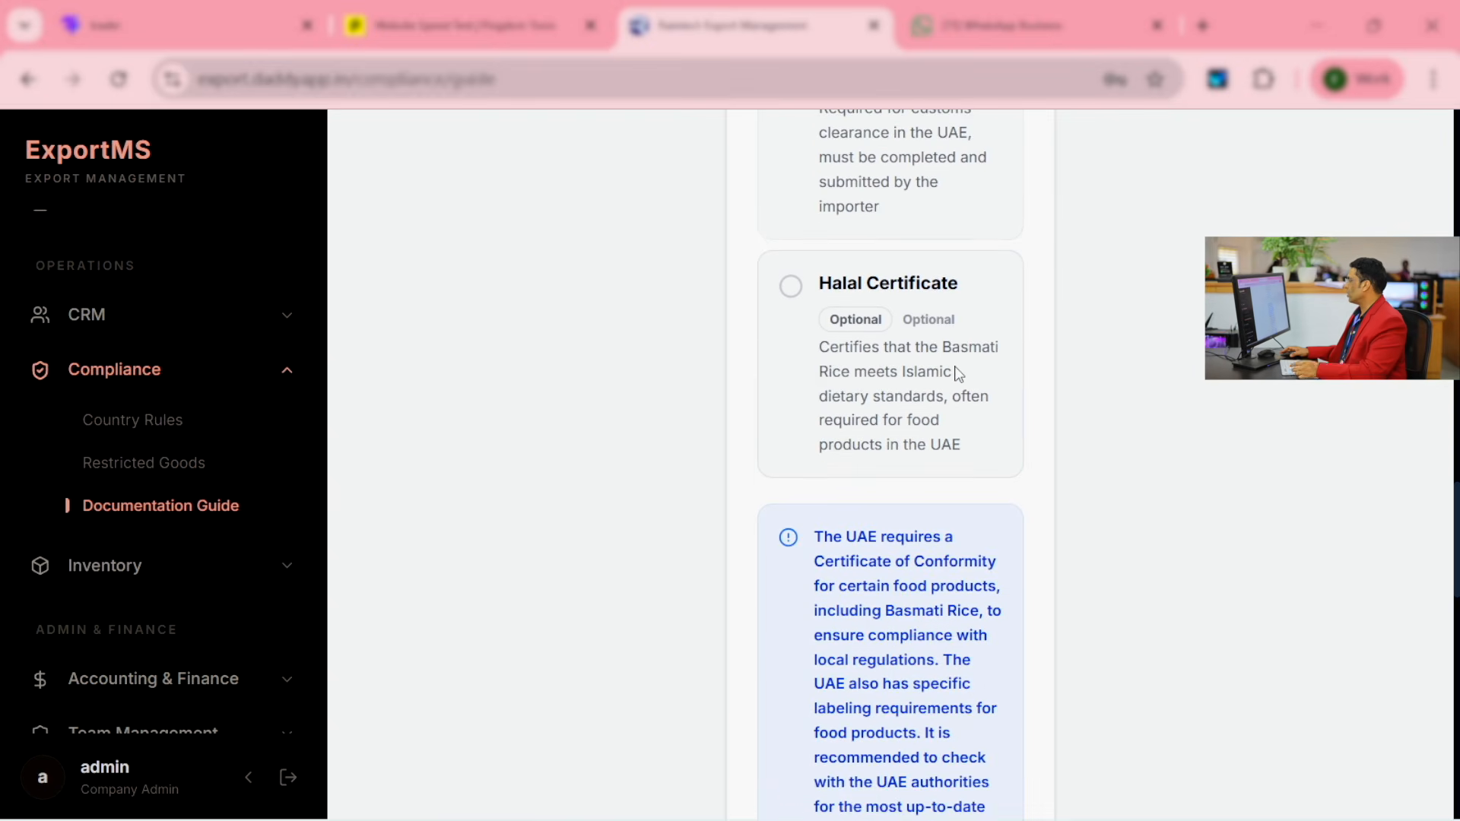
scroll(955, 374, down, 8)
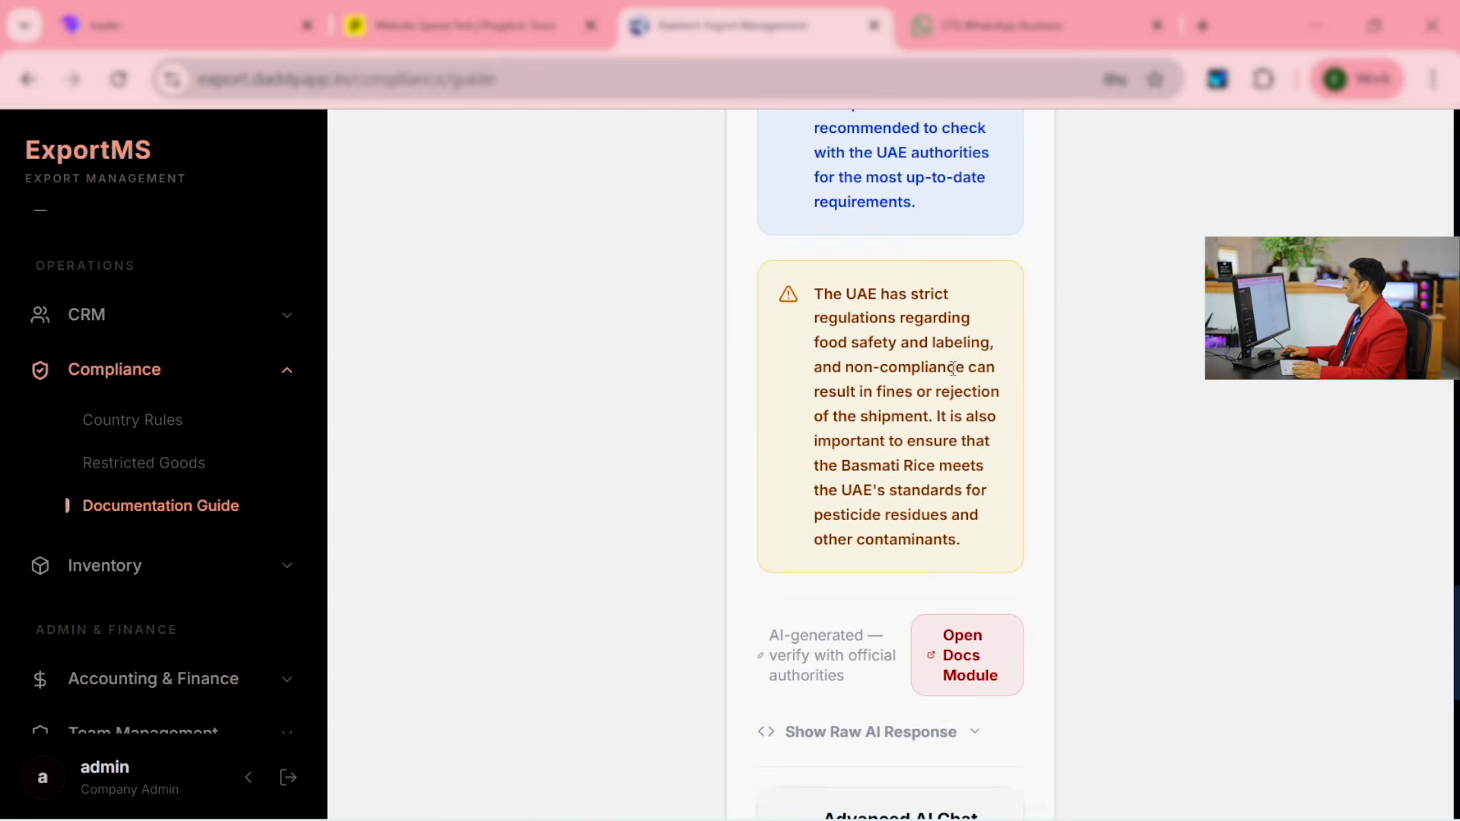
scroll(950, 377, down, 6)
scroll(950, 381, up, 5)
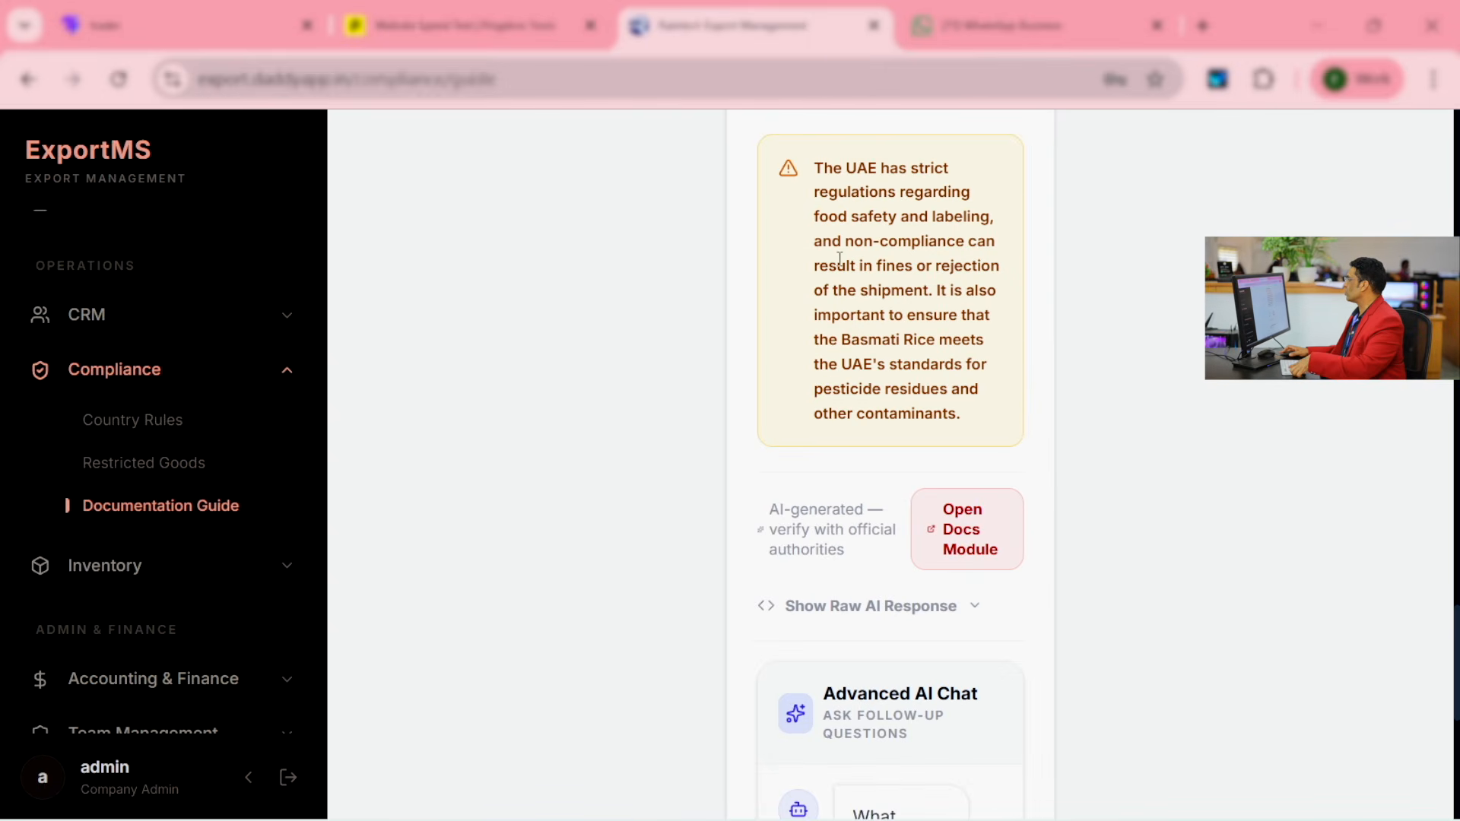
drag(786, 130, 1046, 446)
scroll(913, 506, down, 8)
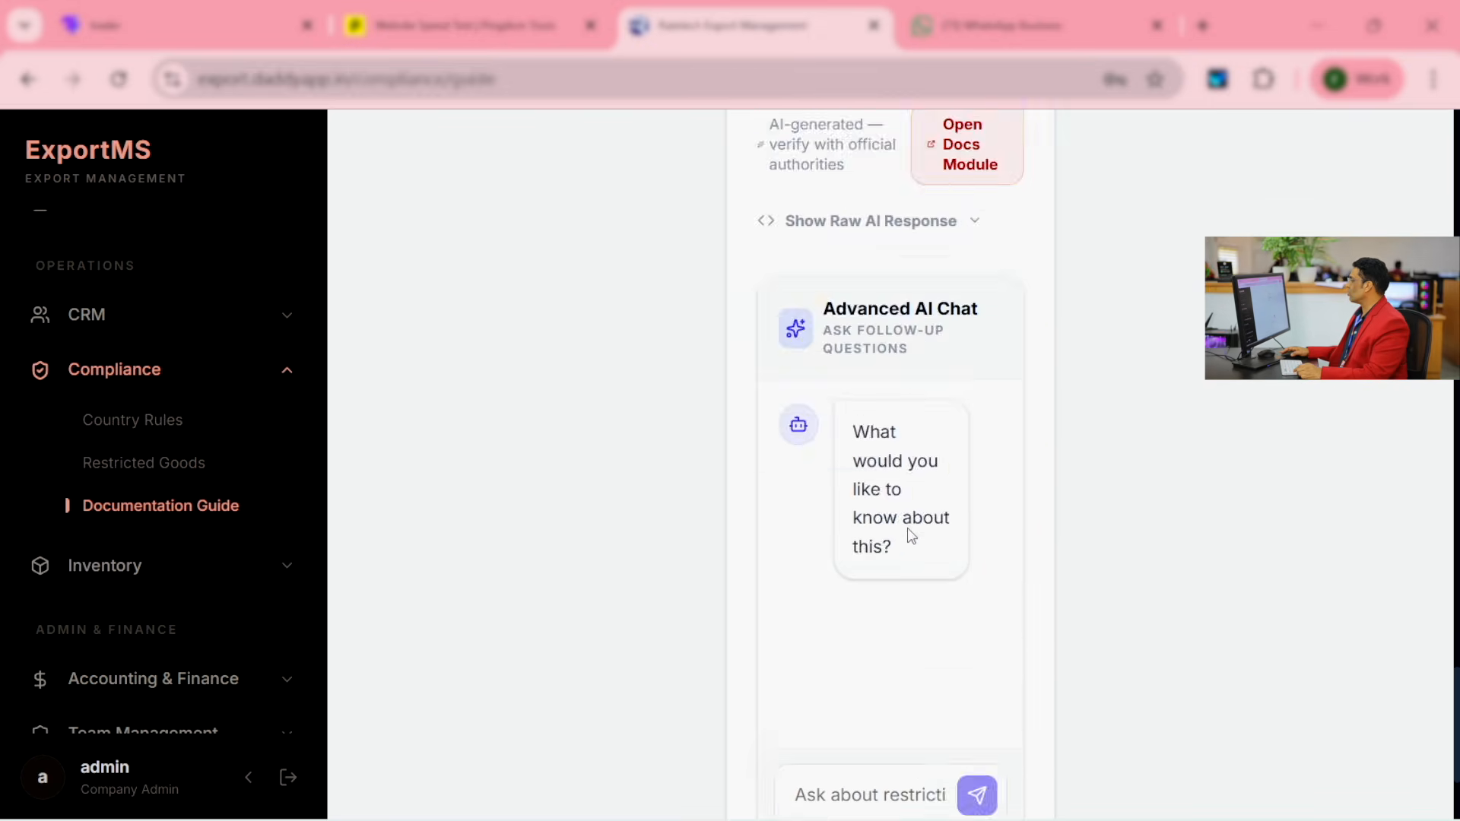
Step: Change the checklist's destination country to Japan
scroll(909, 544, up, 15)
scroll(878, 525, up, 15)
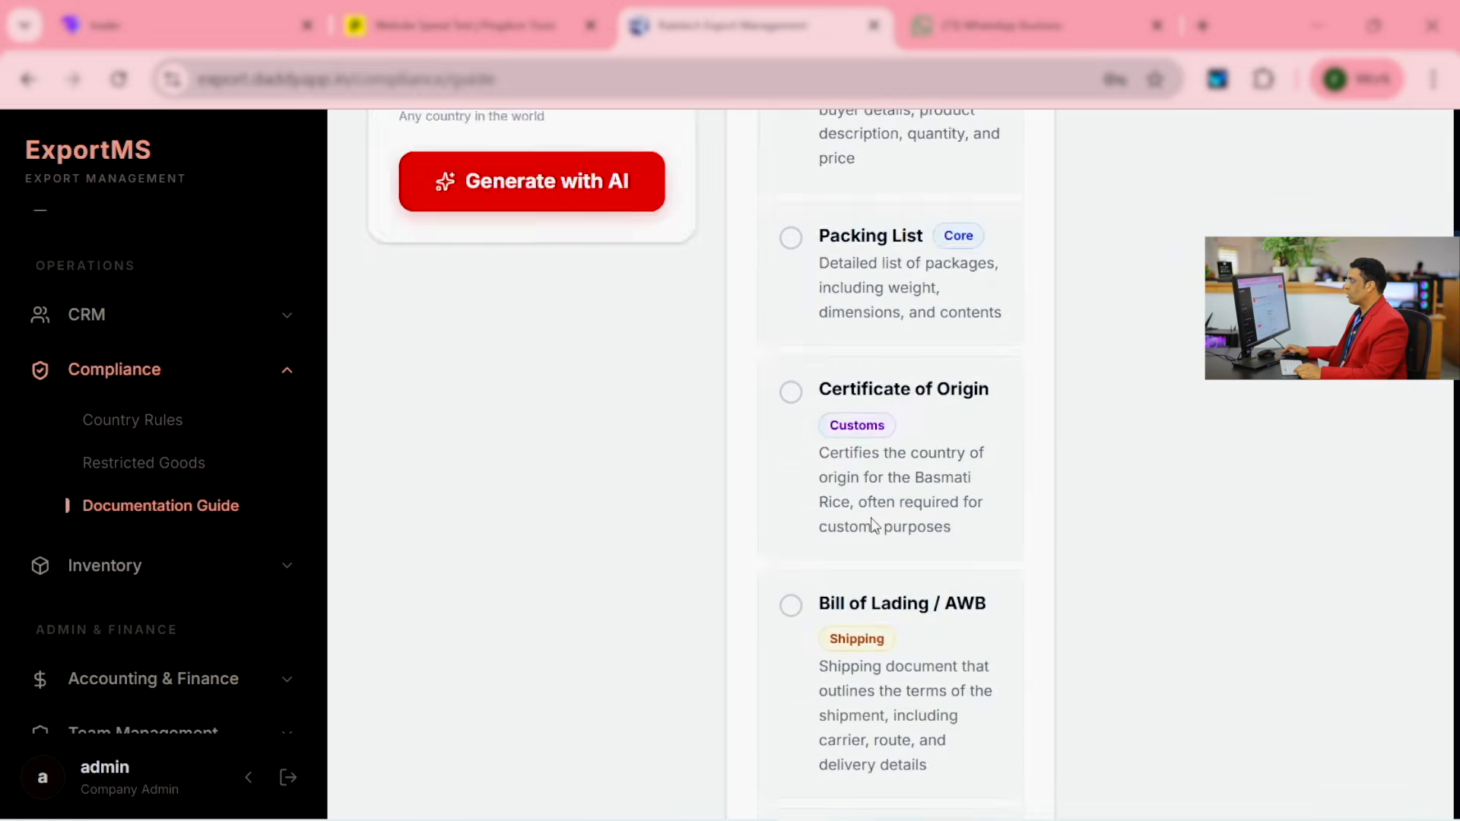
scroll(873, 522, down, 3)
triple_click(532, 564)
text(Japan)
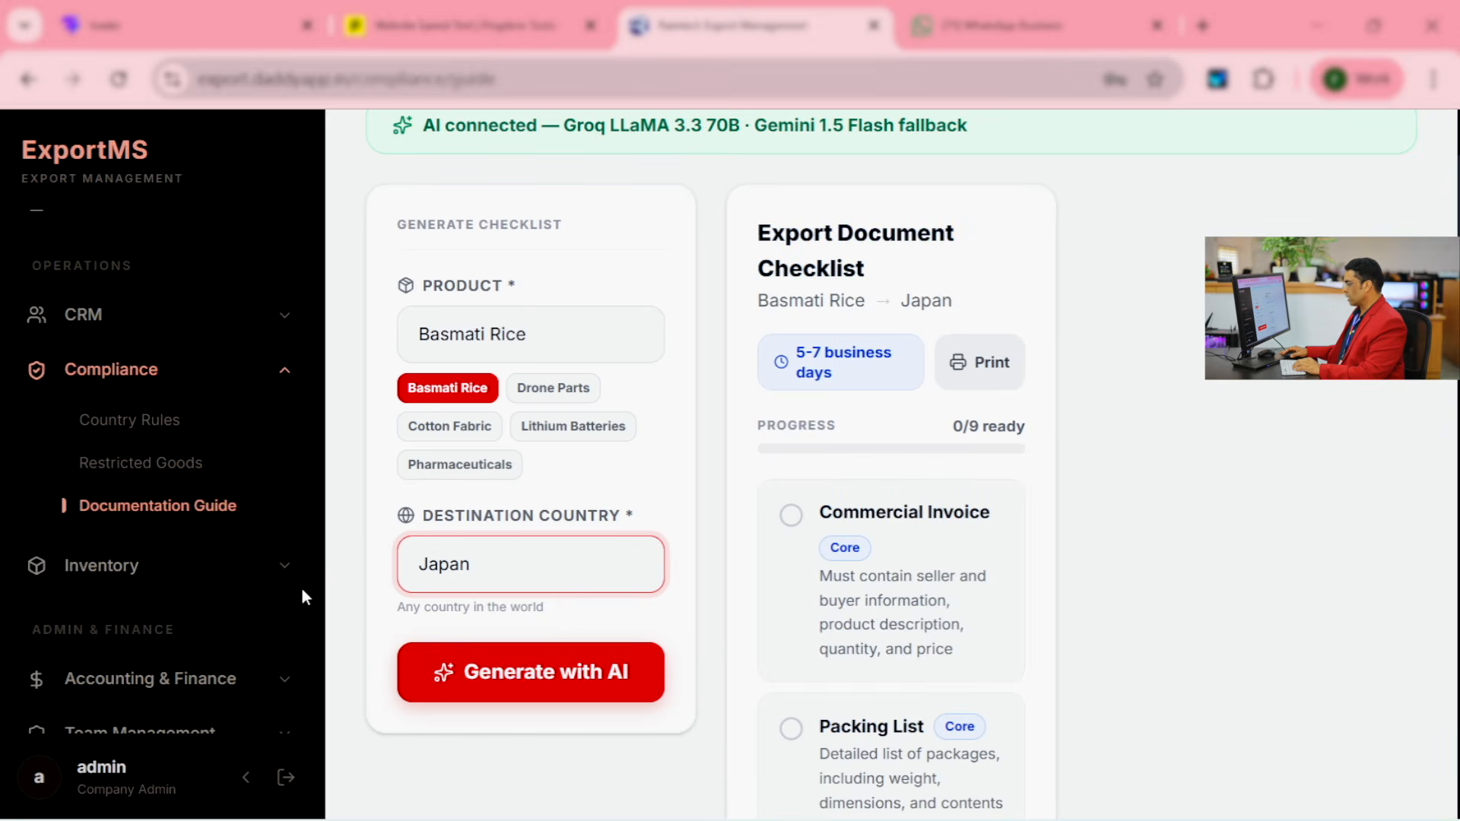
Step: Generate the Basmati Rice checklist for Japan with AI and review its documents and export warnings
click(470, 674)
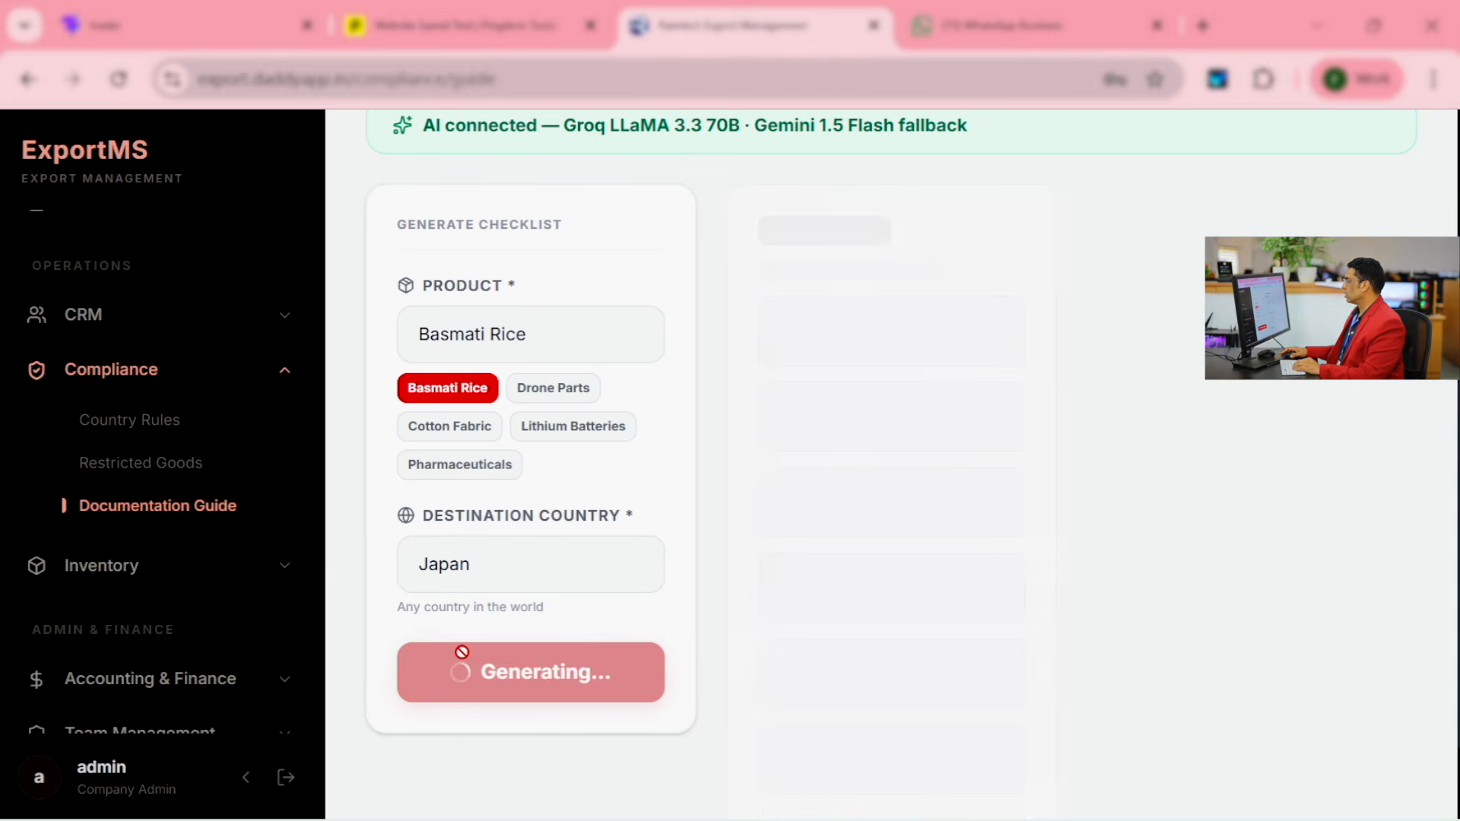
scroll(880, 505, down, 3)
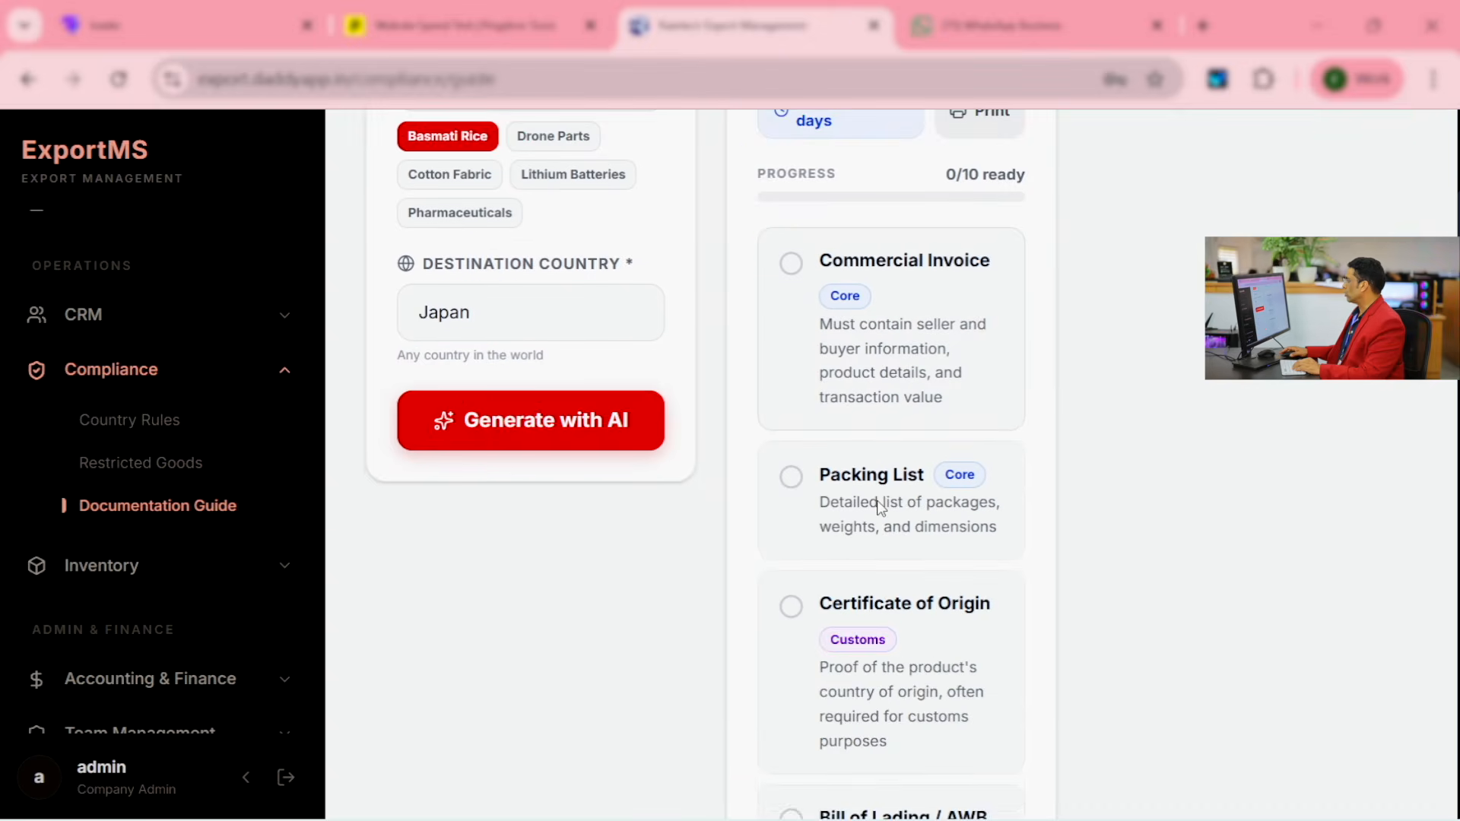
scroll(886, 453, down, 10)
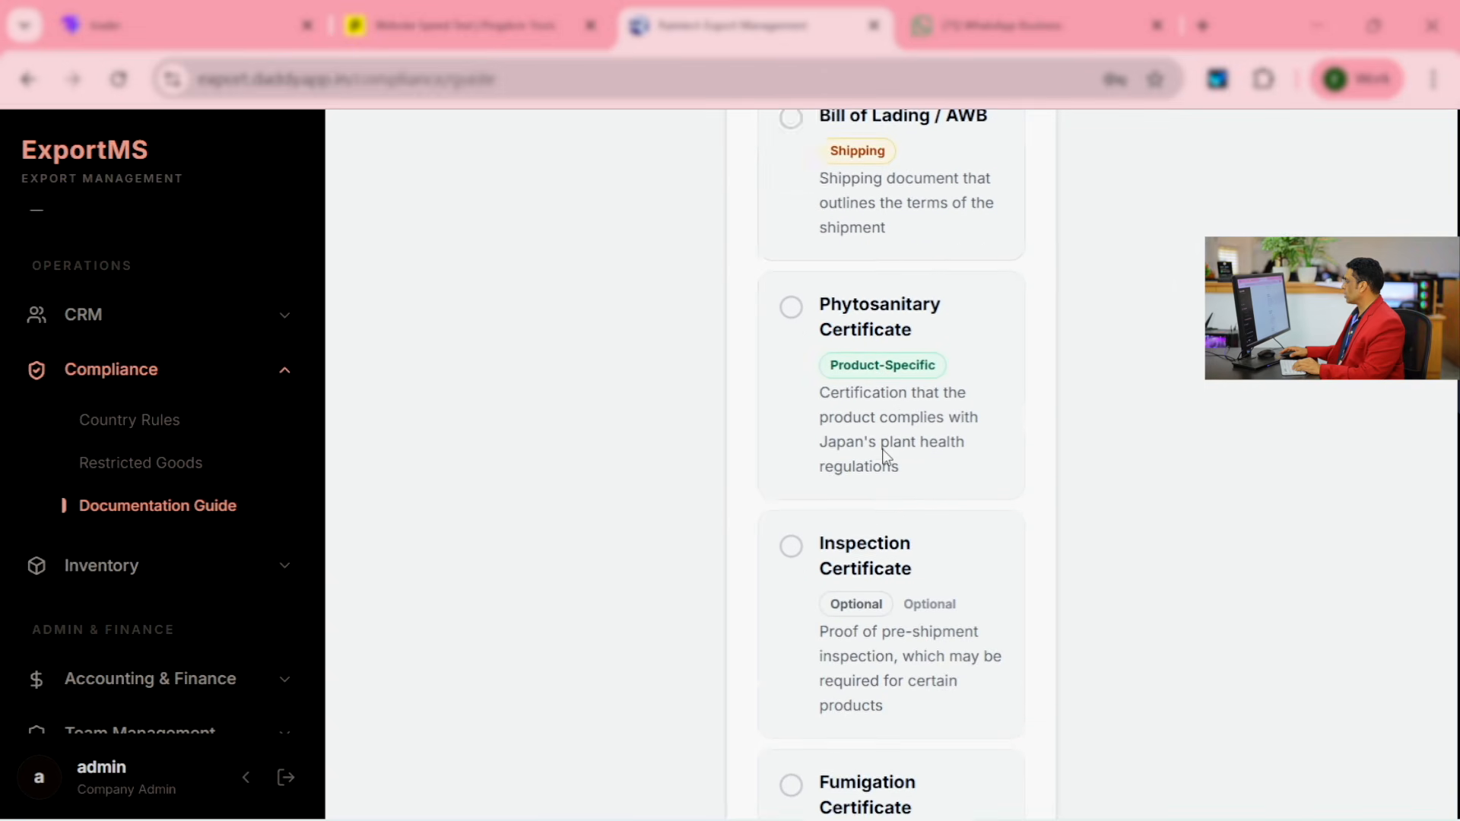
scroll(888, 457, down, 13)
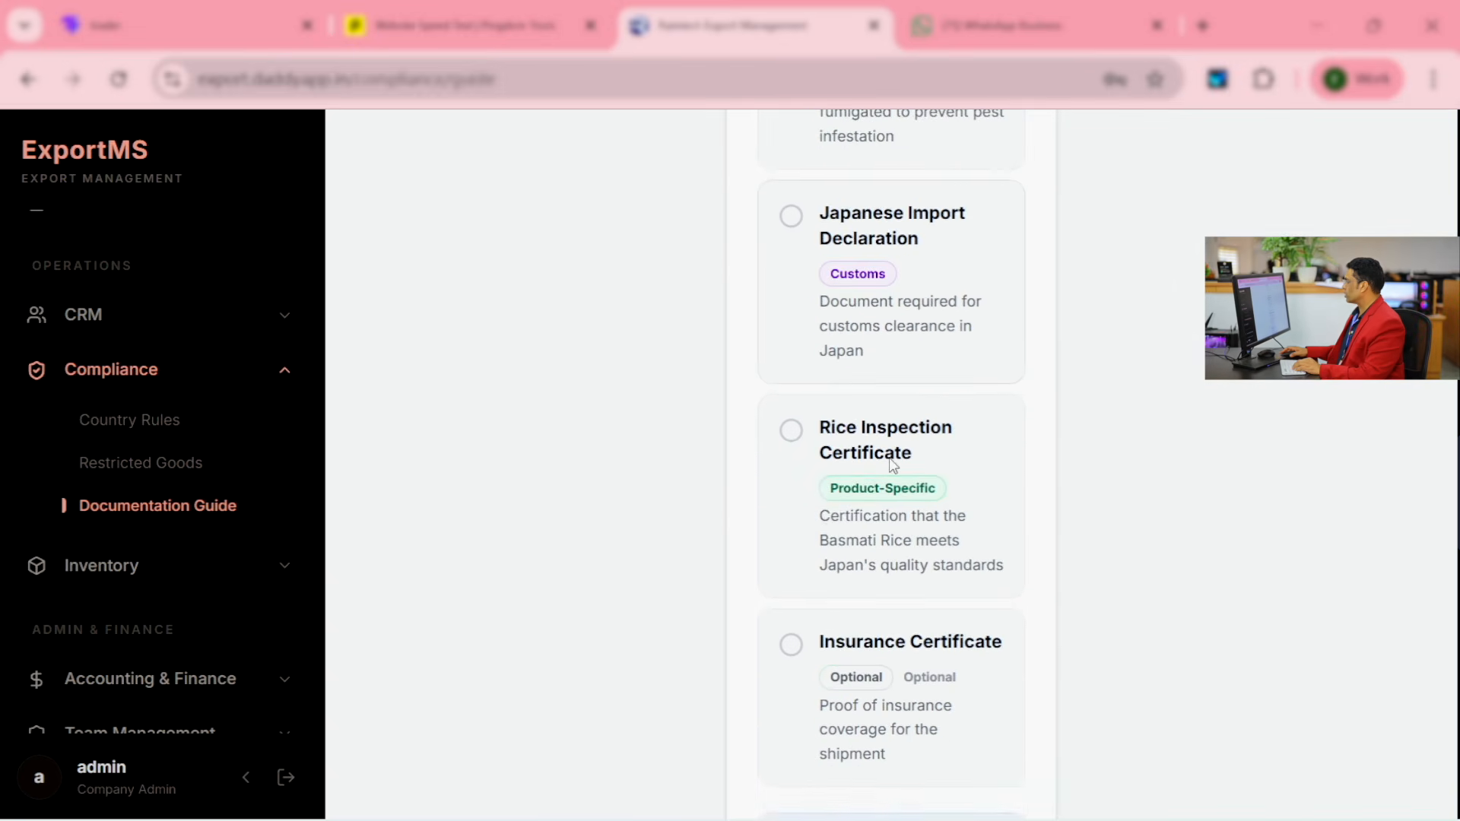
scroll(891, 464, down, 8)
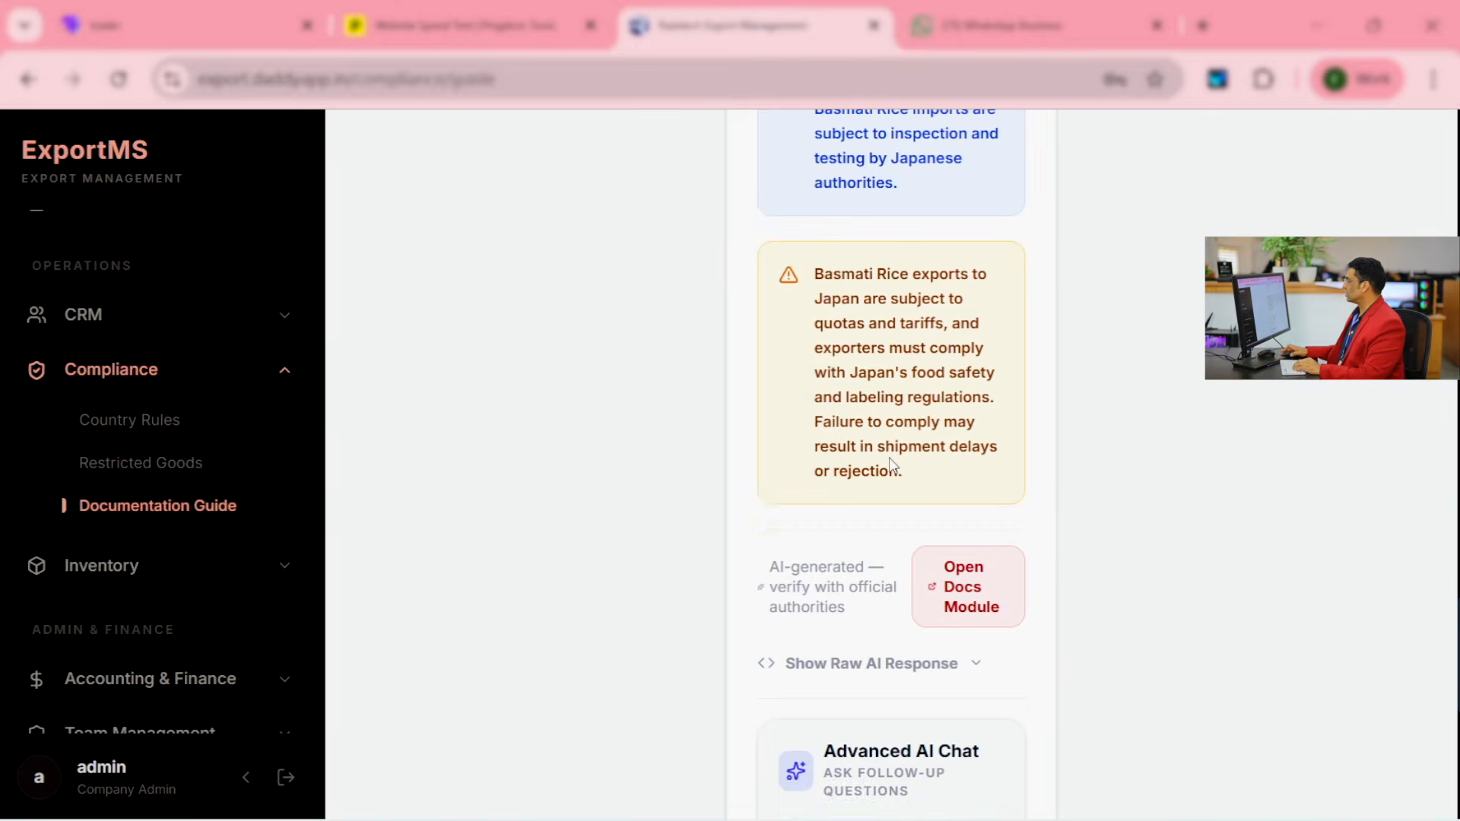
Step: Replace the checklist's product with Nutmug
scroll(889, 464, up, 20)
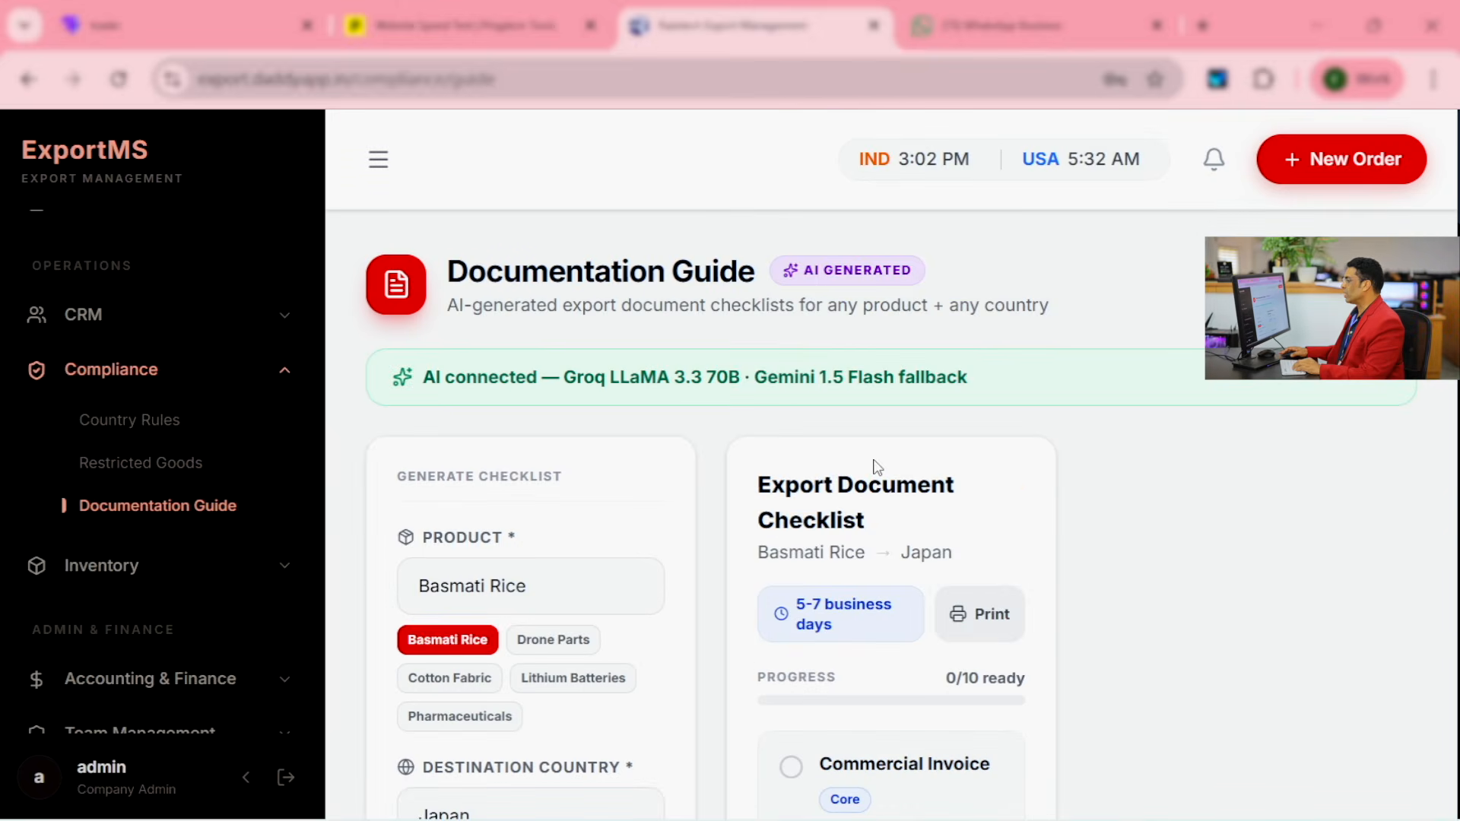
click(563, 582)
key(ctrl+a)
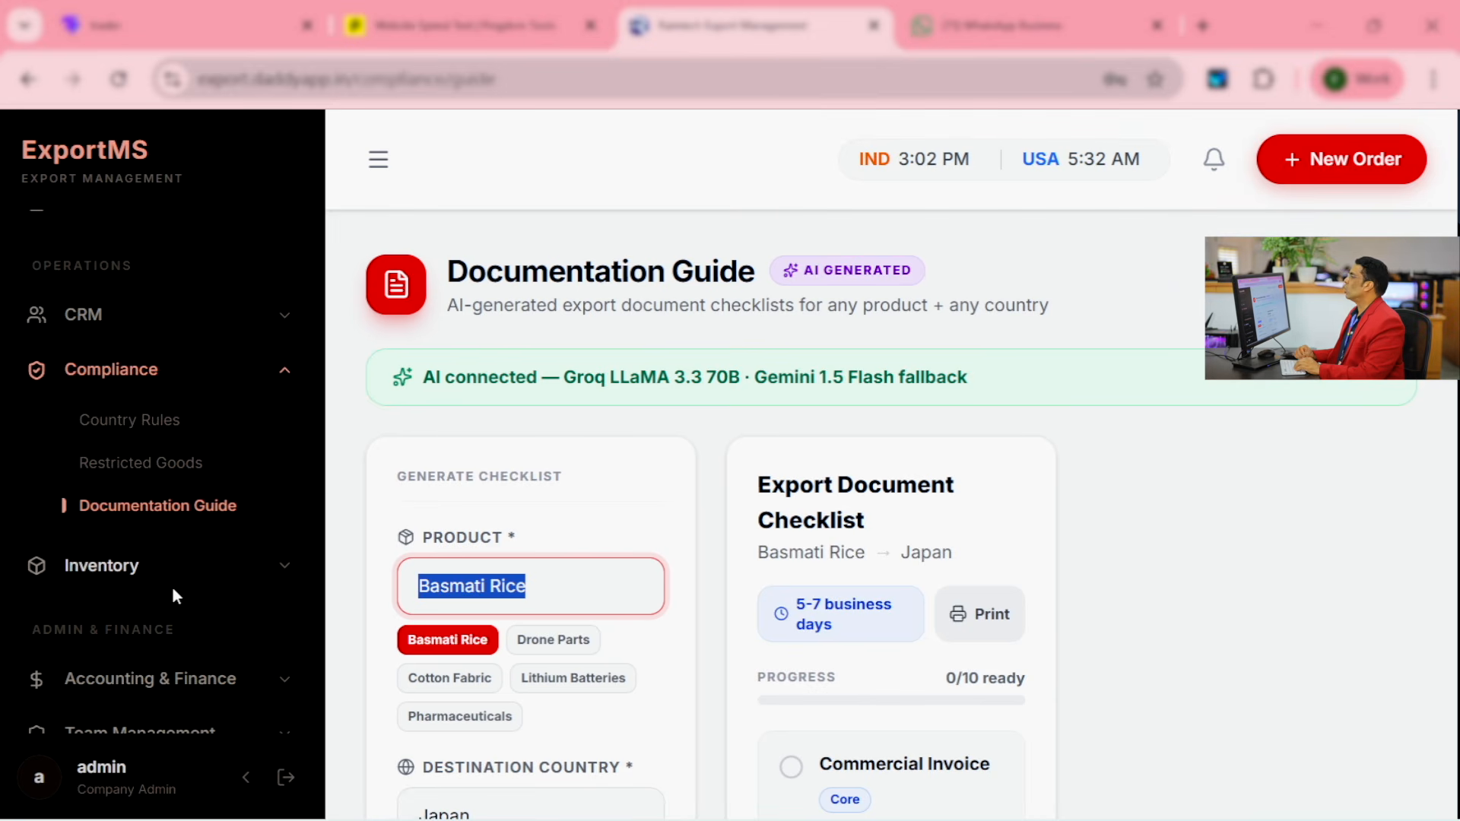
text(N)
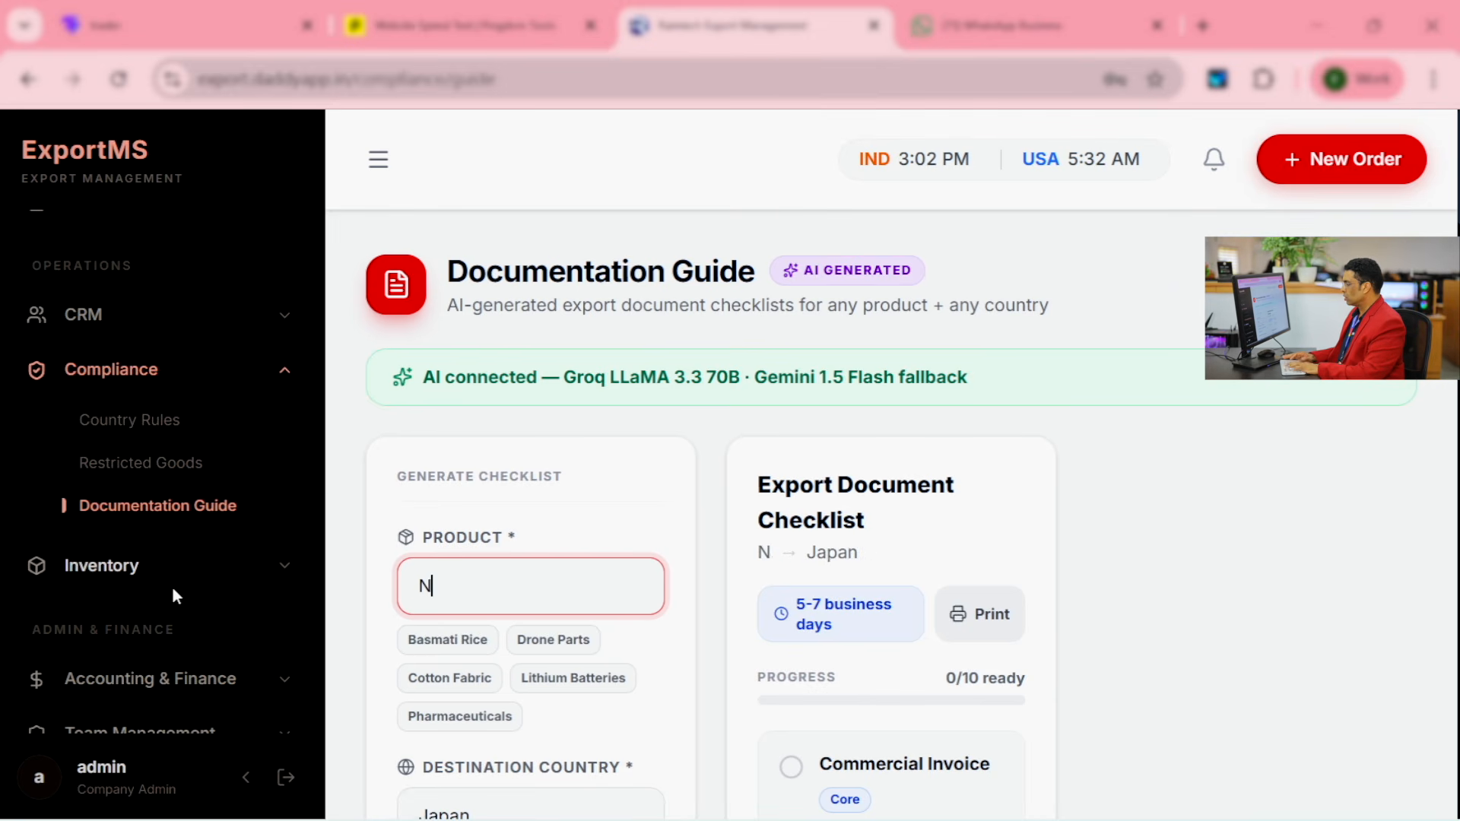
text(utmug)
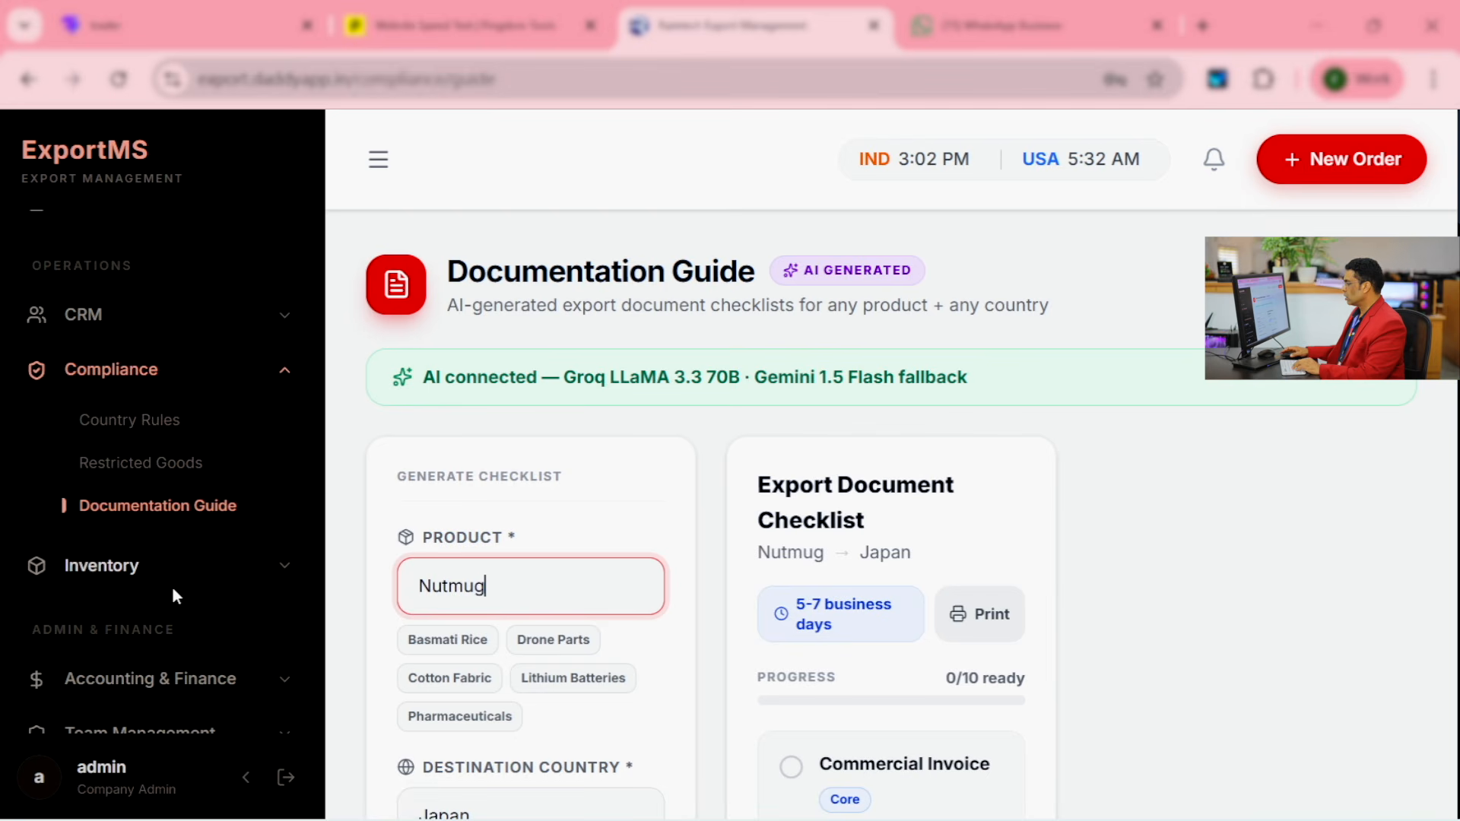
Step: Generate the Nutmug export document checklist for Japan with AI and look over its core documents
scroll(167, 589, down, 2)
scroll(654, 557, down, 1)
scroll(654, 557, down, 5)
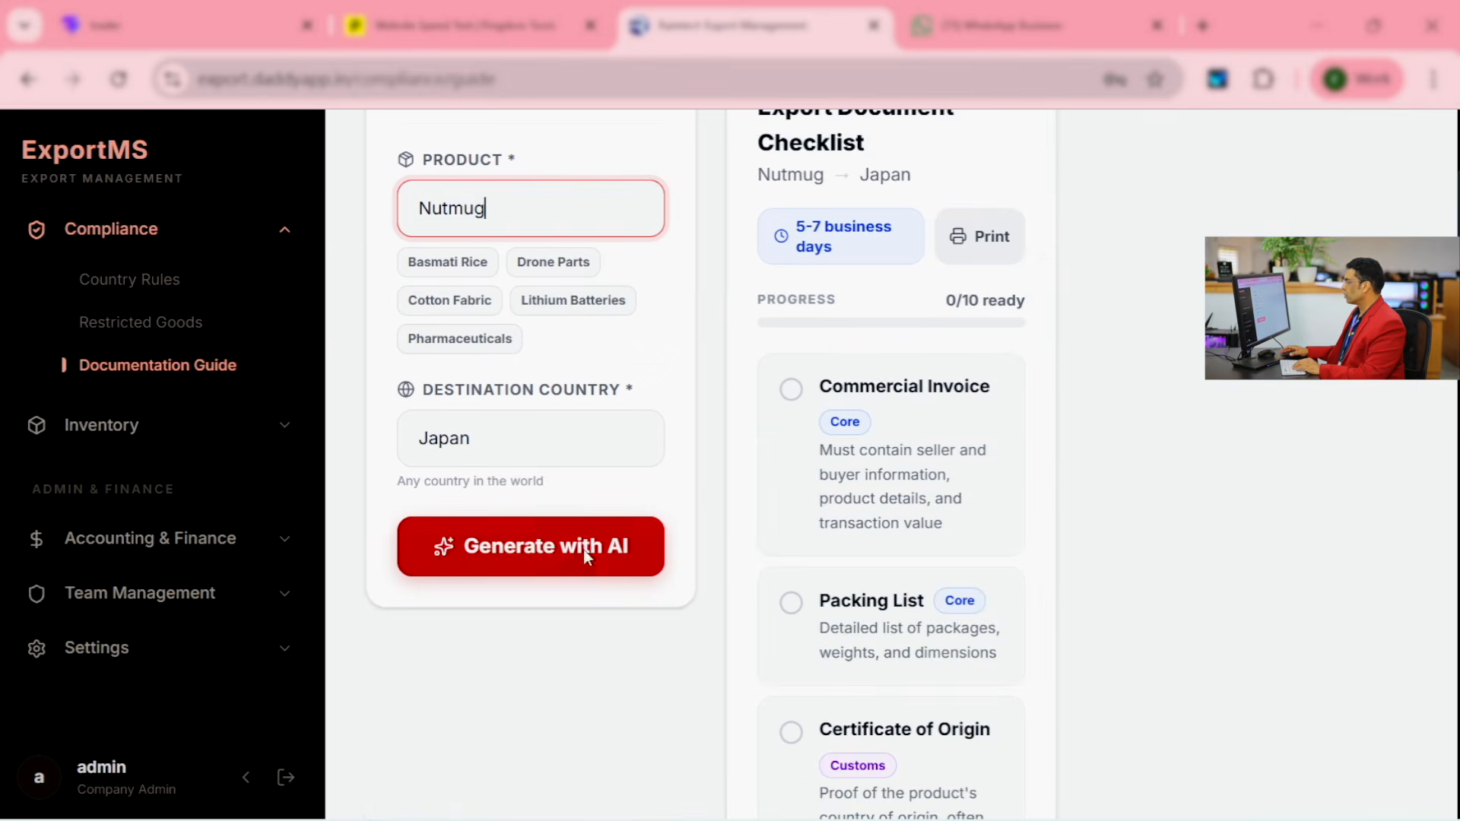
click(582, 544)
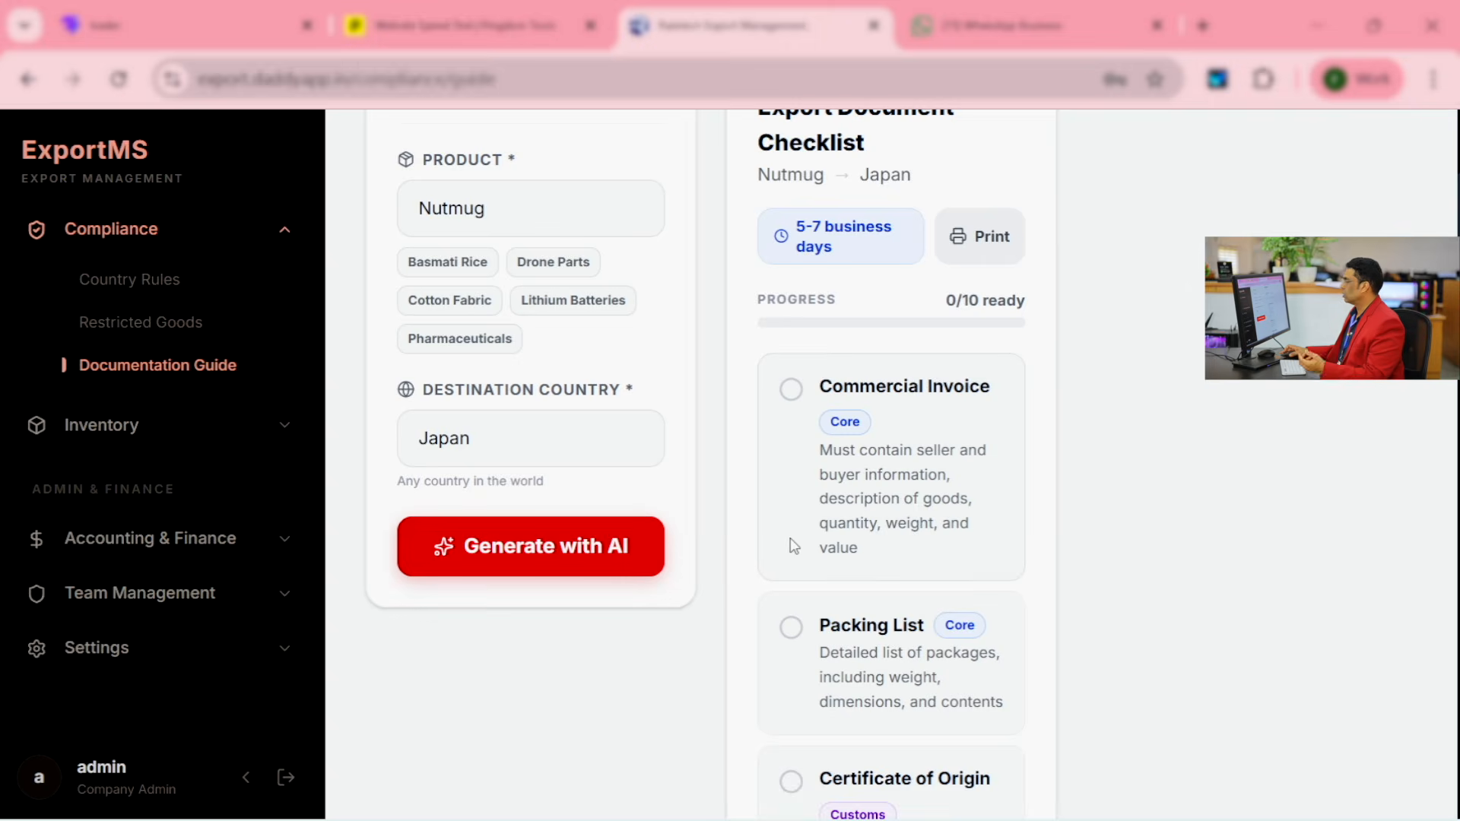
scroll(791, 537, up, 4)
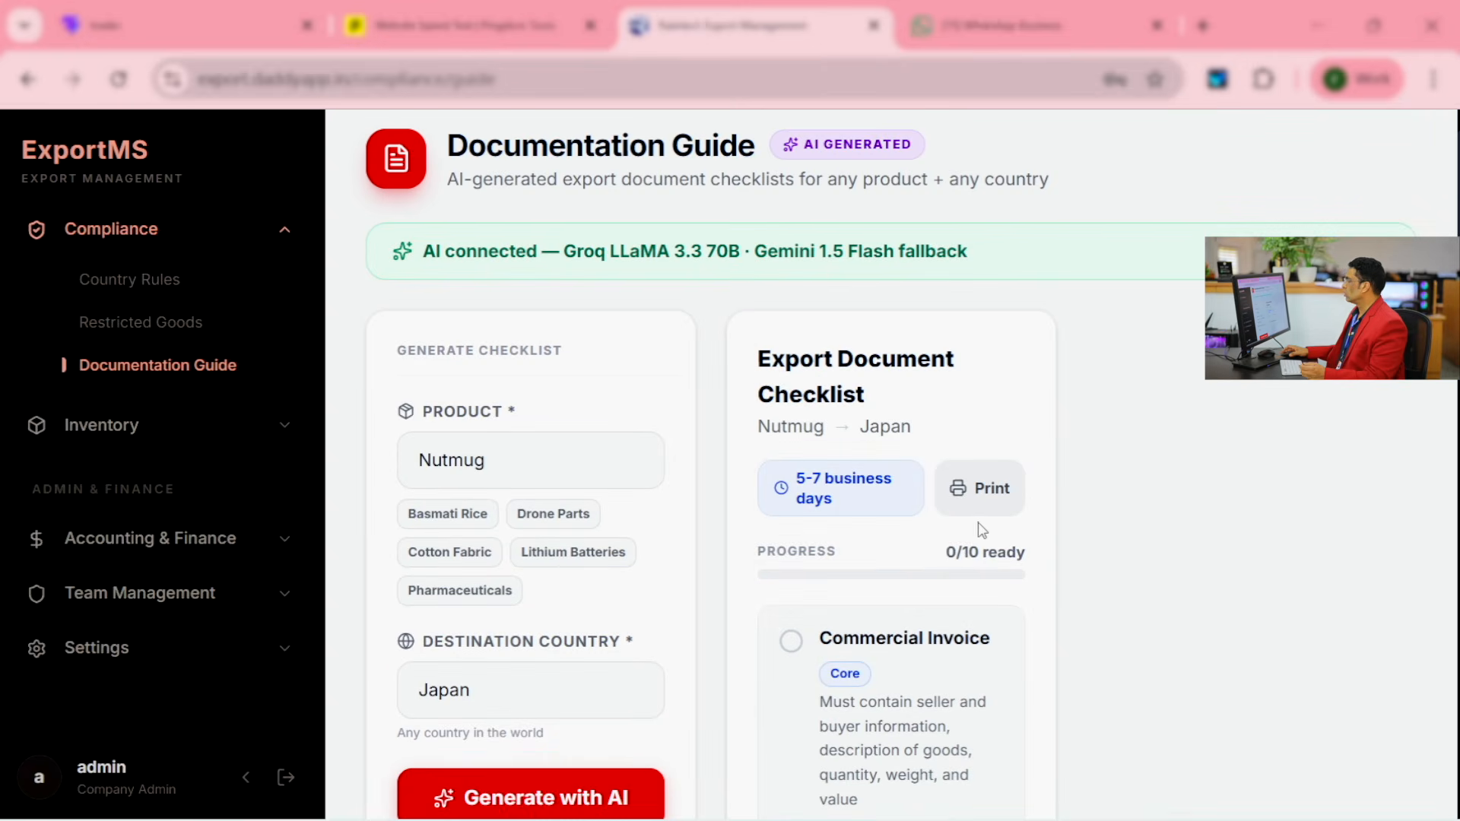
scroll(968, 530, down, 15)
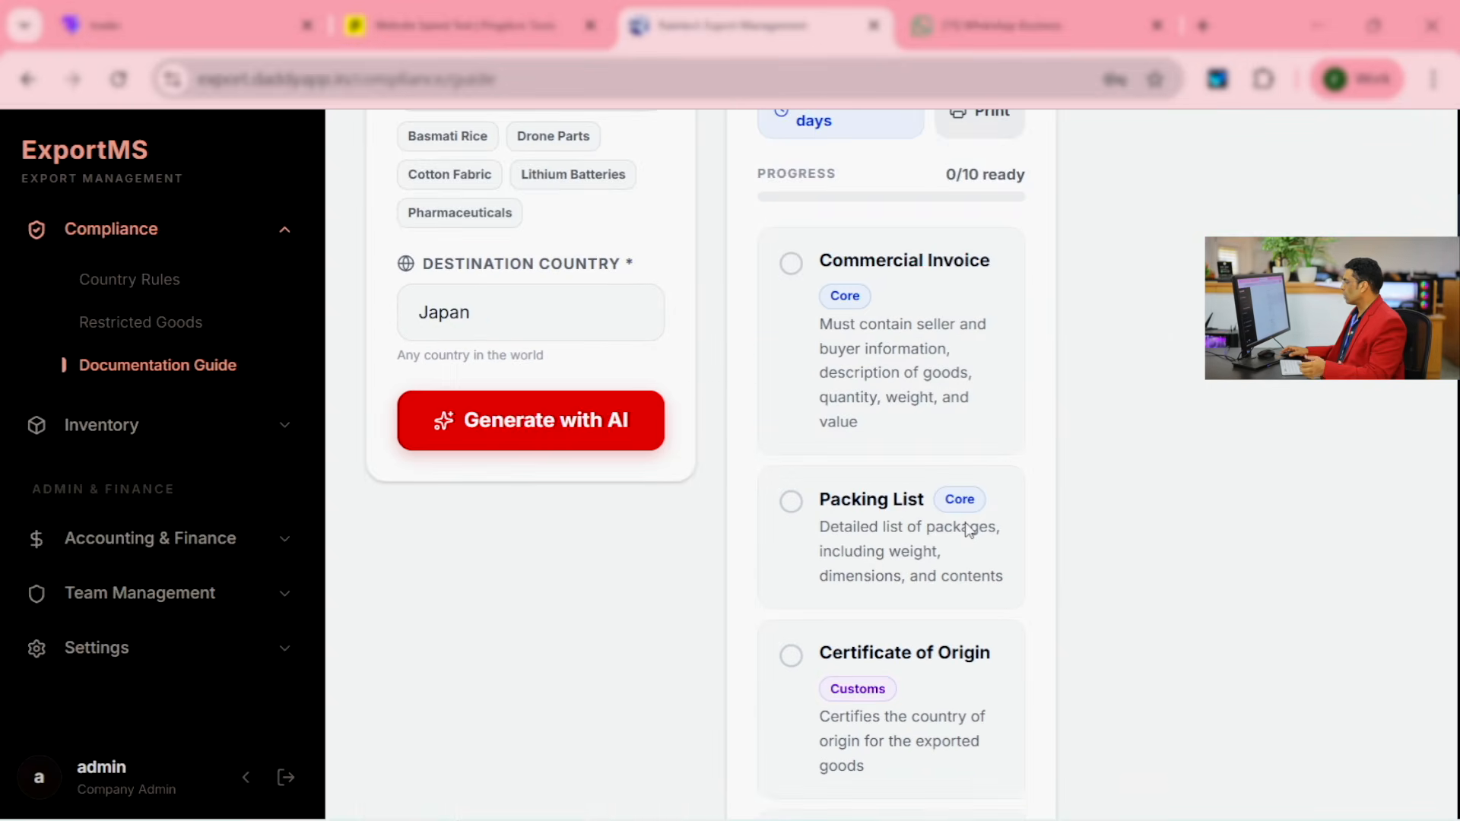
scroll(969, 530, up, 15)
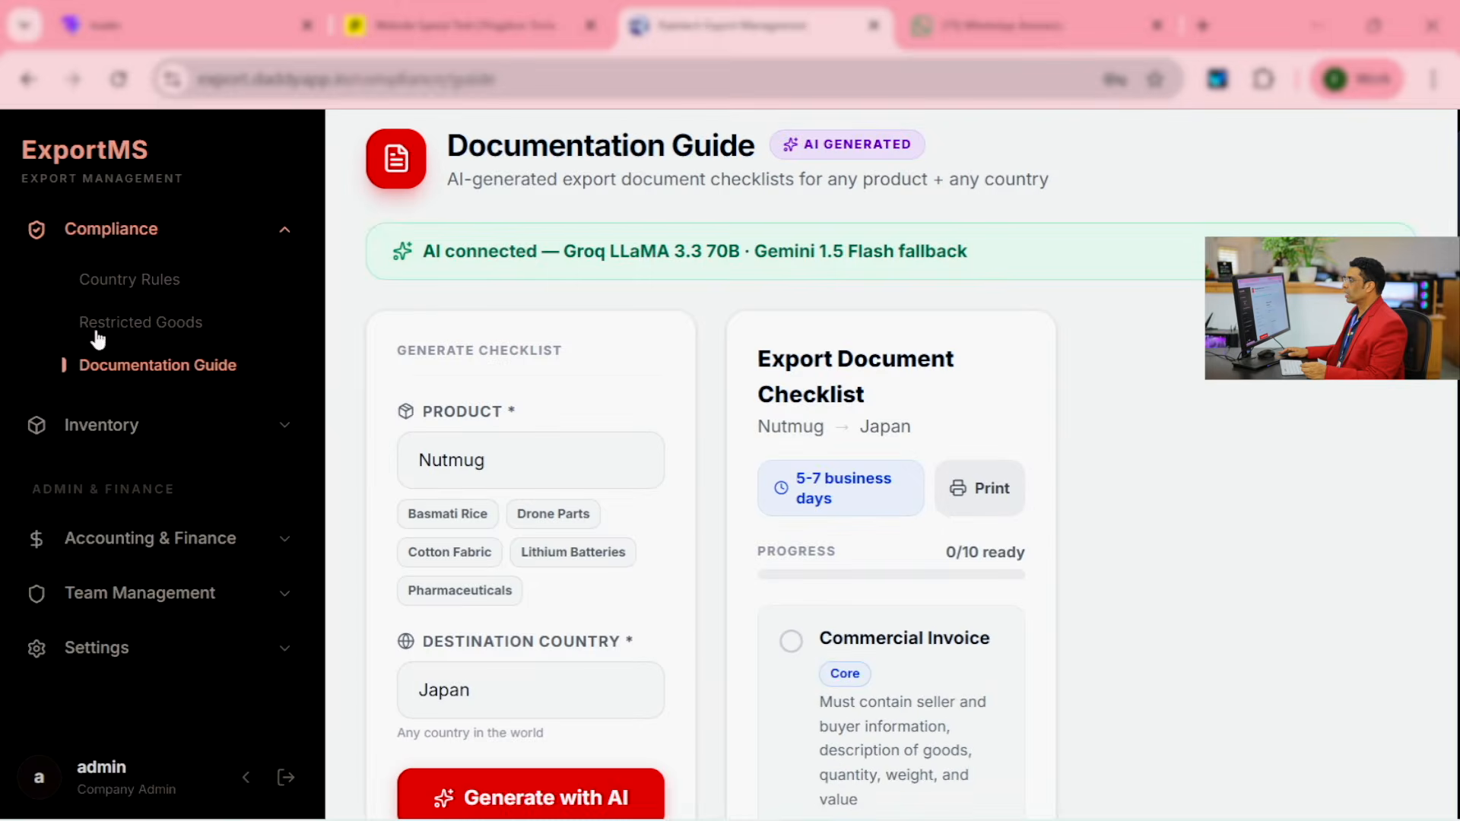
Step: Revisit the Country Trade Rules page and open the Restricted Goods Checker
click(126, 296)
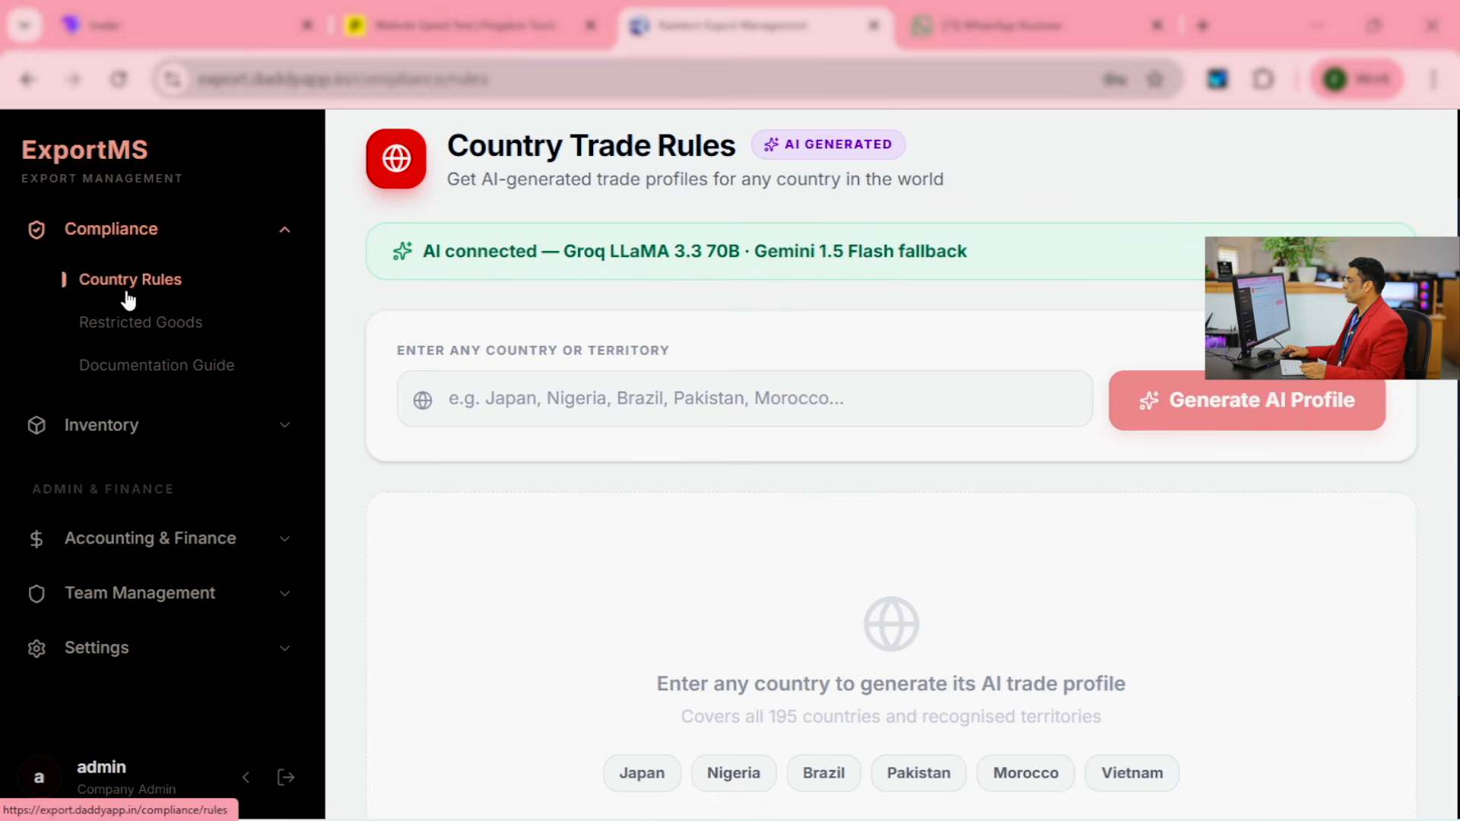
click(621, 390)
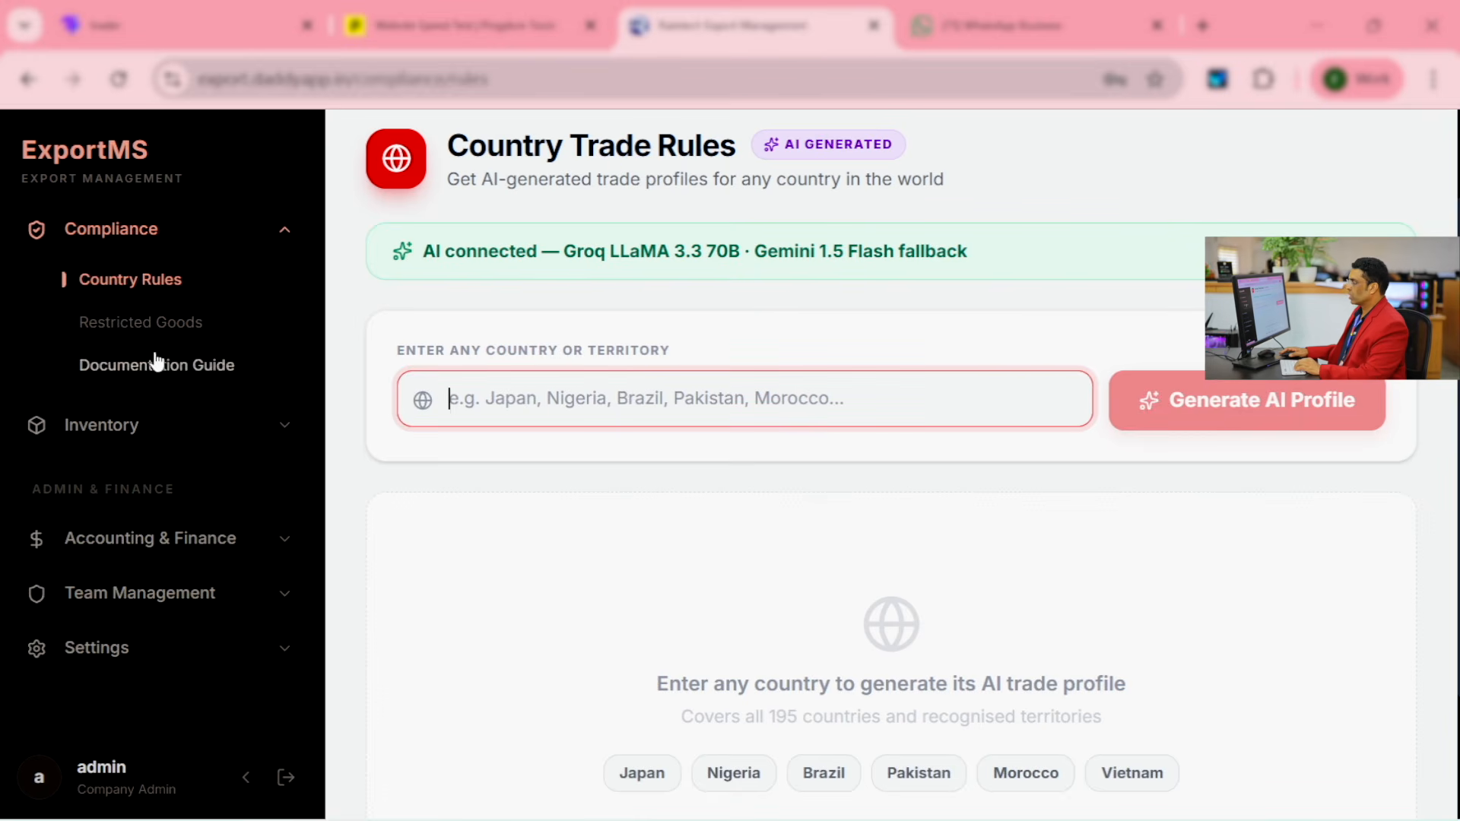
click(153, 326)
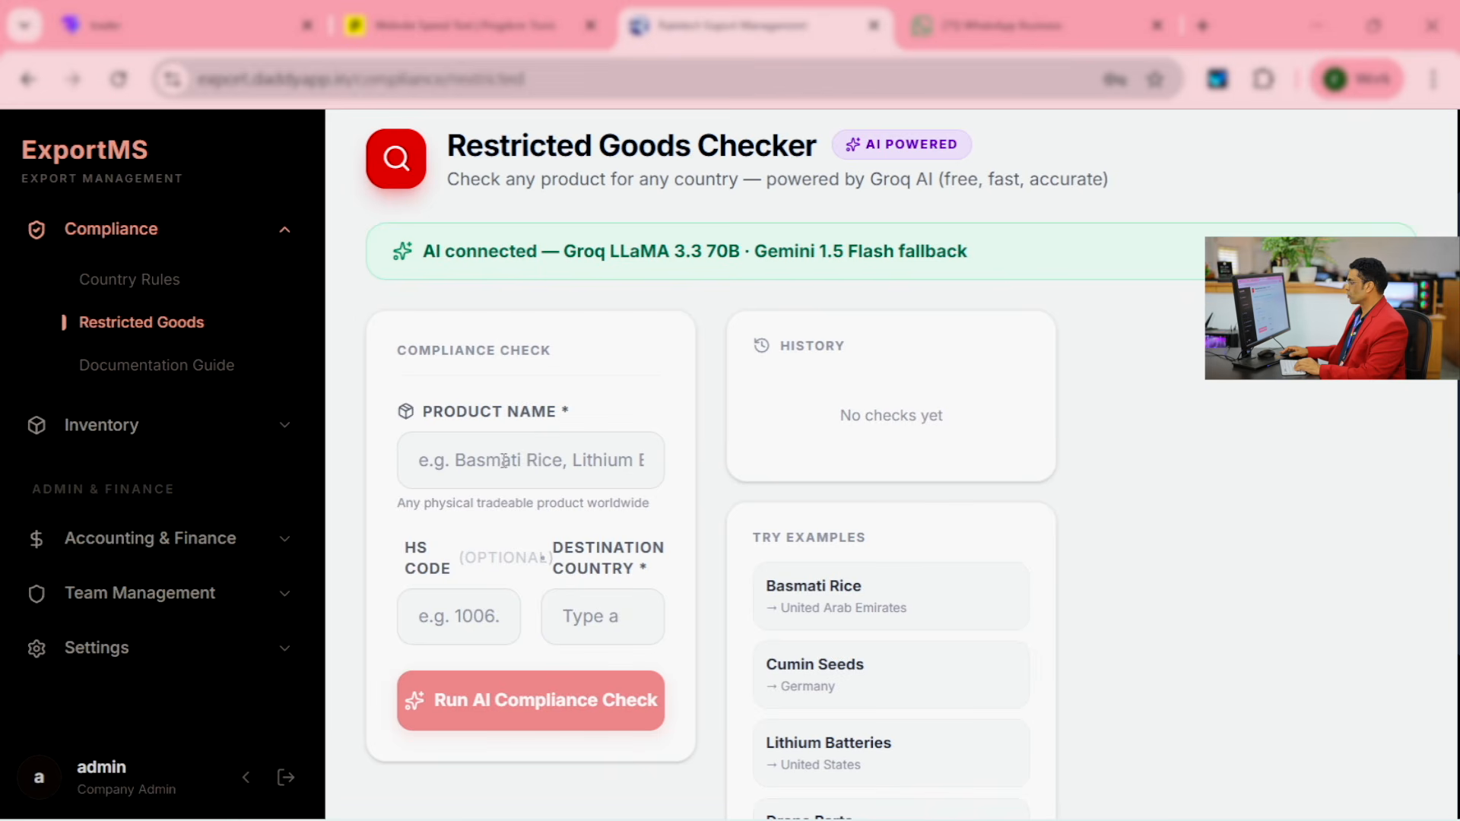
Step: Fill in the compliance check with product Nutmug, HS code 23456 and destination country Germany
click(508, 456)
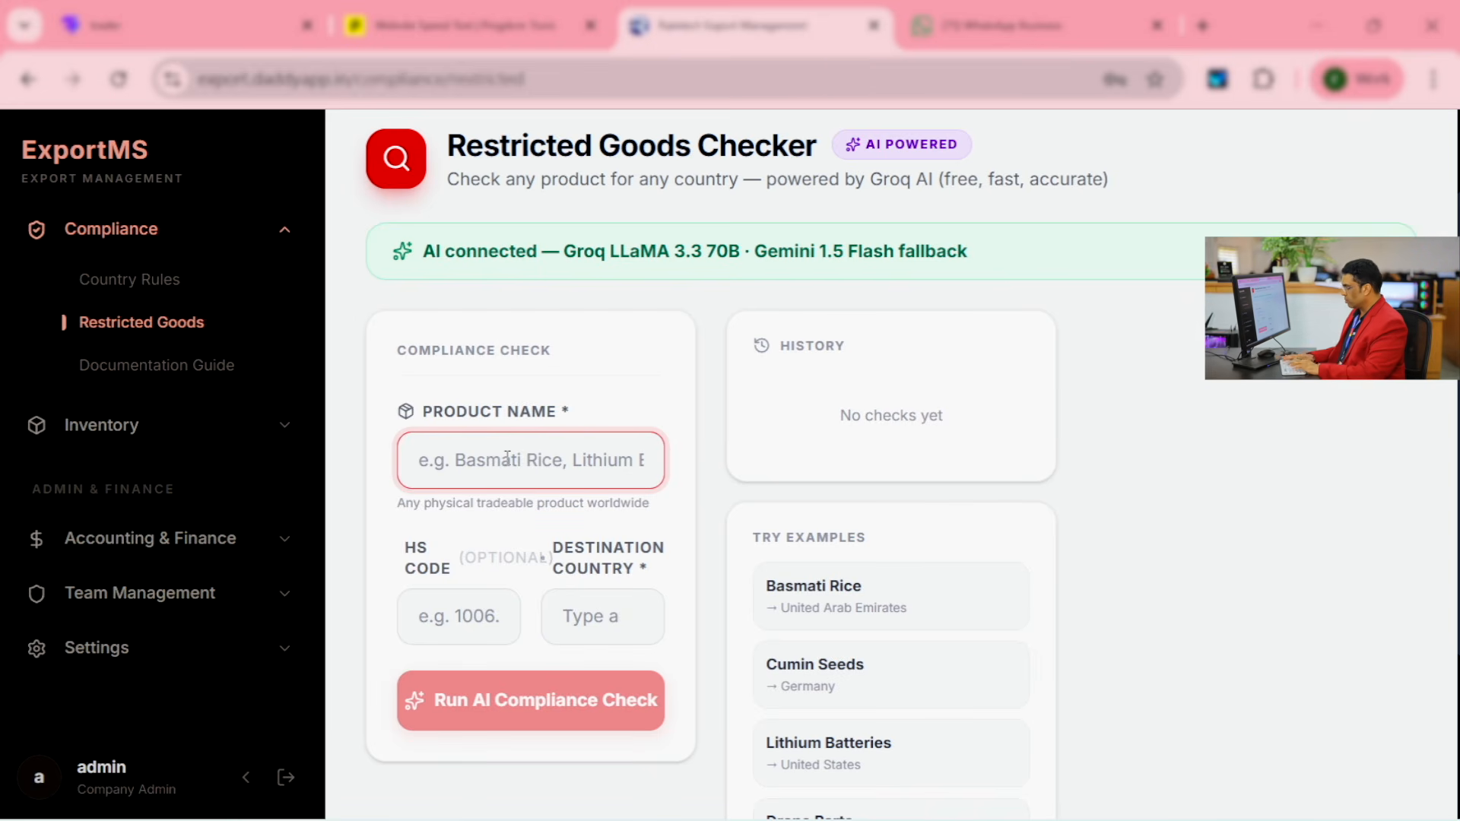
text(Nutmug)
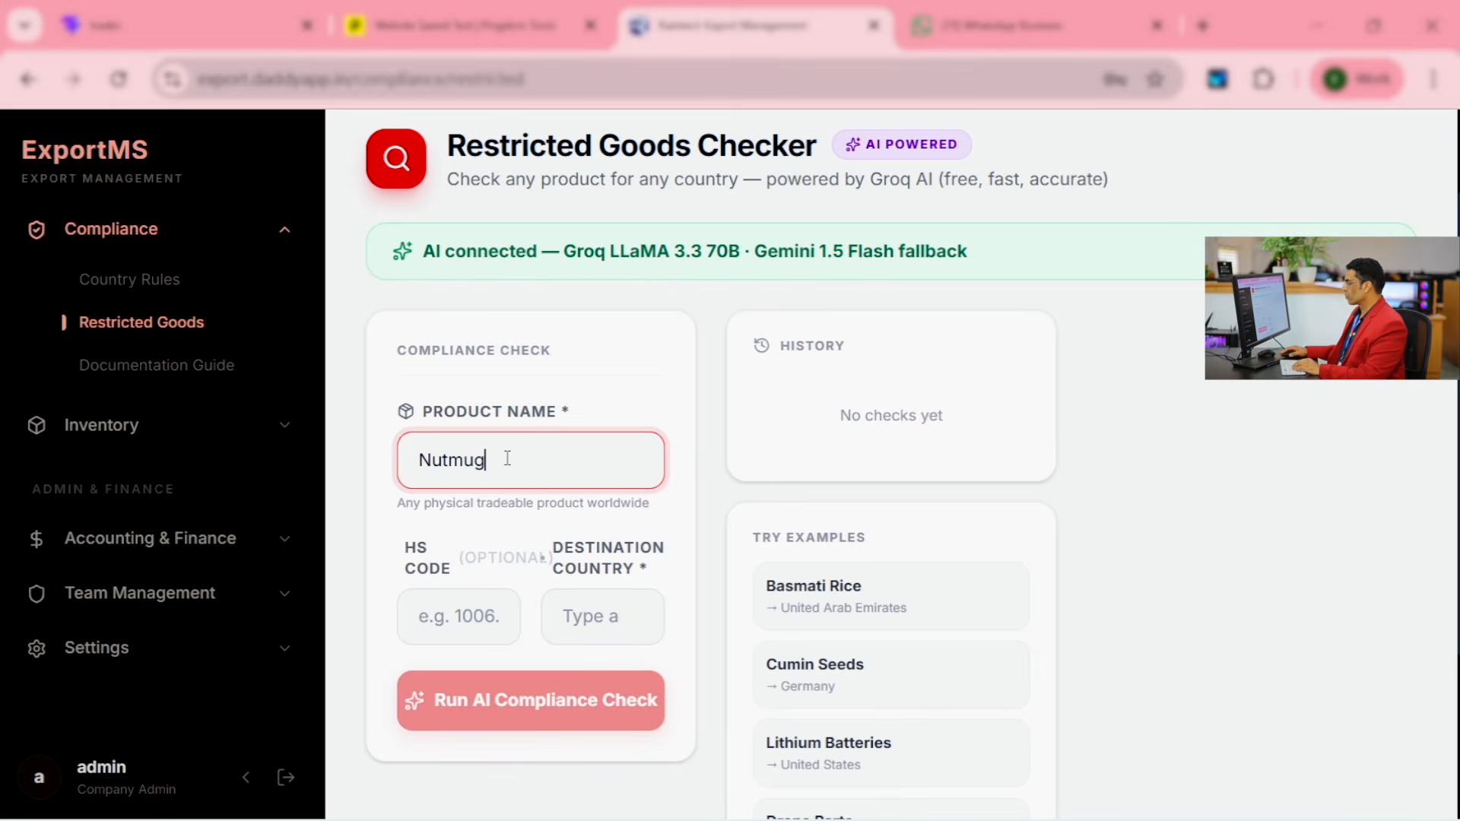
click(453, 624)
text(23456)
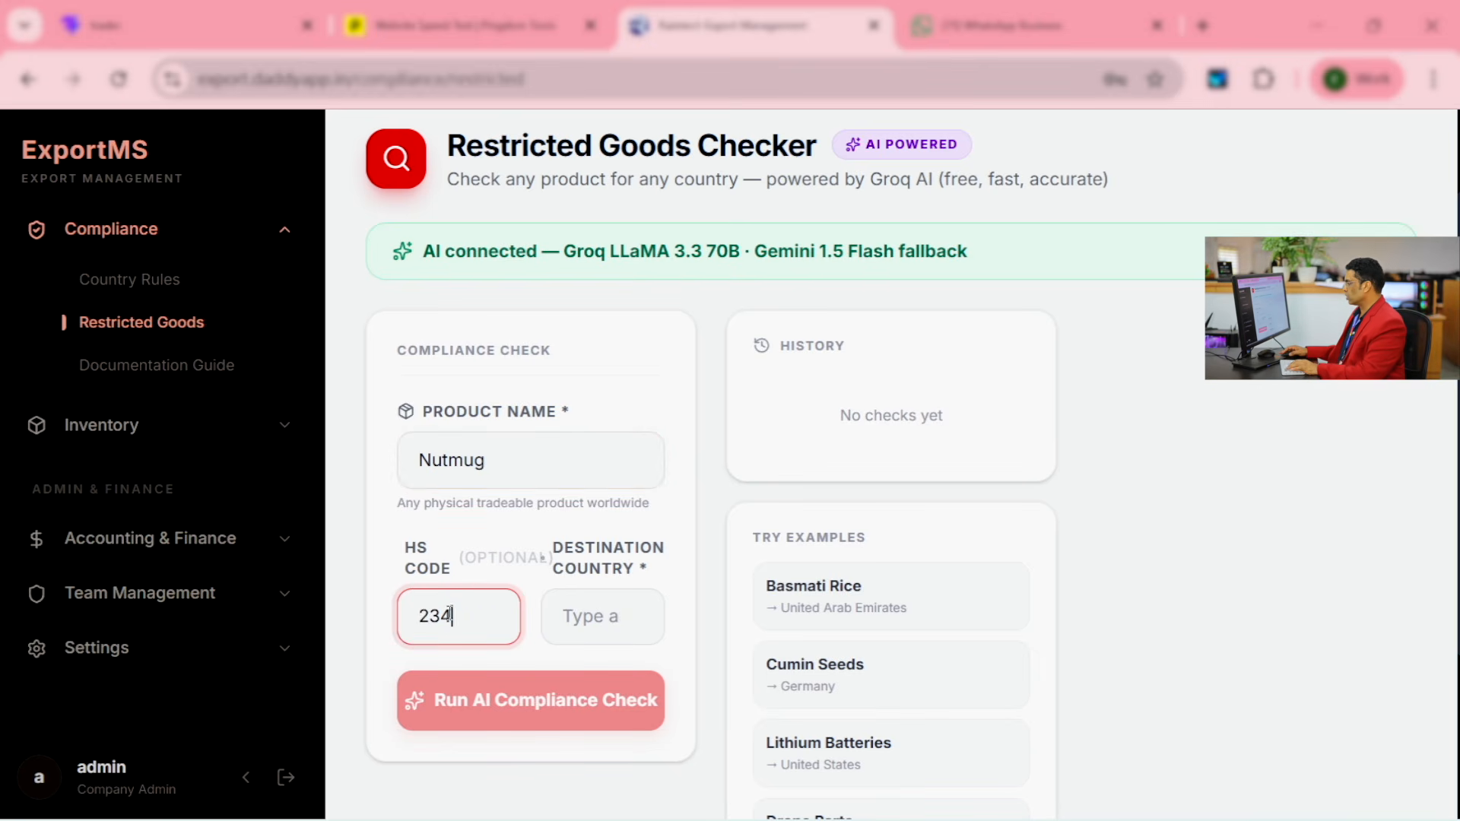
click(617, 625)
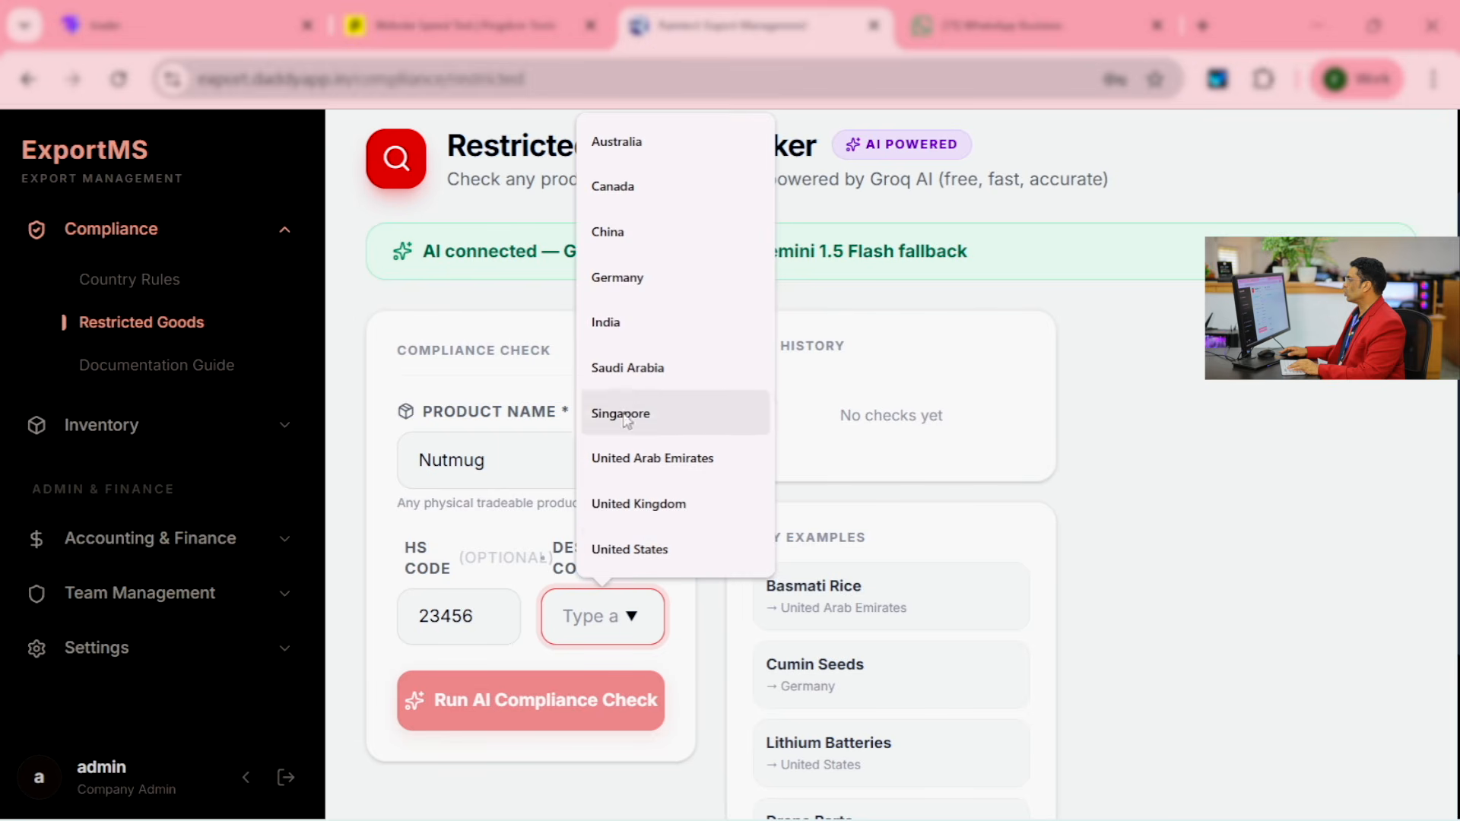
click(643, 289)
Step: Run the AI compliance check for Nutmug to Germany and review its result
click(487, 700)
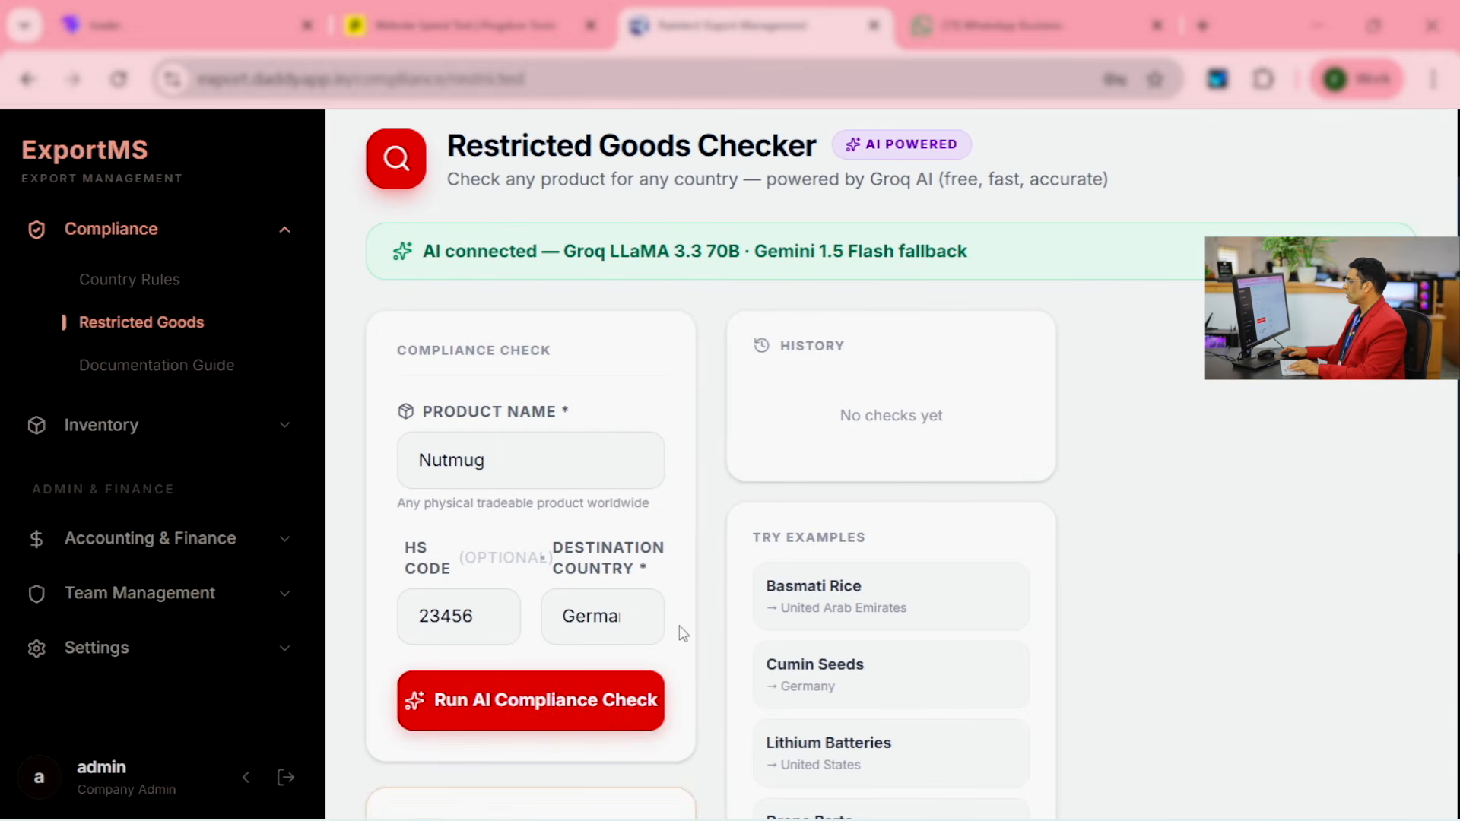
scroll(681, 632, down, 1)
scroll(592, 624, down, 5)
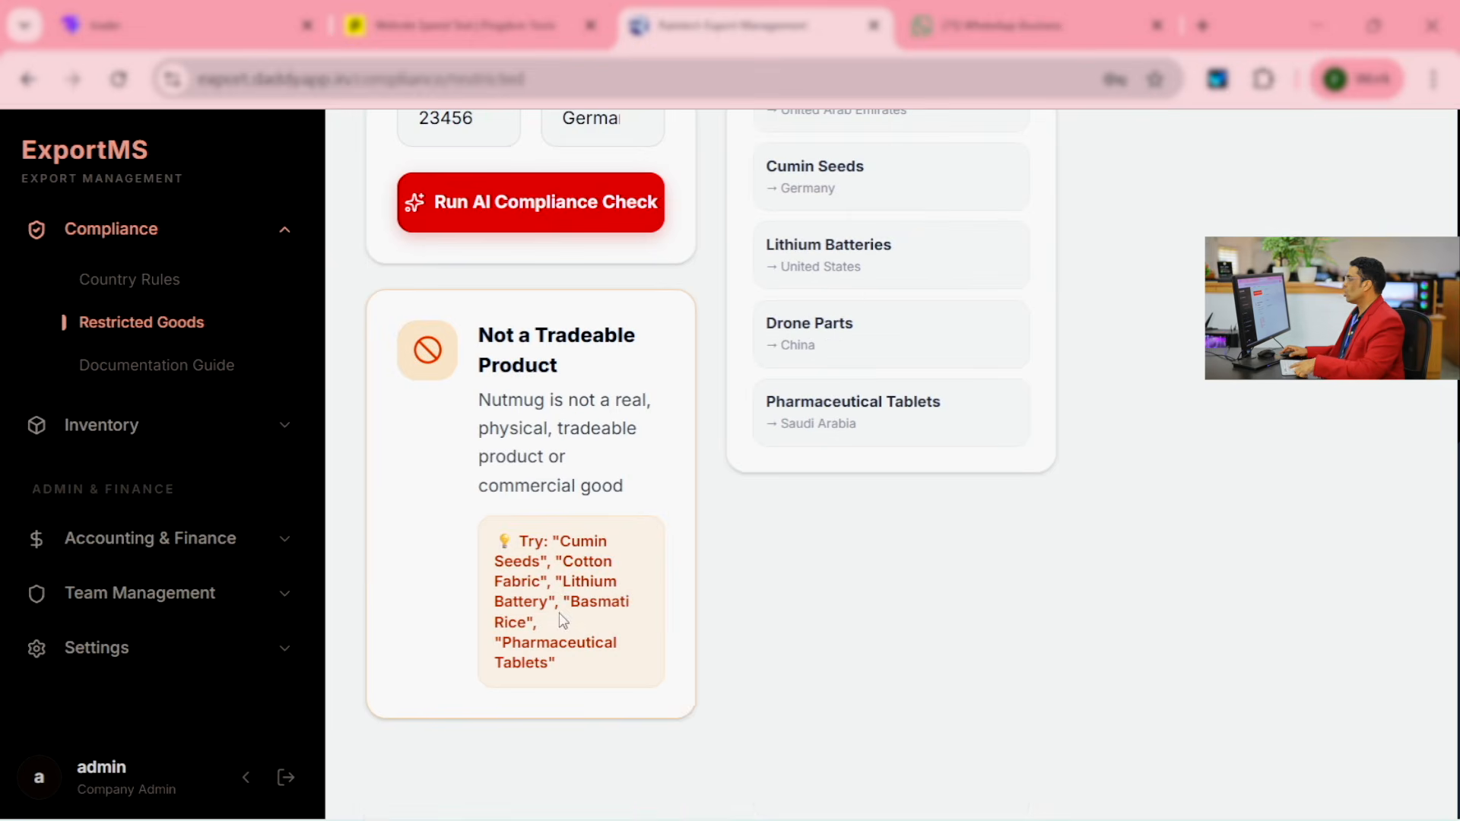
mouse_move(464, 280)
mouse_down()
mouse_move(505, 337)
mouse_move(655, 417)
mouse_move(694, 513)
mouse_up()
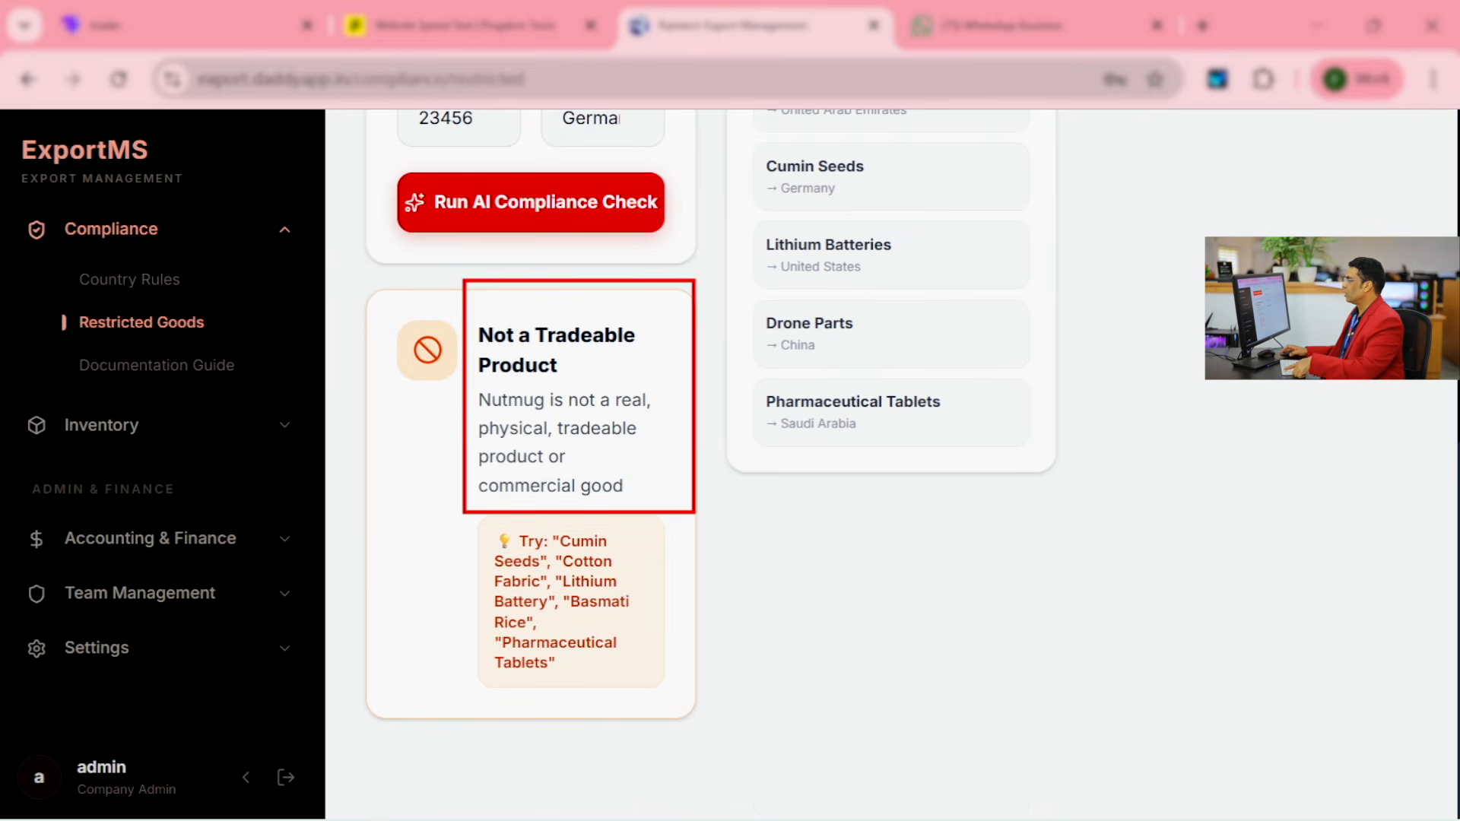
Step: Replace the product name in the compliance check with "lithum battery"
scroll(652, 454, up, 3)
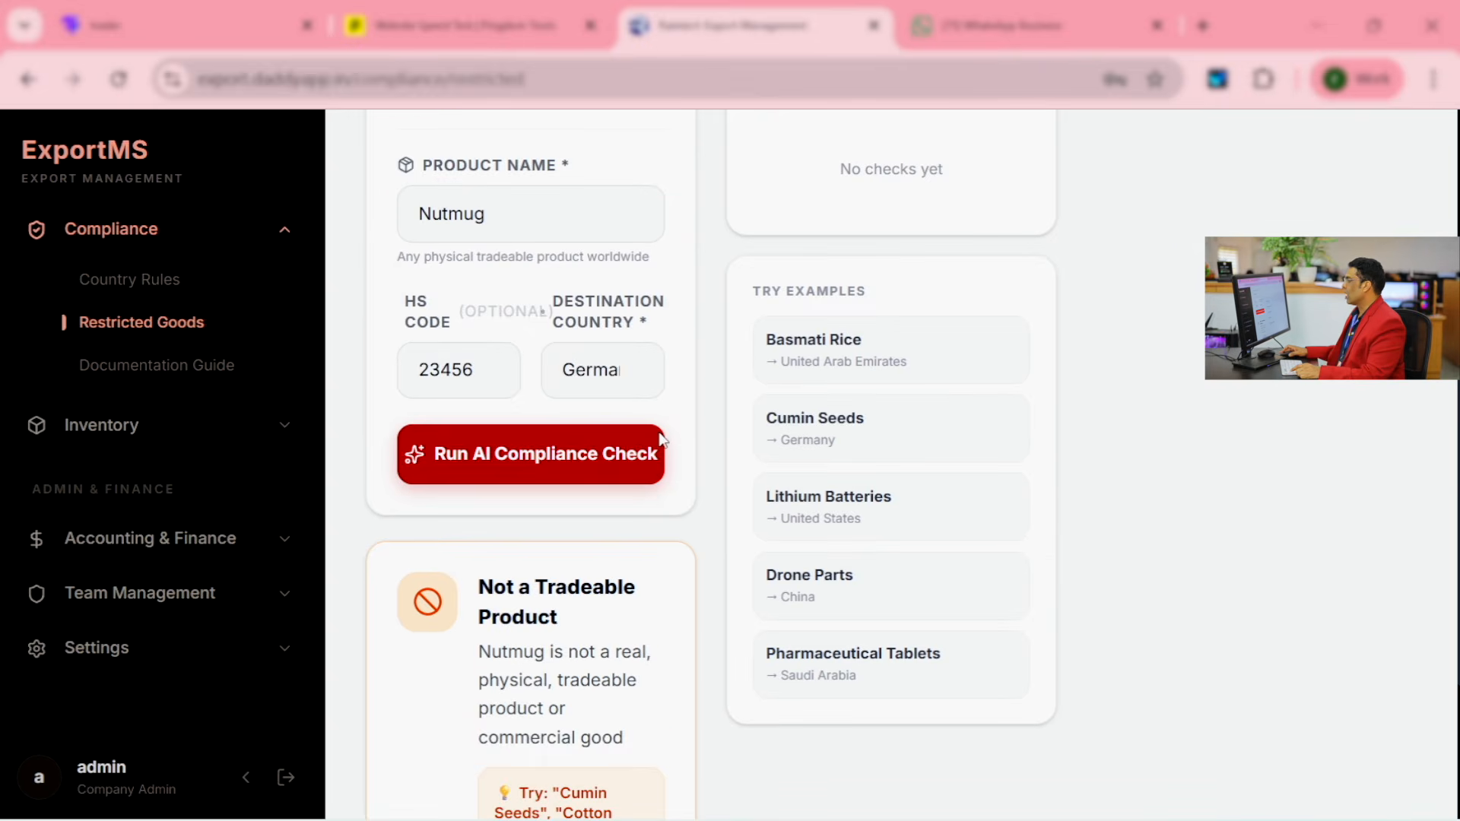
scroll(682, 450, up, 5)
drag(486, 586, 251, 619)
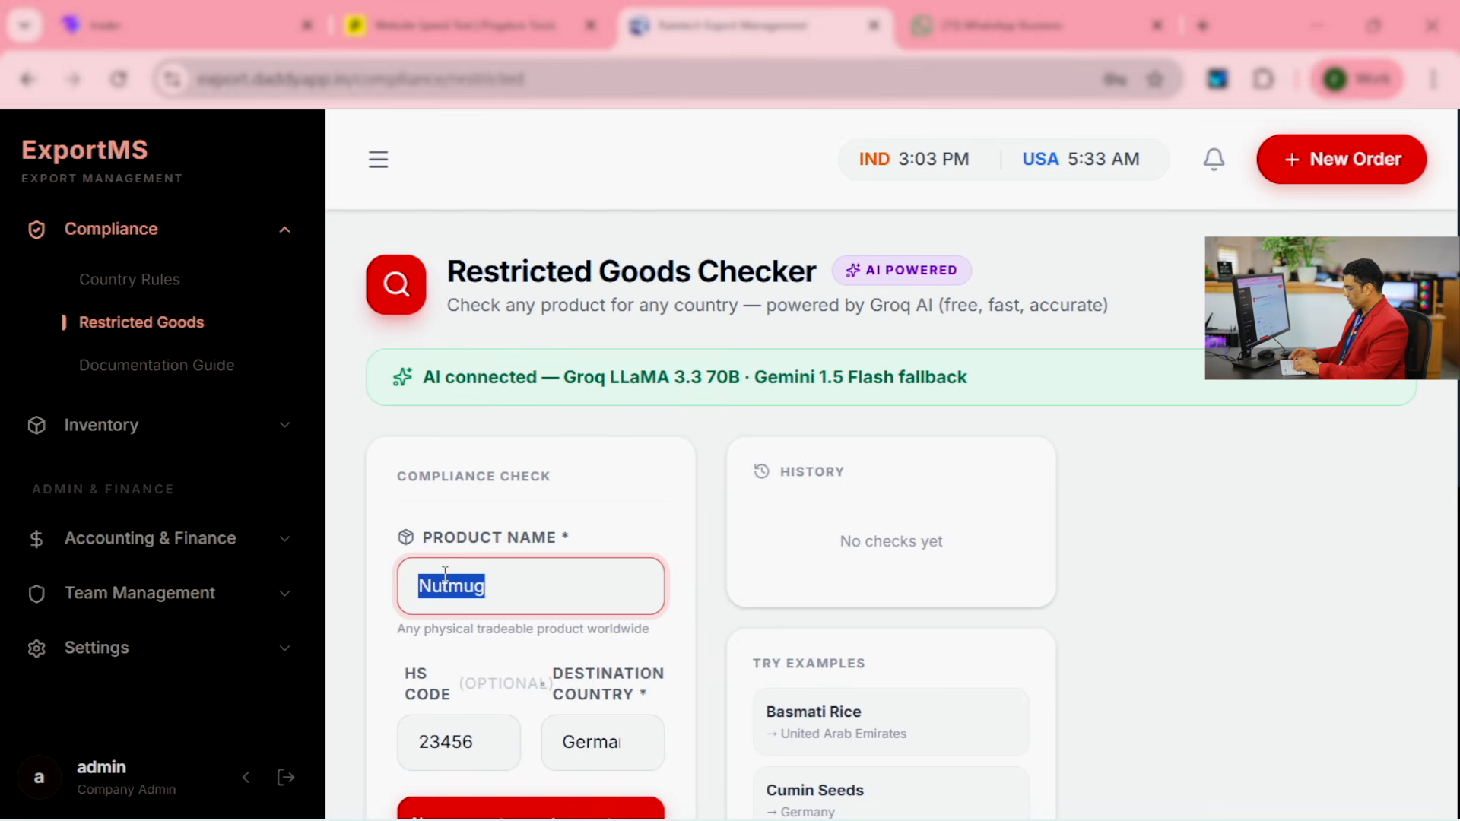
key(BackSpace)
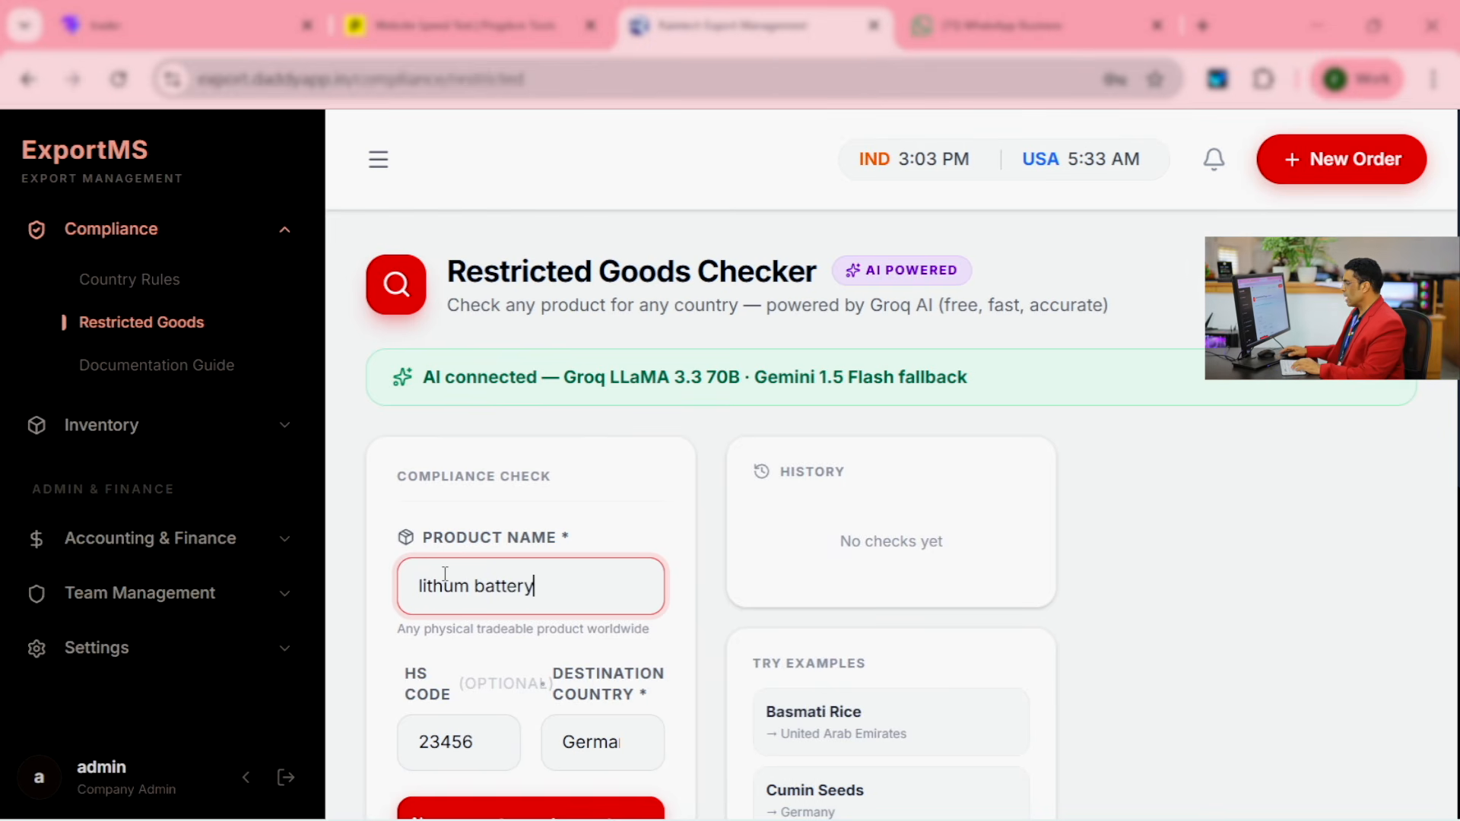
Step: Run the AI compliance check for the lithum battery to Germany and review its status and analysis
scroll(407, 584, down, 5)
click(554, 446)
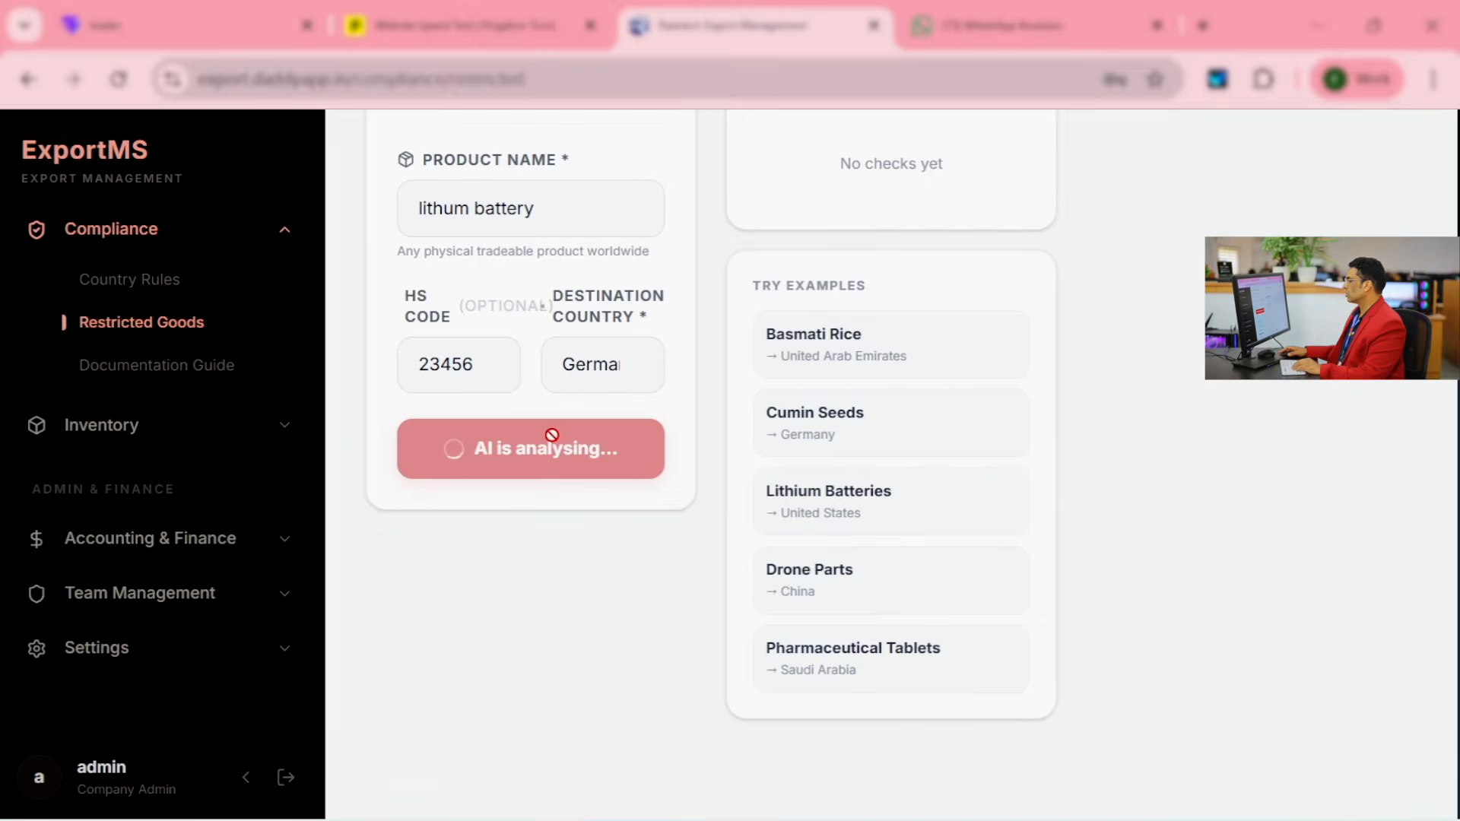
scroll(551, 452, down, 3)
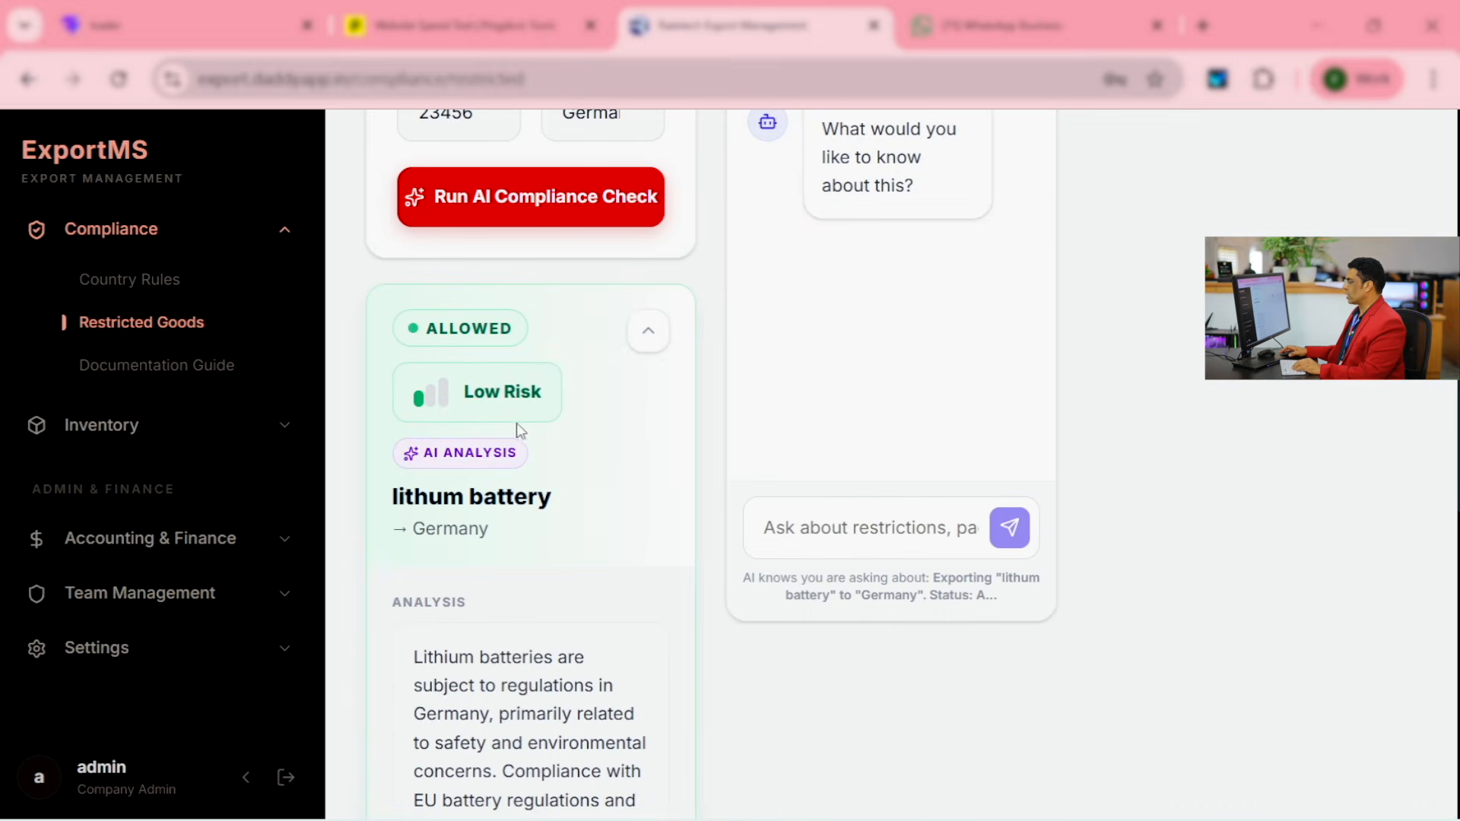
scroll(591, 444, down, 3)
scroll(629, 466, up, 10)
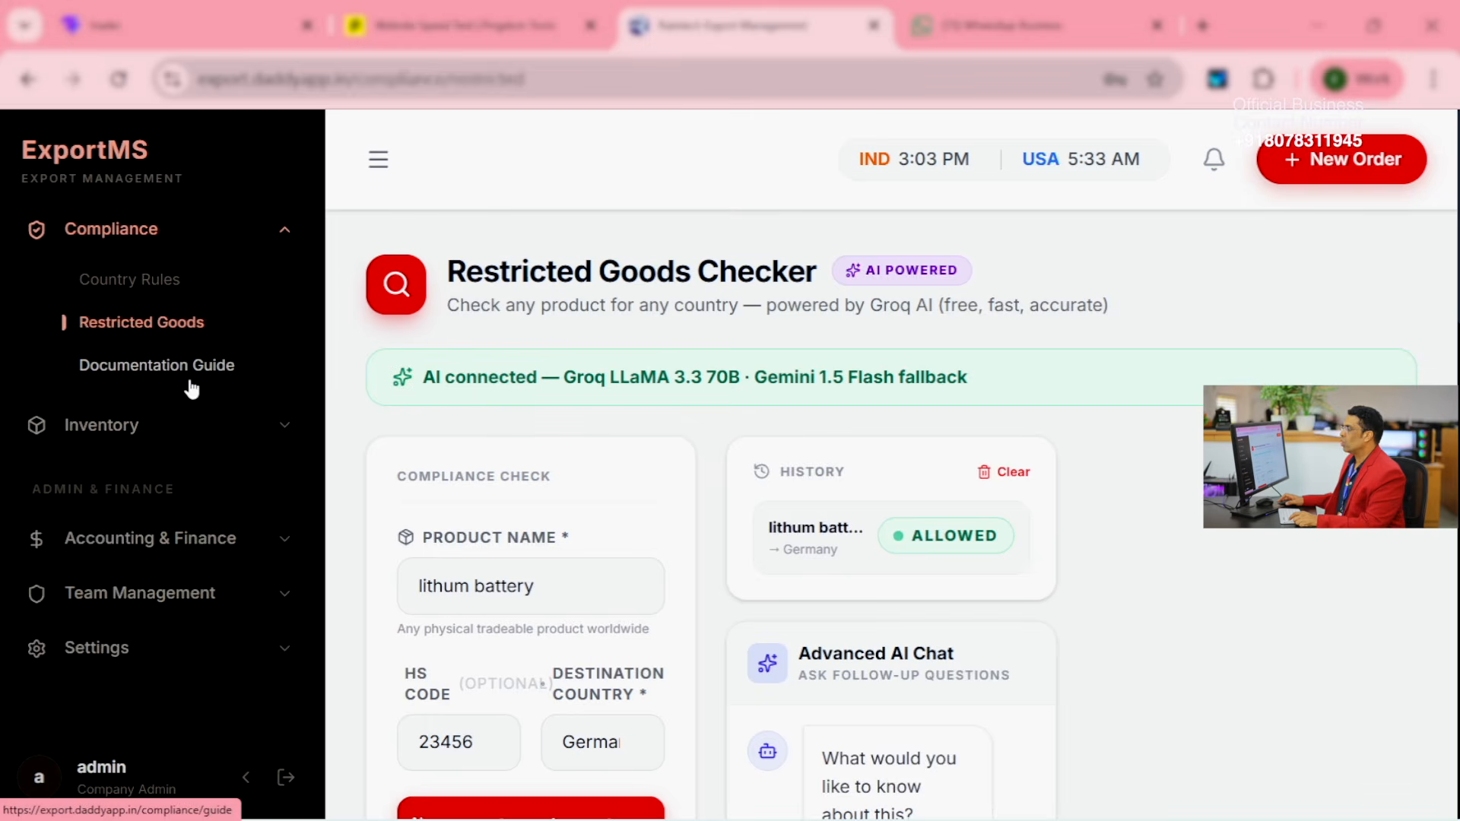
Step: Go to the orders section and open the form for creating a new order
scroll(186, 385, up, 4)
click(132, 240)
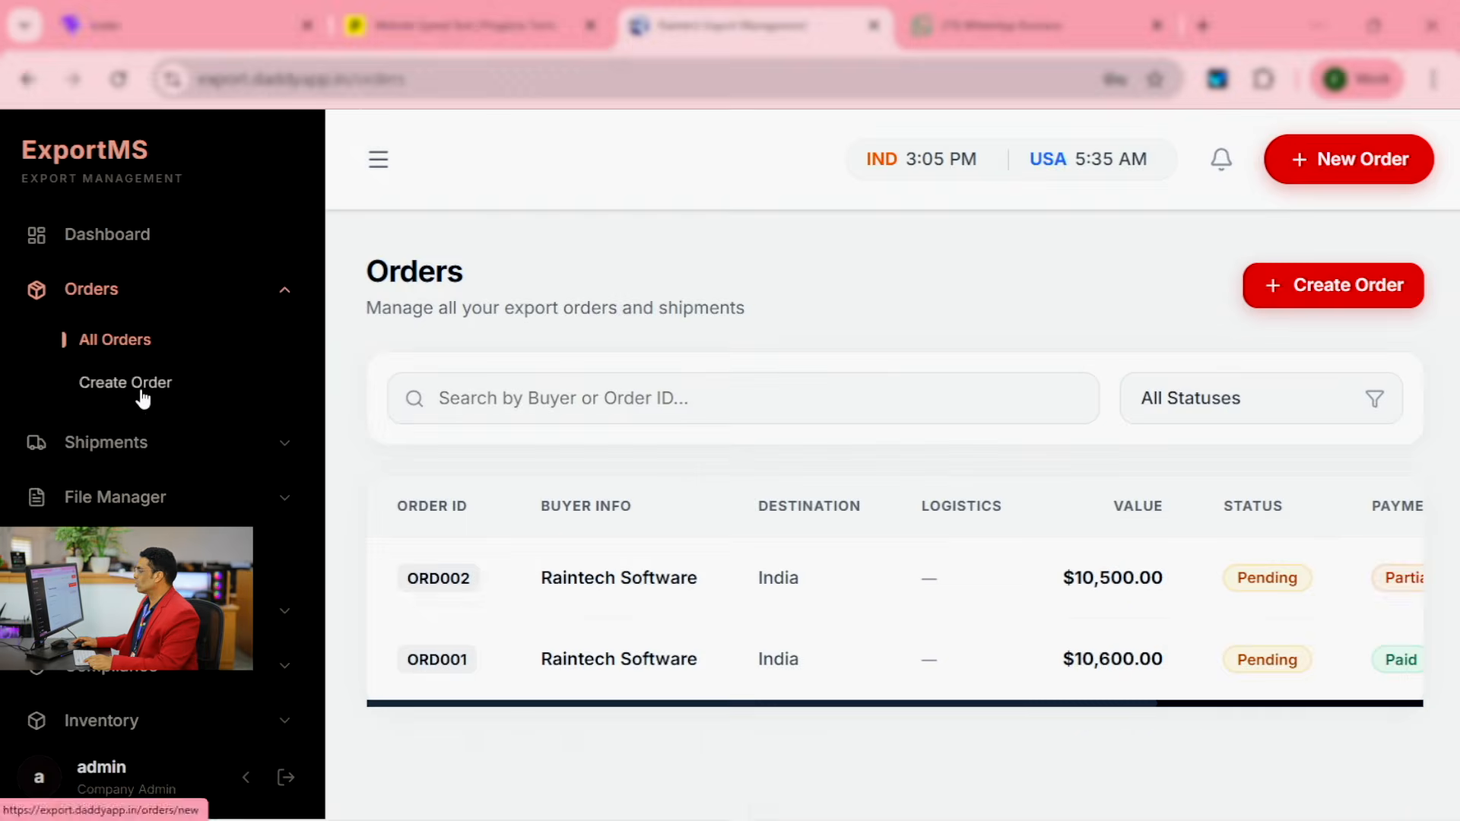
click(201, 451)
Step: Fill in the consignee's contact details, company and delivery address from the saved autofill entry
scroll(536, 431, down, 2)
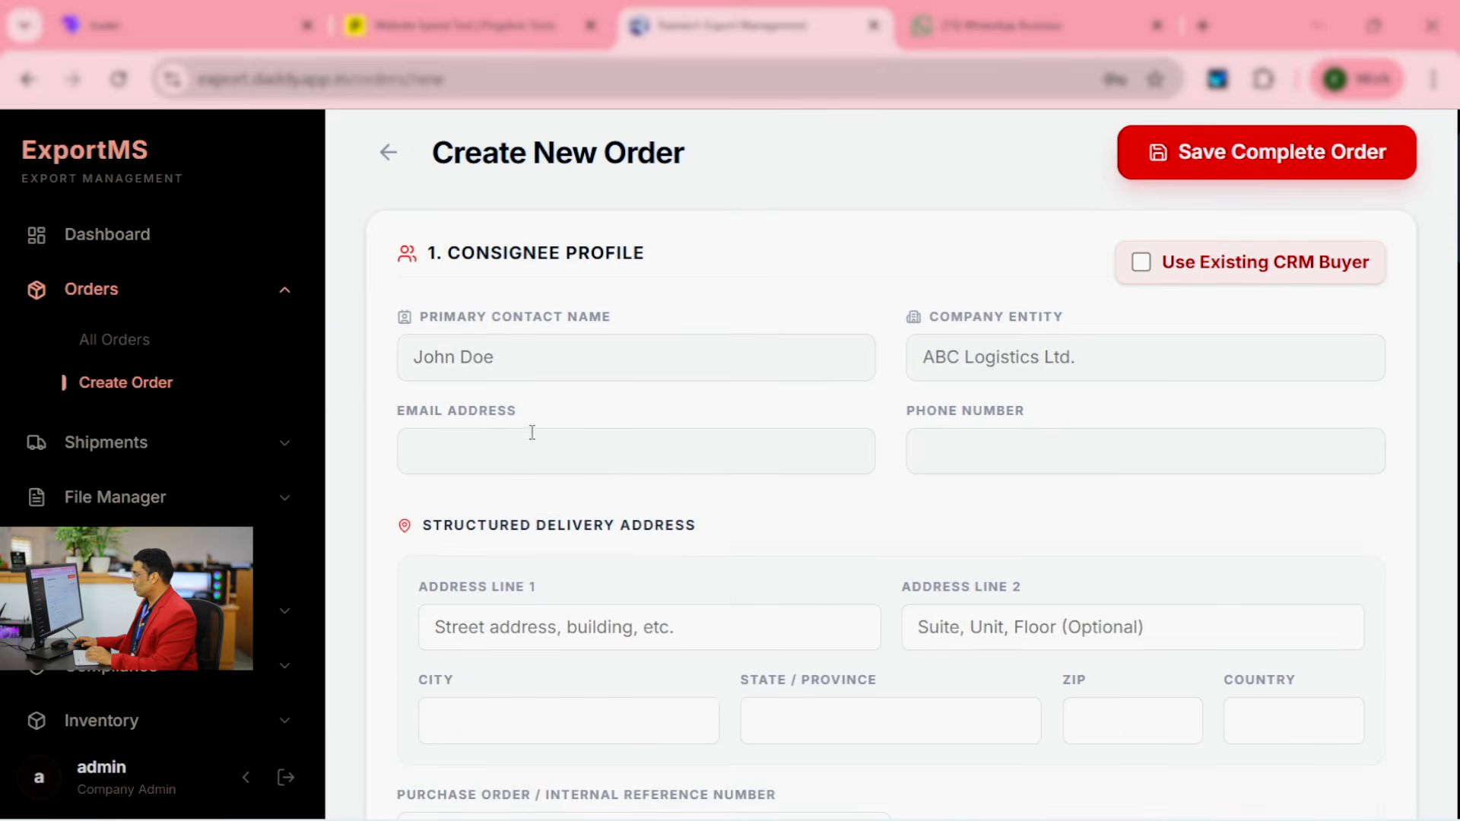
click(499, 359)
click(640, 478)
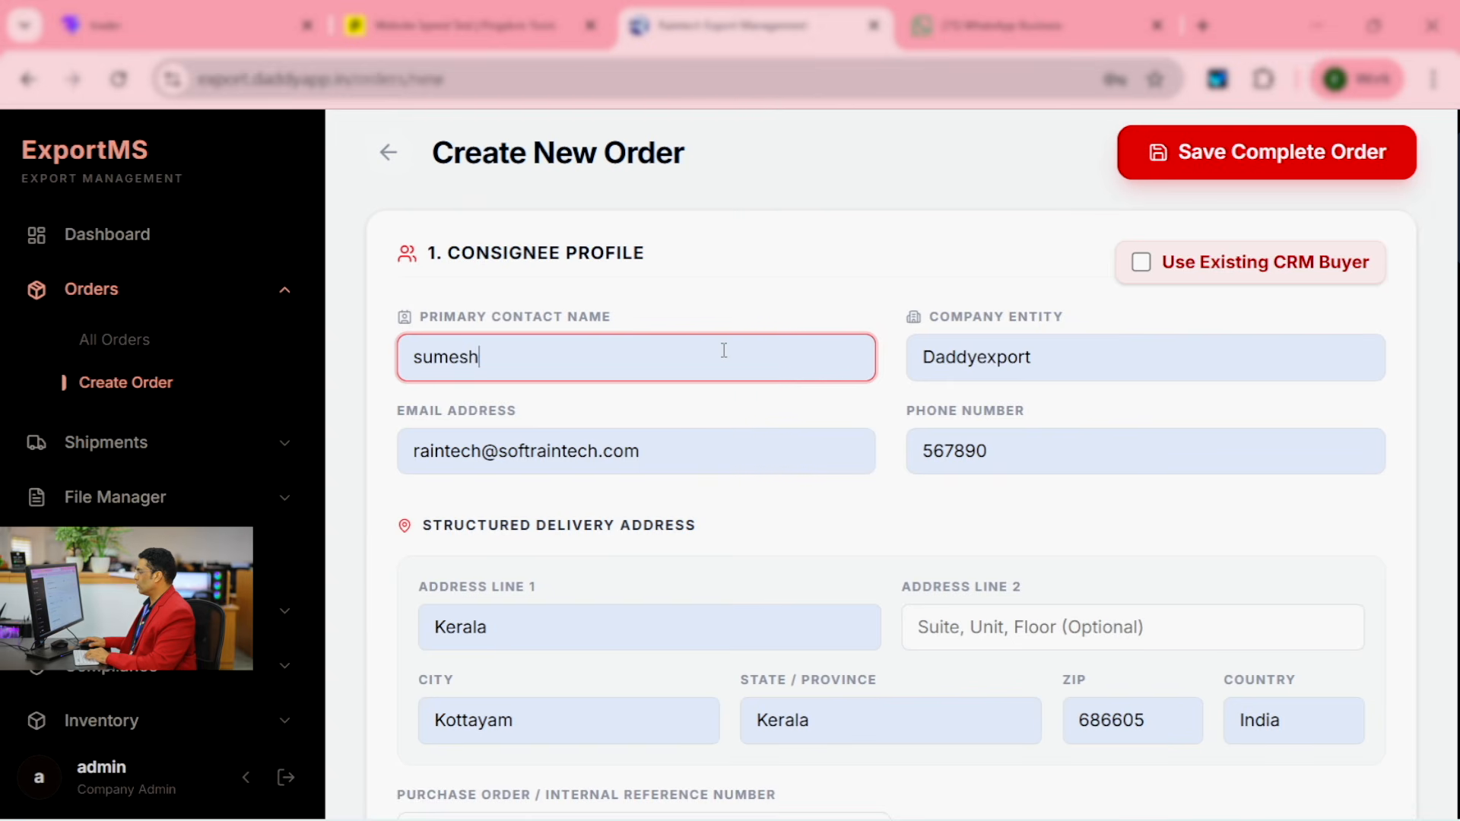
Step: Check the order's shipping mode options, keeping Sea, and review the structured delivery address
scroll(733, 347, down, 3)
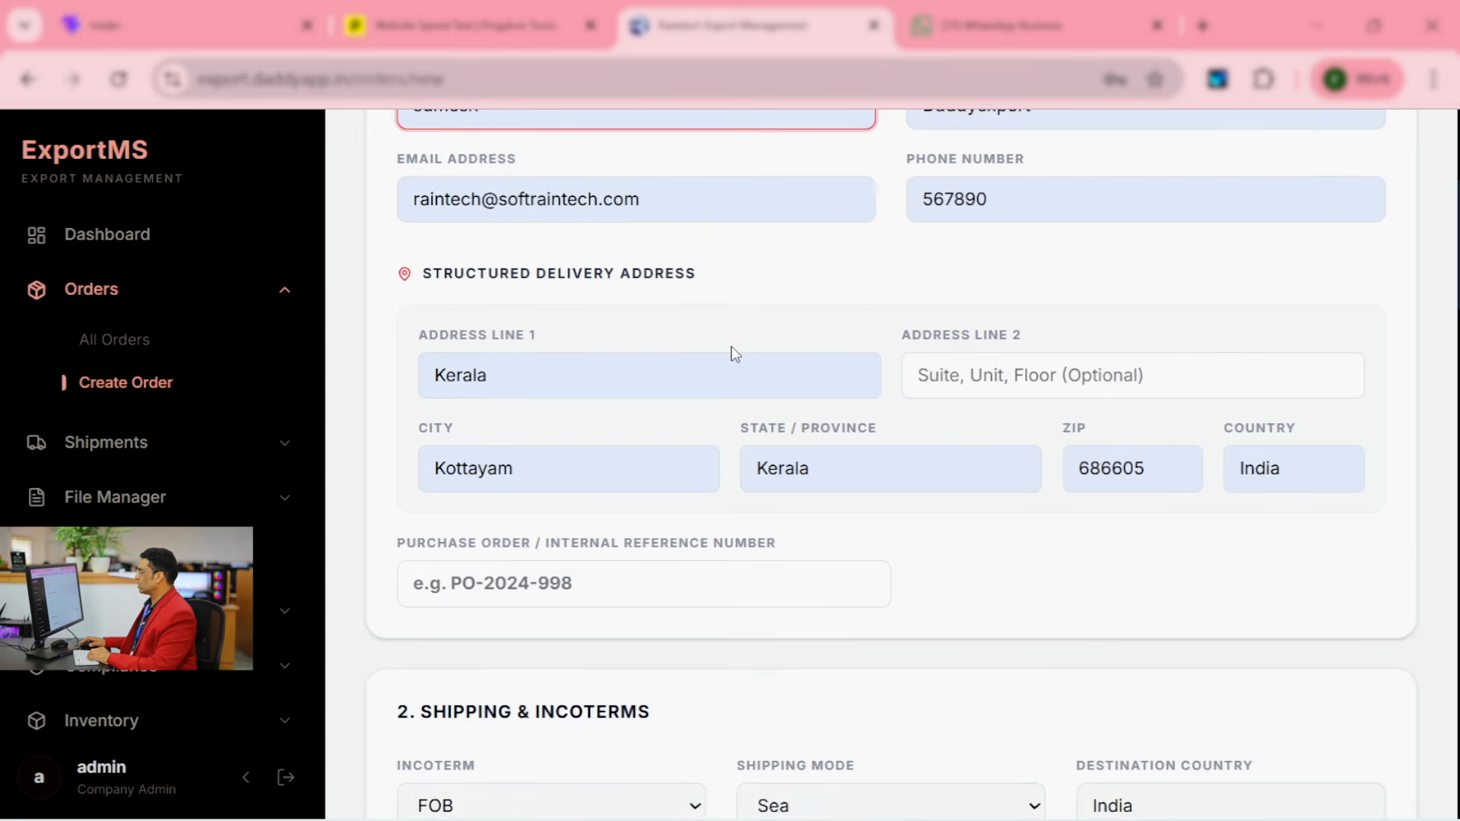
scroll(734, 353, down, 5)
click(783, 445)
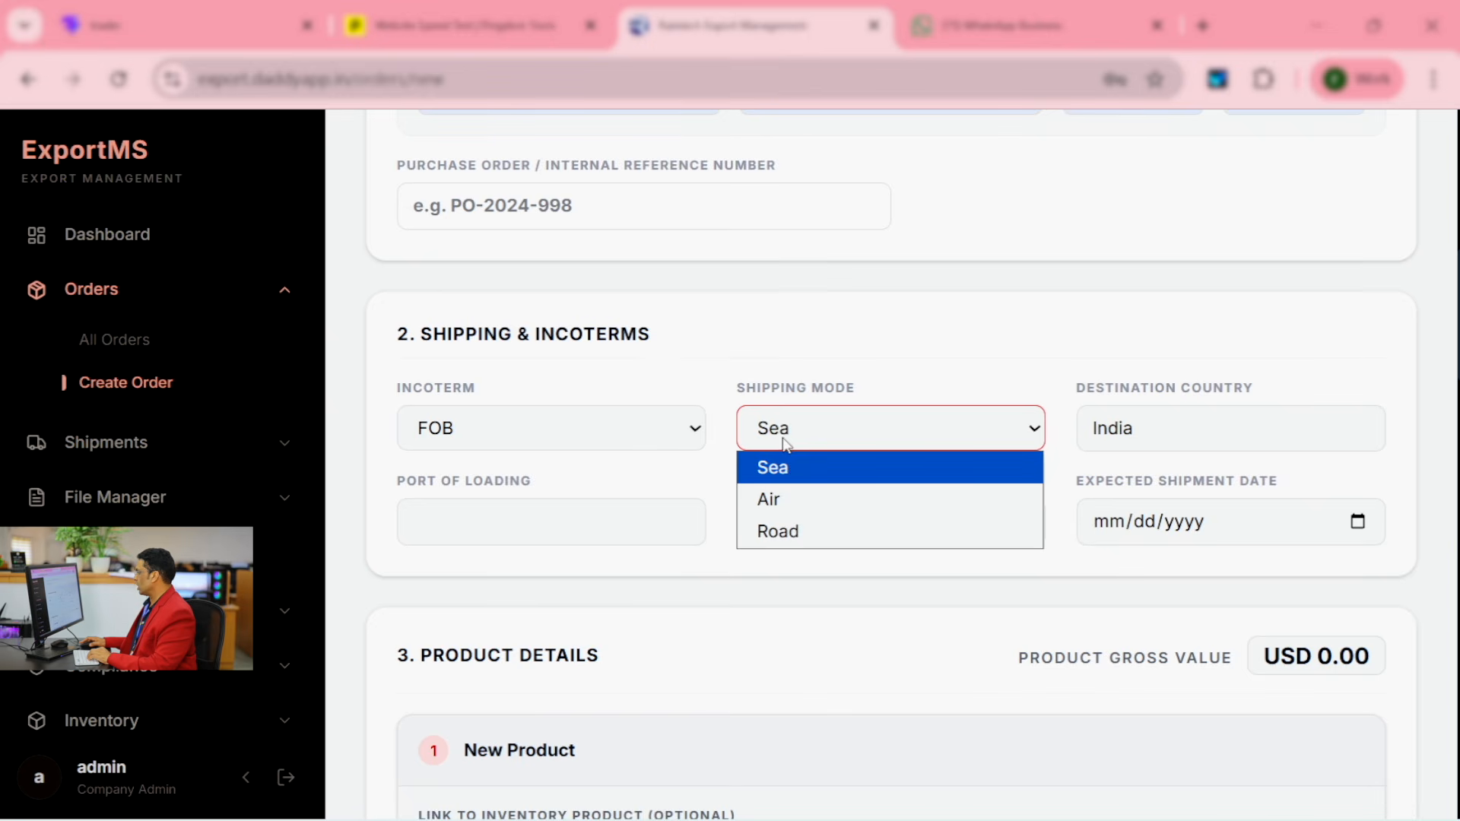
click(799, 444)
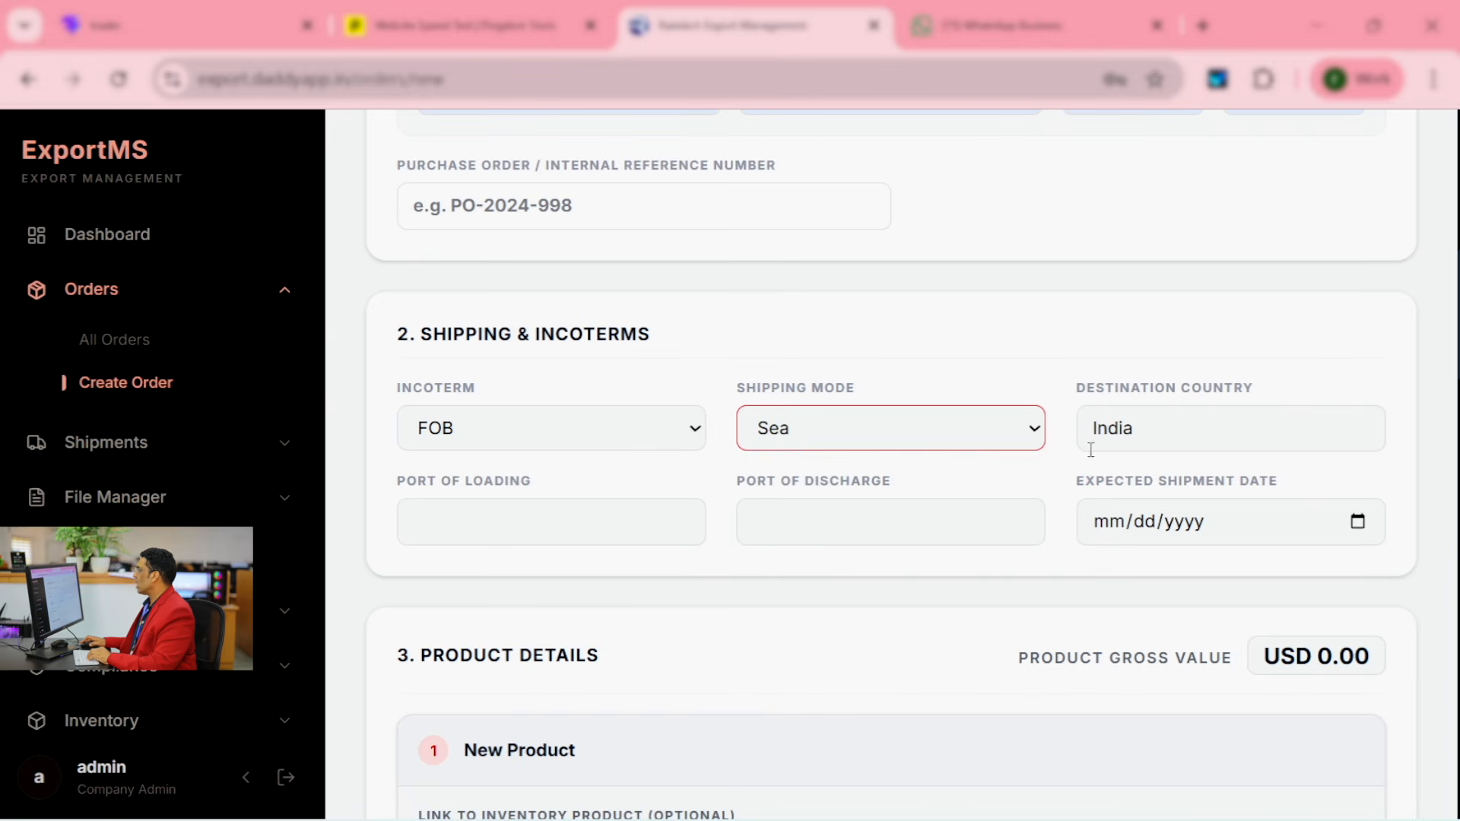
scroll(920, 414, up, 5)
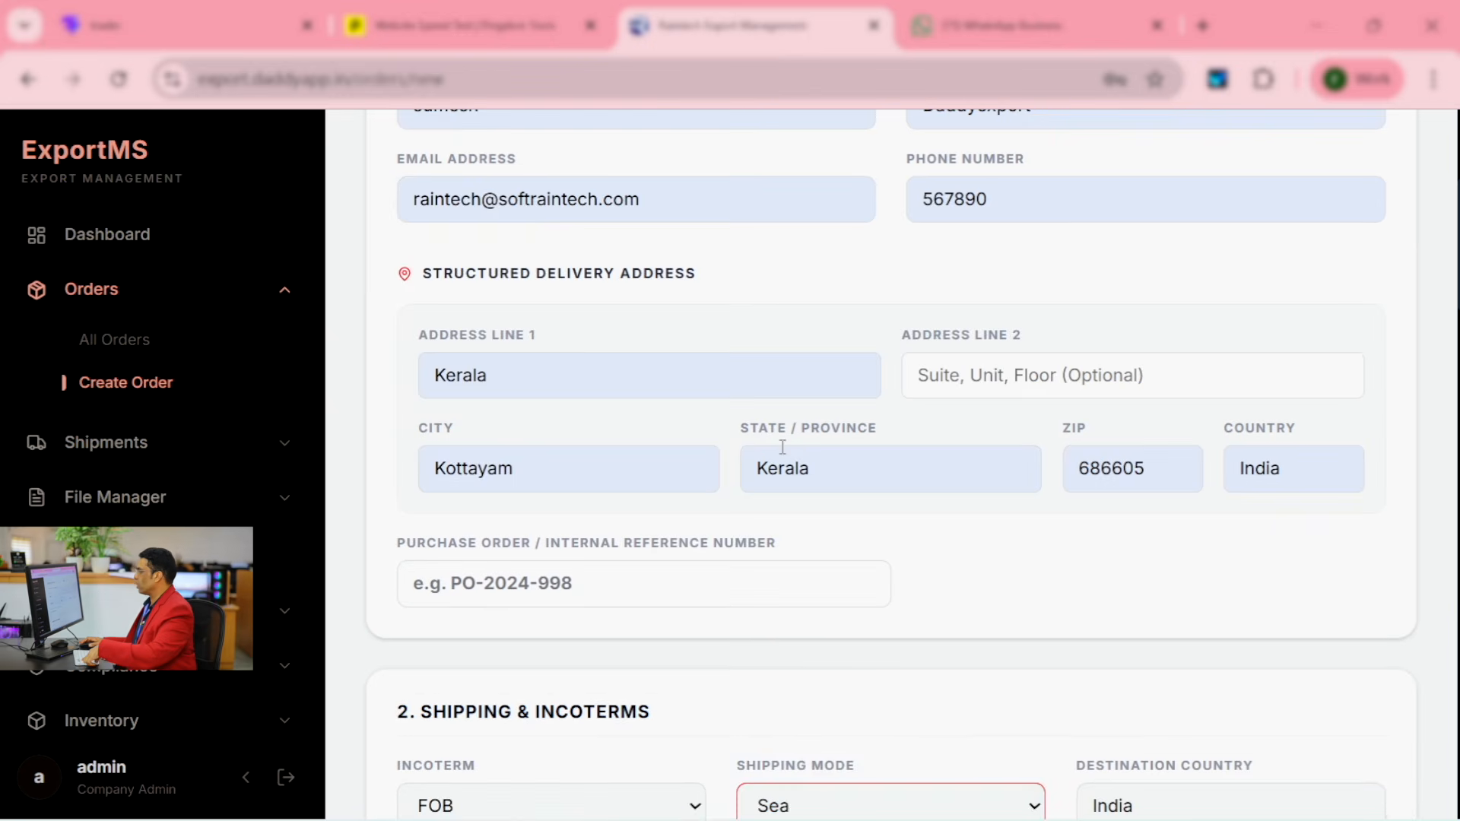
mouse_move(426, 299)
mouse_down()
mouse_move(1179, 505)
mouse_move(1309, 501)
mouse_up()
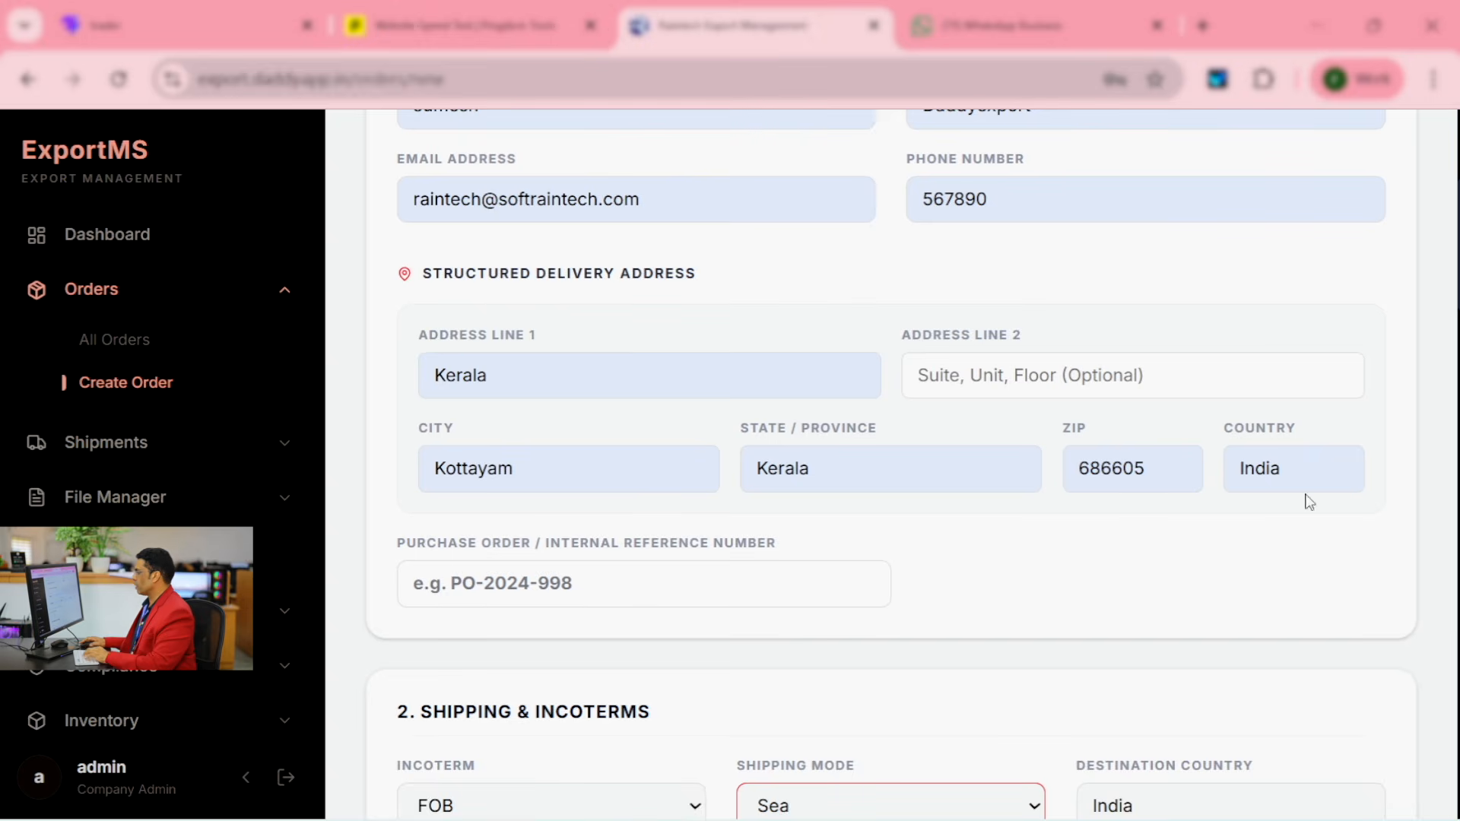
Step: Link the order's first product line to the Note Book inventory product
scroll(775, 518, down, 8)
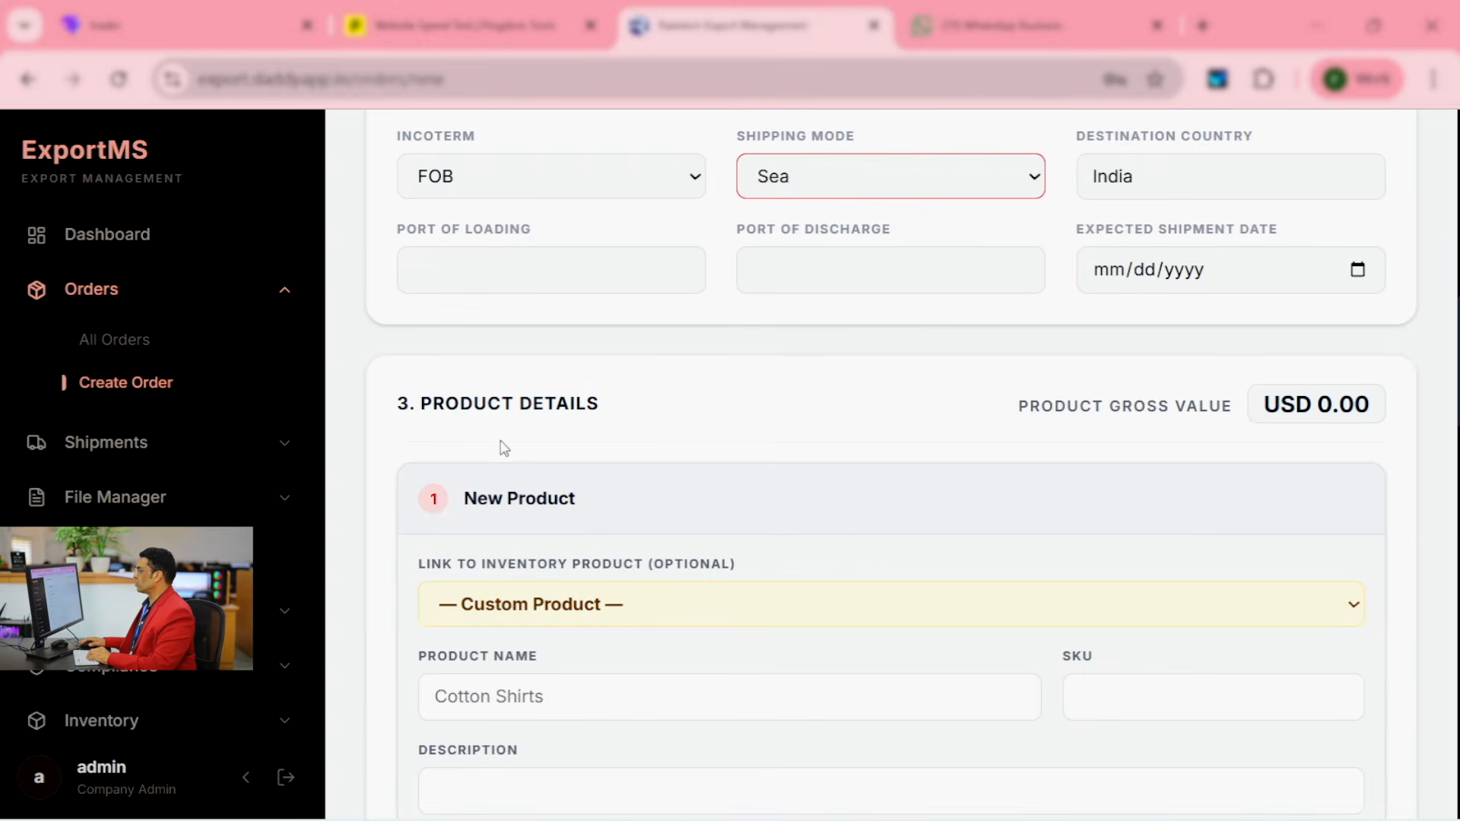
scroll(504, 447, down, 3)
click(525, 352)
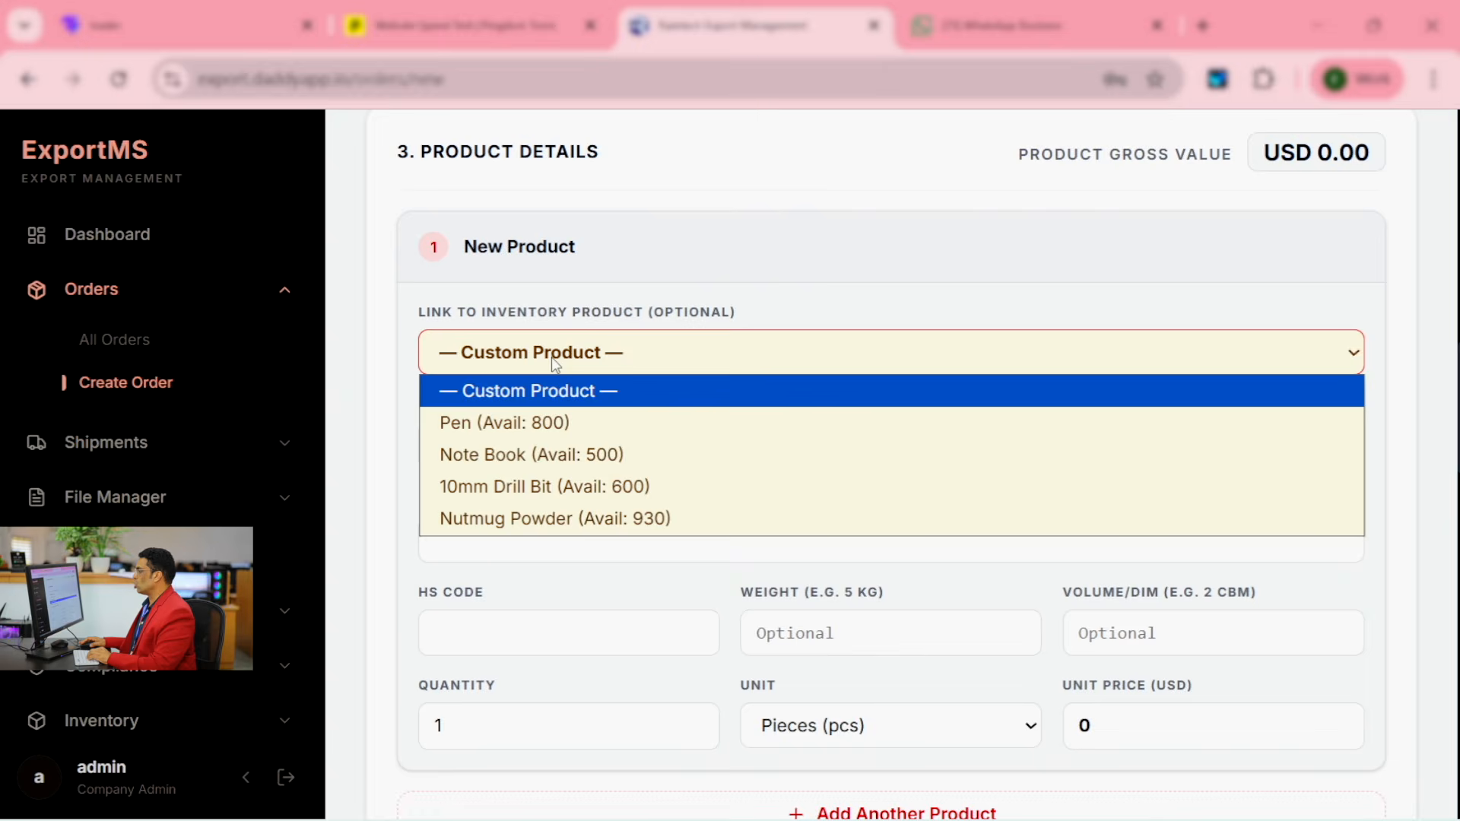
click(536, 455)
Step: Set the Note Book quantity to 100 and keep its unit as Pieces (pcs)
scroll(515, 482, down, 2)
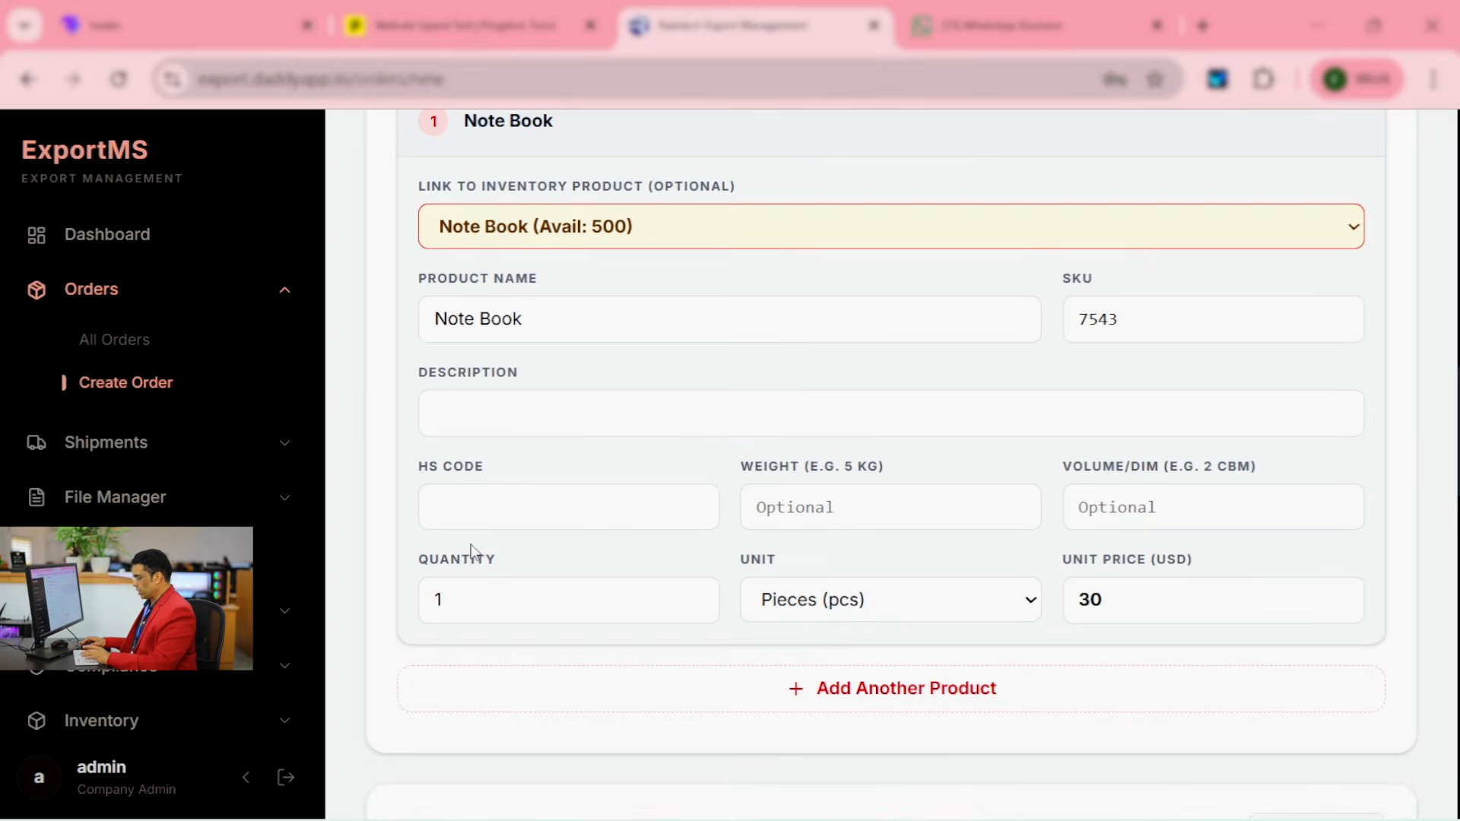
click(462, 600)
text(00)
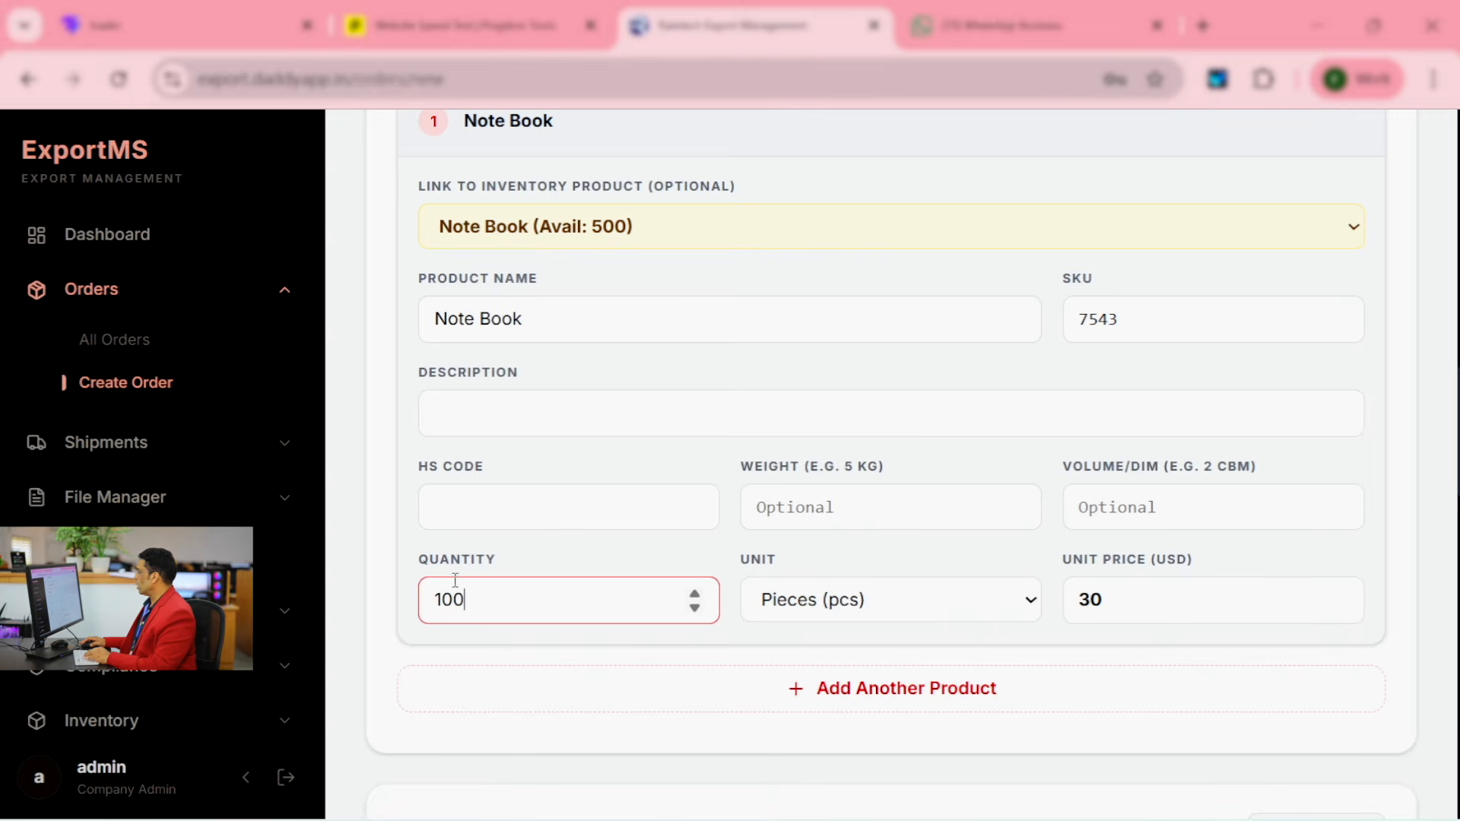
click(812, 618)
click(819, 615)
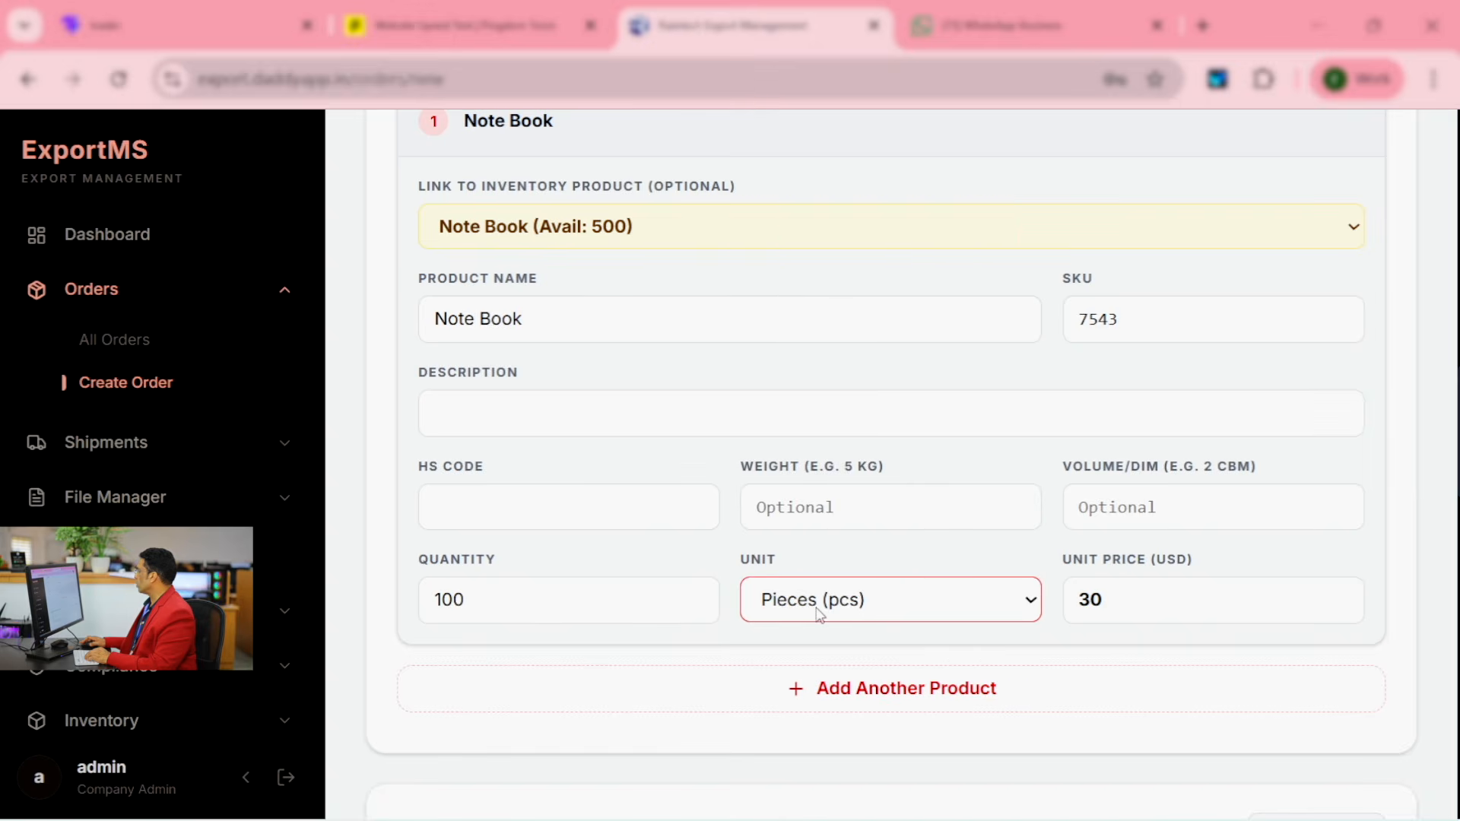
Step: Set the order's packing charges to 50 USD
scroll(1169, 583, down, 3)
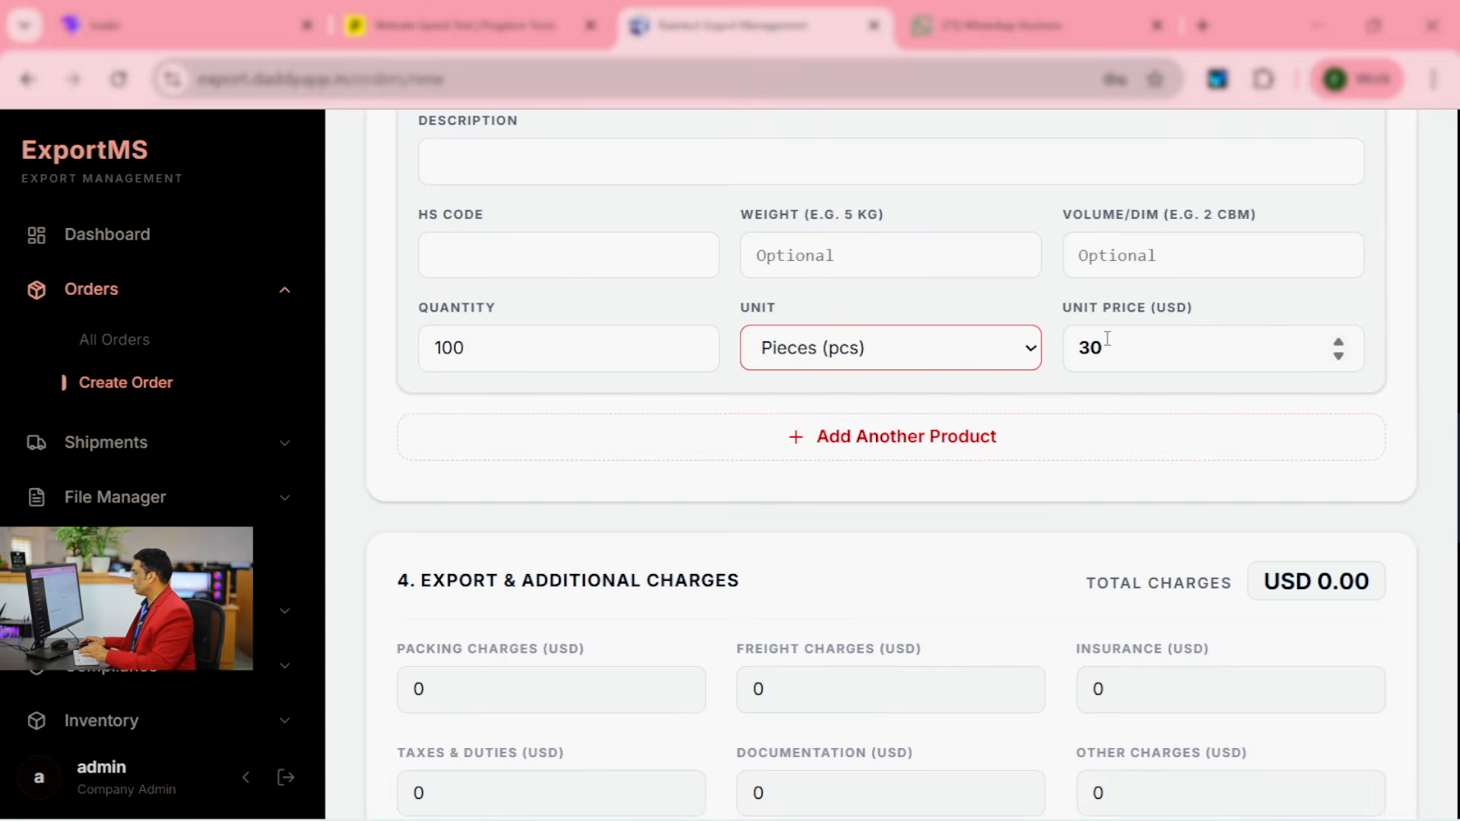
scroll(1101, 338, down, 3)
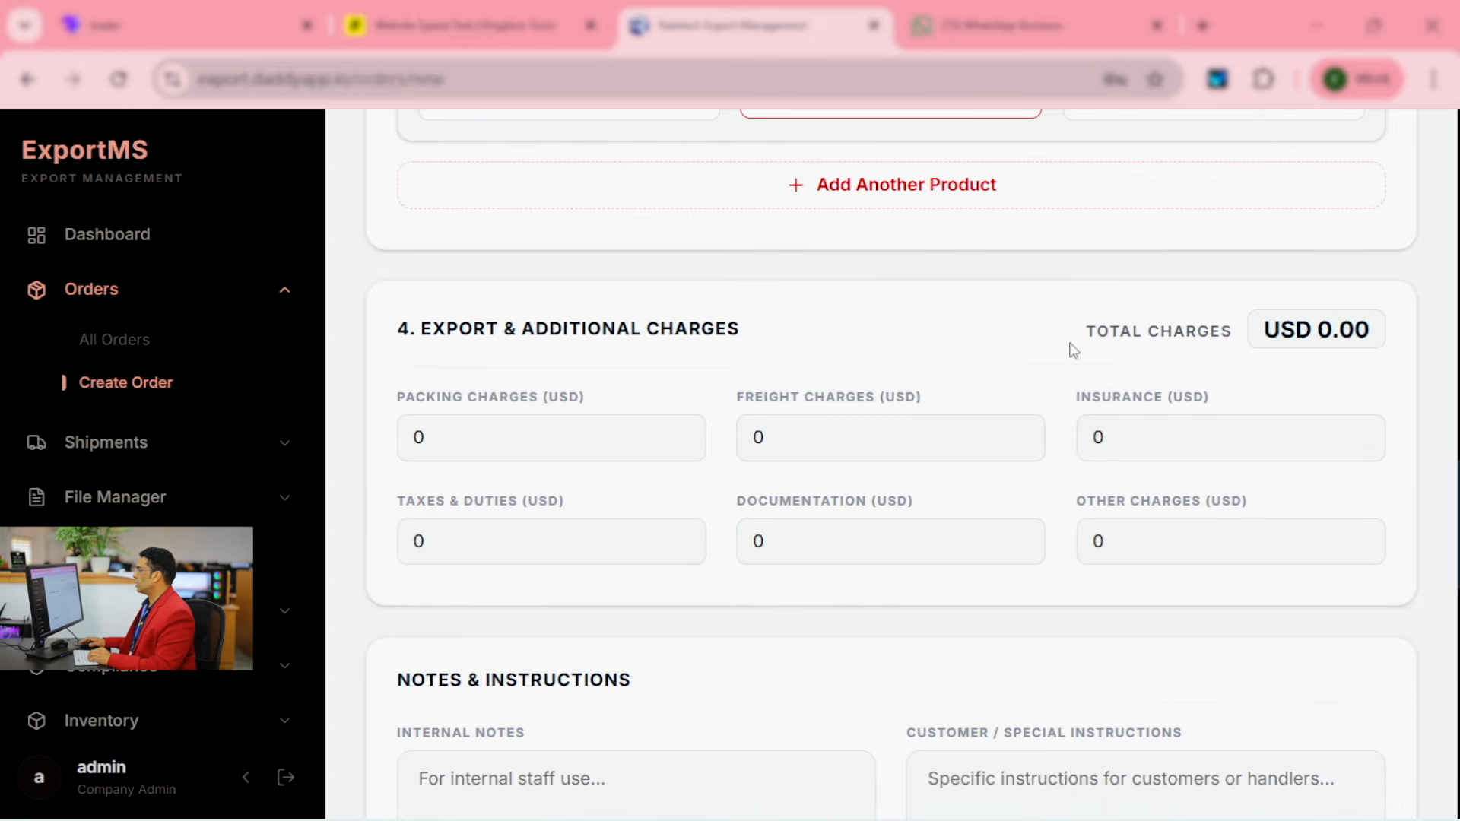
click(558, 440)
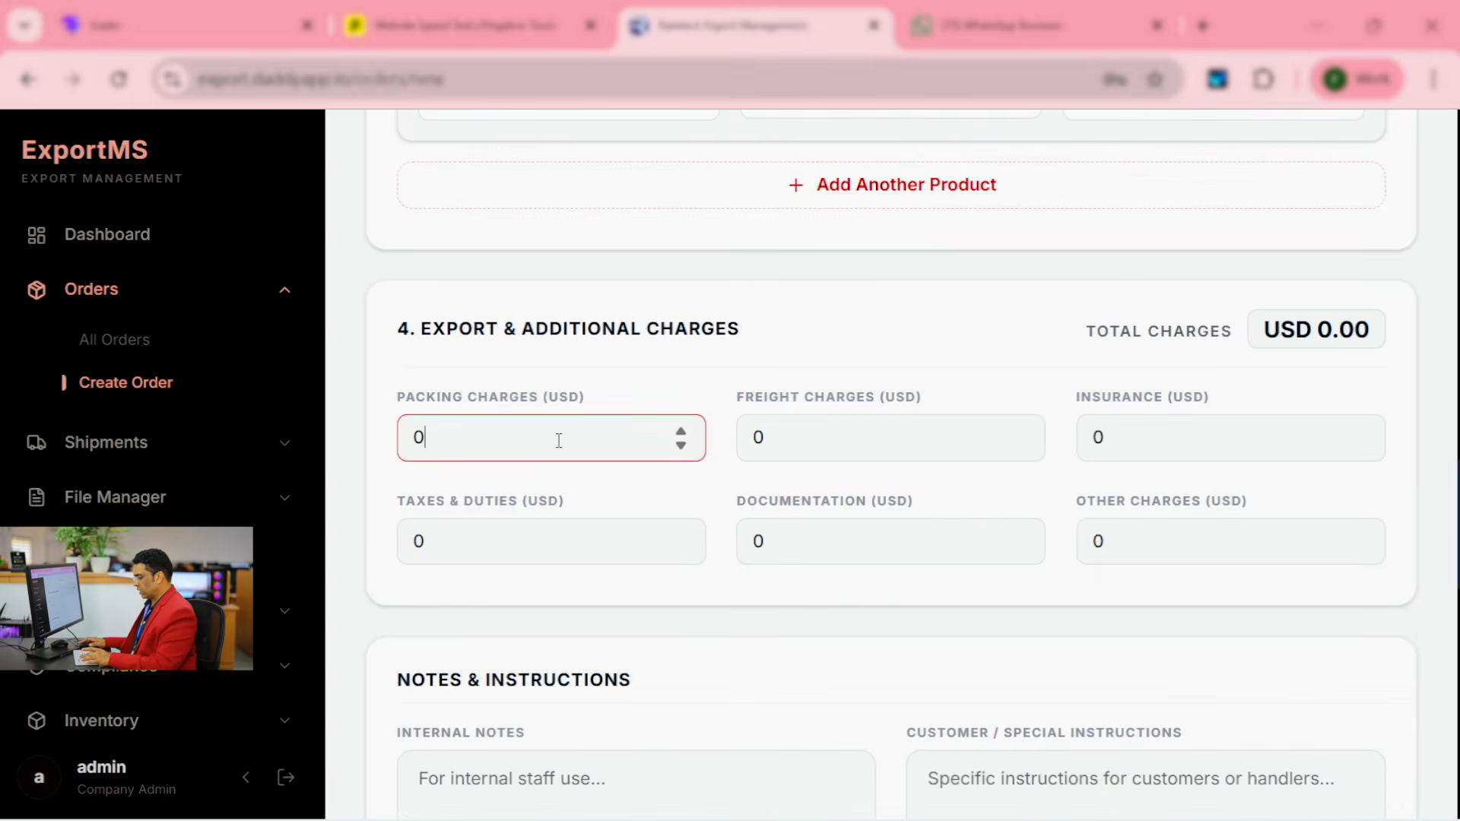
key(ctrl+a)
text(50)
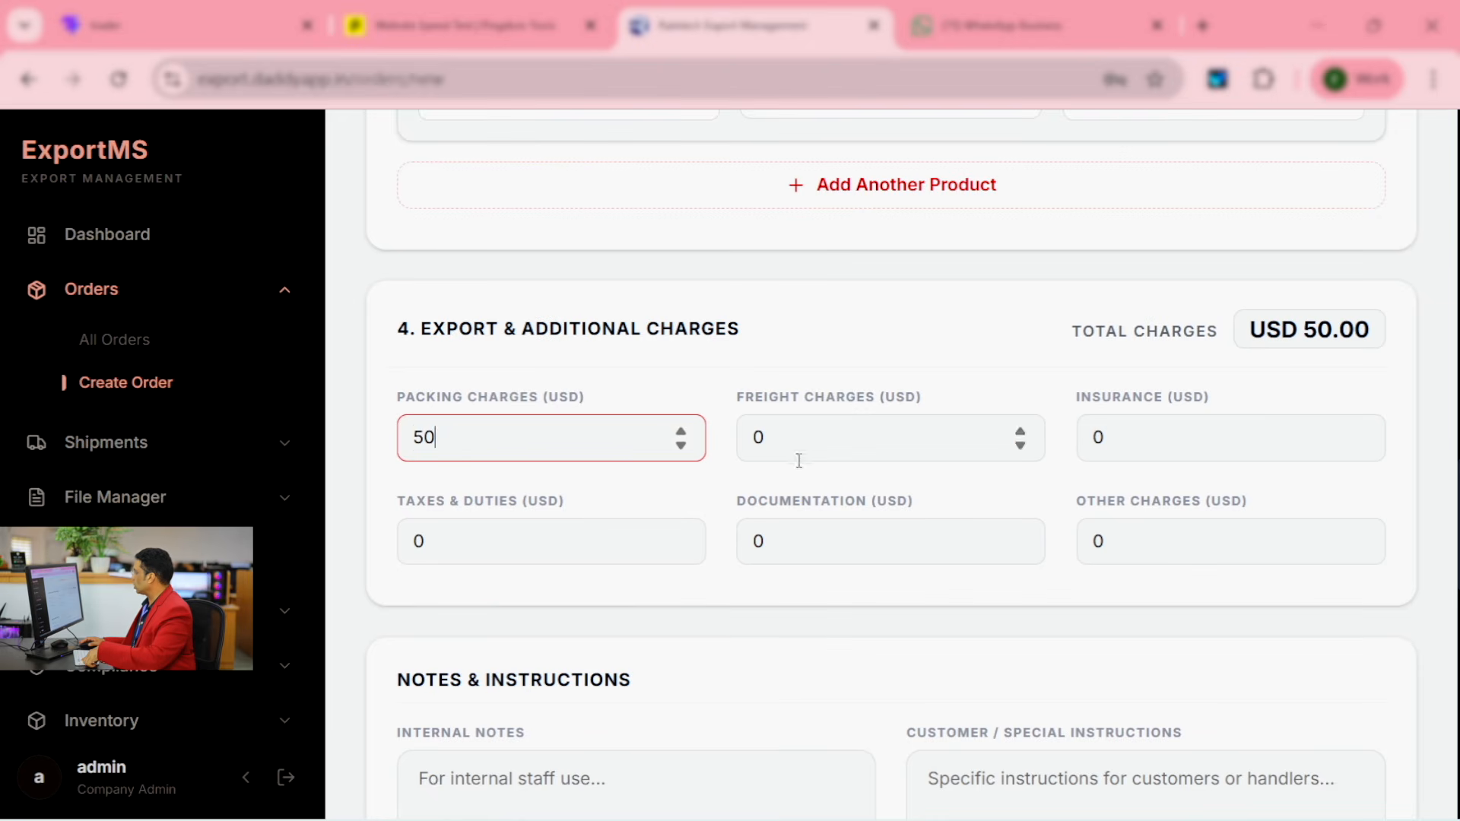
drag(732, 365, 1038, 515)
drag(1061, 399, 1269, 478)
drag(1133, 491, 1262, 542)
drag(423, 511, 608, 596)
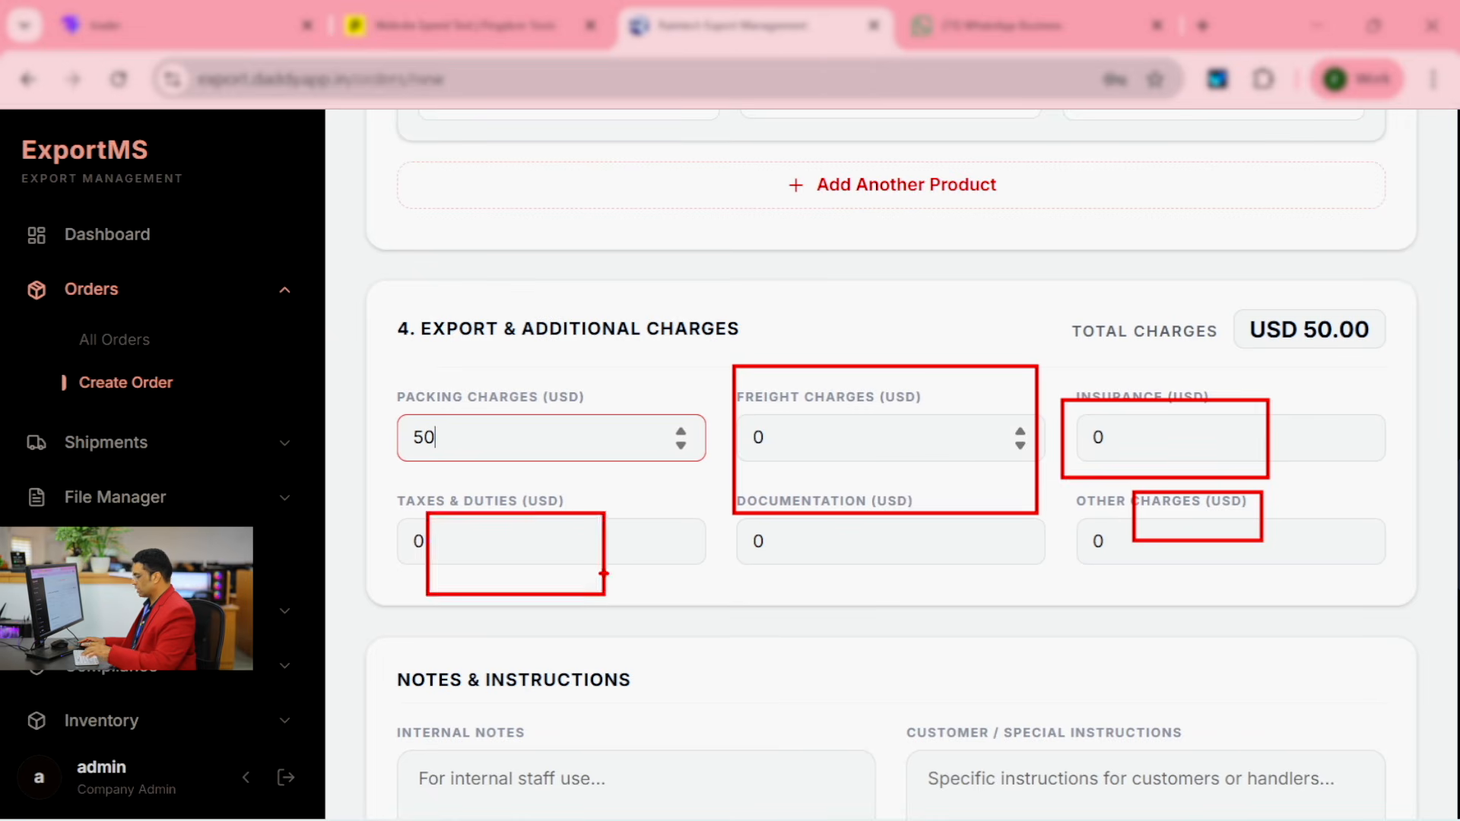
key(Escape)
Step: Set the order's freight charges to 25 USD
key(Tab)
text(25)
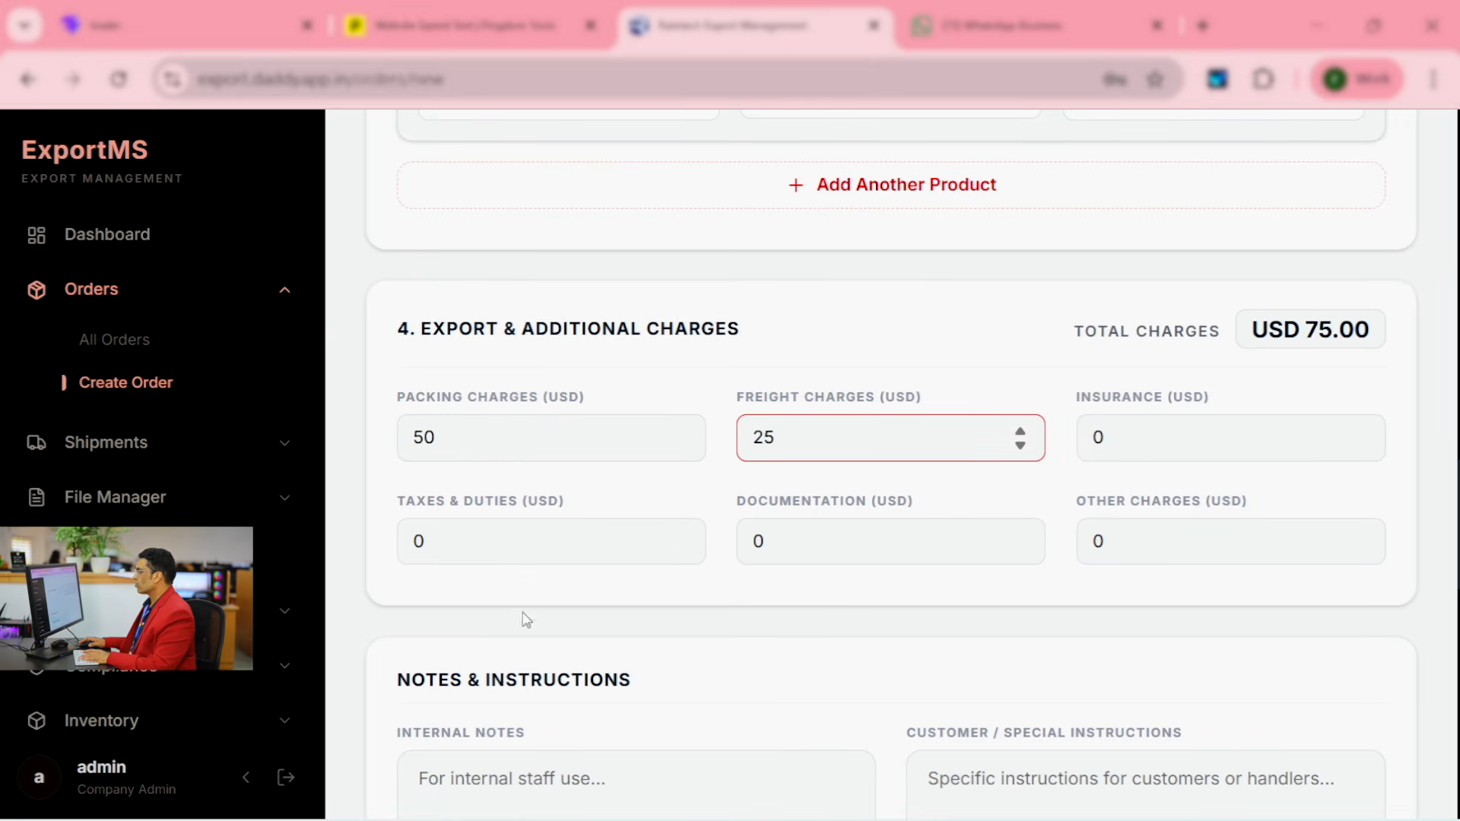
Step: Review the order form's notes, pricing and payment, and internal management sections, including the assignee and priority settings
scroll(646, 591, down, 4)
scroll(650, 590, down, 6)
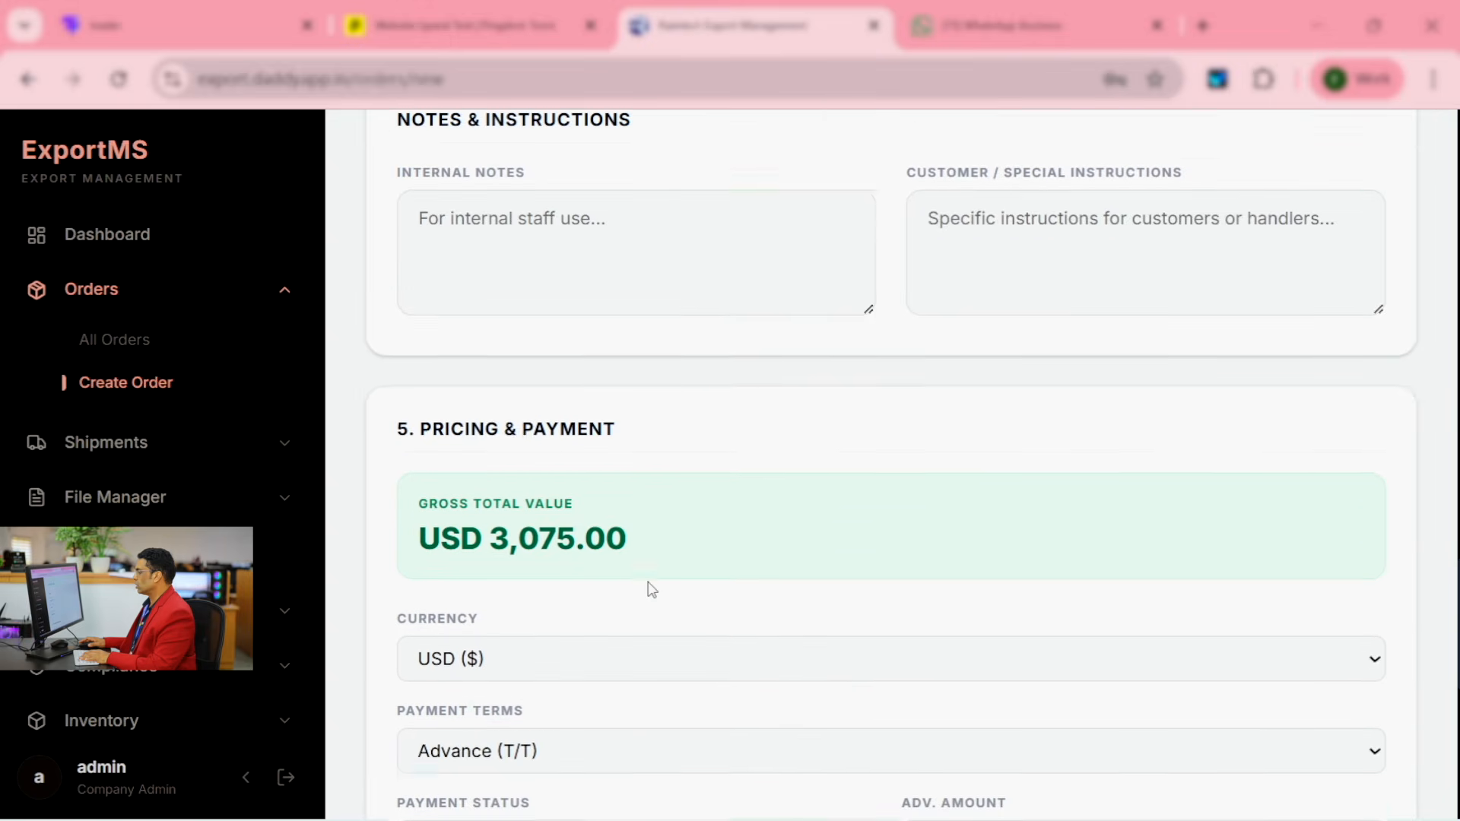
scroll(556, 525, down, 5)
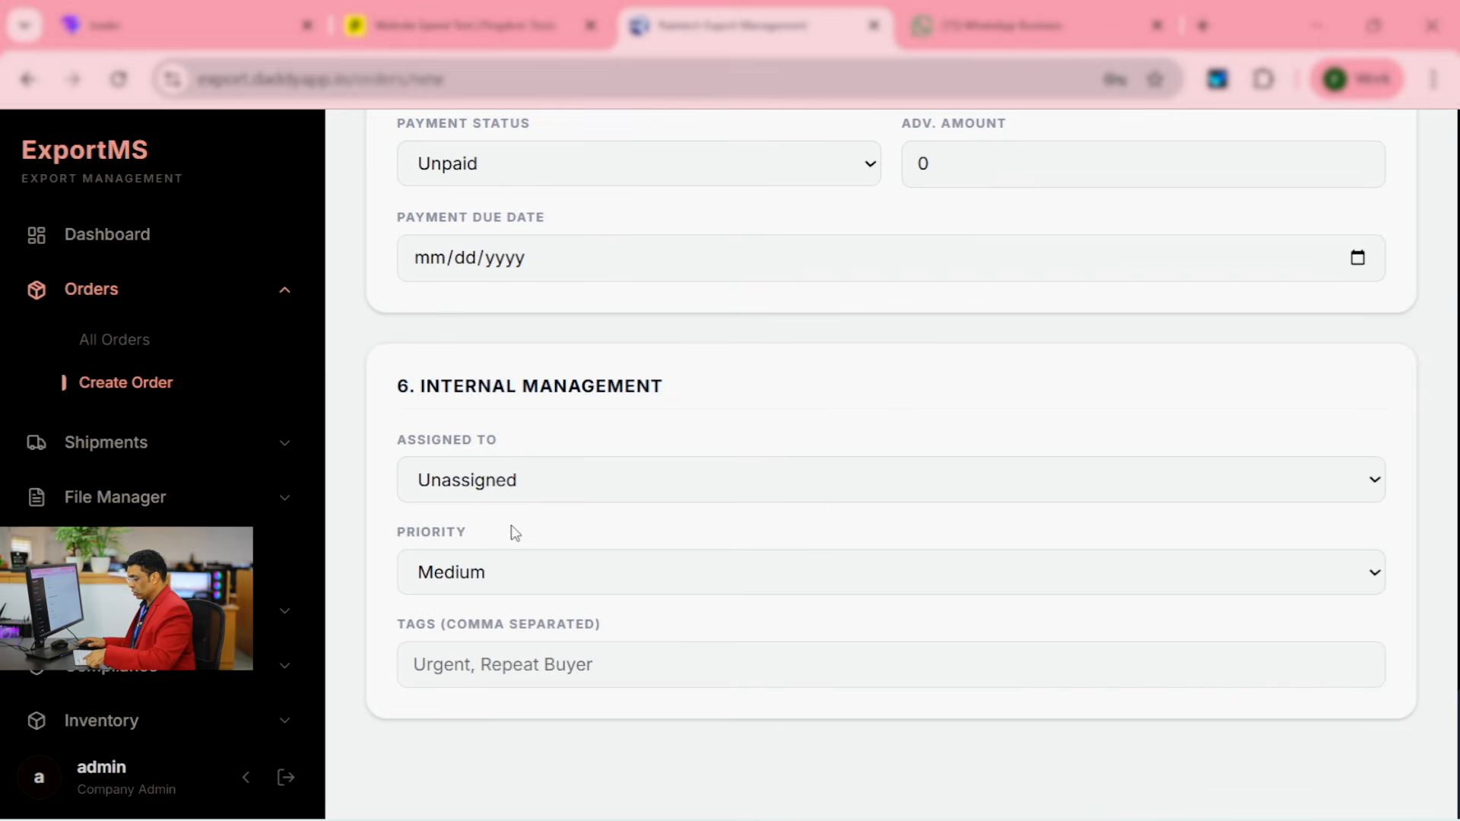
key(ctrl+2)
mouse_move(354, 381)
mouse_down()
mouse_move(457, 525)
mouse_move(827, 761)
mouse_move(870, 753)
mouse_up()
key(Escape)
click(688, 591)
click(686, 593)
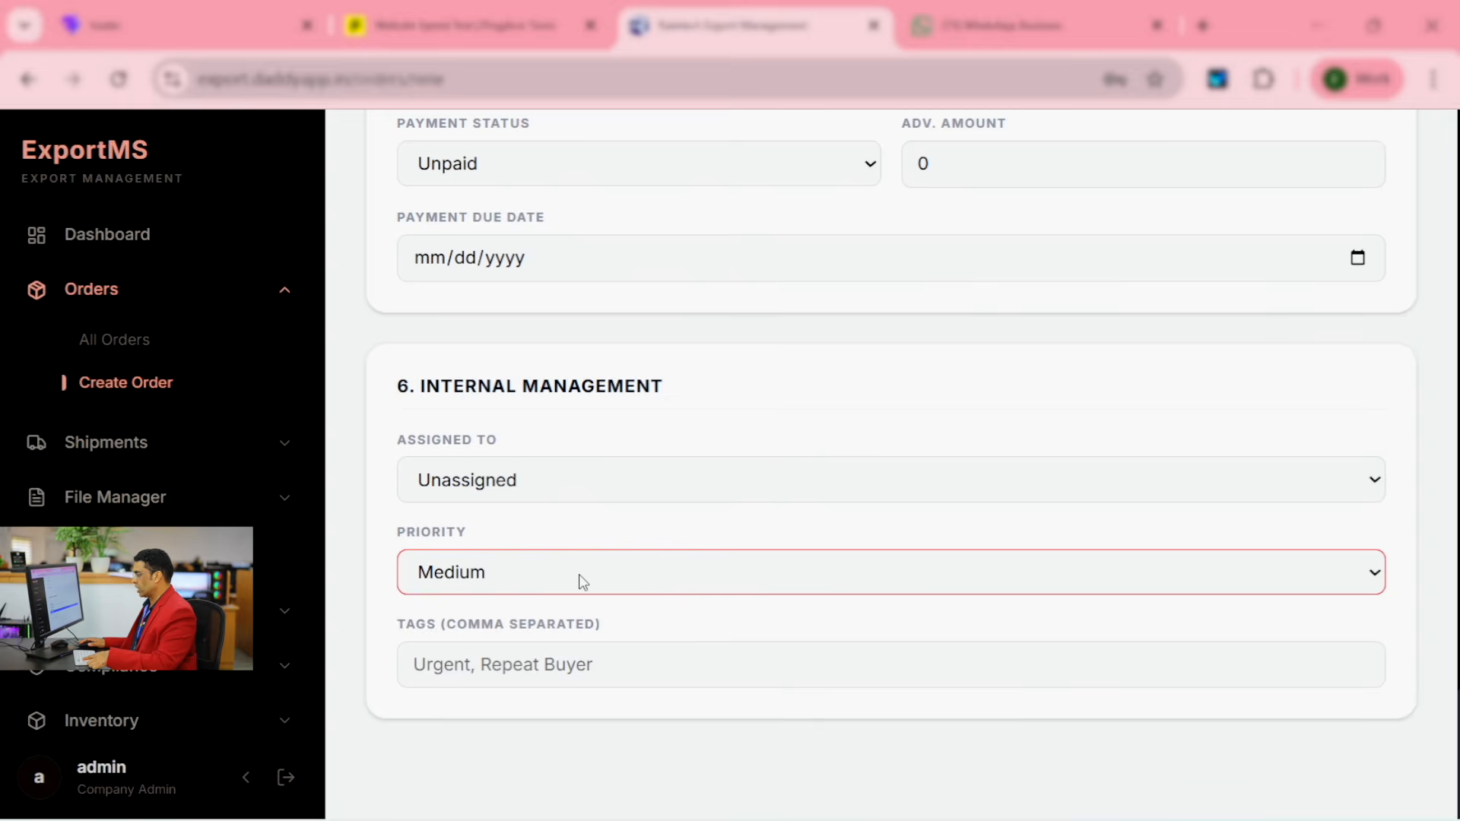
click(564, 482)
key(ctrl+1)
click(460, 566)
mouse_move(248, 508)
mouse_down()
mouse_move(538, 587)
mouse_move(741, 679)
mouse_up()
key(Escape)
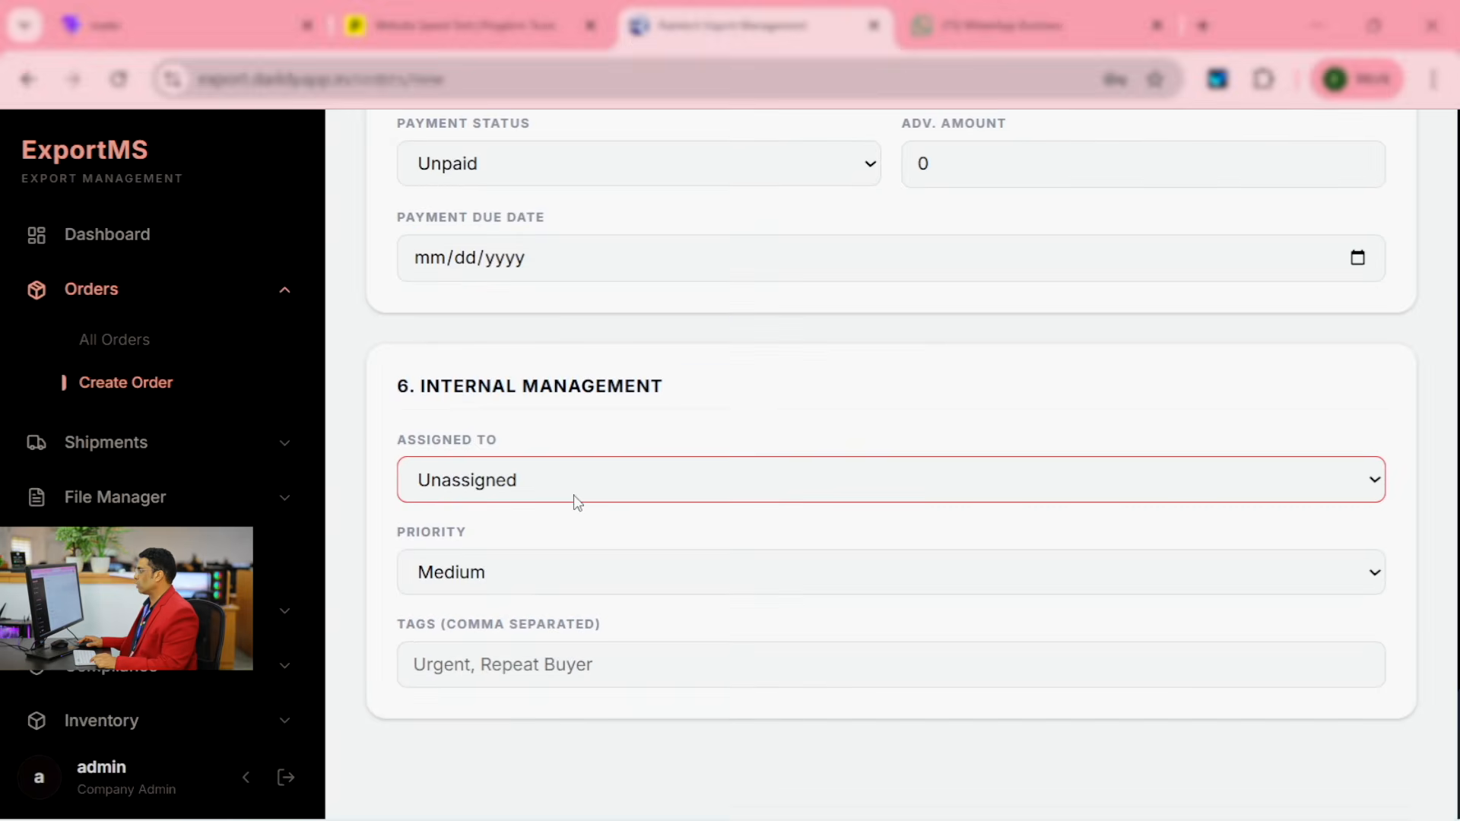
Step: Set the Note Book's required HS code to 876543 and save the complete order
scroll(685, 464, up, 20)
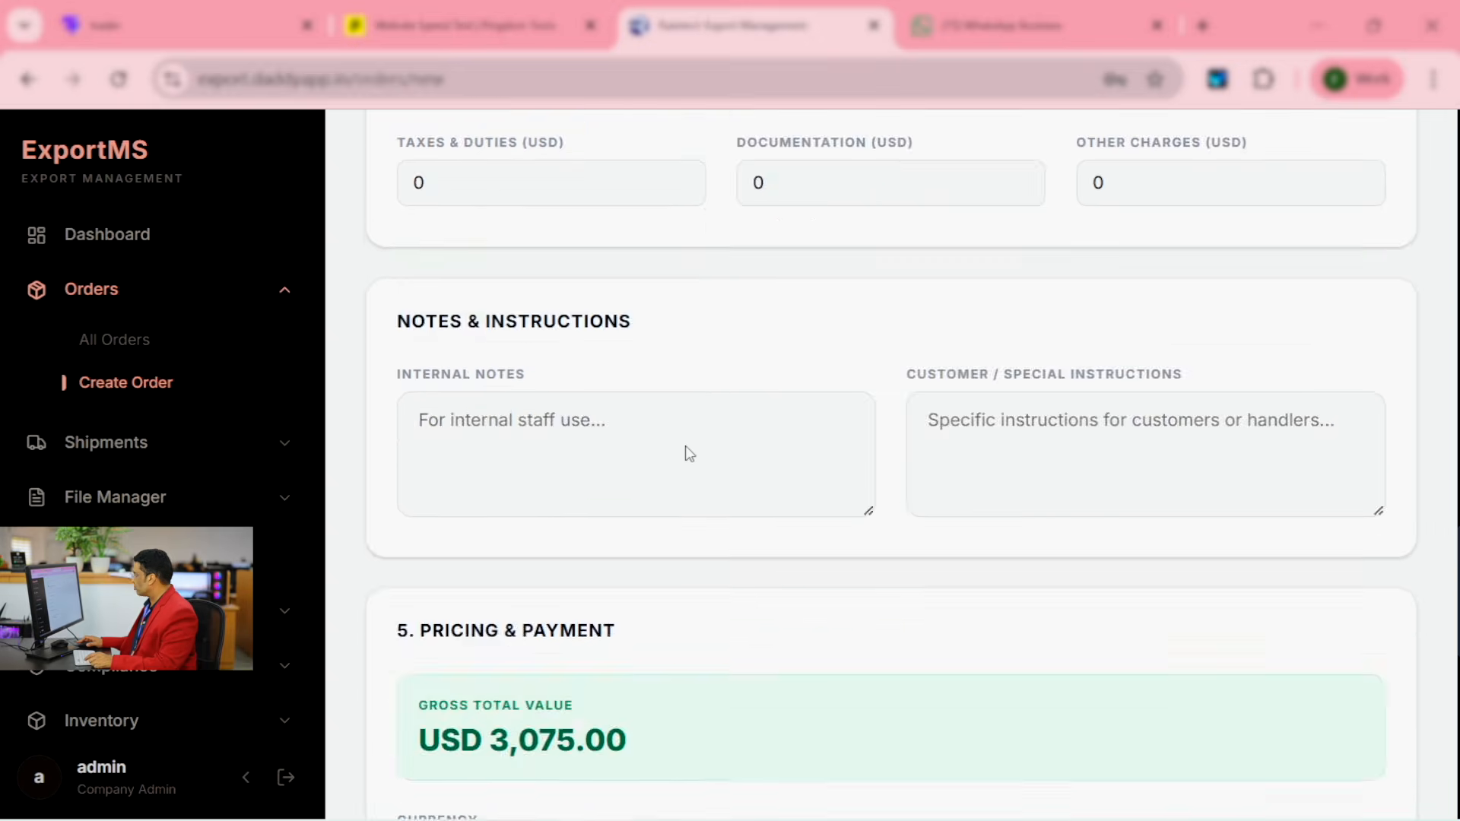
scroll(791, 425, up, 10)
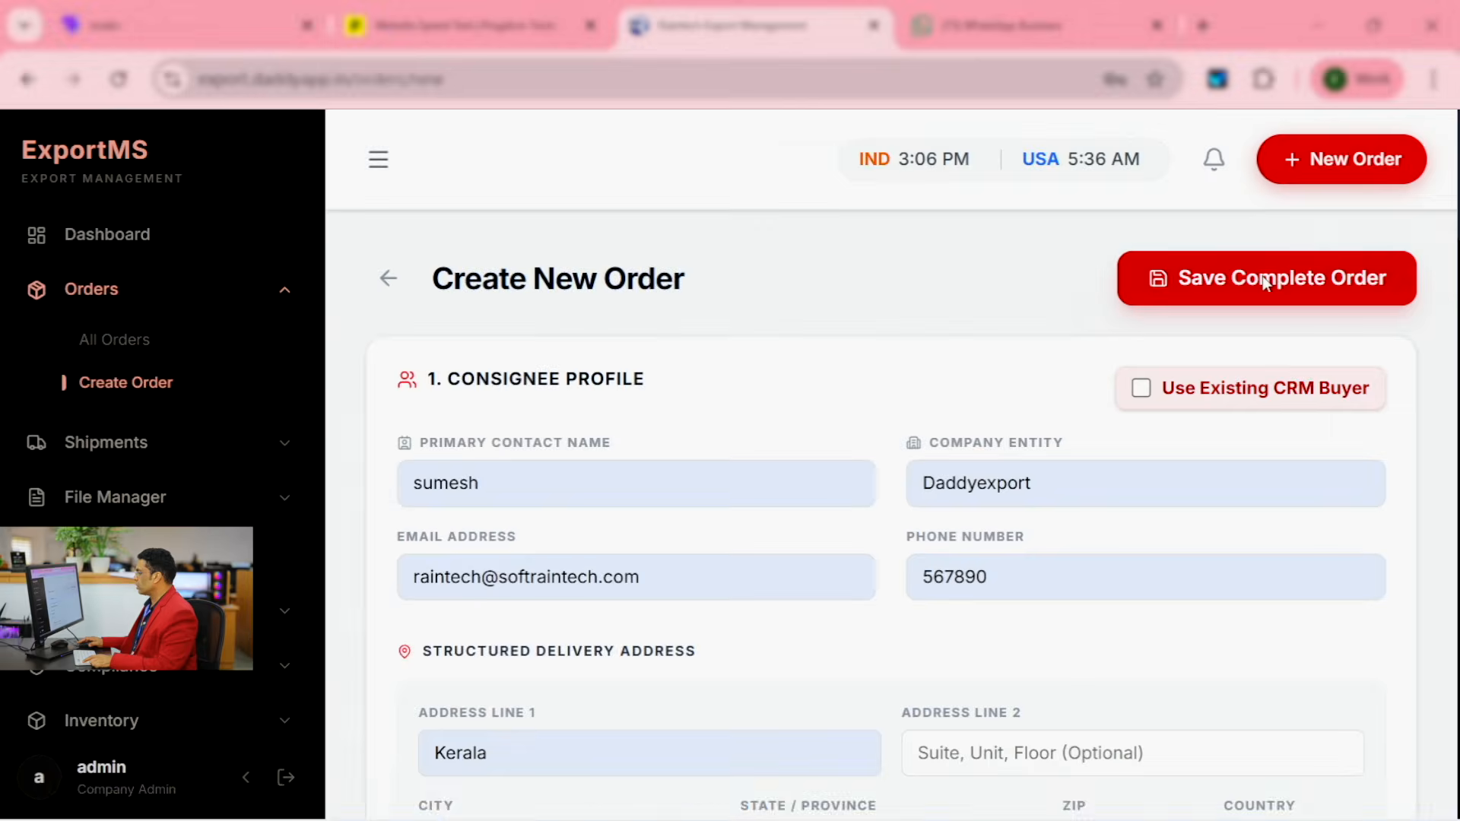
click(1265, 283)
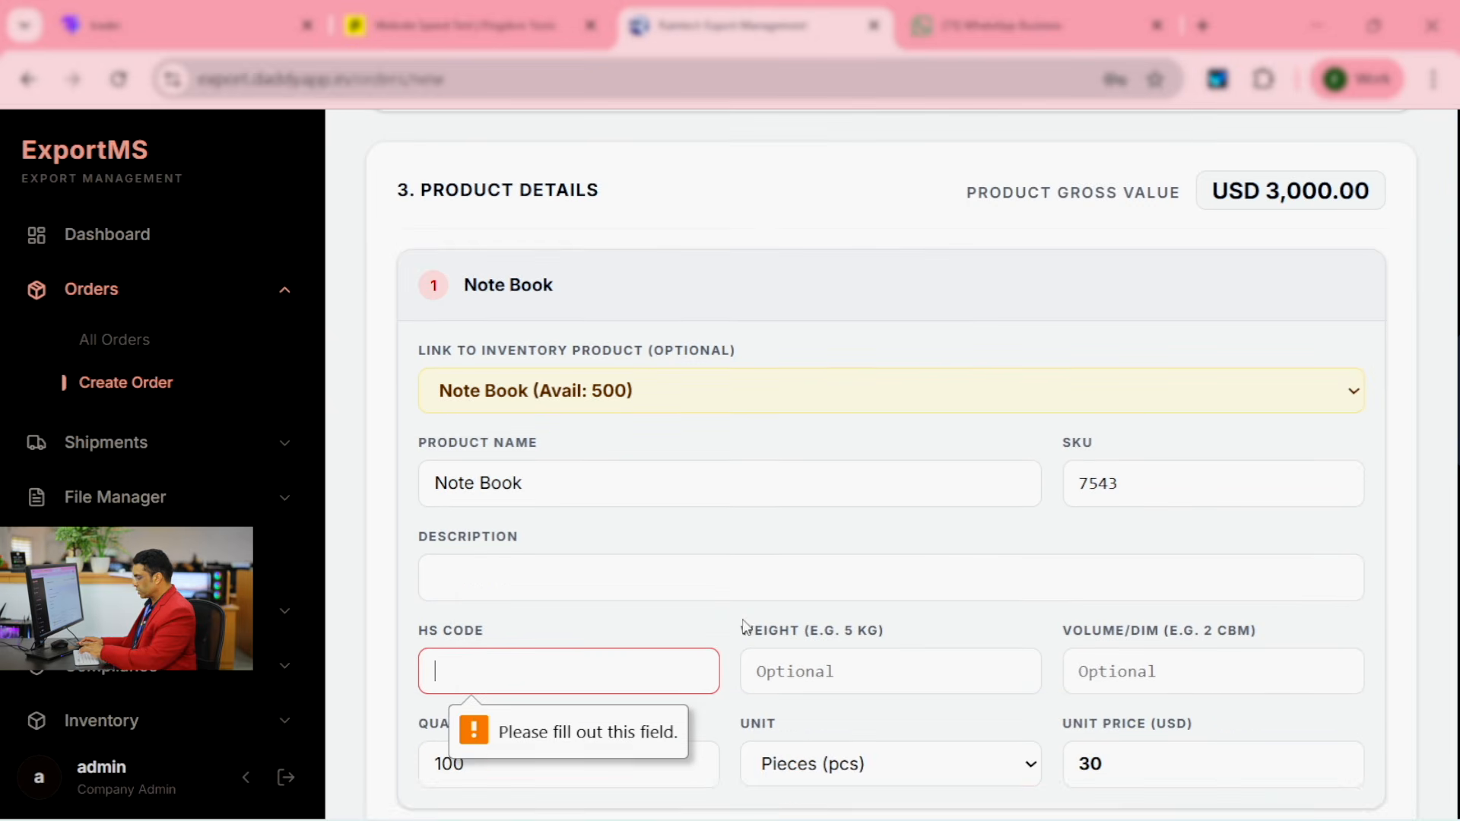
text(876543)
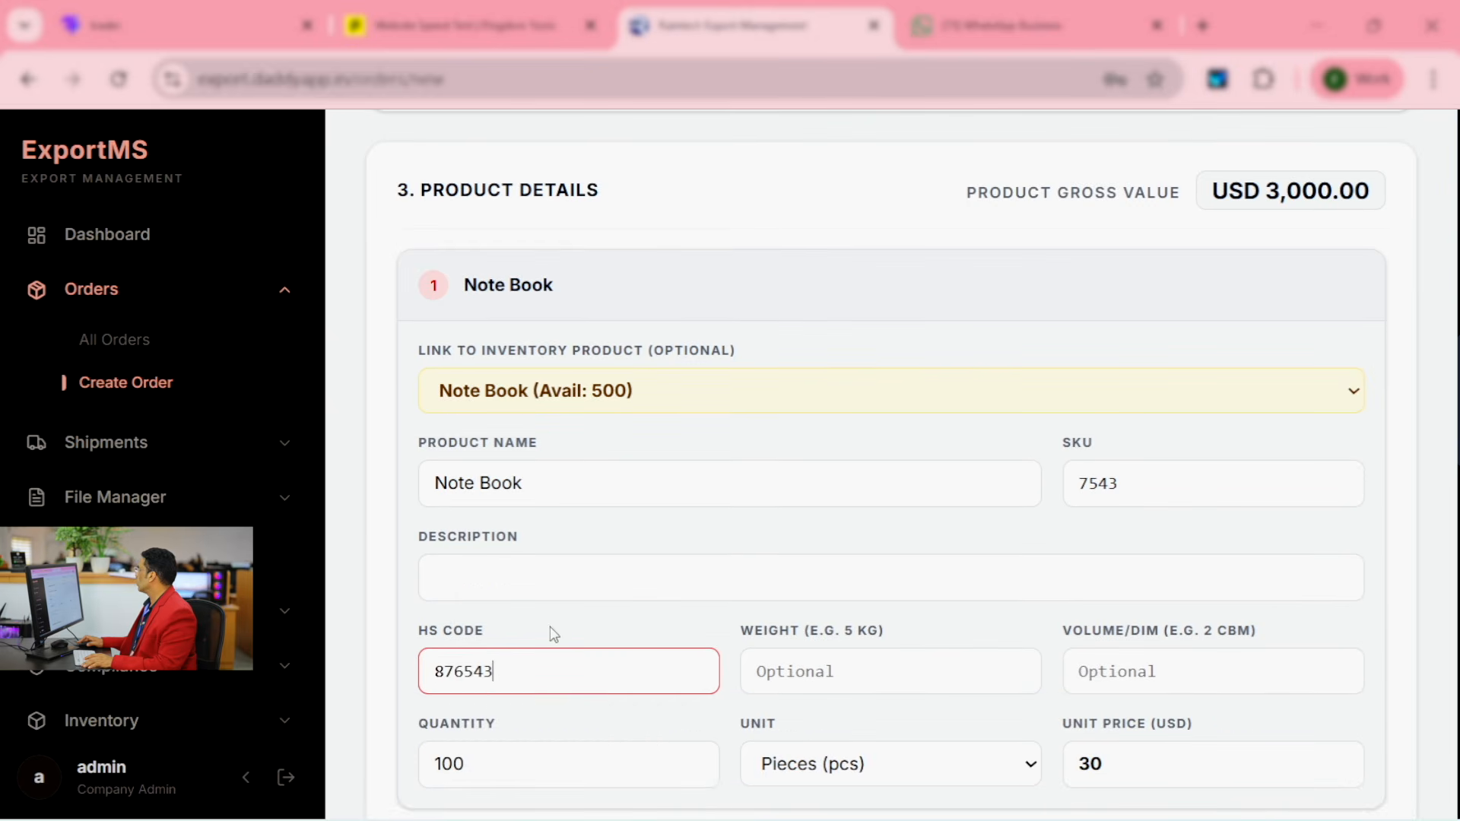
scroll(1030, 401, down, 3)
scroll(1141, 342, up, 10)
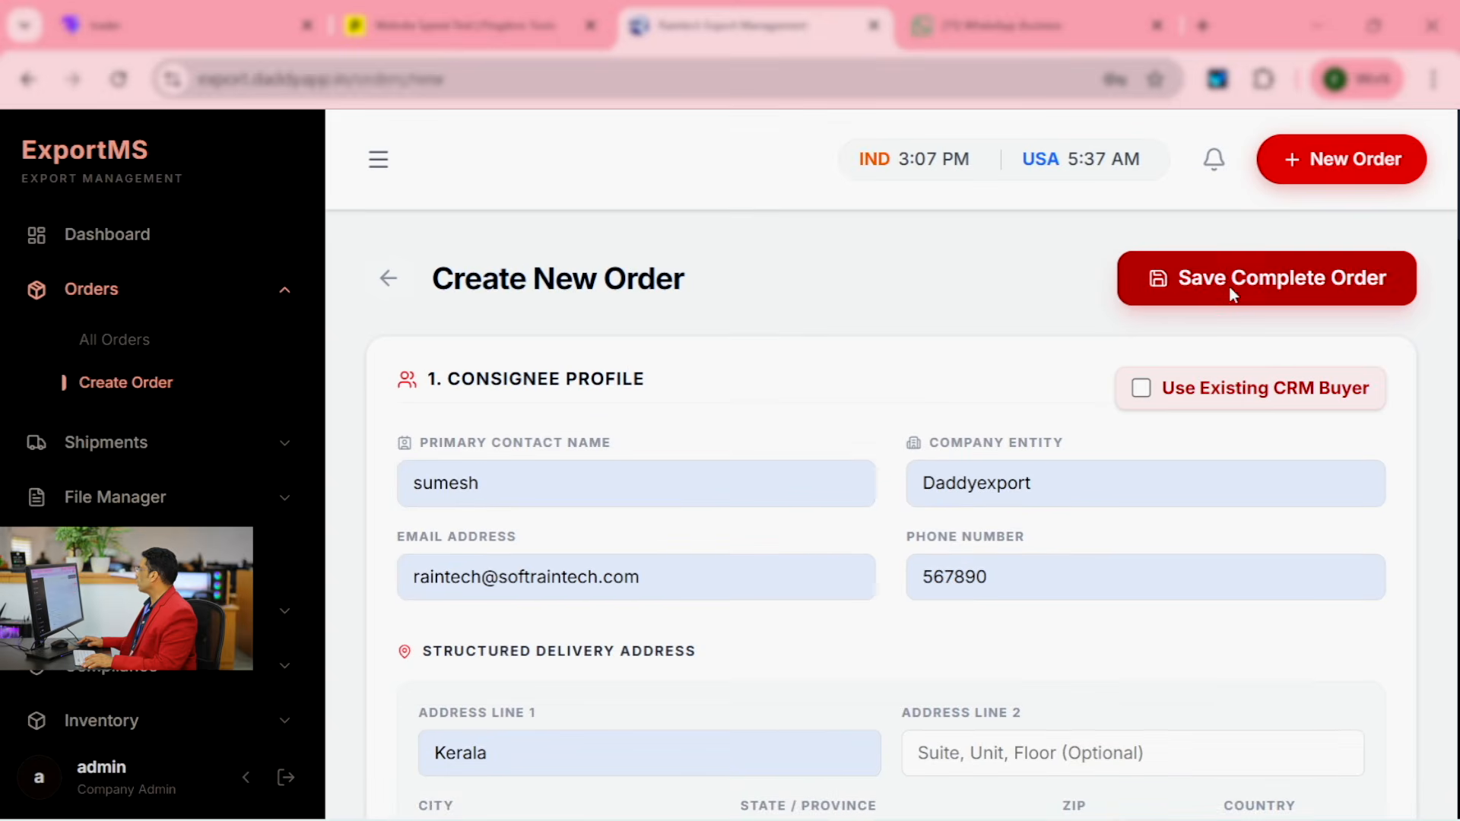
click(1199, 301)
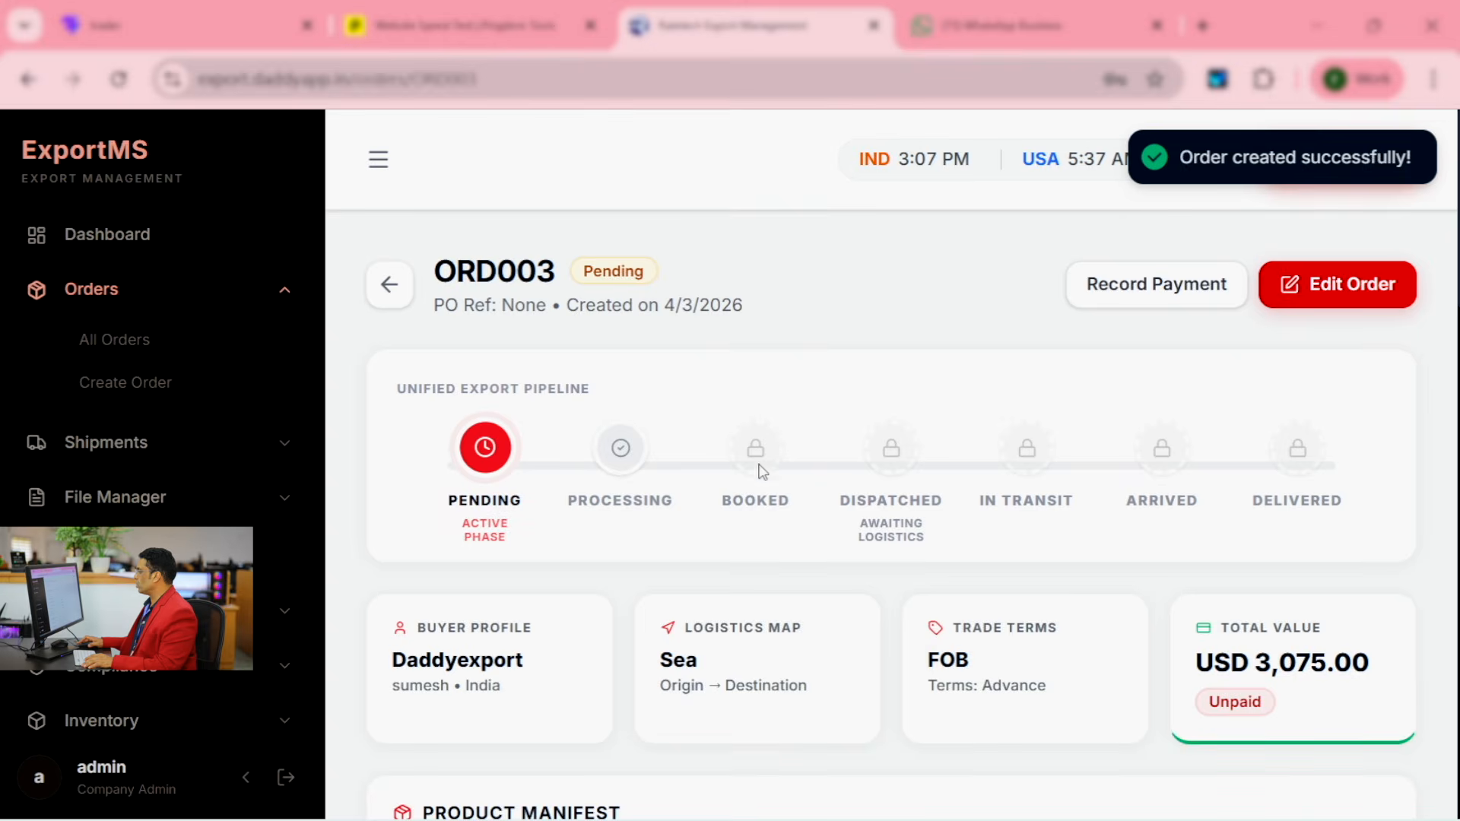
Step: Generate the invoice for the newly created order from its operations section
scroll(808, 450, down, 15)
scroll(822, 450, down, 2)
mouse_move(760, 228)
mouse_down()
mouse_move(890, 397)
mouse_move(1030, 524)
mouse_up()
key(Escape)
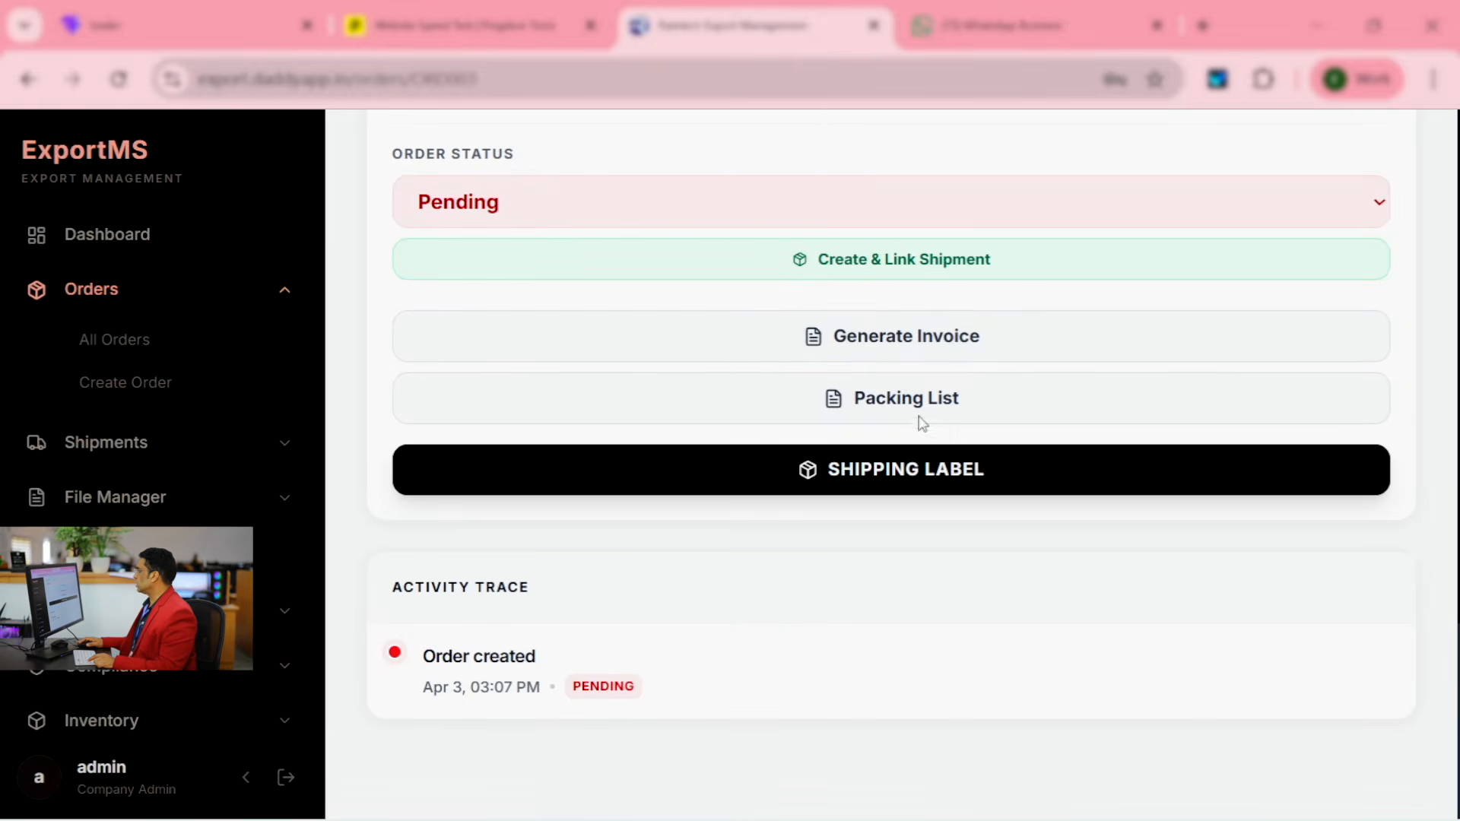
click(884, 340)
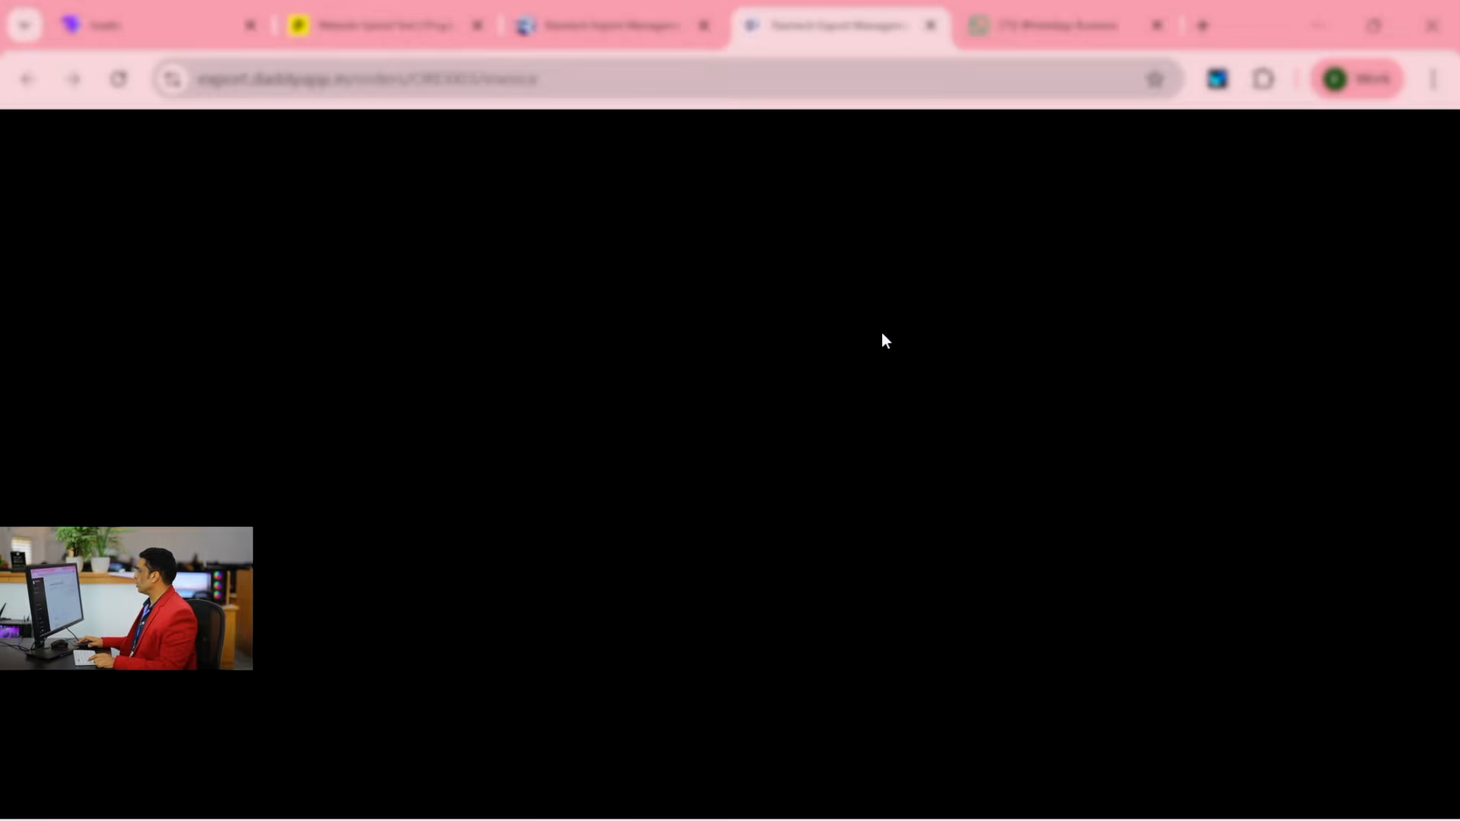
Step: Review the commercial invoice from the header to the balance due, and save and print it
scroll(812, 523, down, 5)
scroll(811, 522, down, 12)
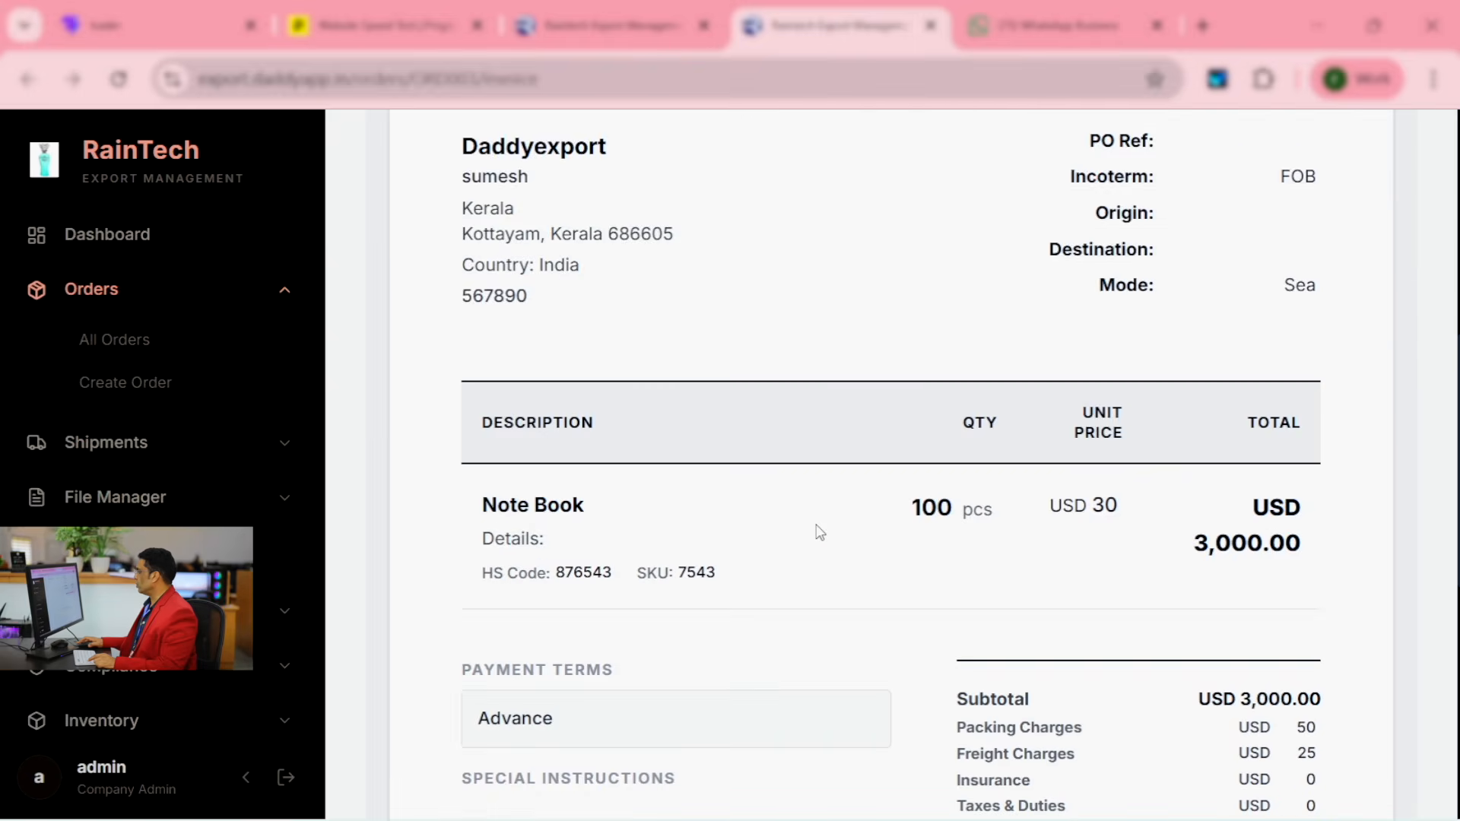
scroll(827, 538, up, 17)
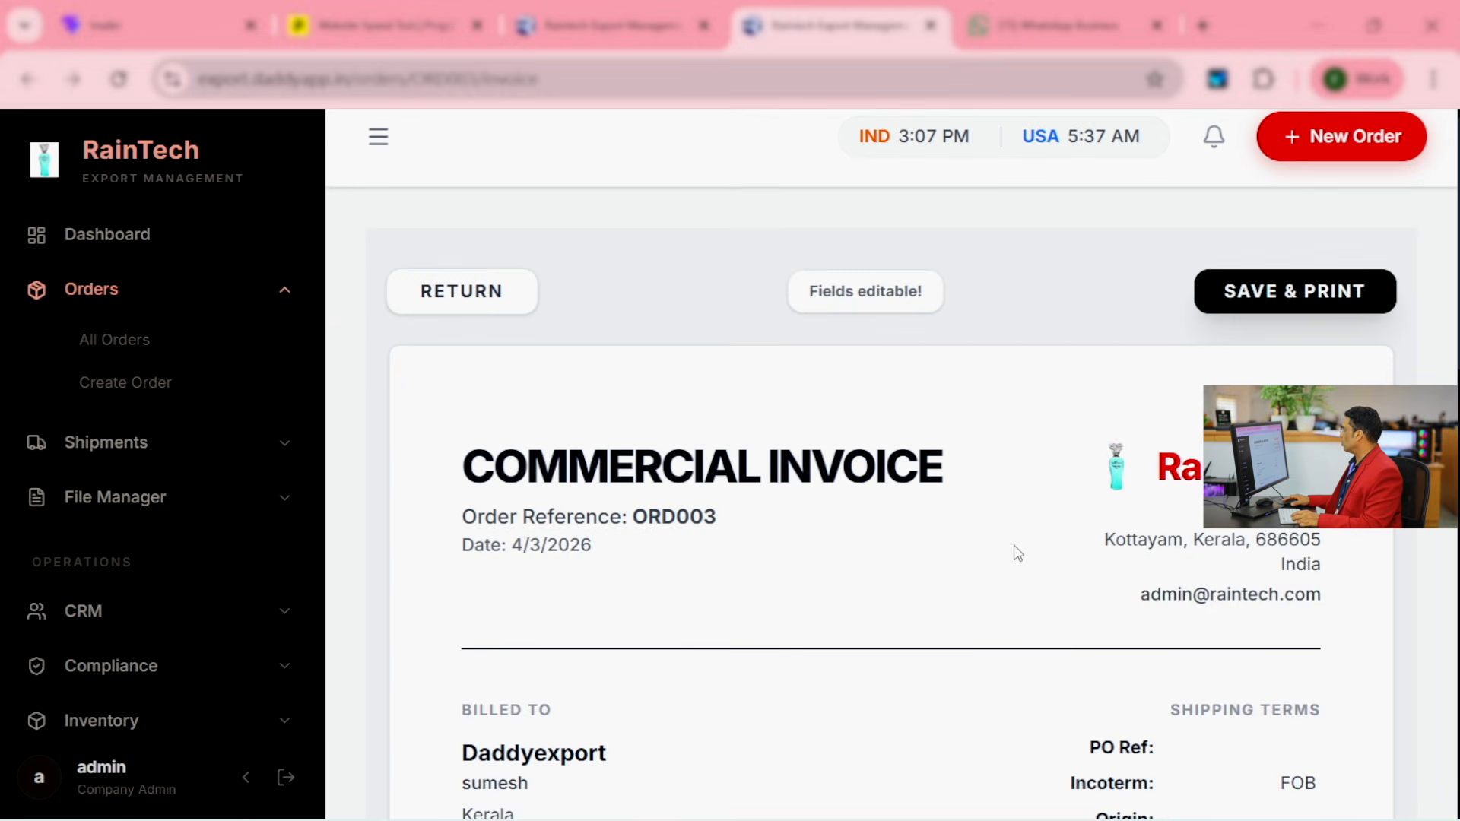
scroll(1017, 553, down, 3)
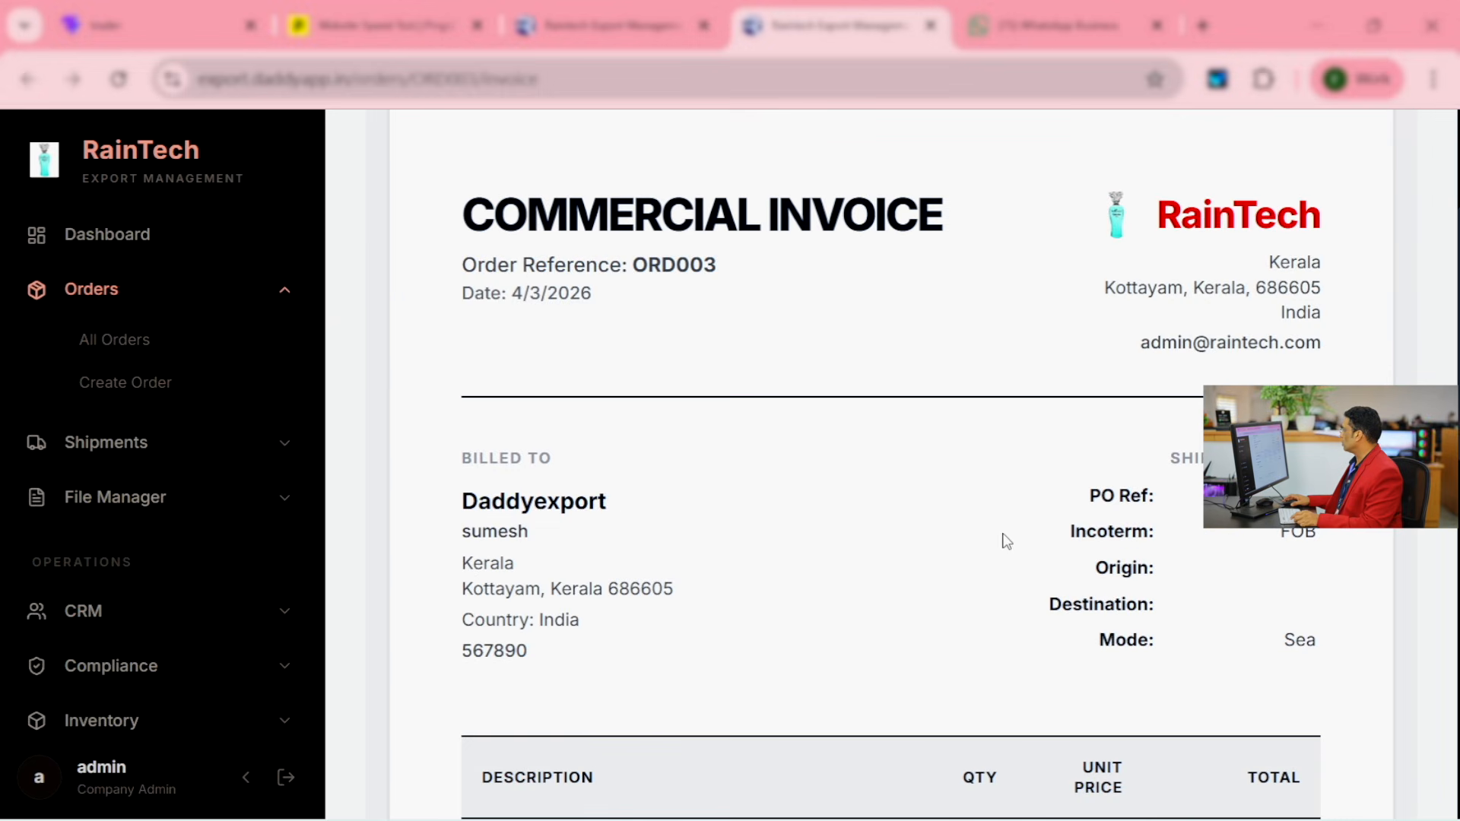
scroll(891, 464, down, 10)
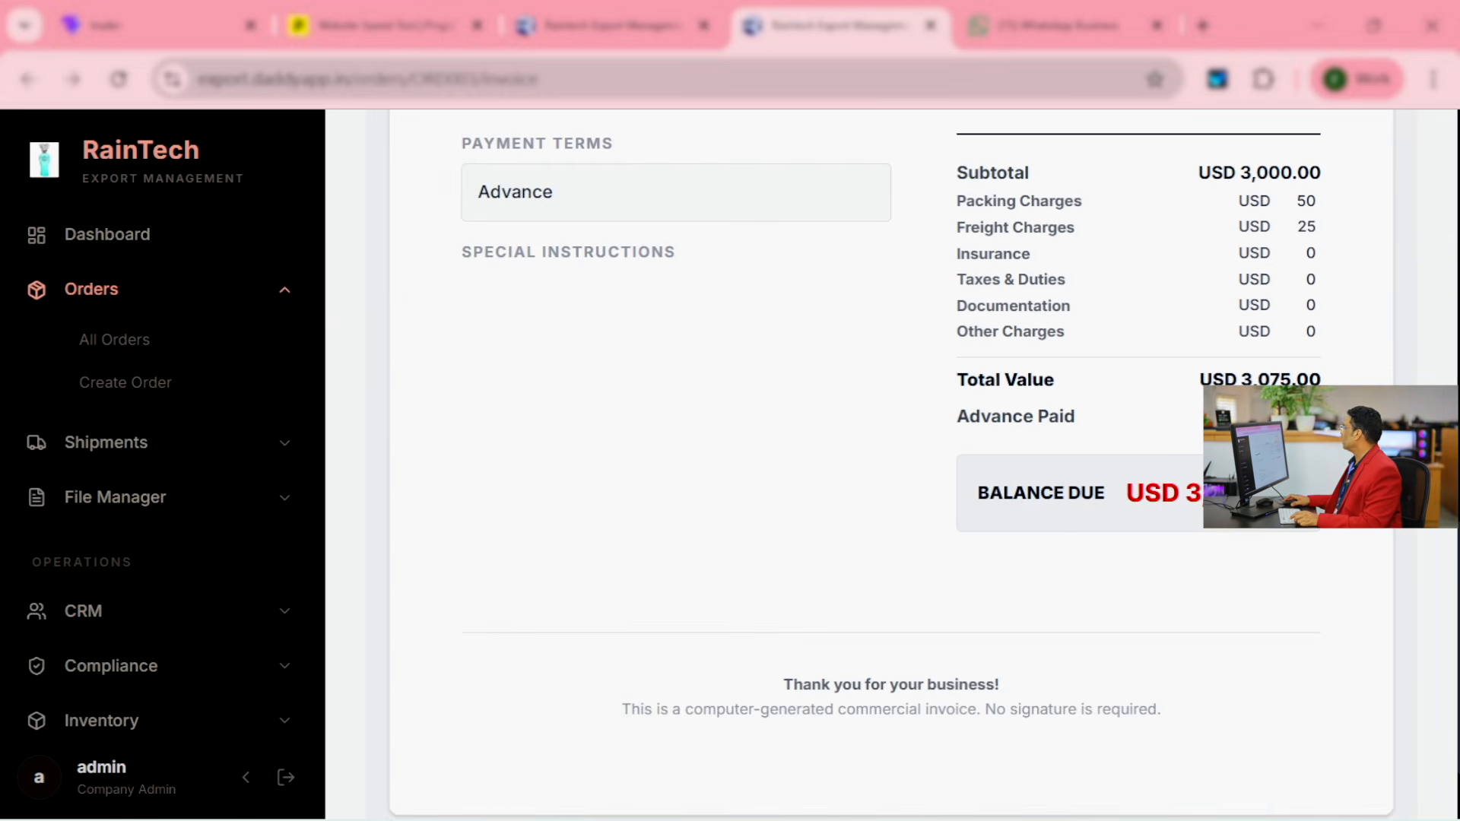
scroll(1248, 381, up, 13)
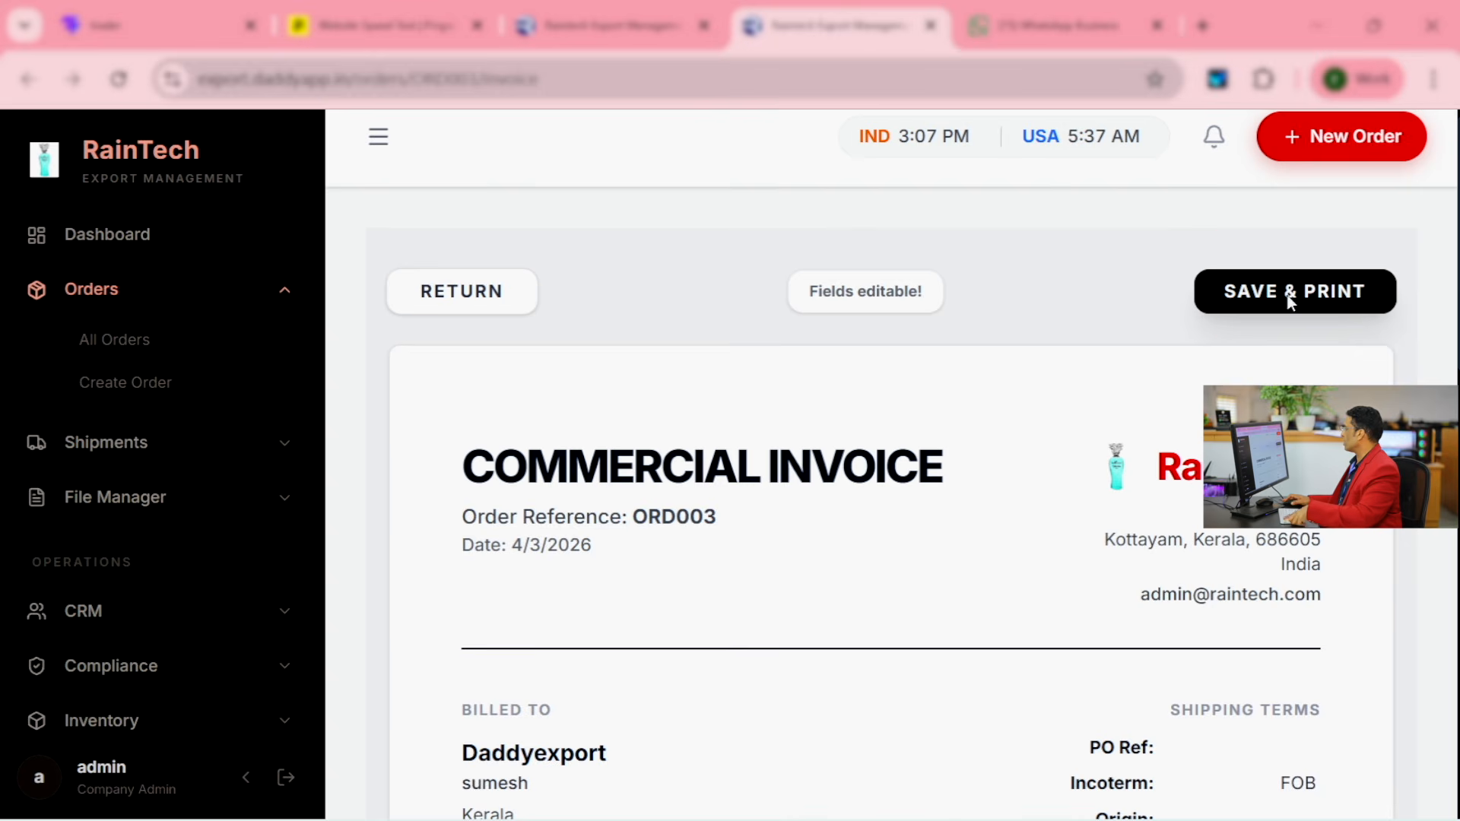
click(1289, 291)
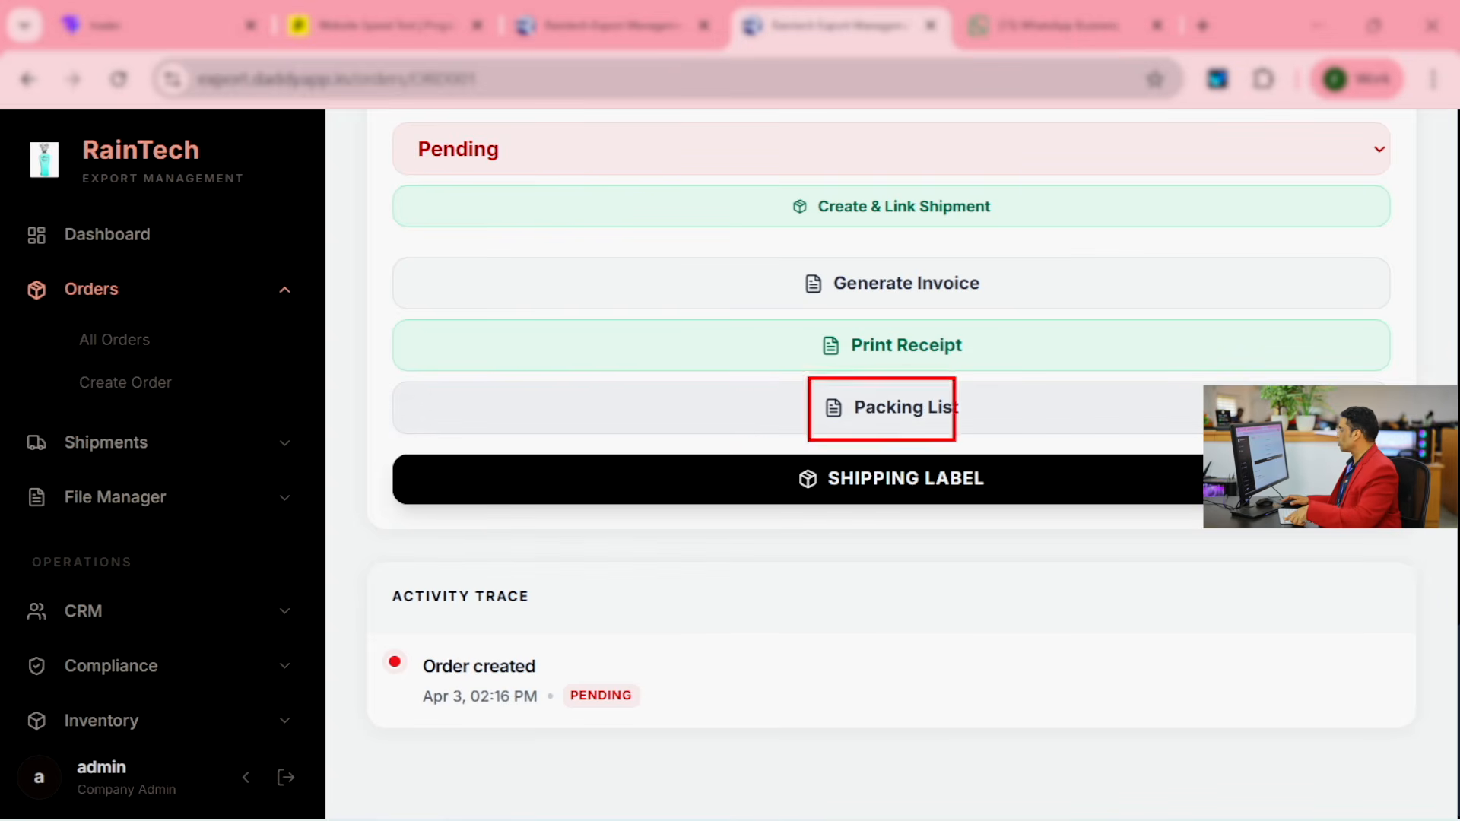
Step: Open the Raintech Software order's packing list, check it through to the signature lines, and return to the order
click(922, 424)
scroll(882, 456, down, 10)
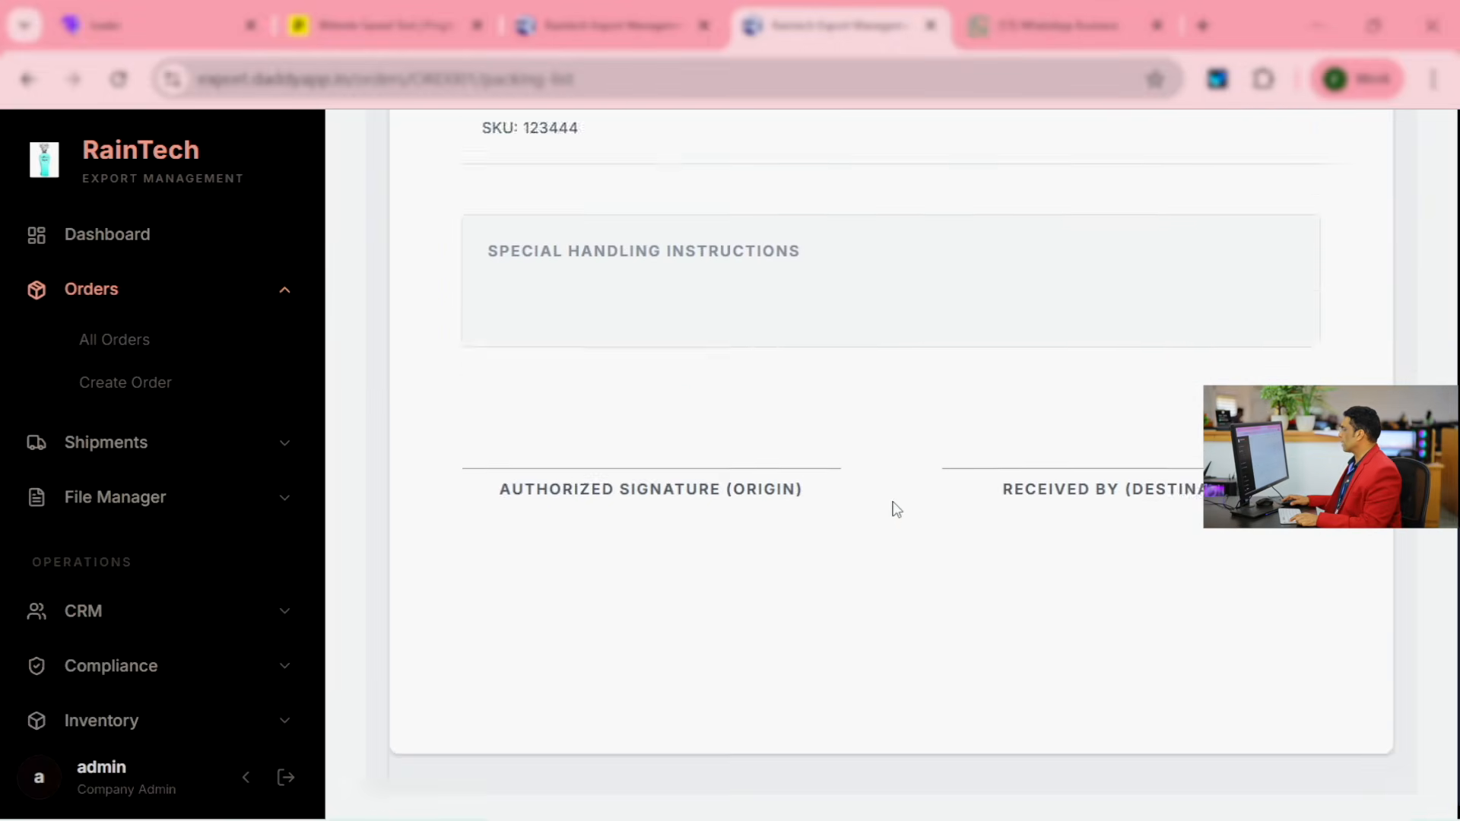
scroll(896, 508, up, 7)
scroll(899, 508, up, 5)
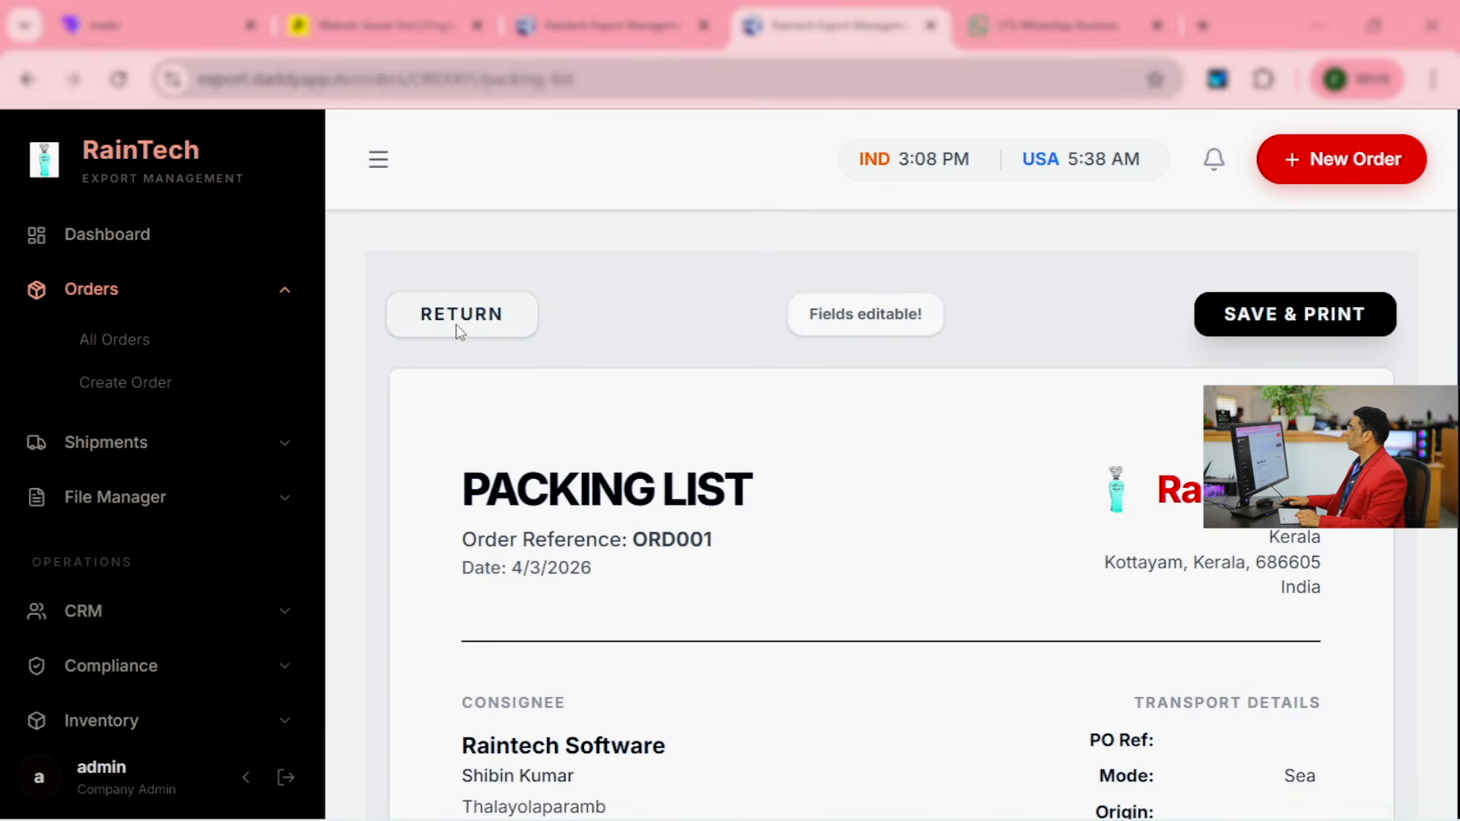
click(459, 315)
Step: Reopen the packing list to recheck its consignee and transport details, and return to the order page
scroll(1217, 709, down, 15)
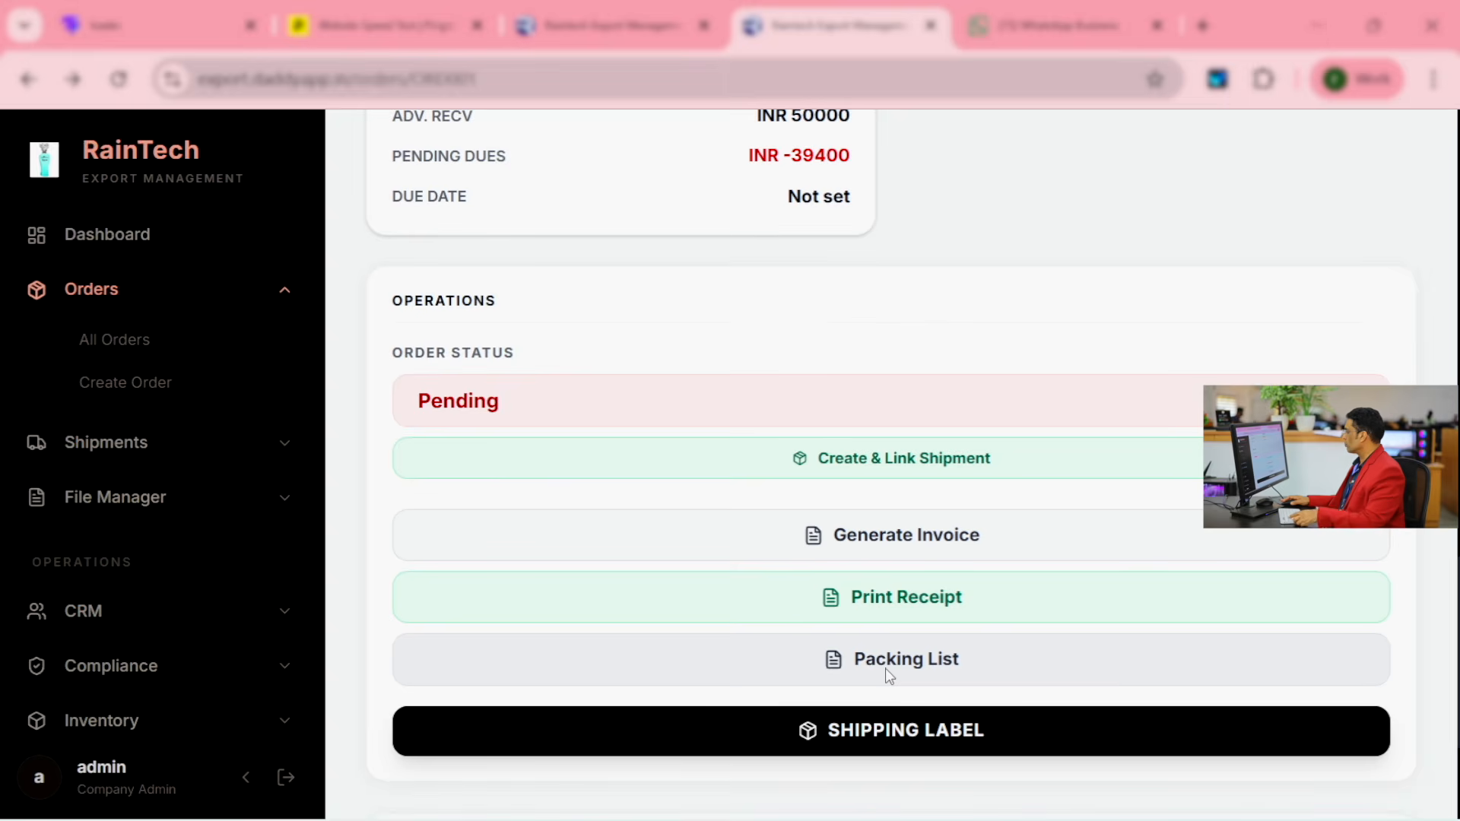
click(909, 660)
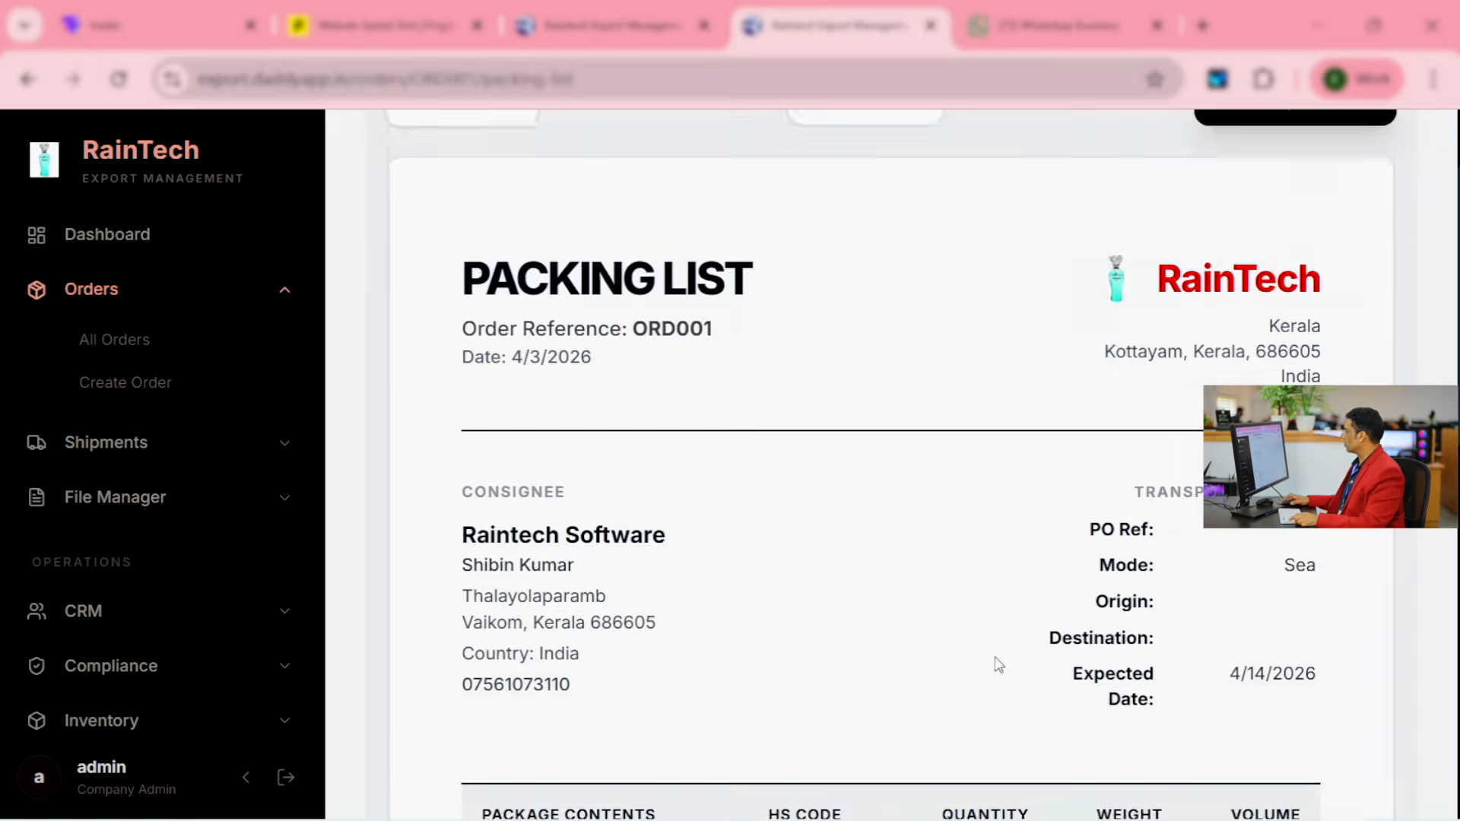
scroll(998, 665, up, 3)
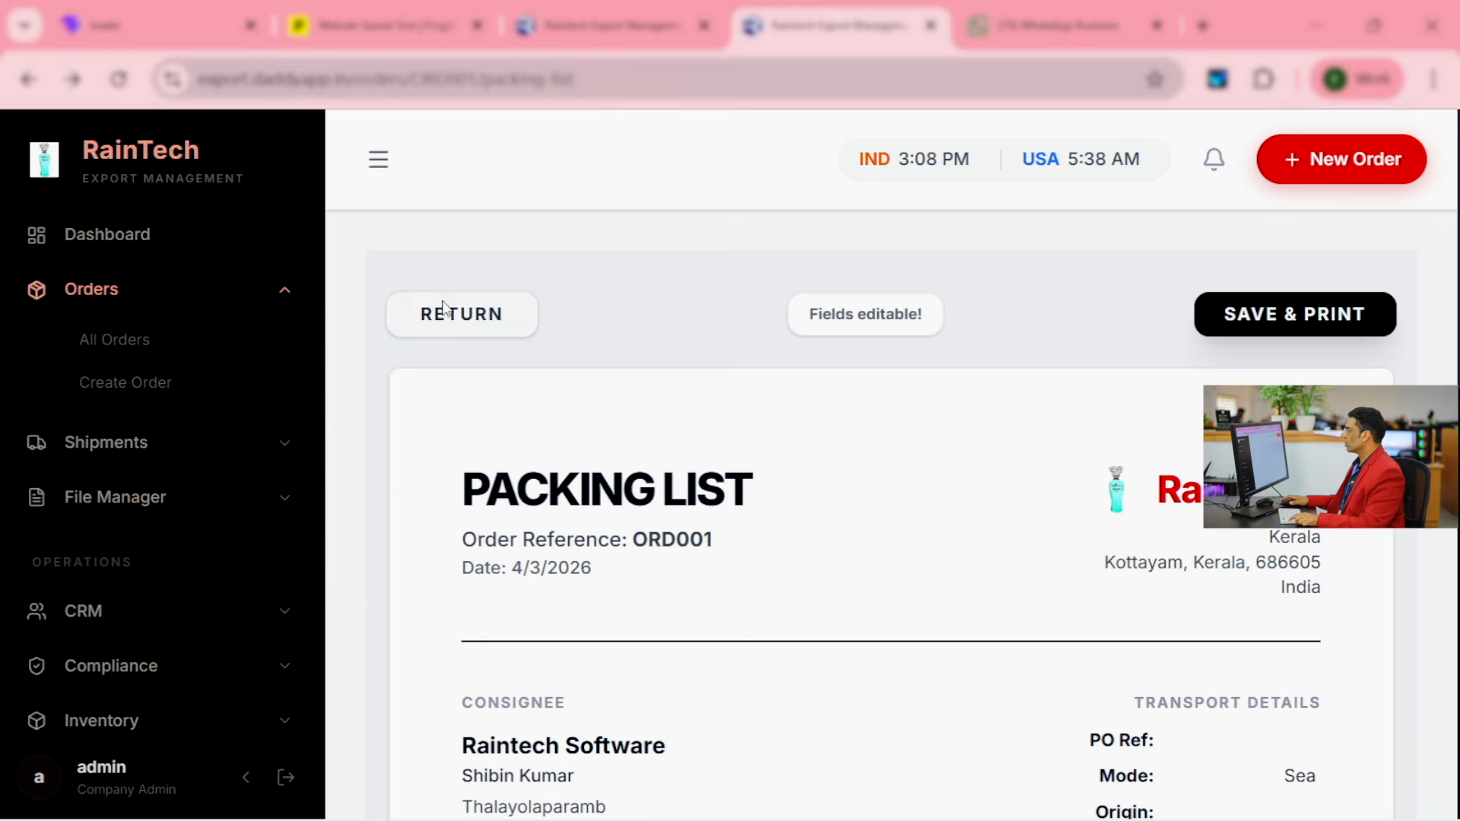
click(443, 312)
scroll(981, 678, down, 10)
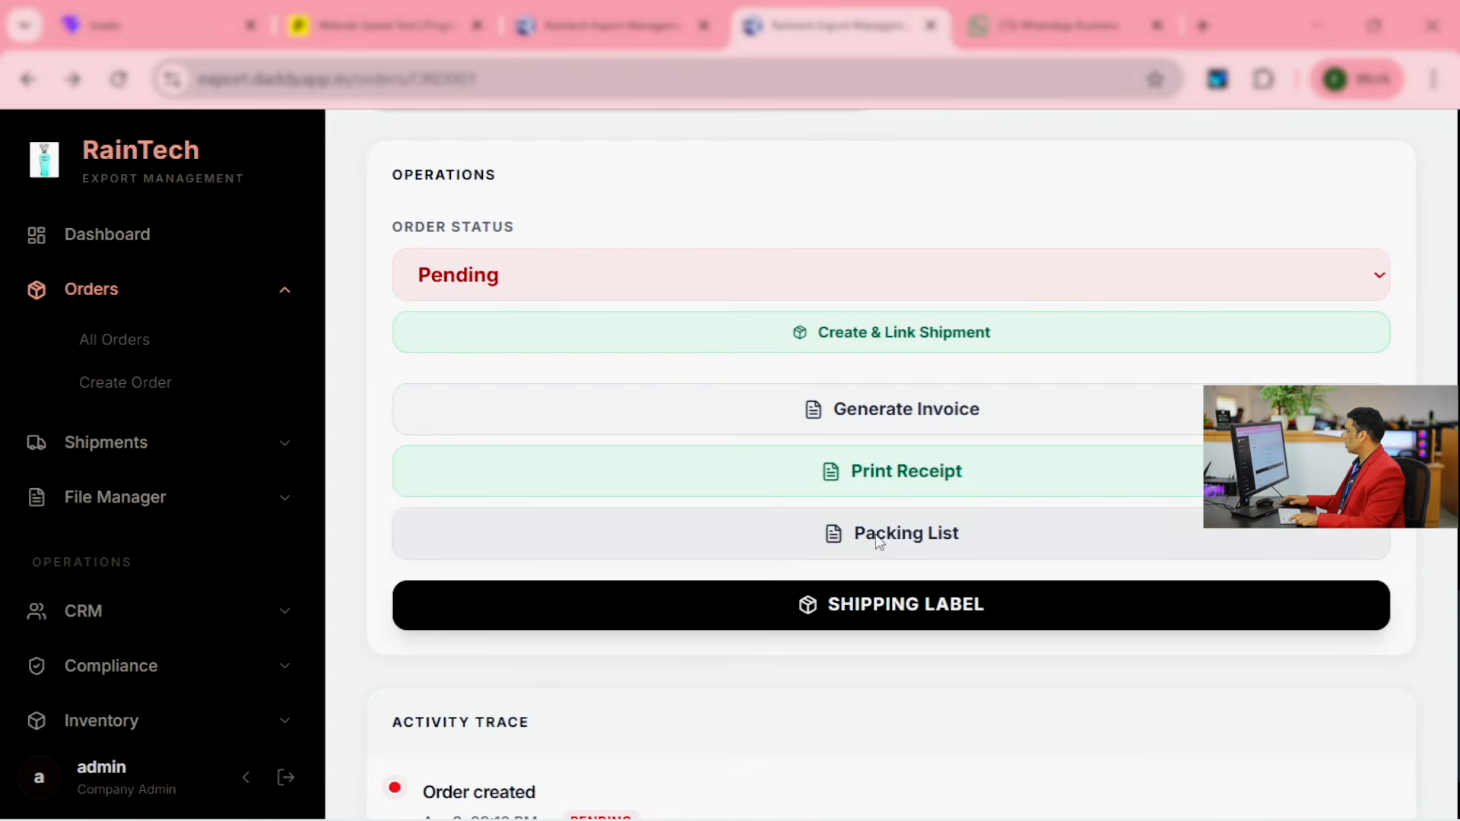
click(880, 541)
scroll(908, 606, down, 8)
scroll(906, 606, up, 8)
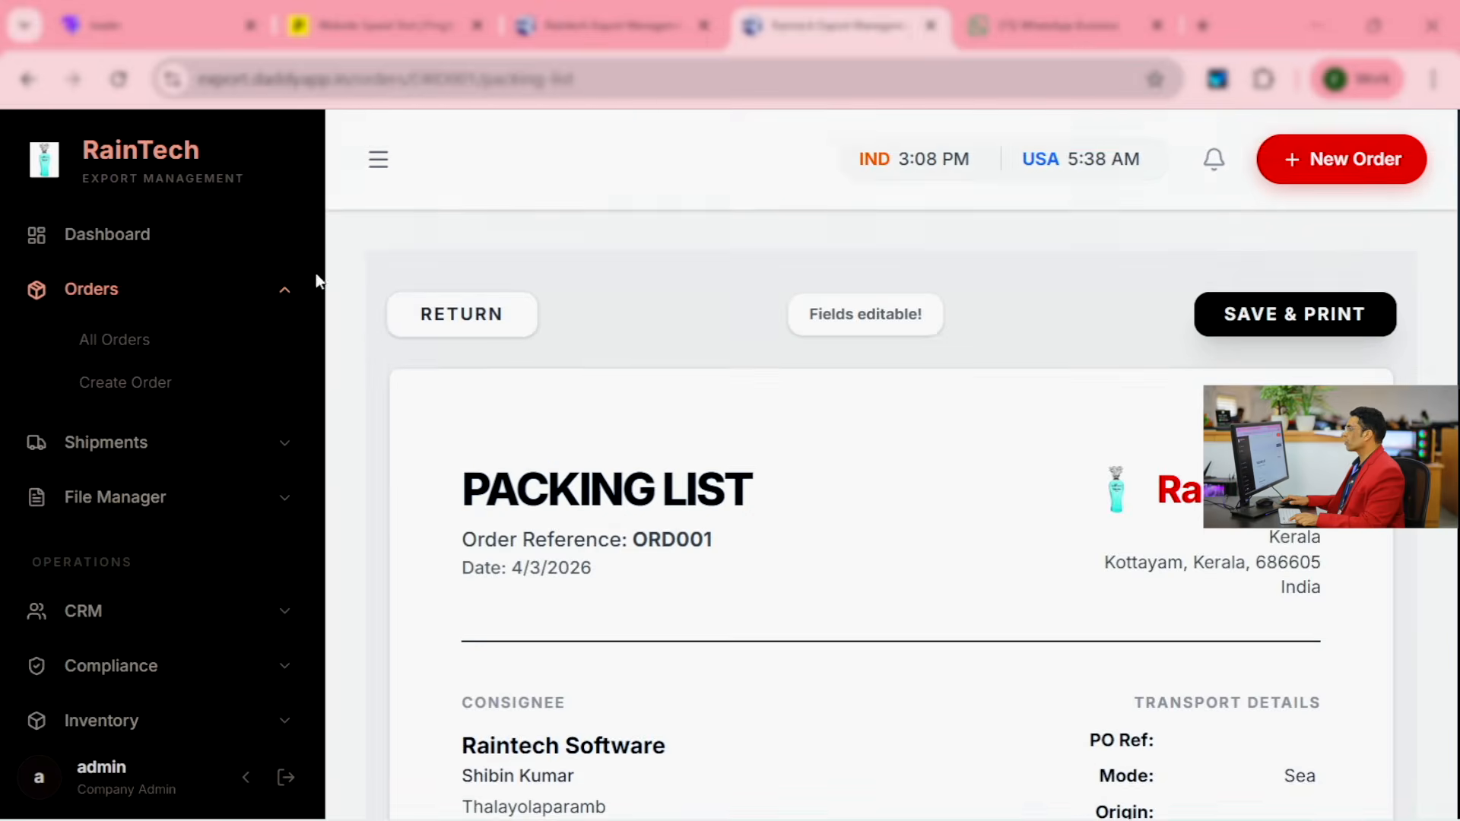
click(453, 316)
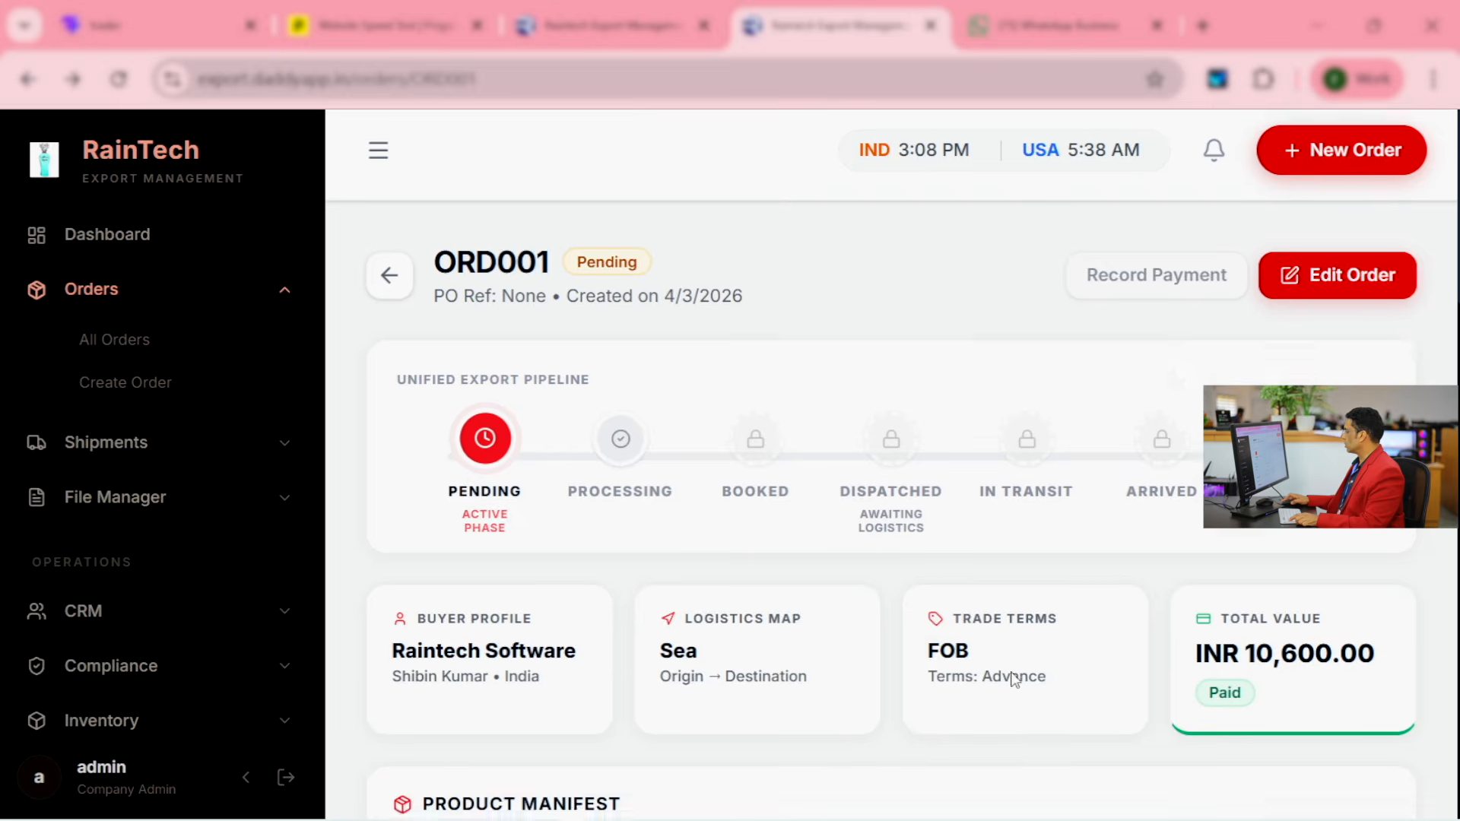
Step: Open the order's shipping label and review its addresses, package details, remarks and barcode
scroll(1011, 665, down, 10)
scroll(884, 599, down, 8)
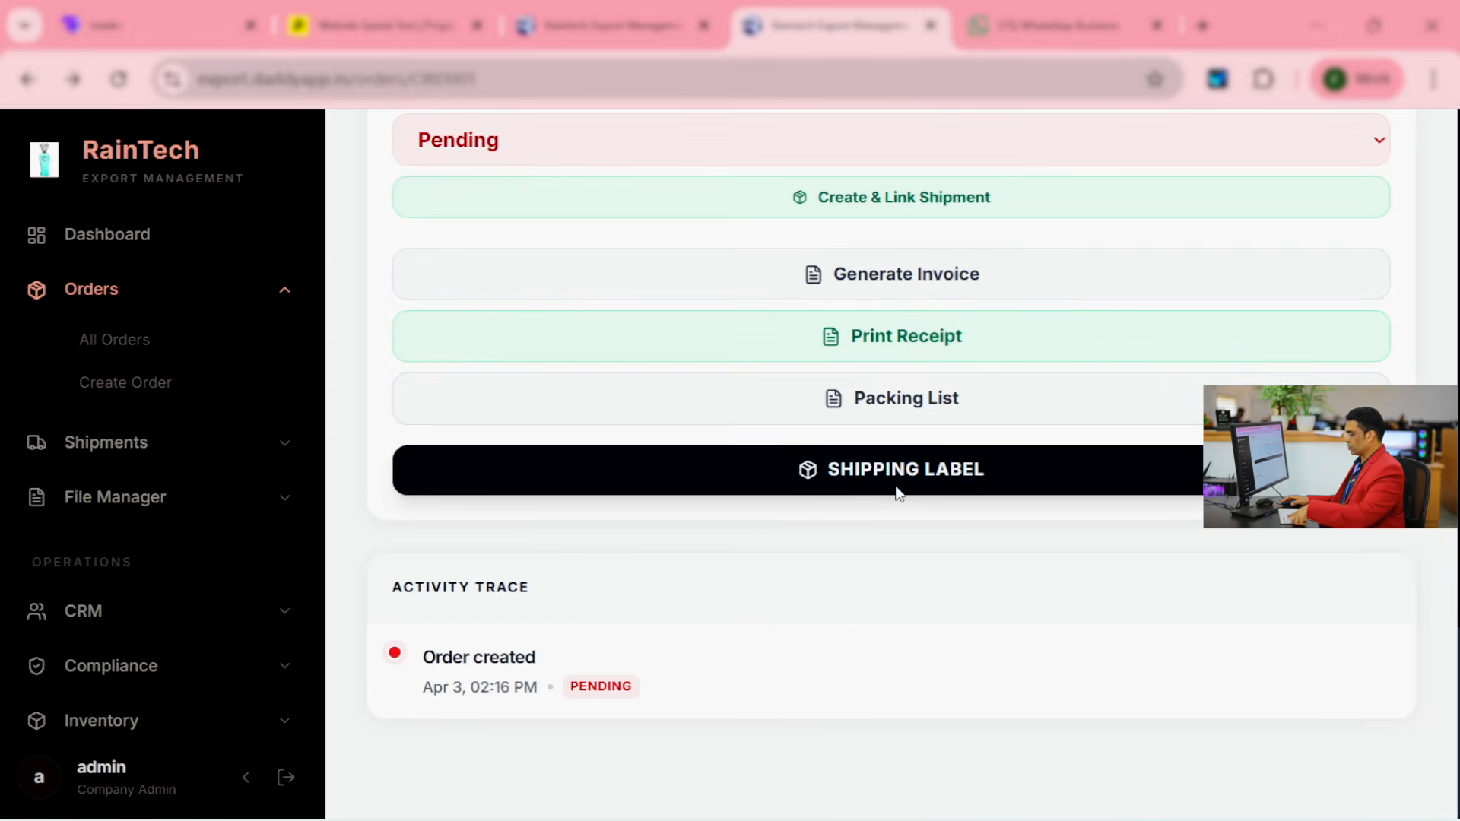
click(942, 483)
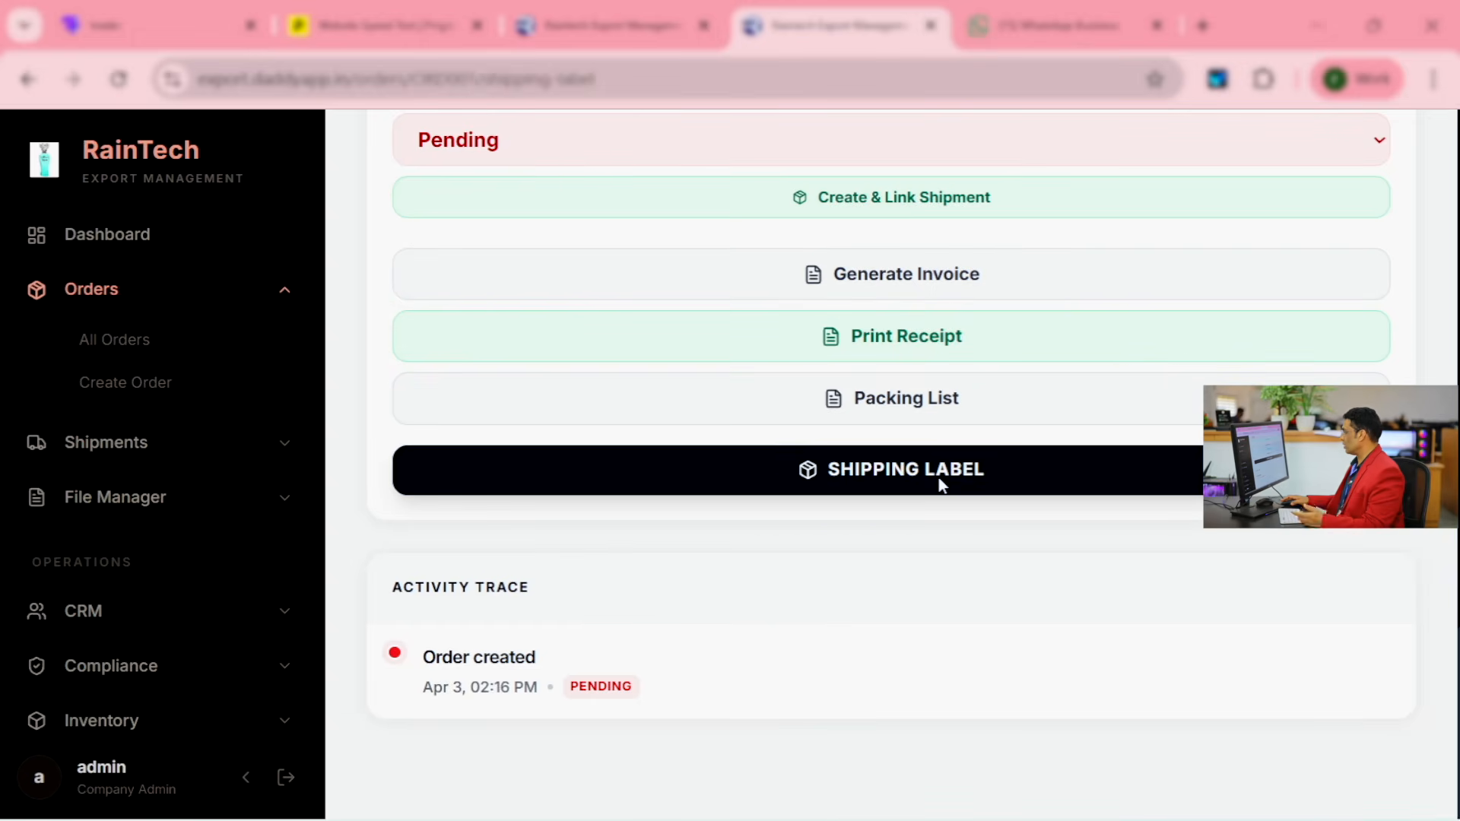
scroll(1085, 448, down, 5)
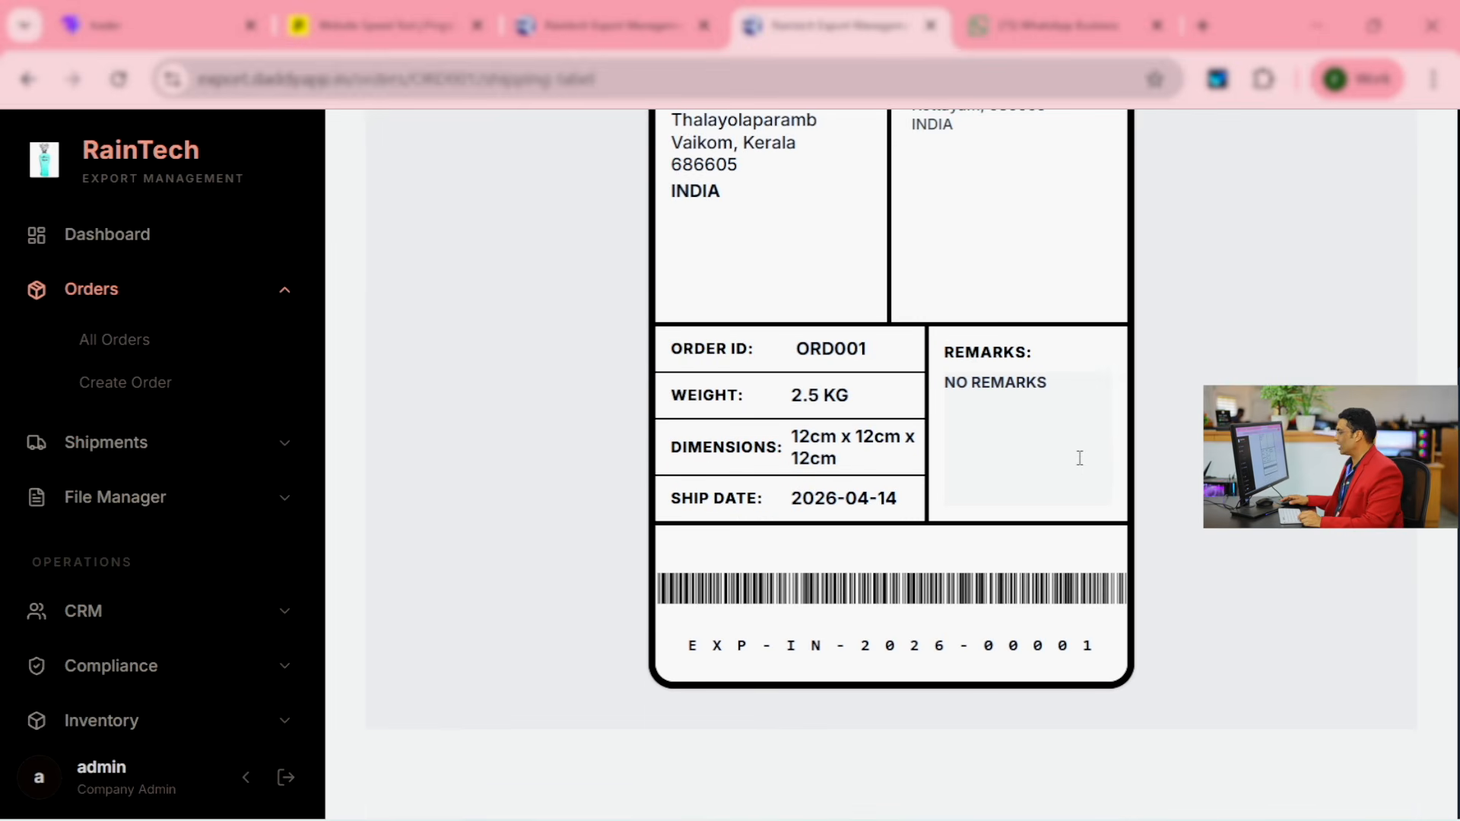
scroll(1080, 458, up, 5)
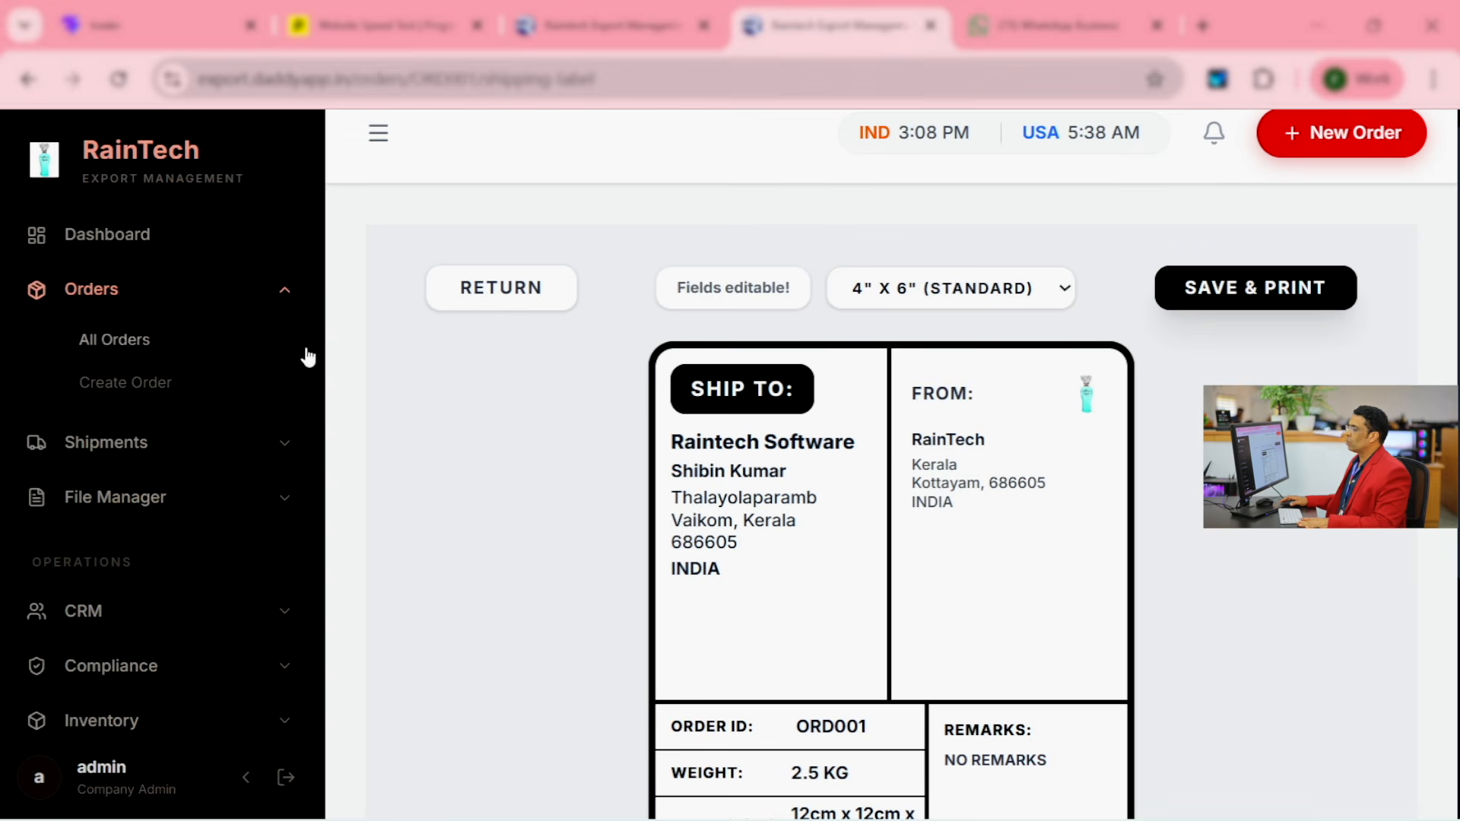
scroll(192, 454, down, 2)
scroll(137, 414, up, 2)
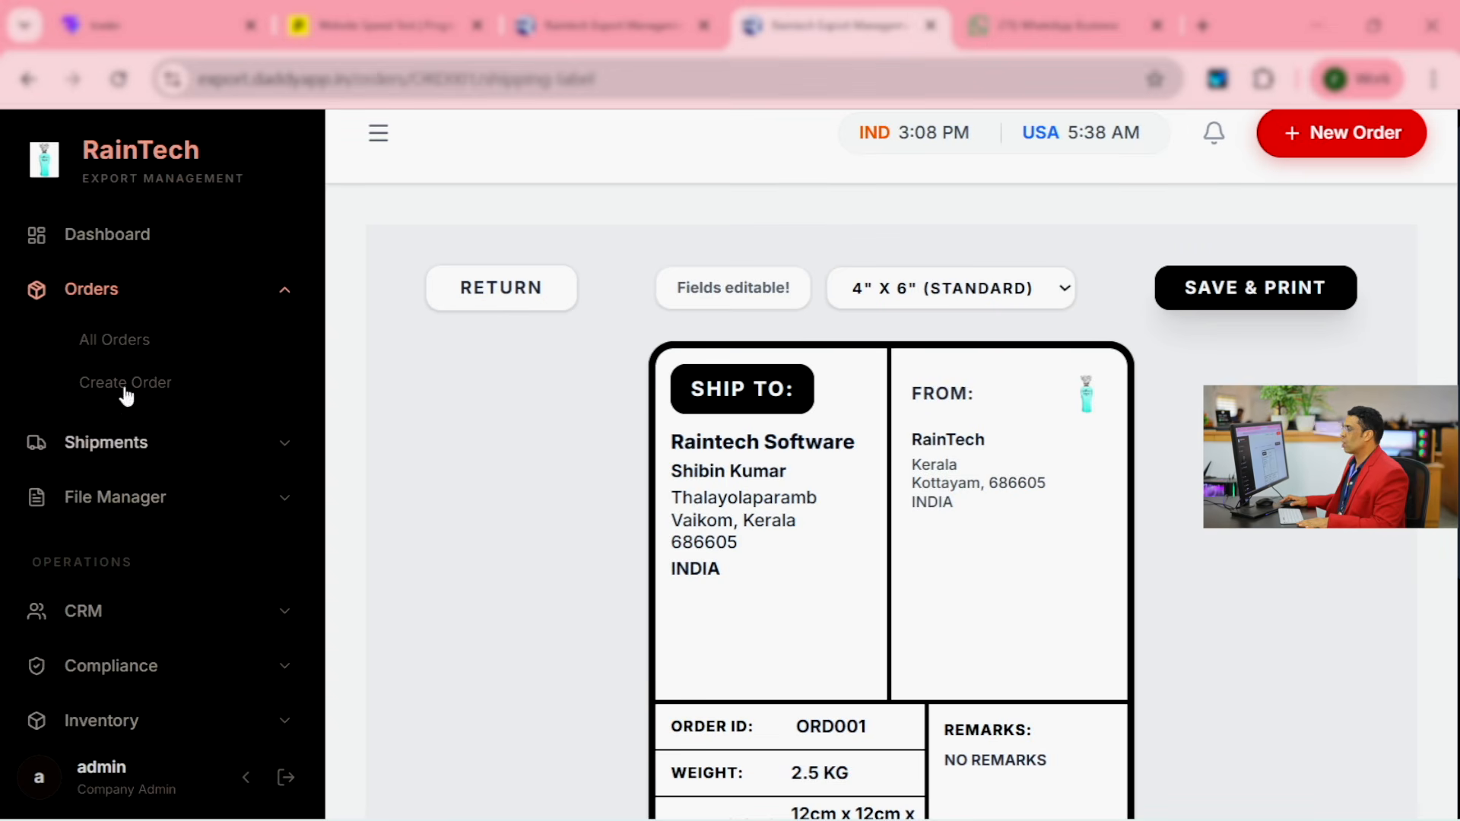
Step: Open the list of all orders and examine the status, payment and date columns
click(122, 342)
scroll(1089, 769, down, 1)
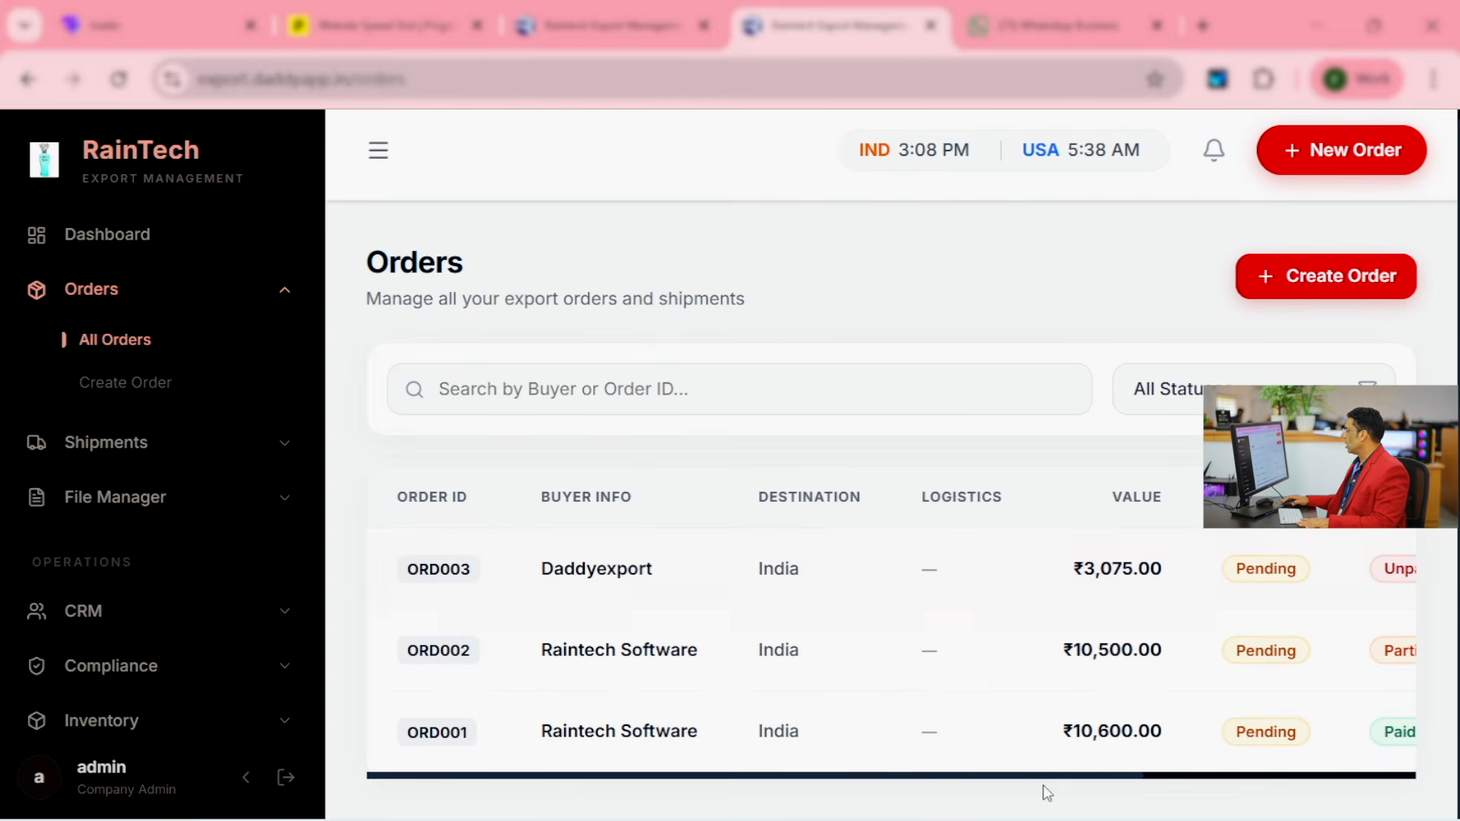
drag(990, 778, 1127, 783)
click(1061, 779)
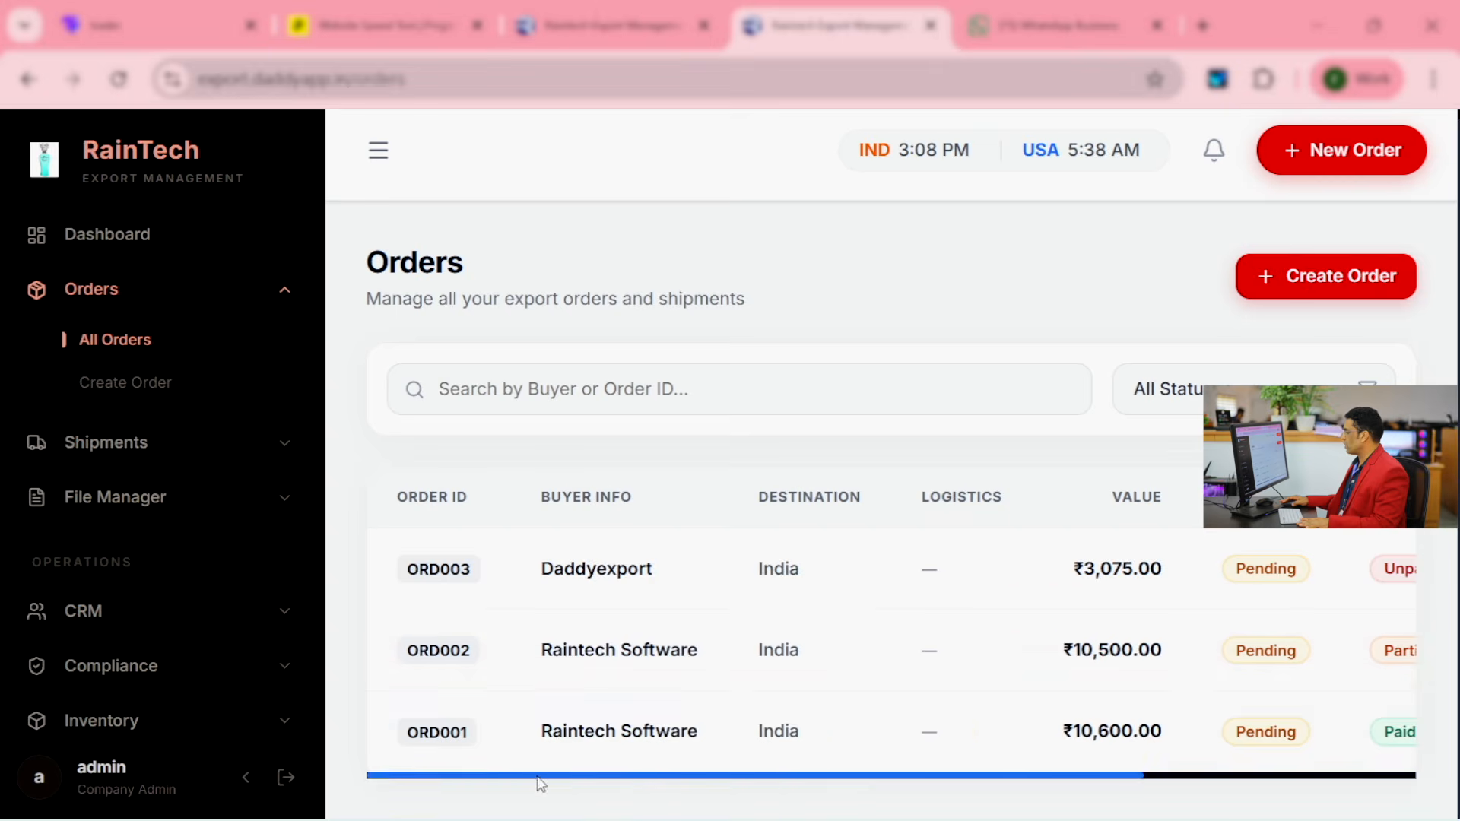
drag(538, 786, 854, 786)
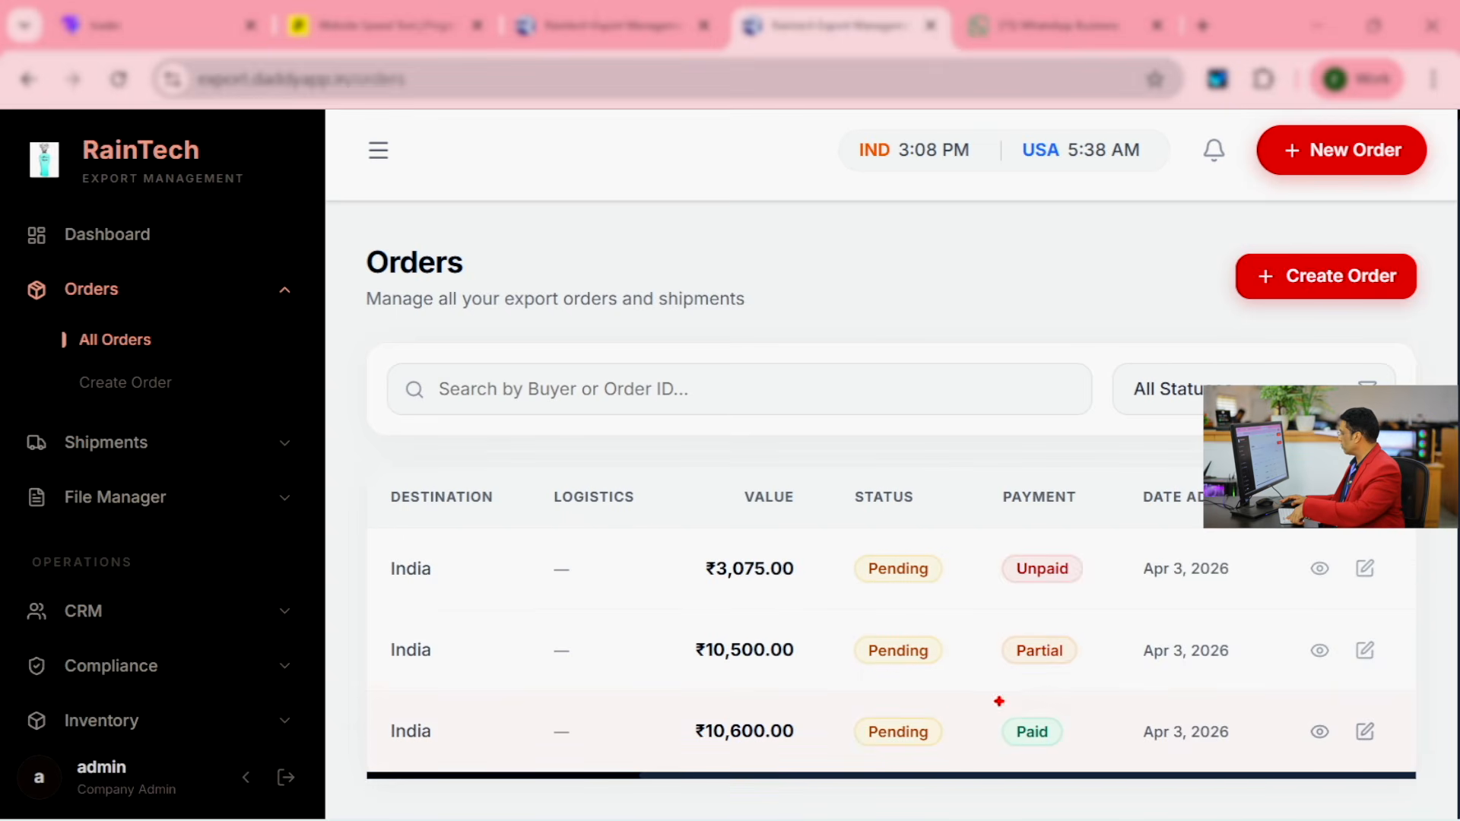
mouse_move(1034, 575)
mouse_down()
mouse_move(1064, 612)
mouse_move(1043, 658)
mouse_move(1085, 711)
mouse_up()
key(Escape)
key(ctrl+2)
key(Escape)
drag(713, 775, 586, 776)
scroll(257, 587, down, 4)
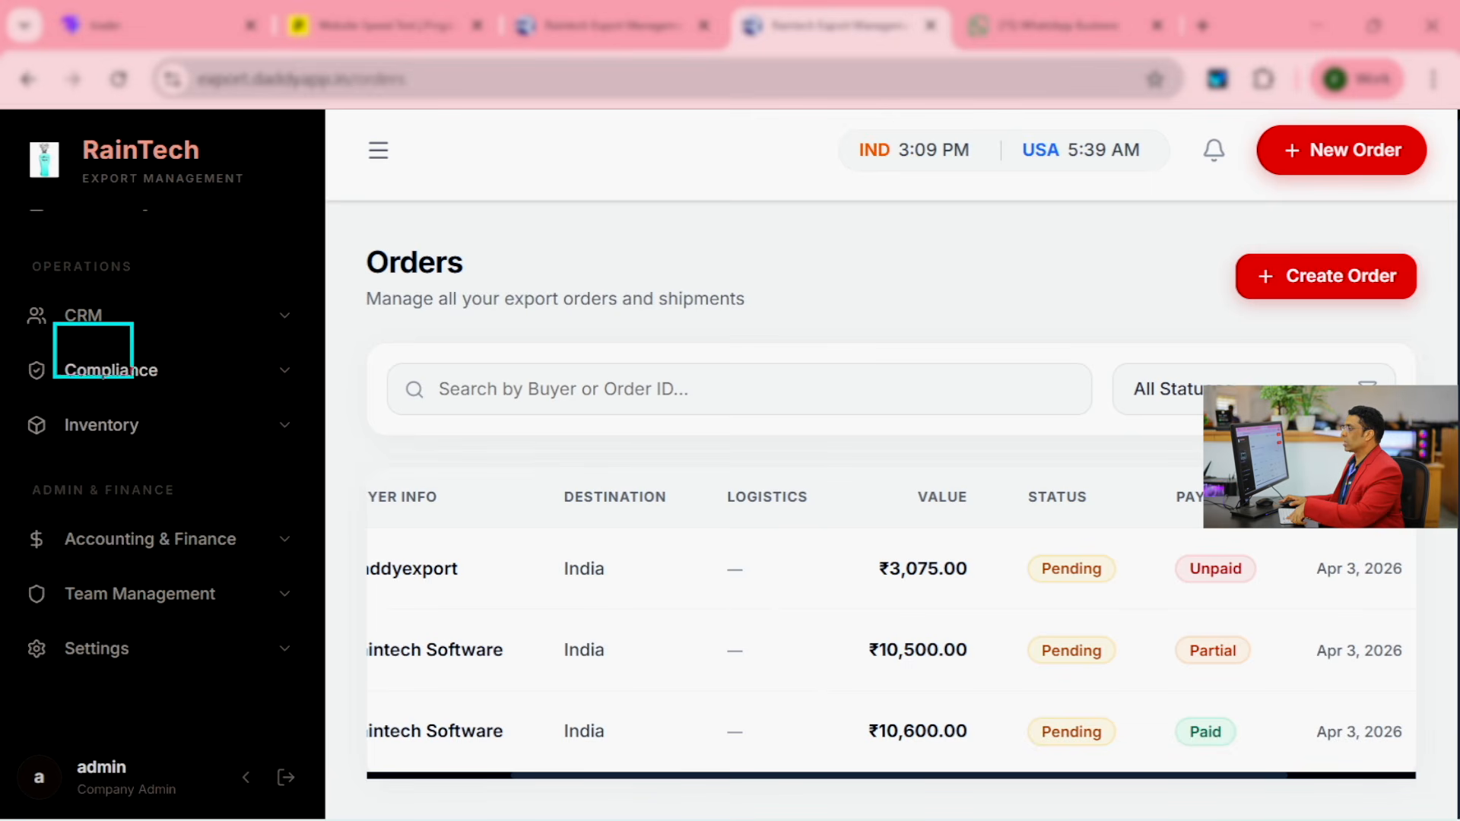
Step: Open the inventory products catalog and start a new product named COMPUTER MOUSE
click(91, 426)
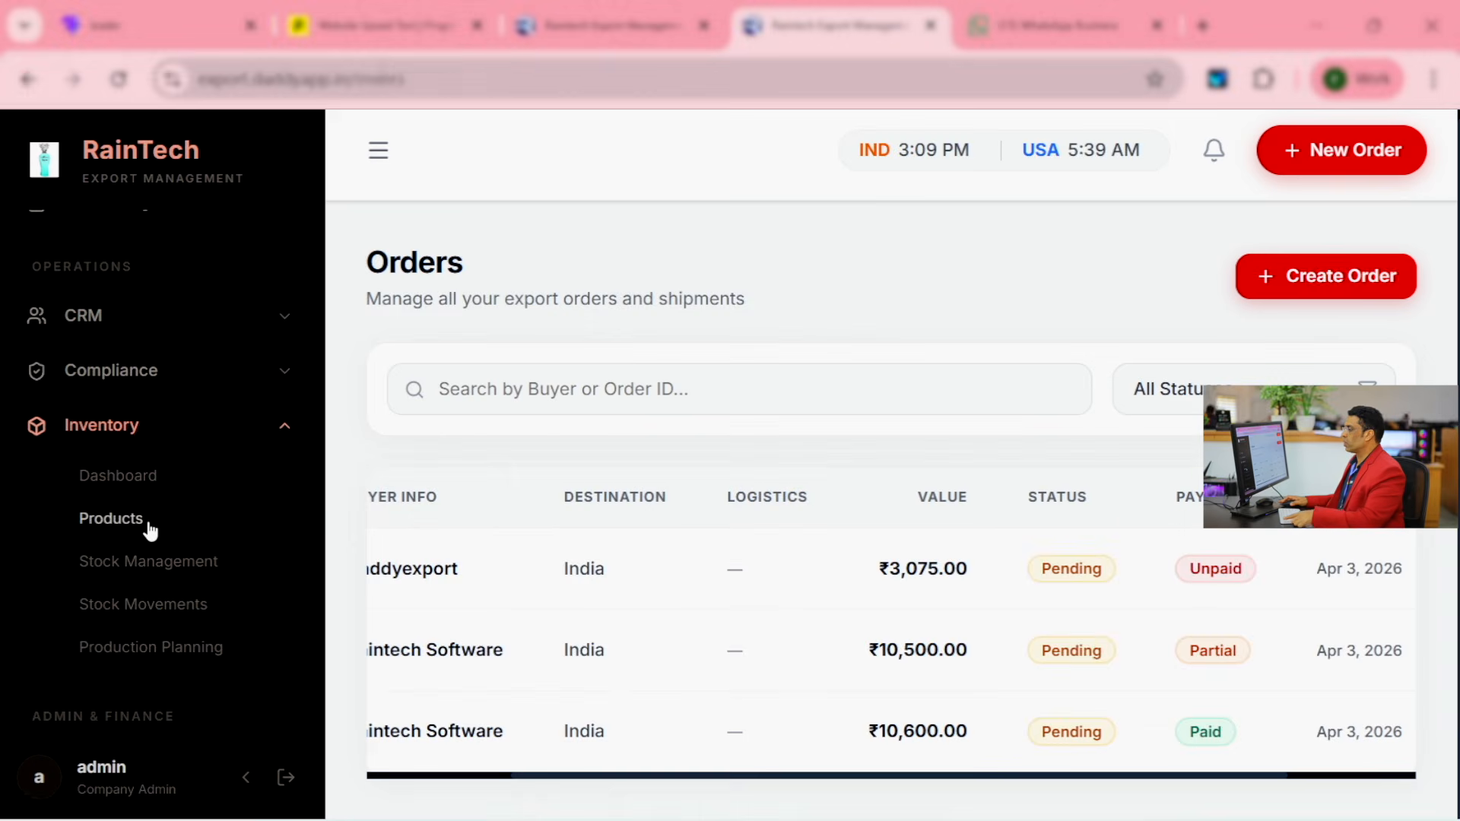
click(190, 519)
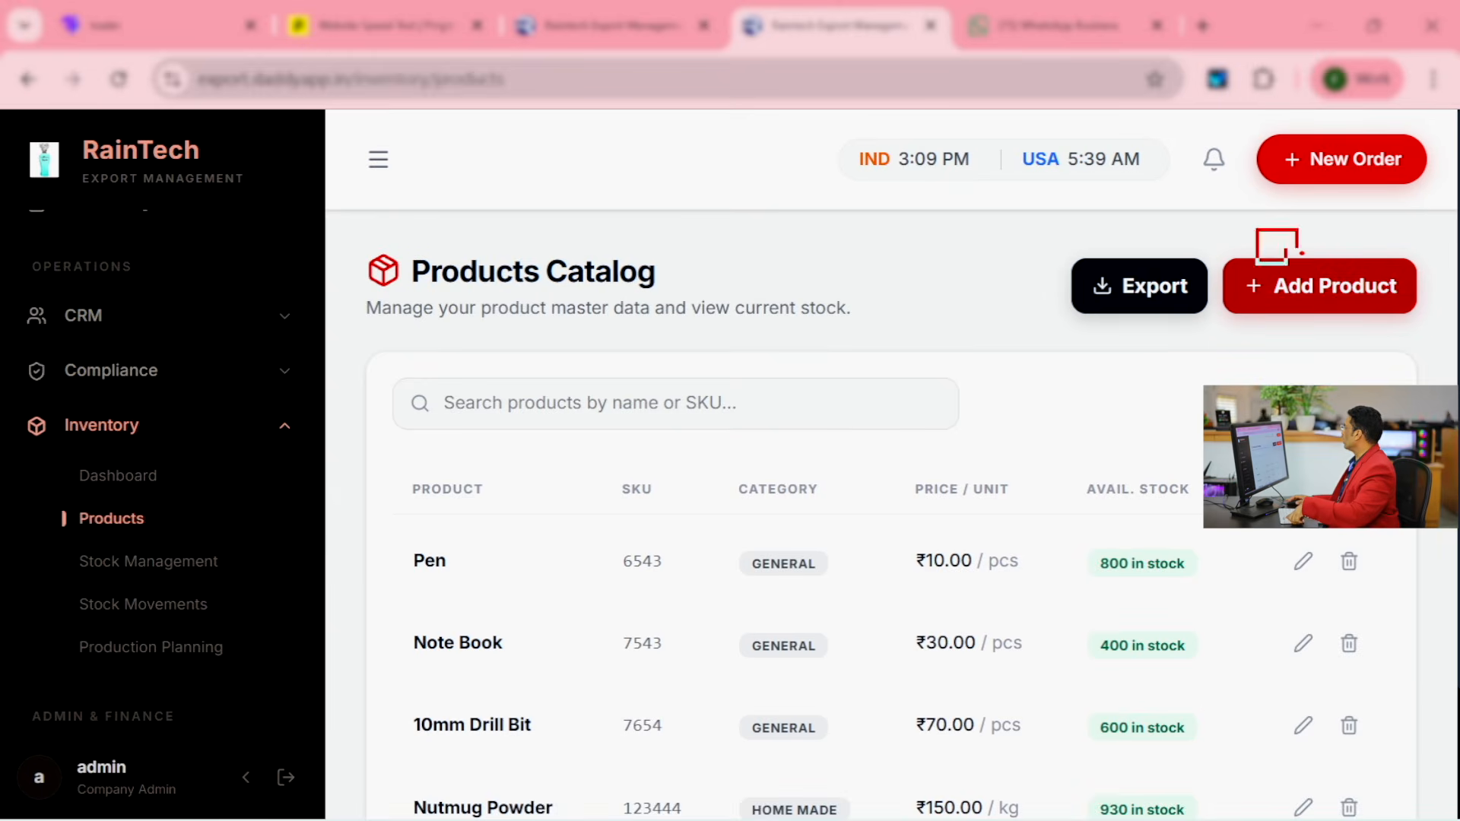
click(1356, 304)
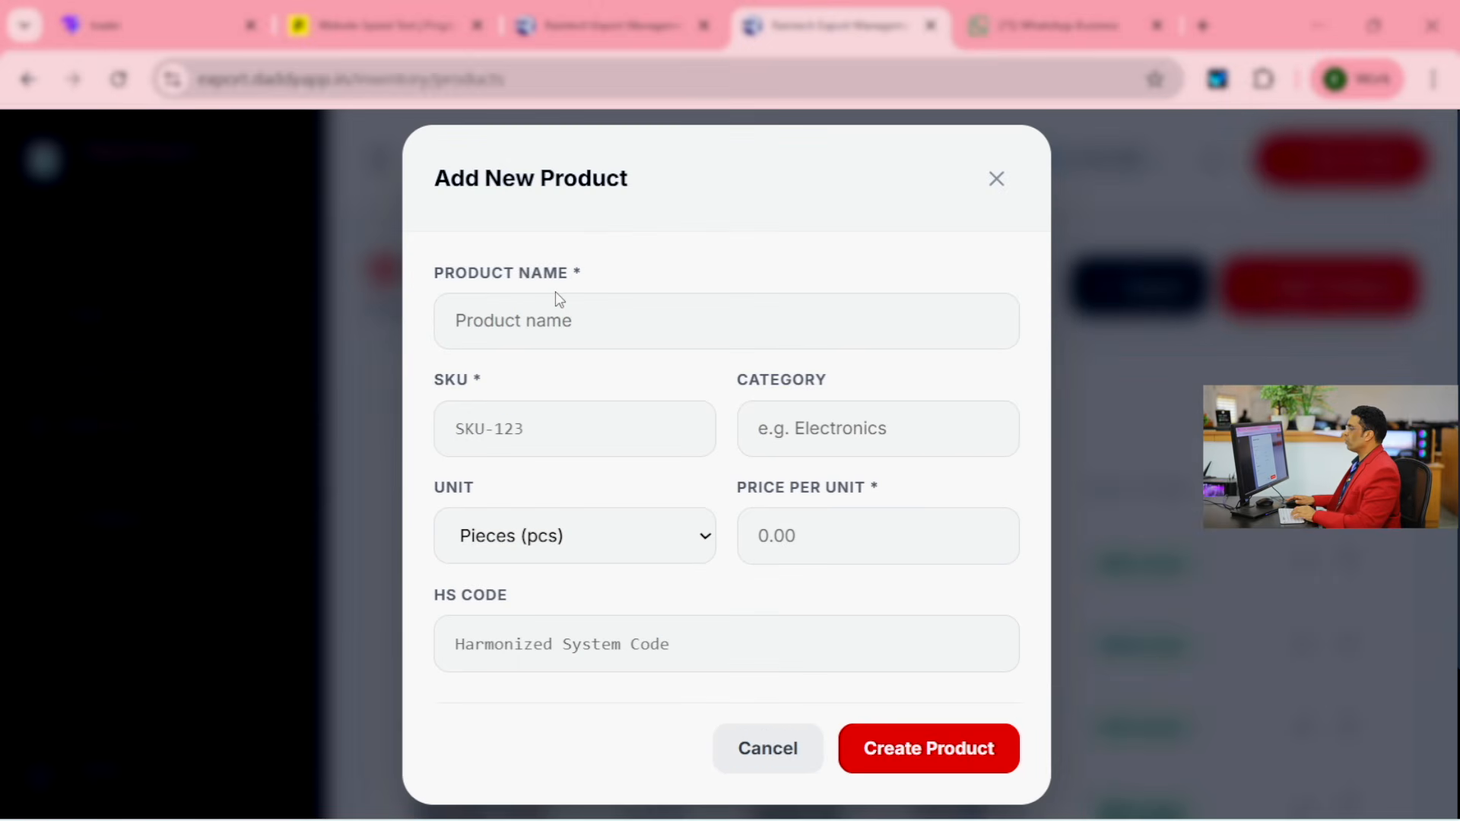
click(551, 316)
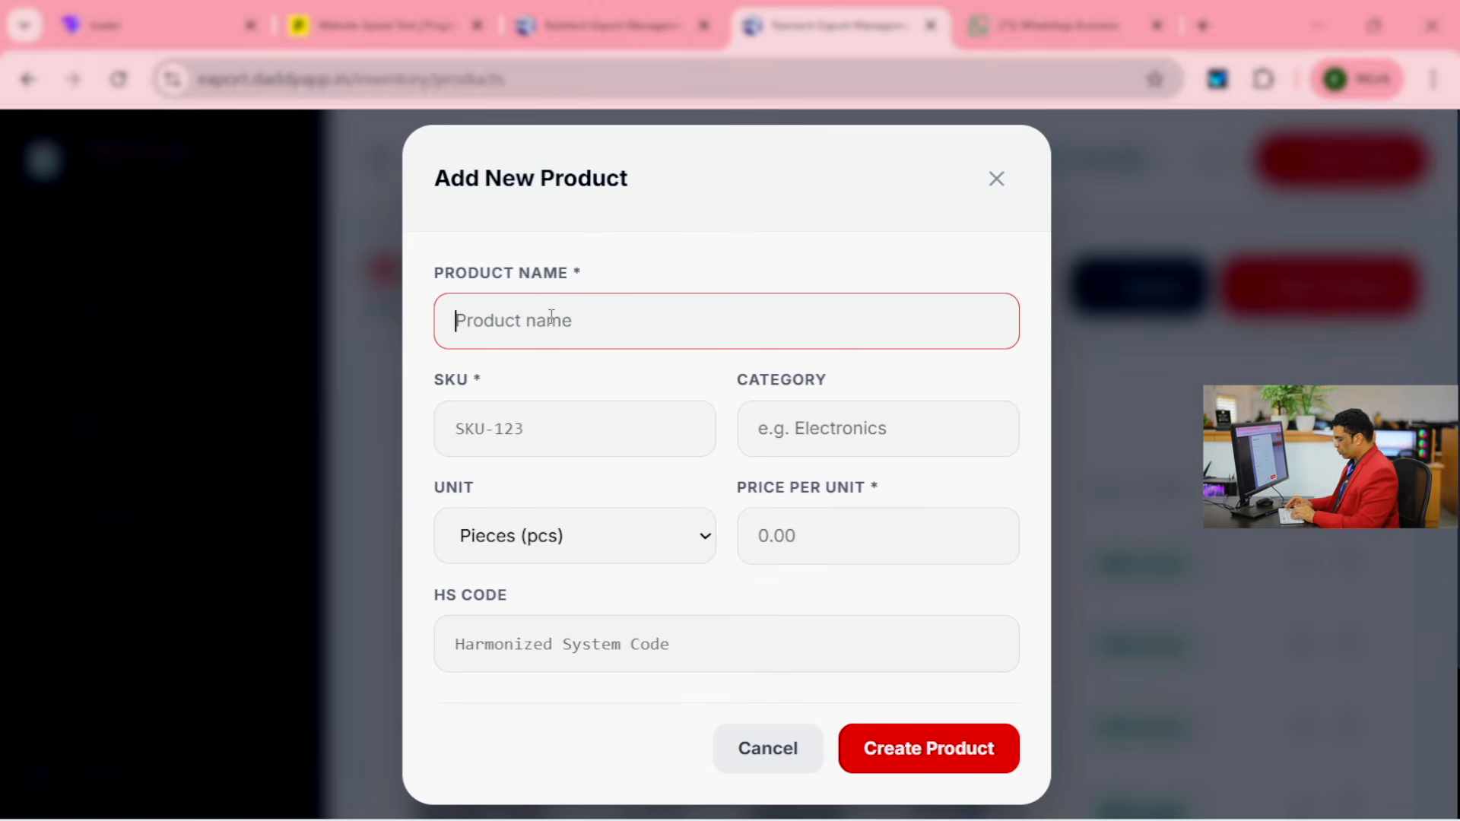
text(q)
text(OK)
key(BackSpace)
text(MPUTER MOUSE)
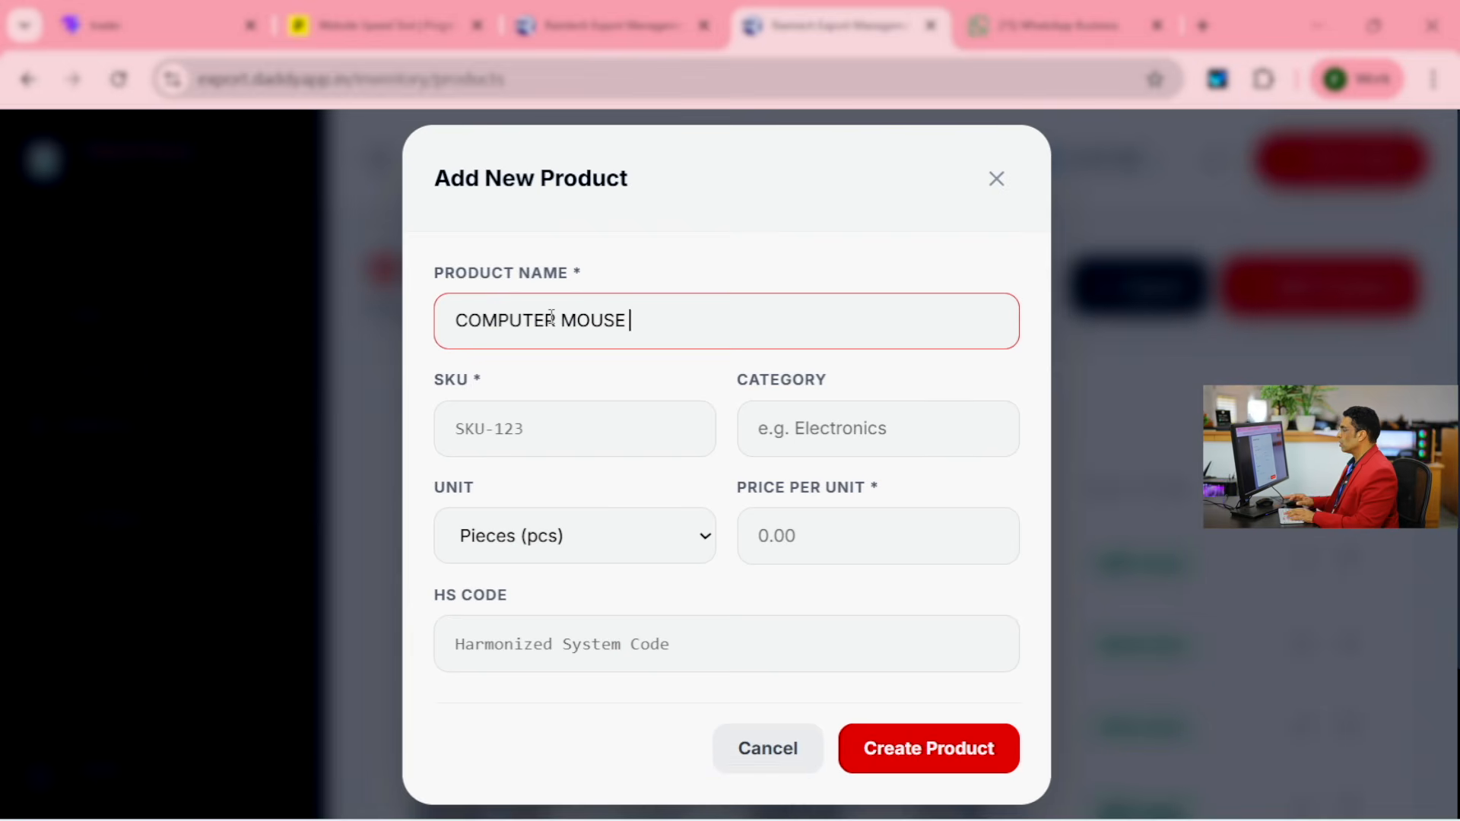
Step: Give the product SKU 56789, a price per unit of 30 and HS code 345678, and create it
key(Tab)
text(56789)
key(Tab)
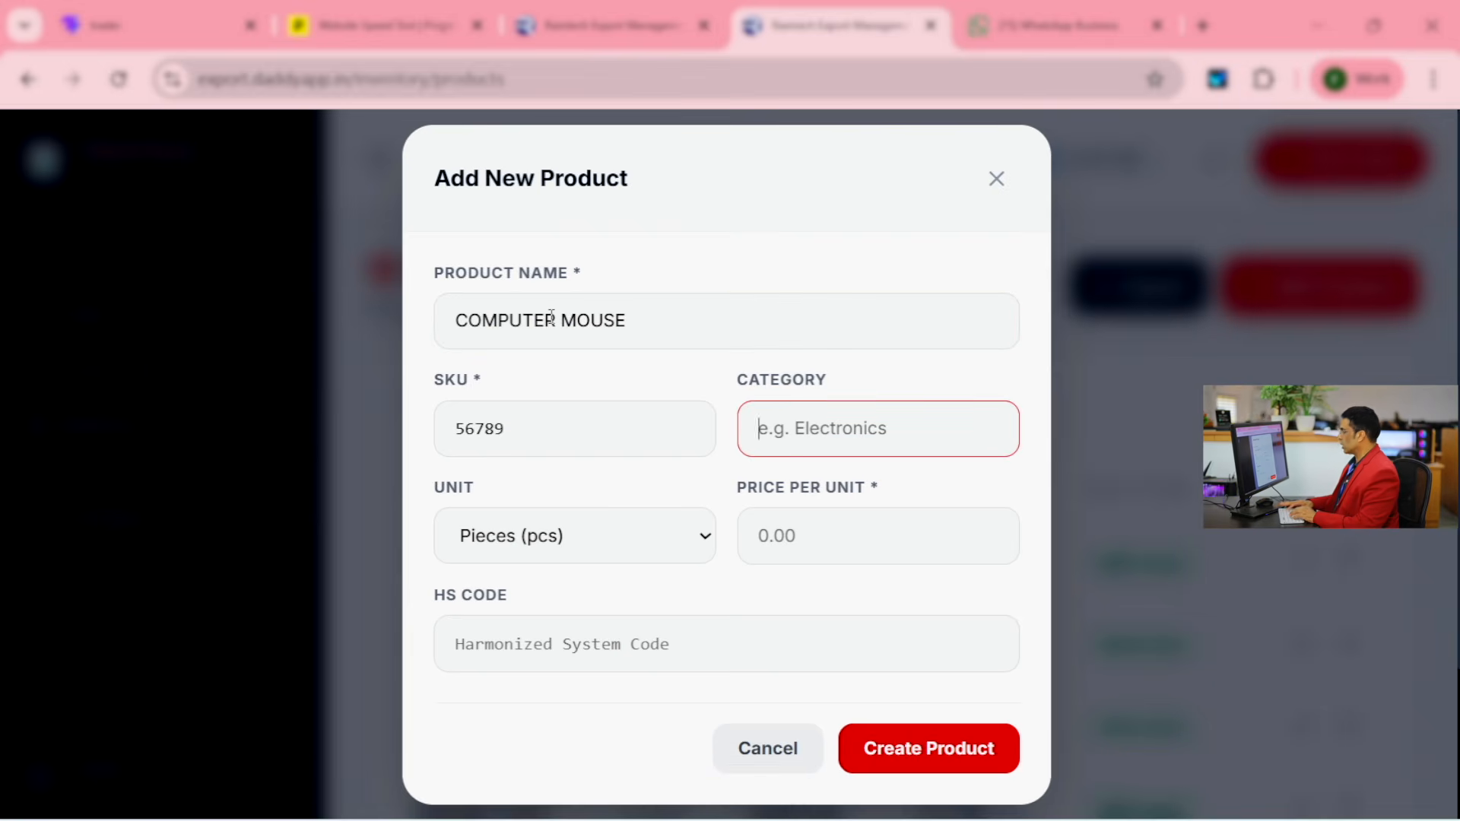
key(Tab)
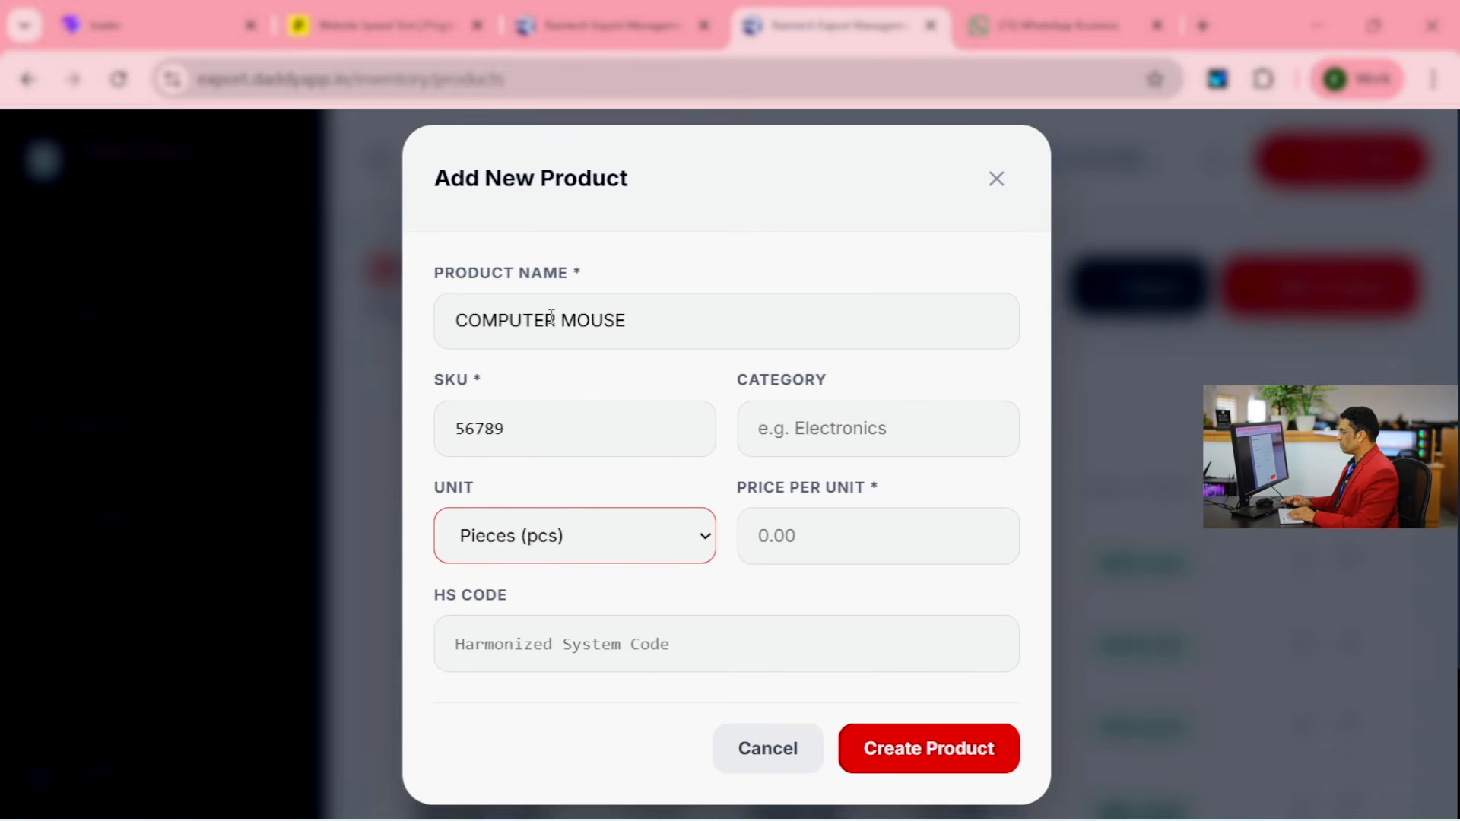
key(Tab)
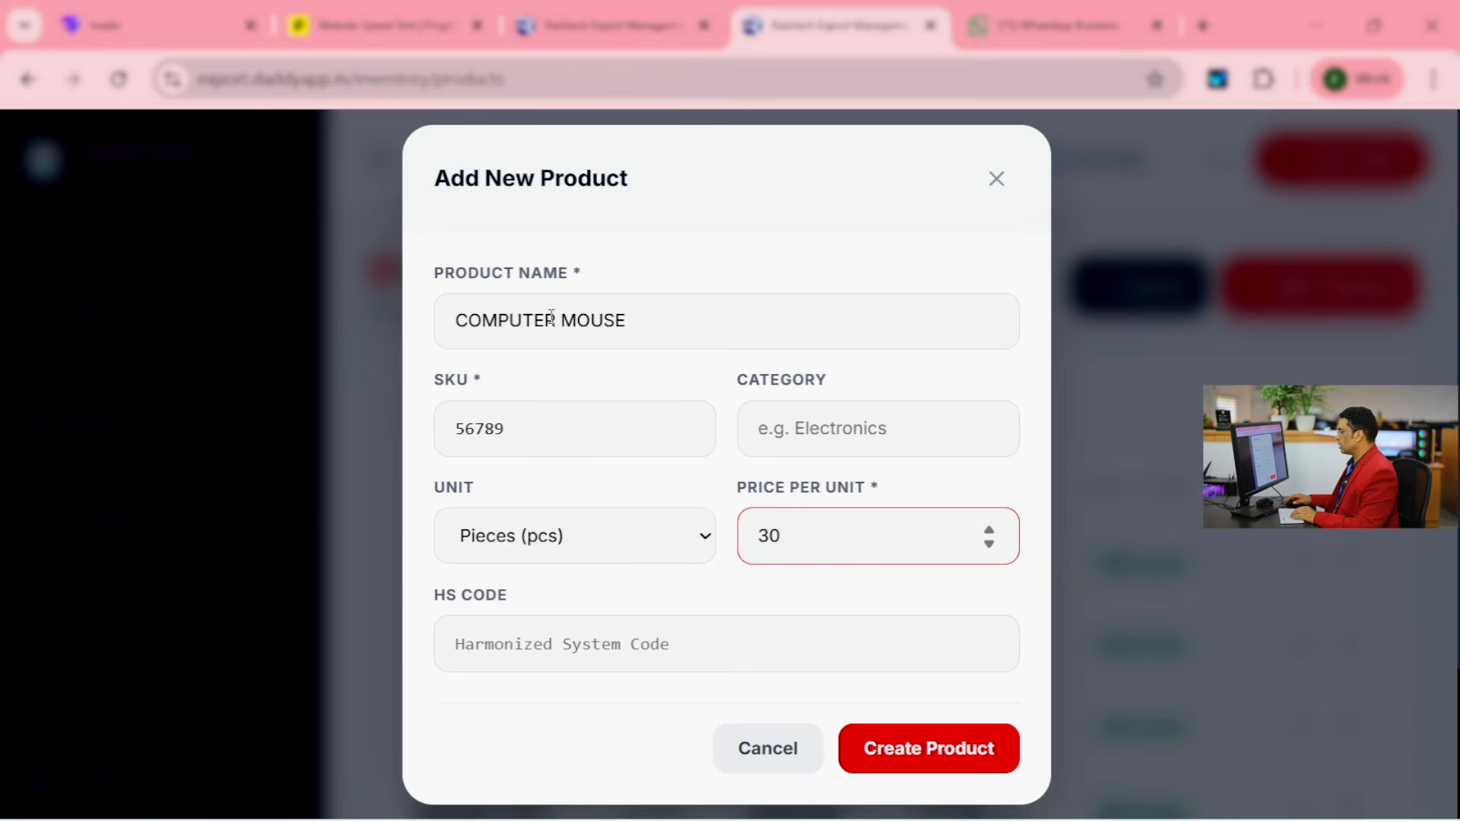
click(518, 644)
text(141678)
click(913, 751)
scroll(844, 553, down, 2)
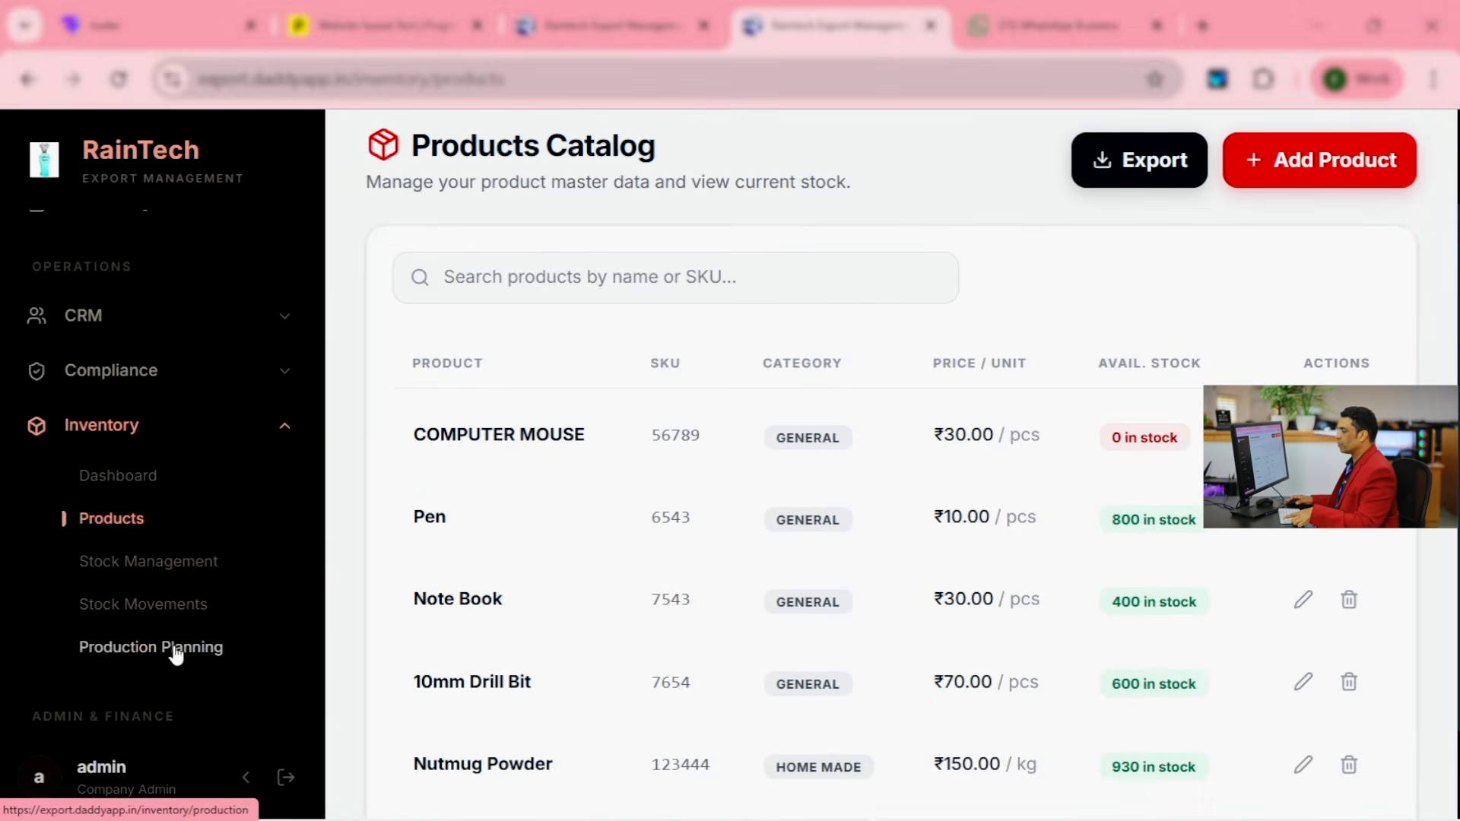
Step: Open the inventory's stock movements and review the reserved and stock-in entries
click(144, 606)
scroll(1253, 613, down, 1)
scroll(1254, 613, down, 3)
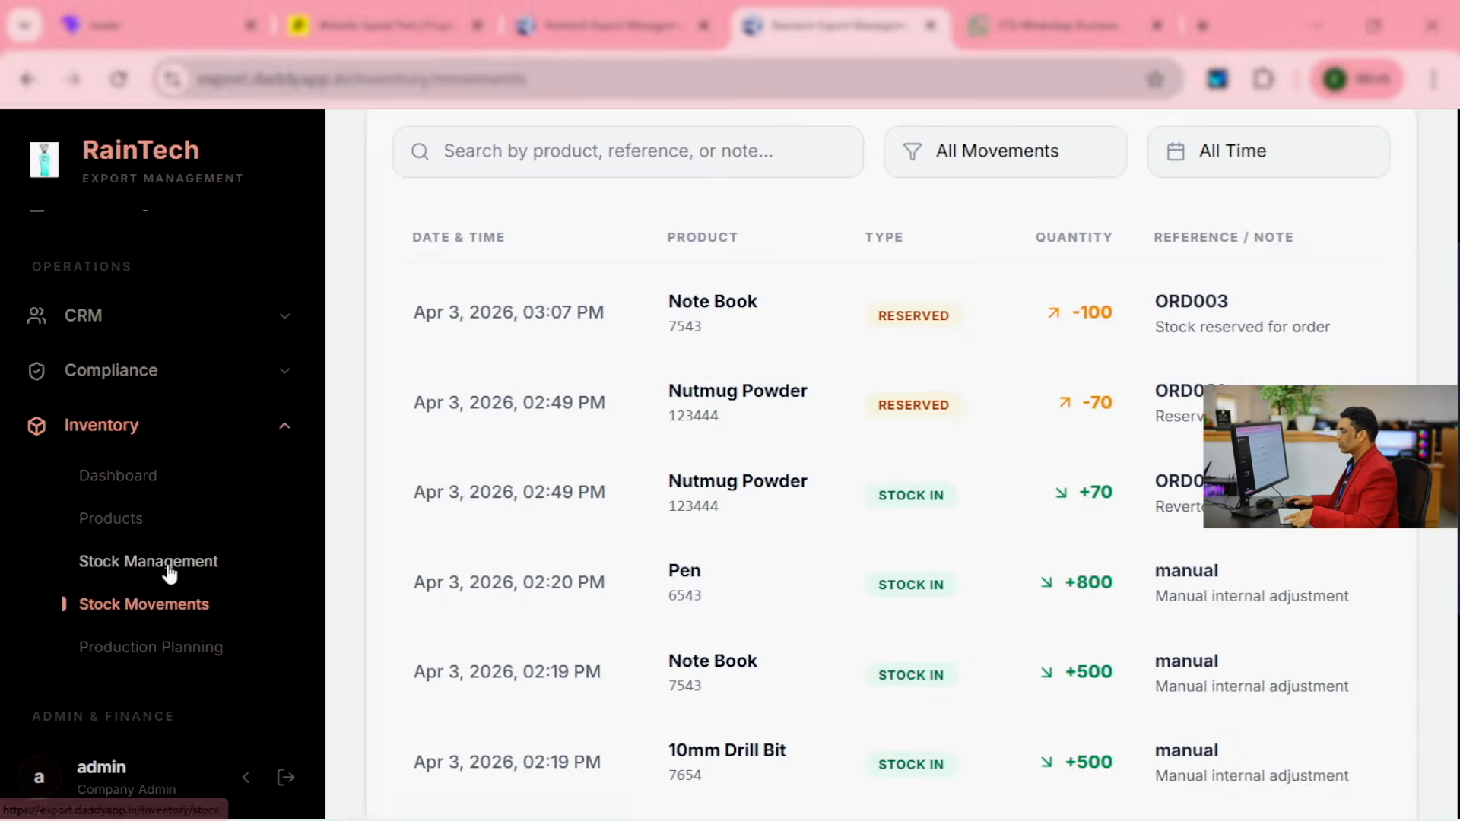
Step: Add 500 units to the available stock of COMPUTER MOUSE in stock management
click(228, 566)
scroll(1225, 622, down, 3)
scroll(1236, 620, down, 2)
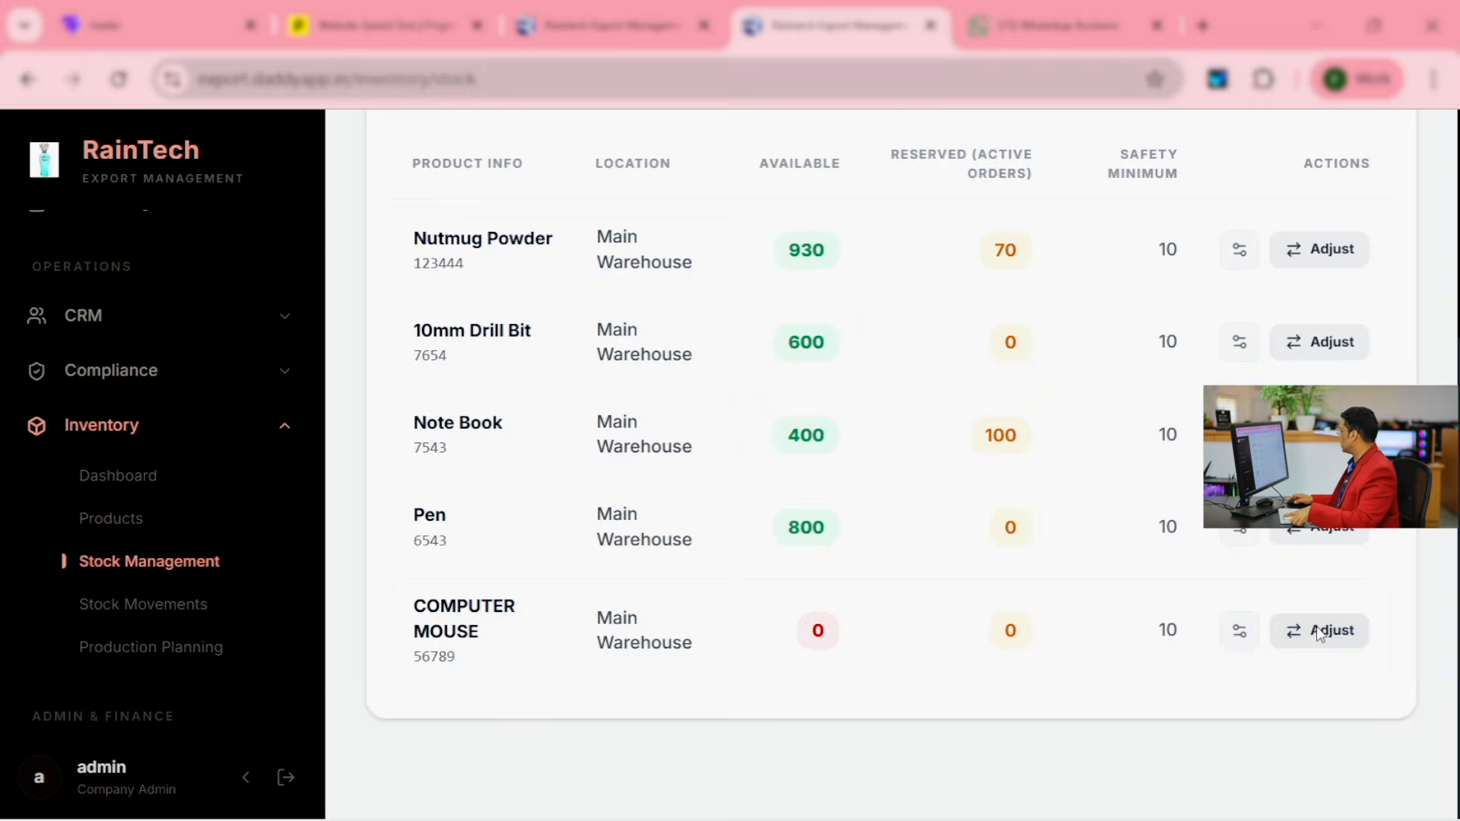
click(1251, 630)
click(768, 605)
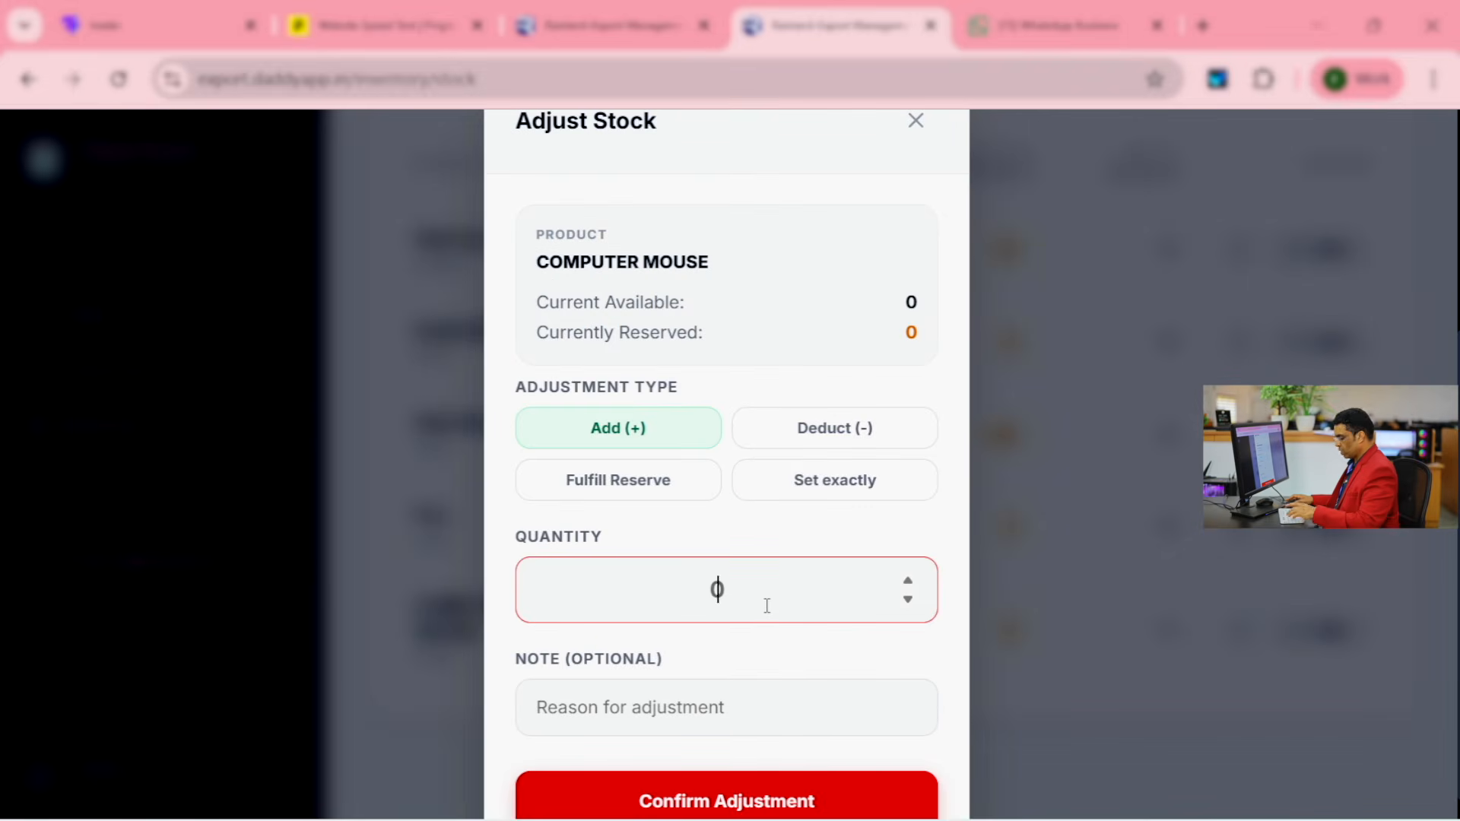
text(500)
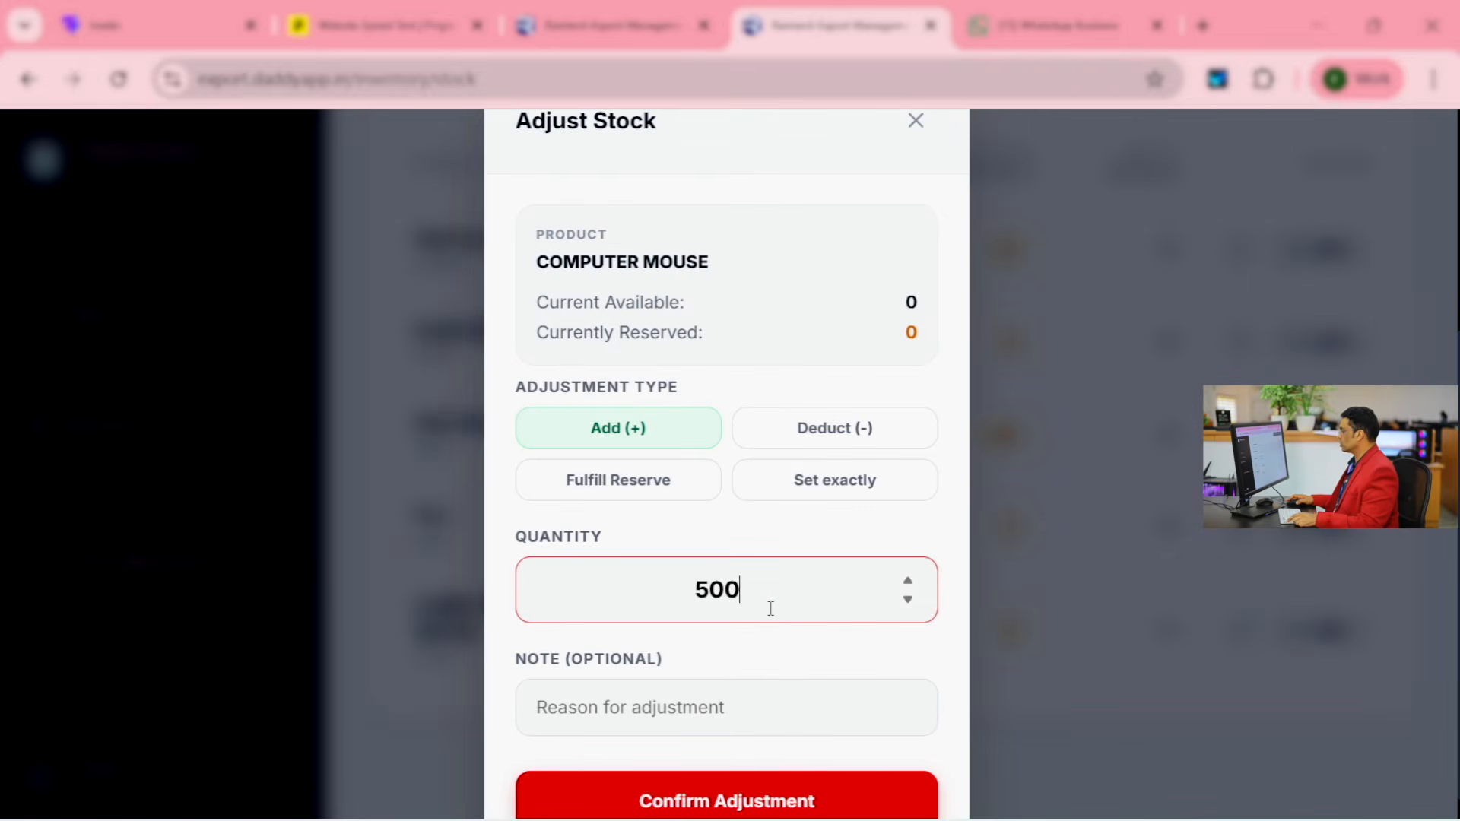
key(Return)
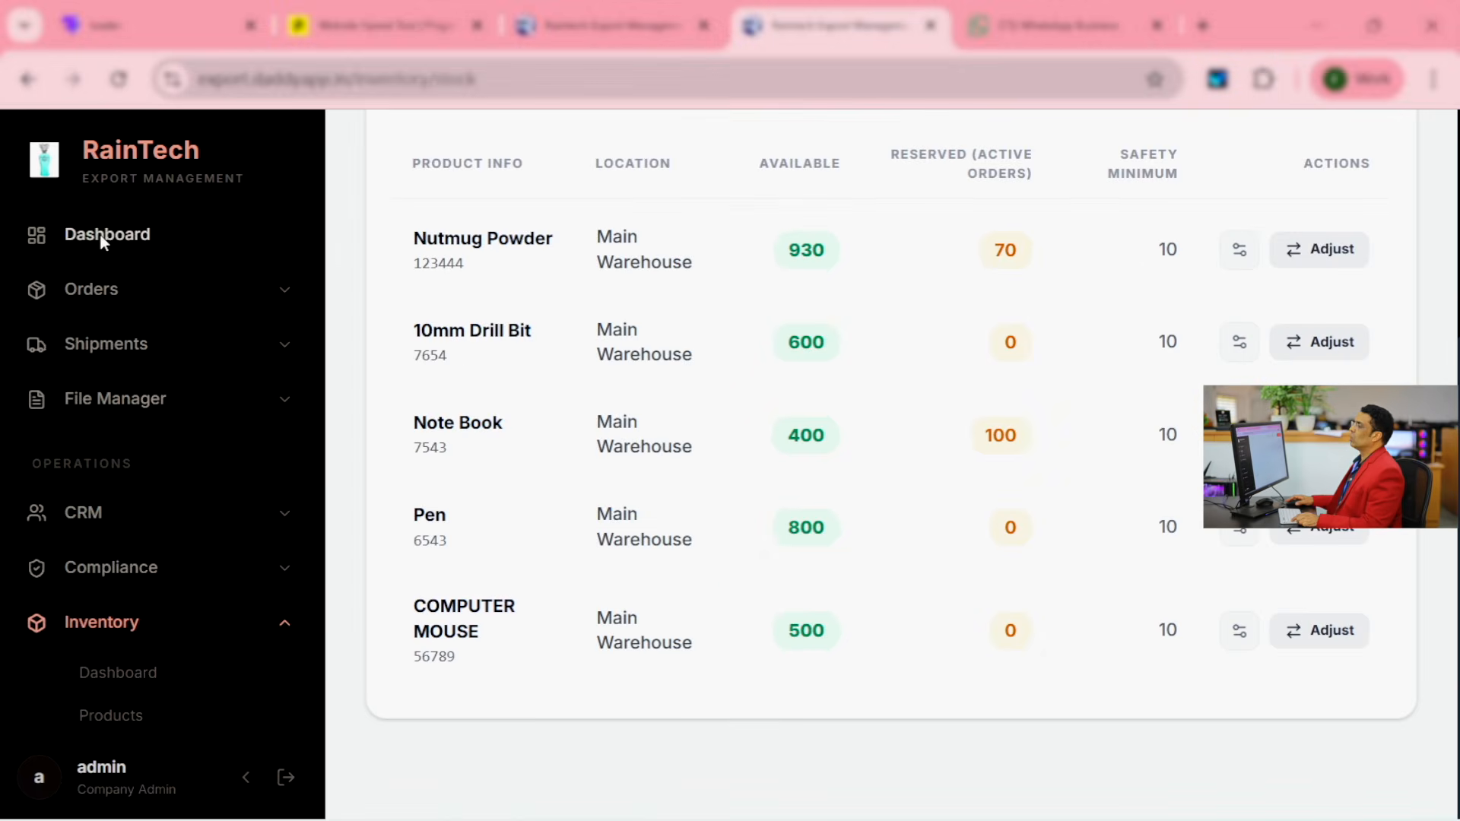
Step: Visit the main dashboard, start a new order and fill its consignee profile from the third saved contact, belonging to Raintech Software
click(104, 237)
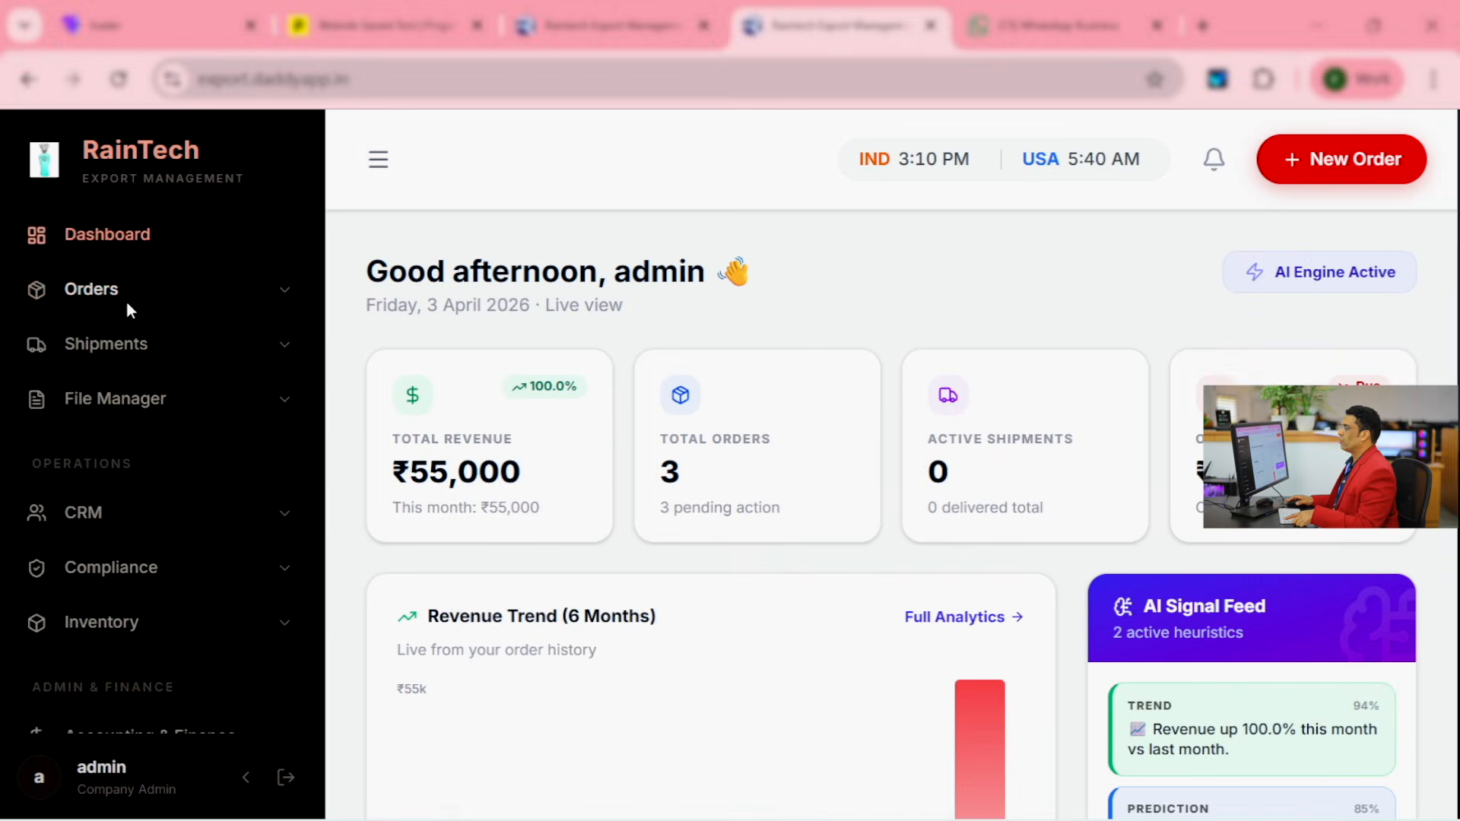
click(127, 299)
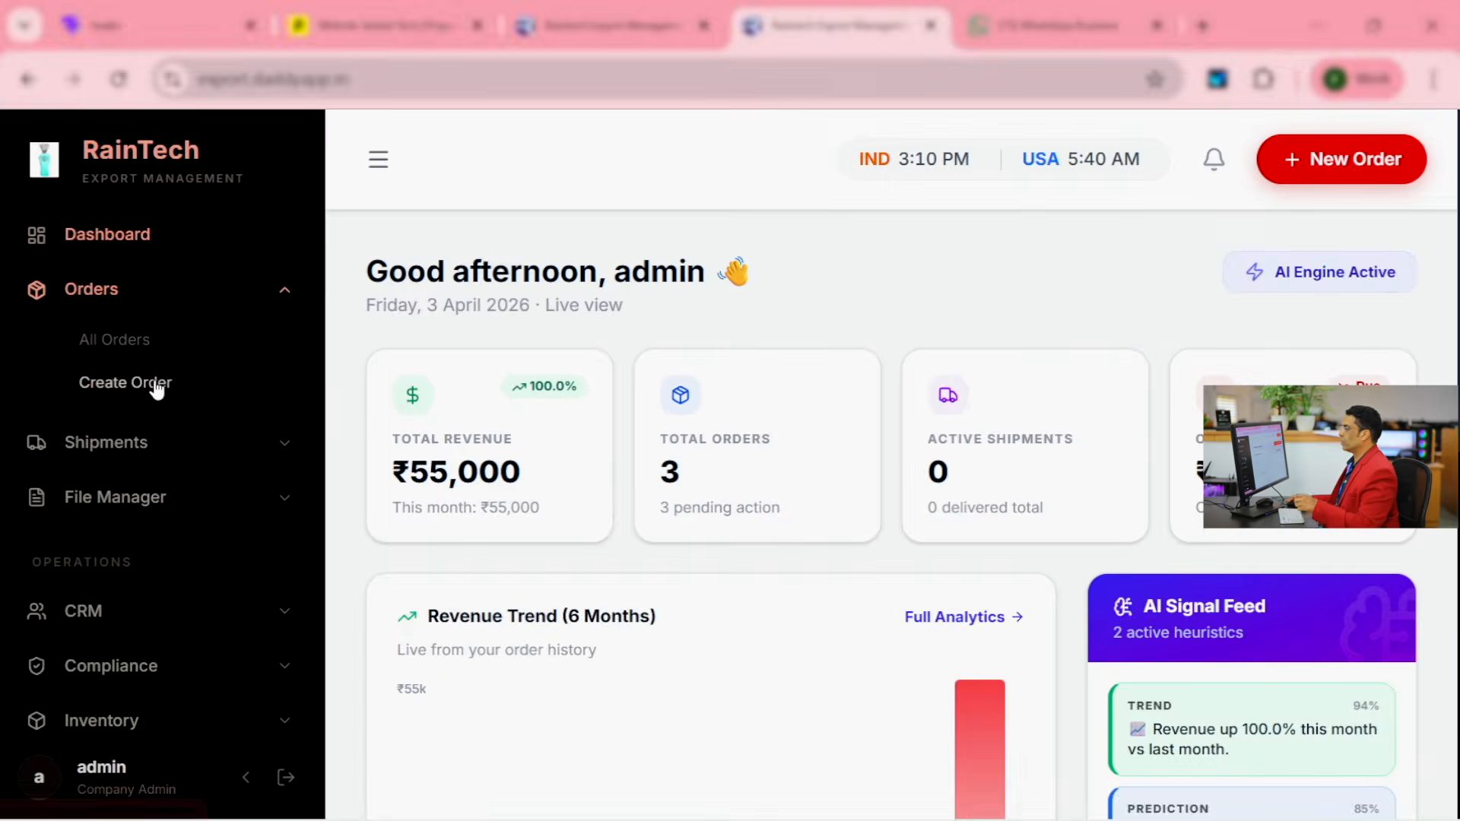
click(291, 414)
click(555, 483)
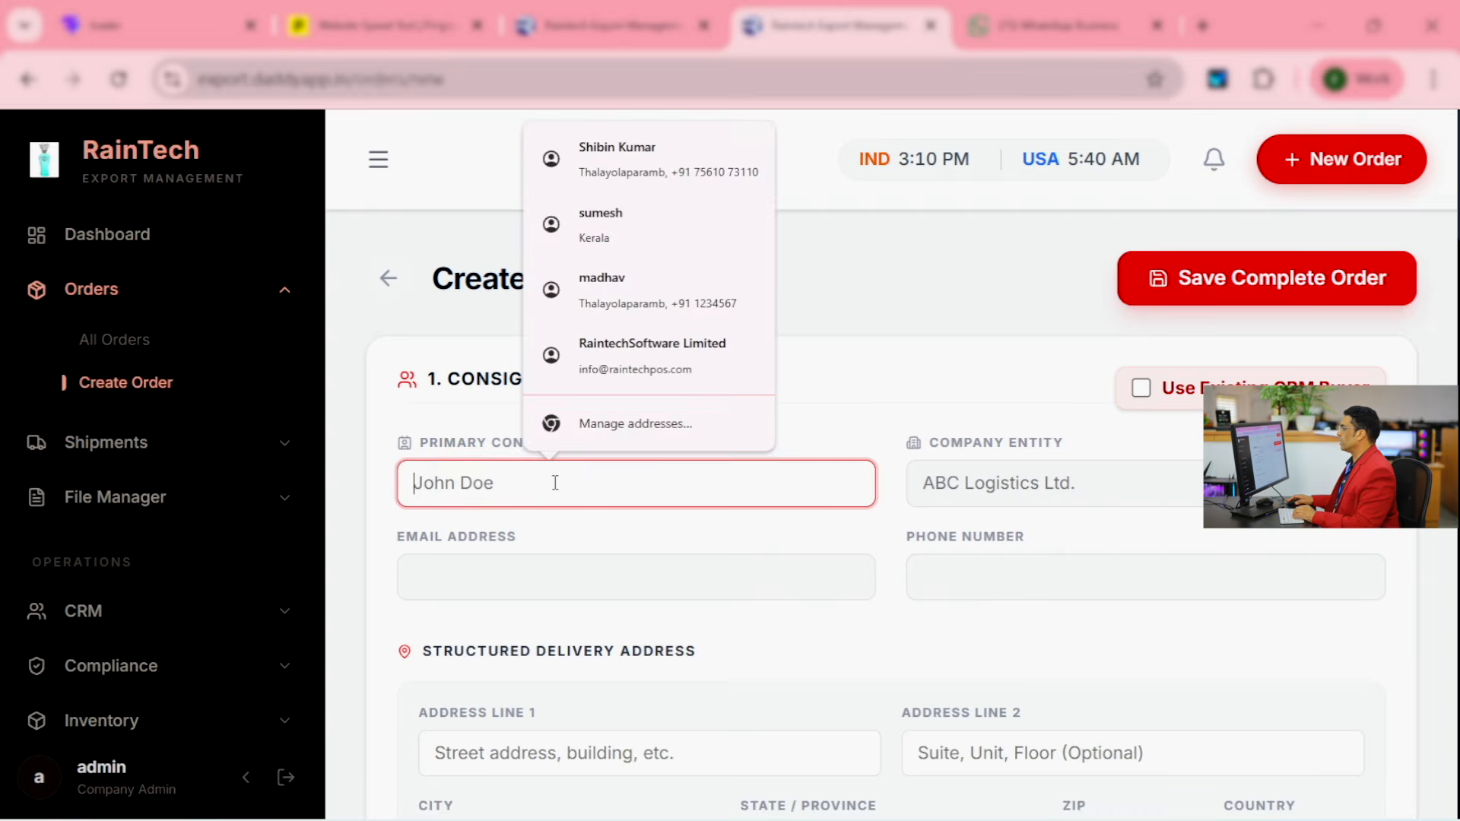
click(613, 304)
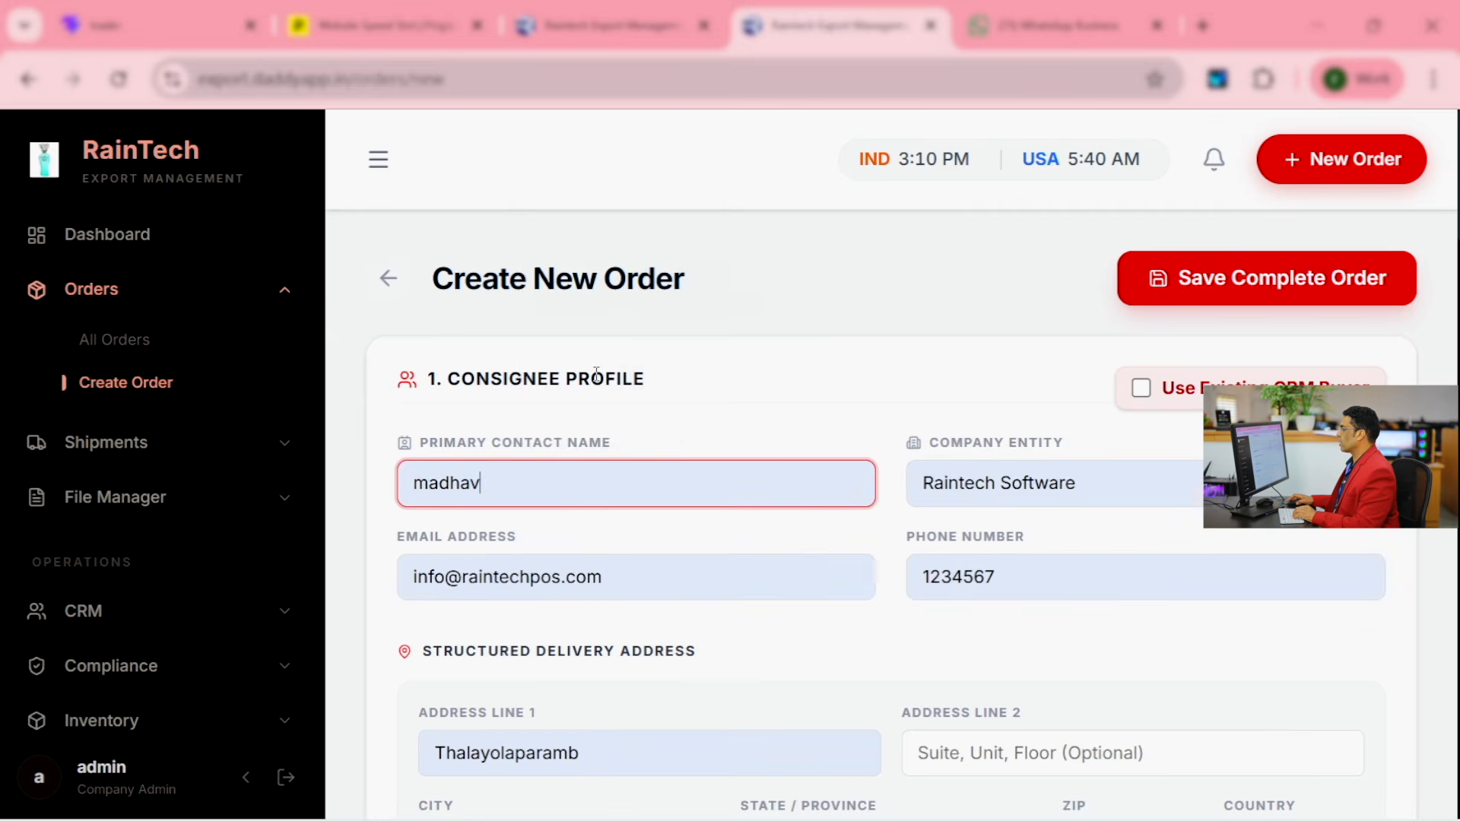
Step: Link the order's first product to the inventory item COMPUTER MOUSE and set its quantity to 9
scroll(601, 426, down, 3)
scroll(601, 426, down, 9)
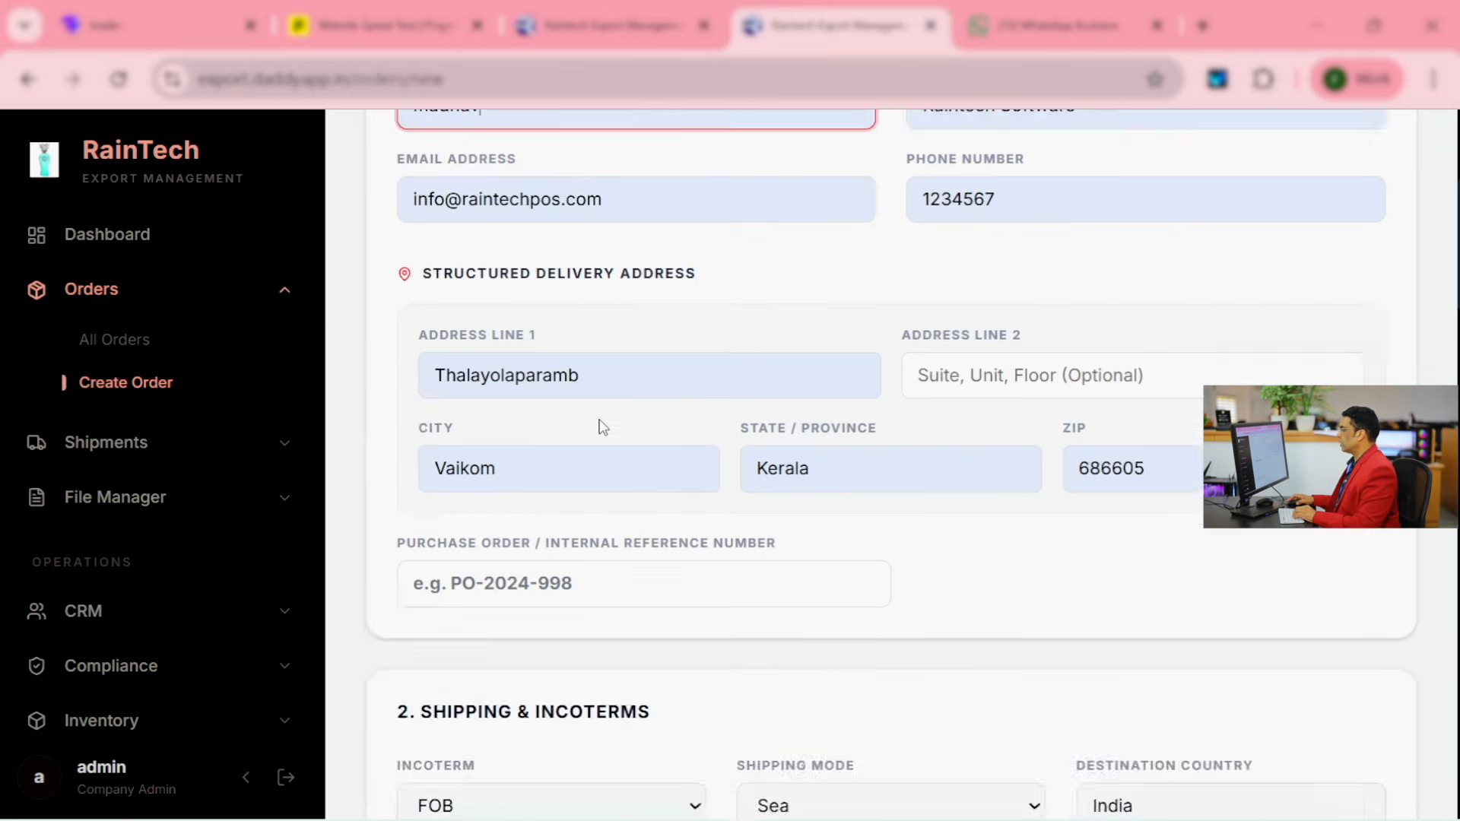
scroll(563, 493, down, 3)
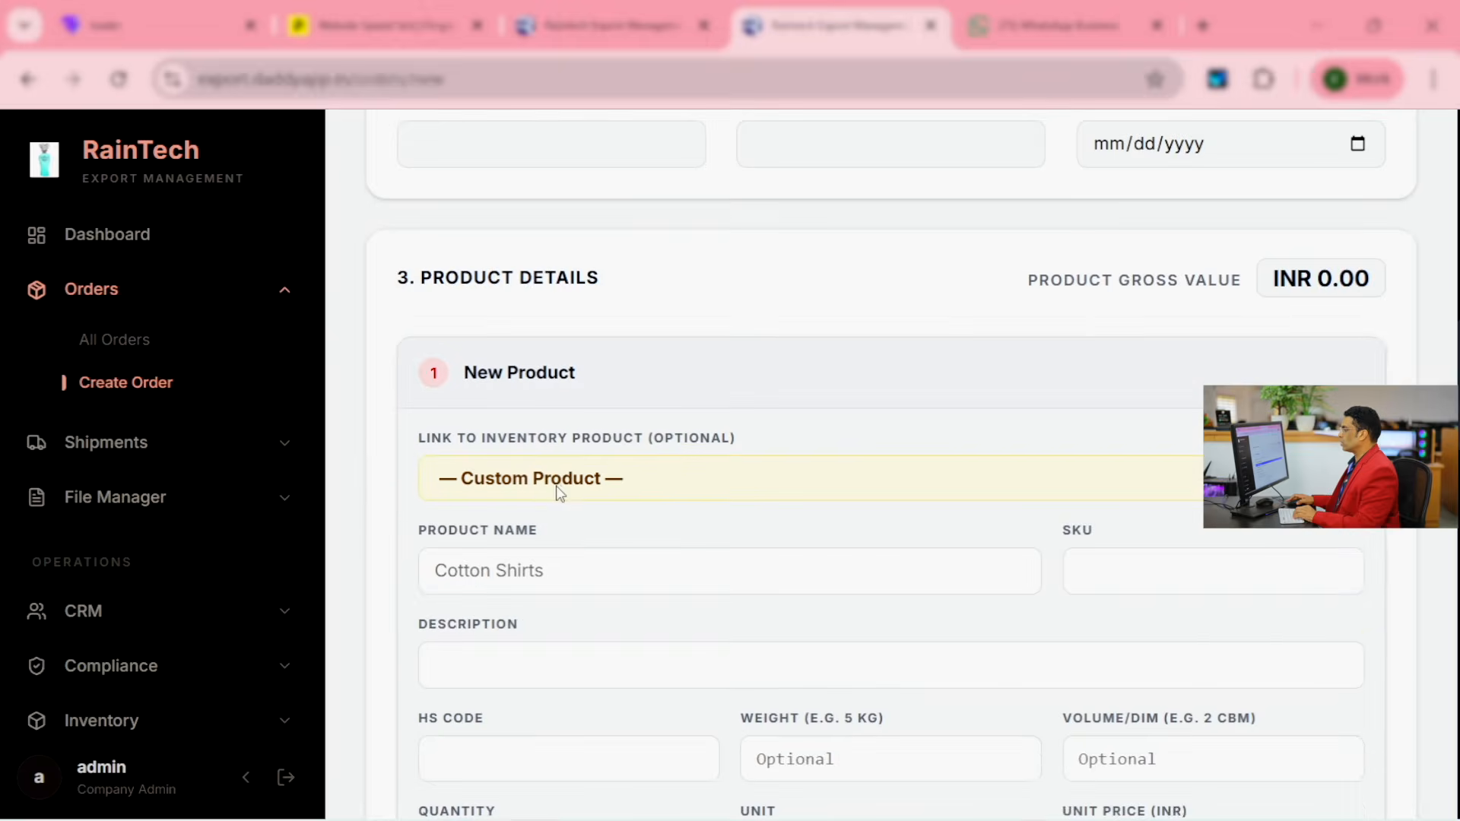
click(561, 480)
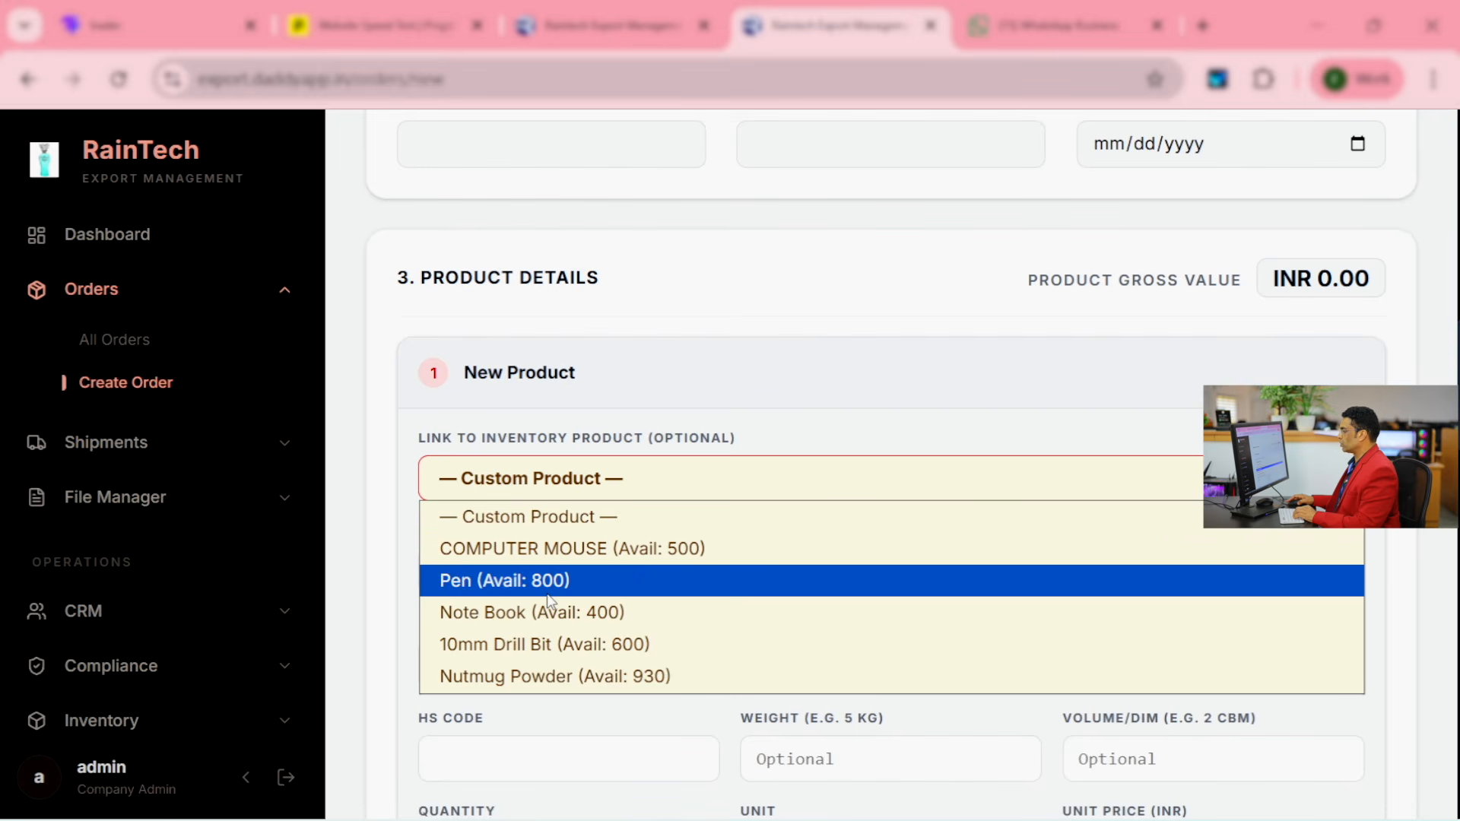
click(578, 549)
scroll(646, 533, down, 3)
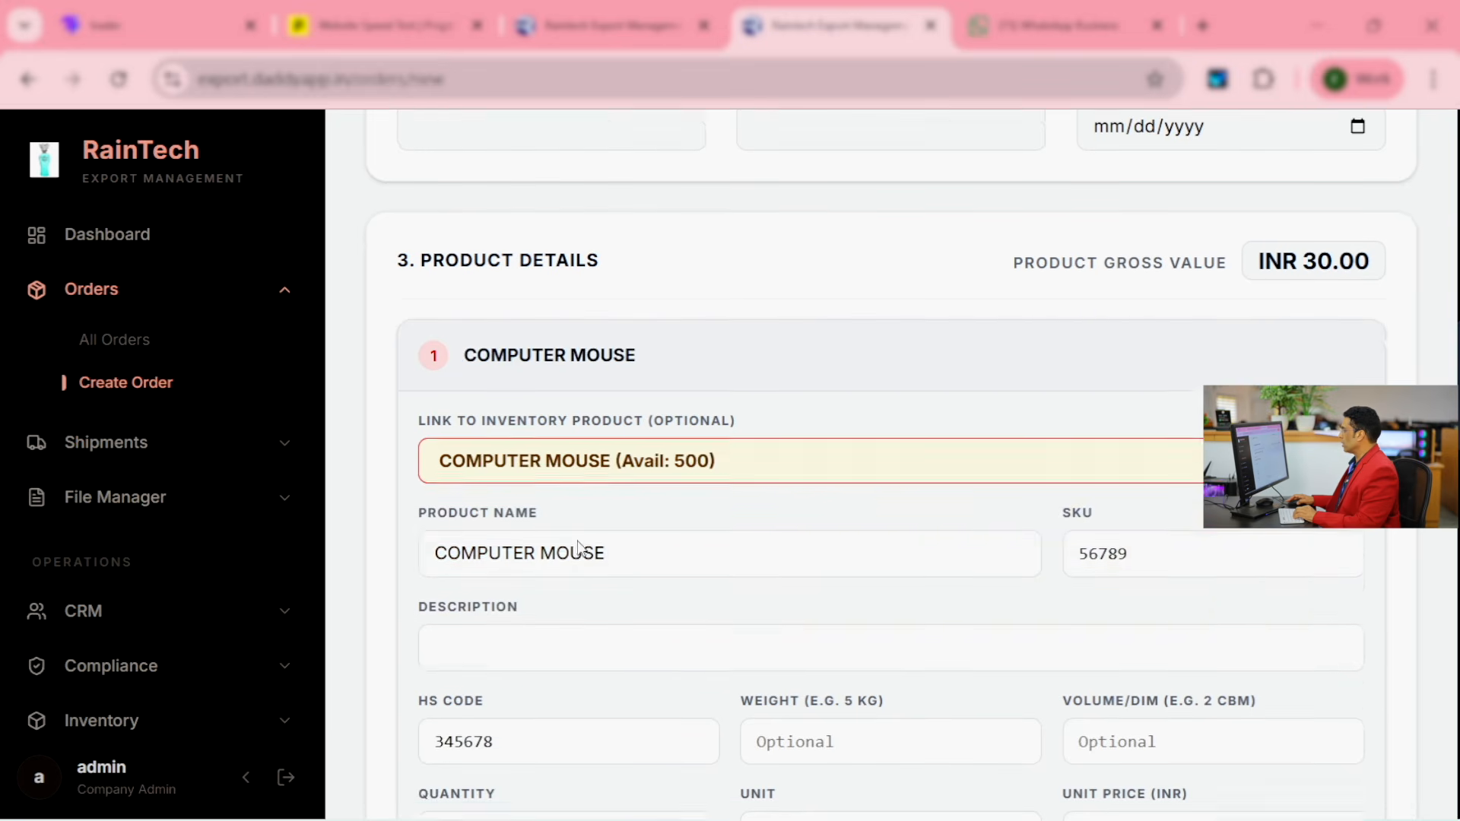
scroll(636, 576, down, 2)
click(460, 468)
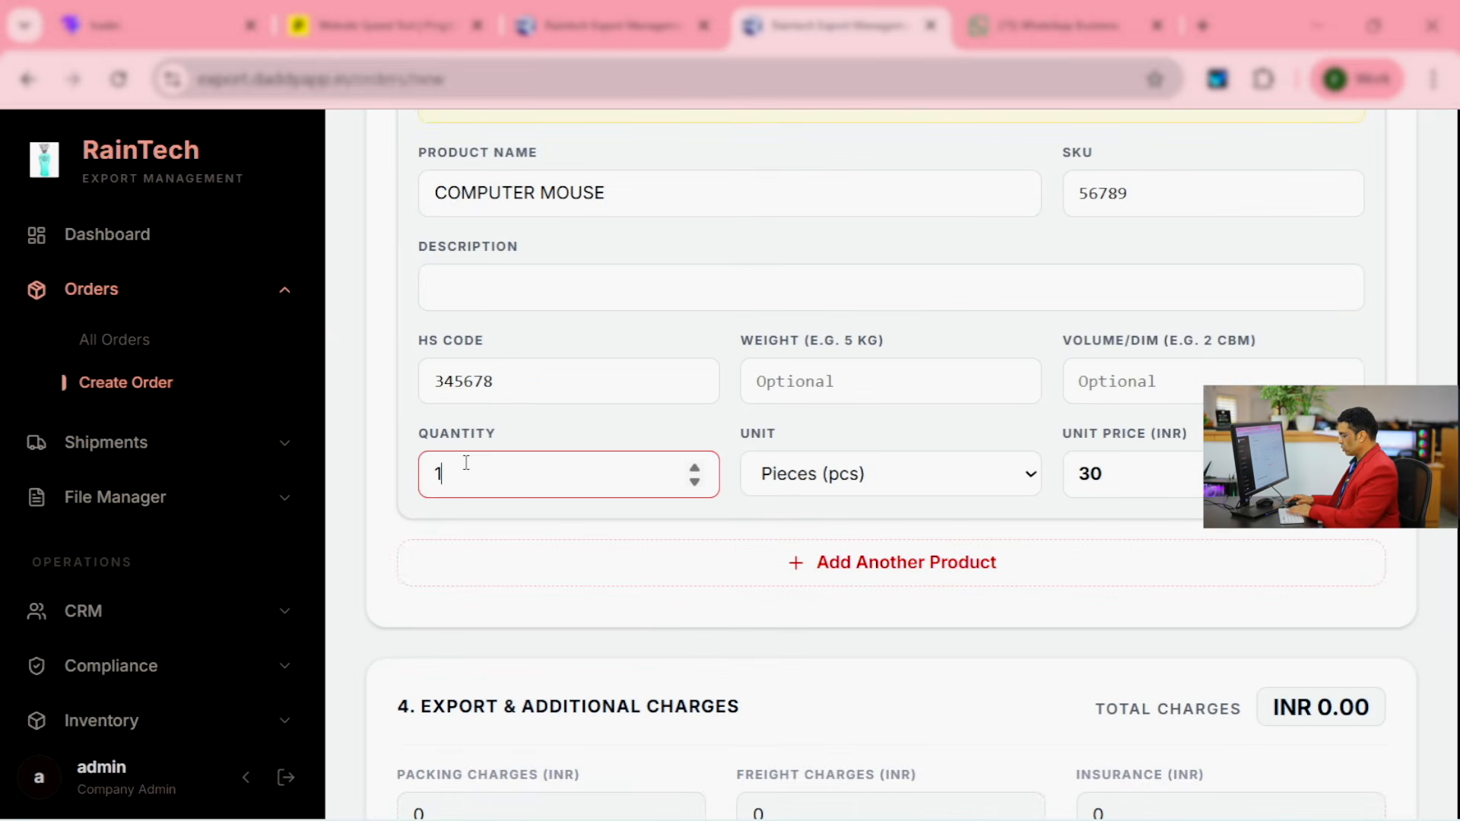
text(0)
scroll(466, 462, down, 5)
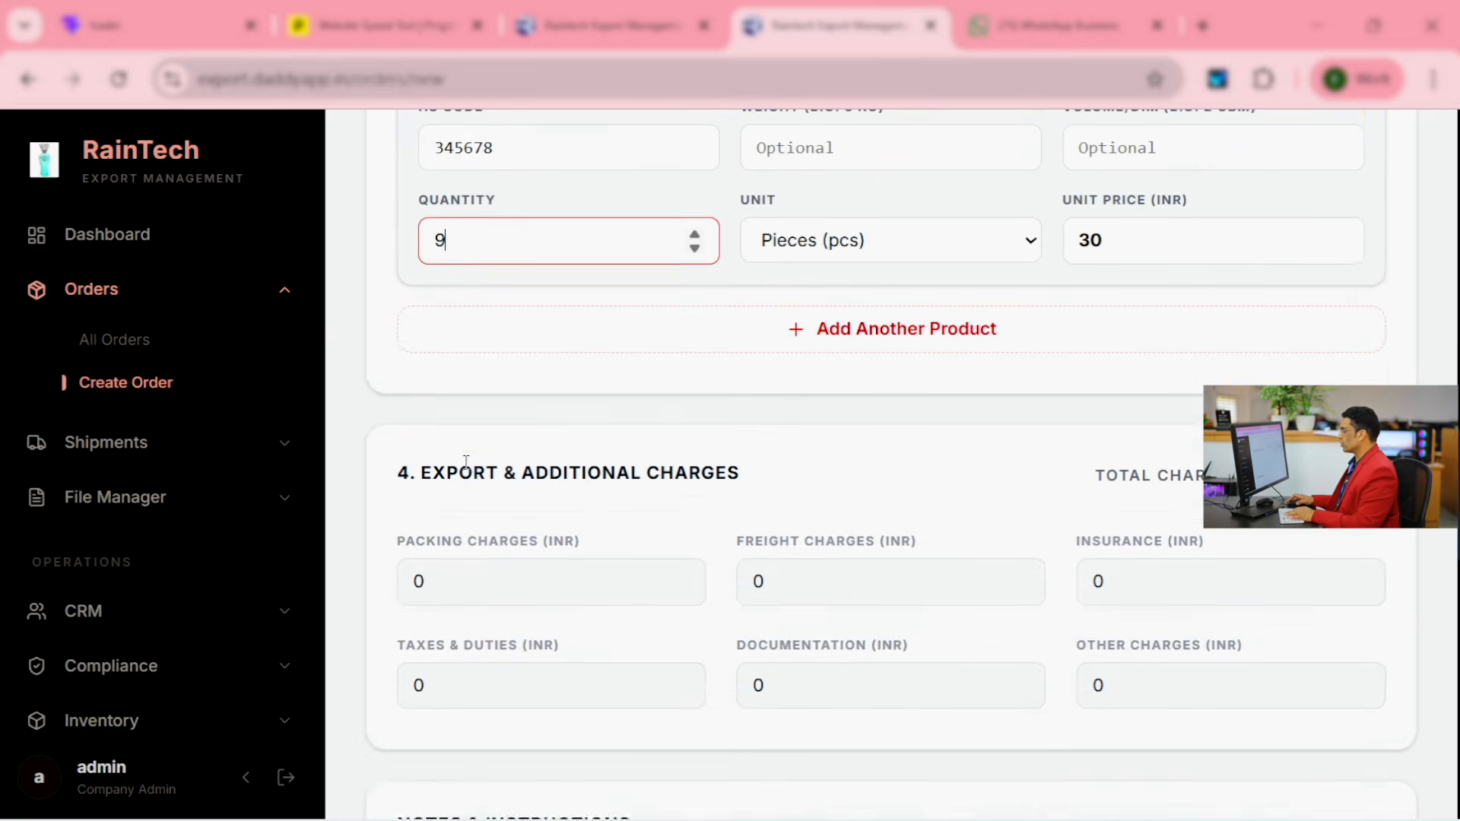
Step: Set the order's packing charges to INR 9.99 and save the complete order
click(471, 443)
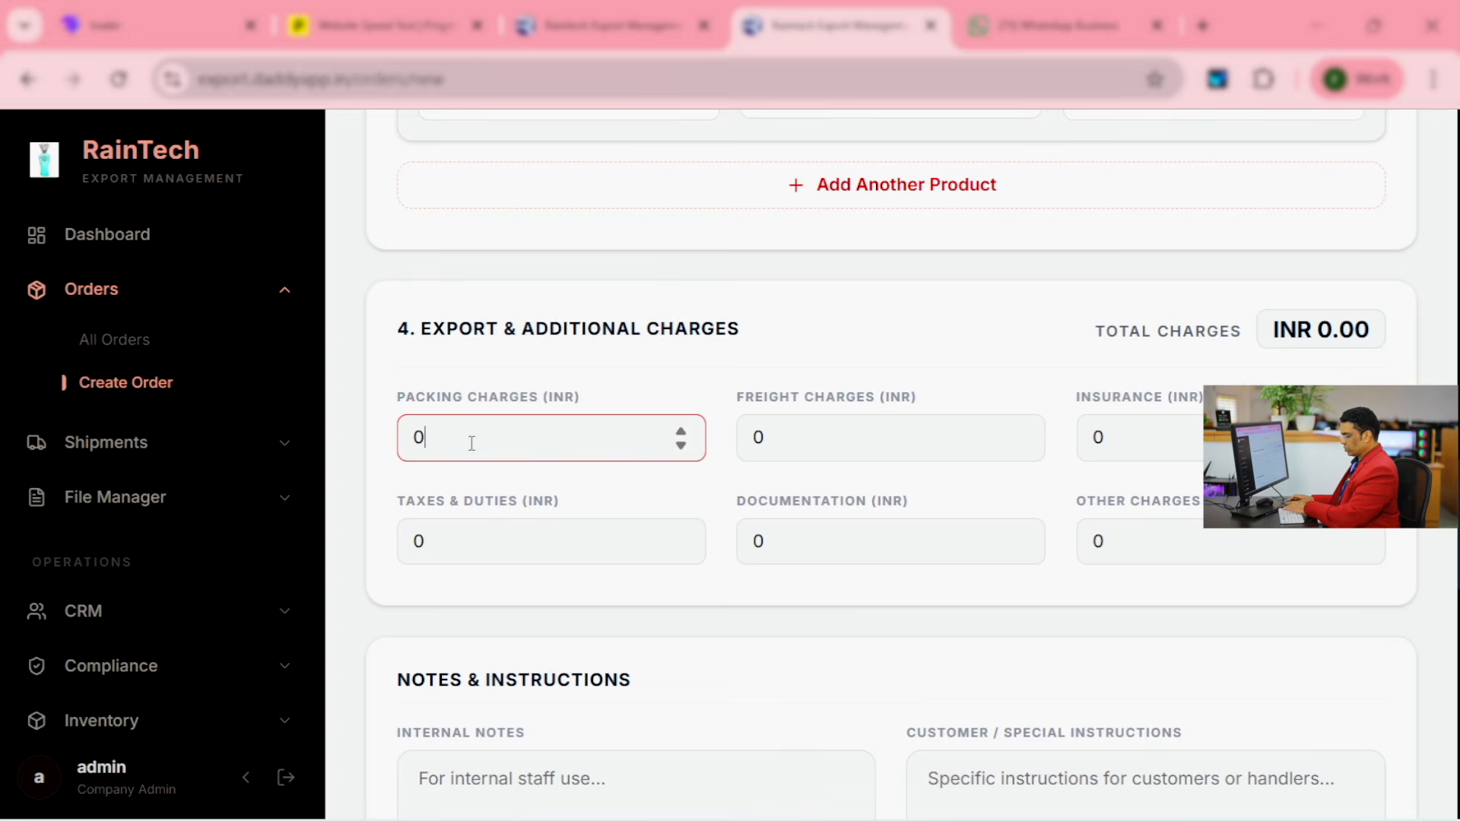
scroll(472, 445, down, 10)
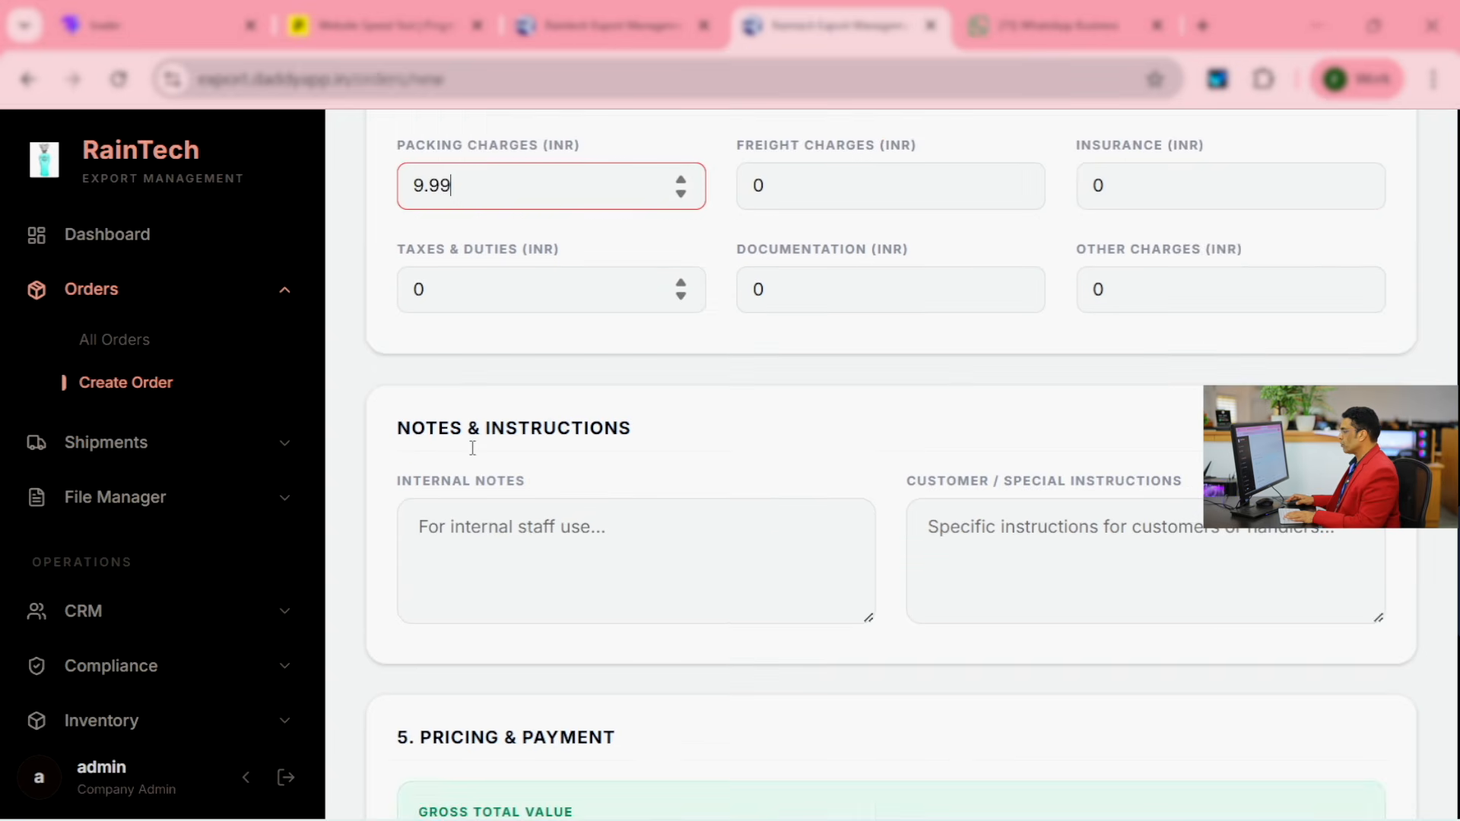
scroll(491, 454, up, 15)
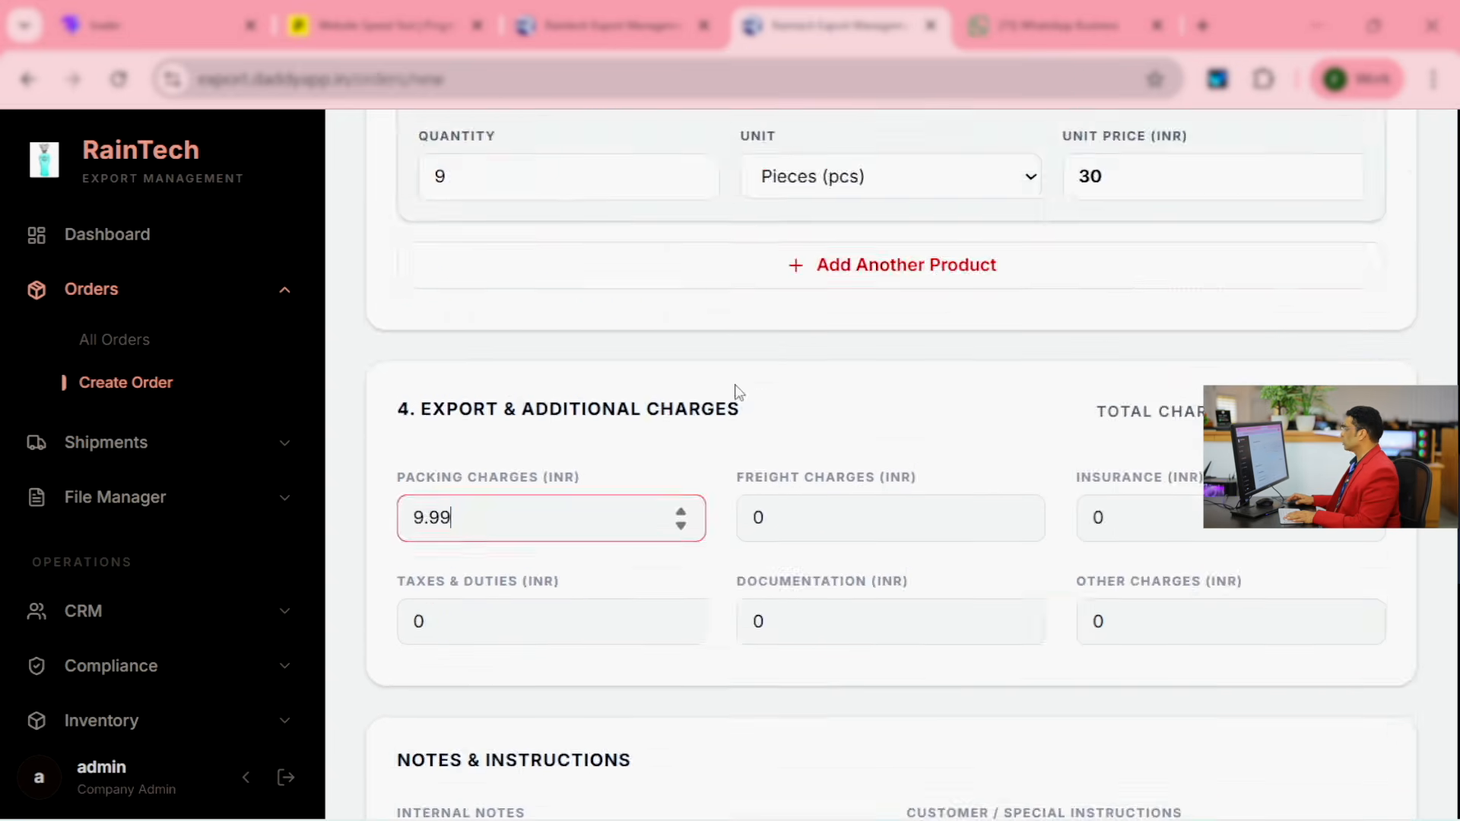
scroll(478, 401, up, 10)
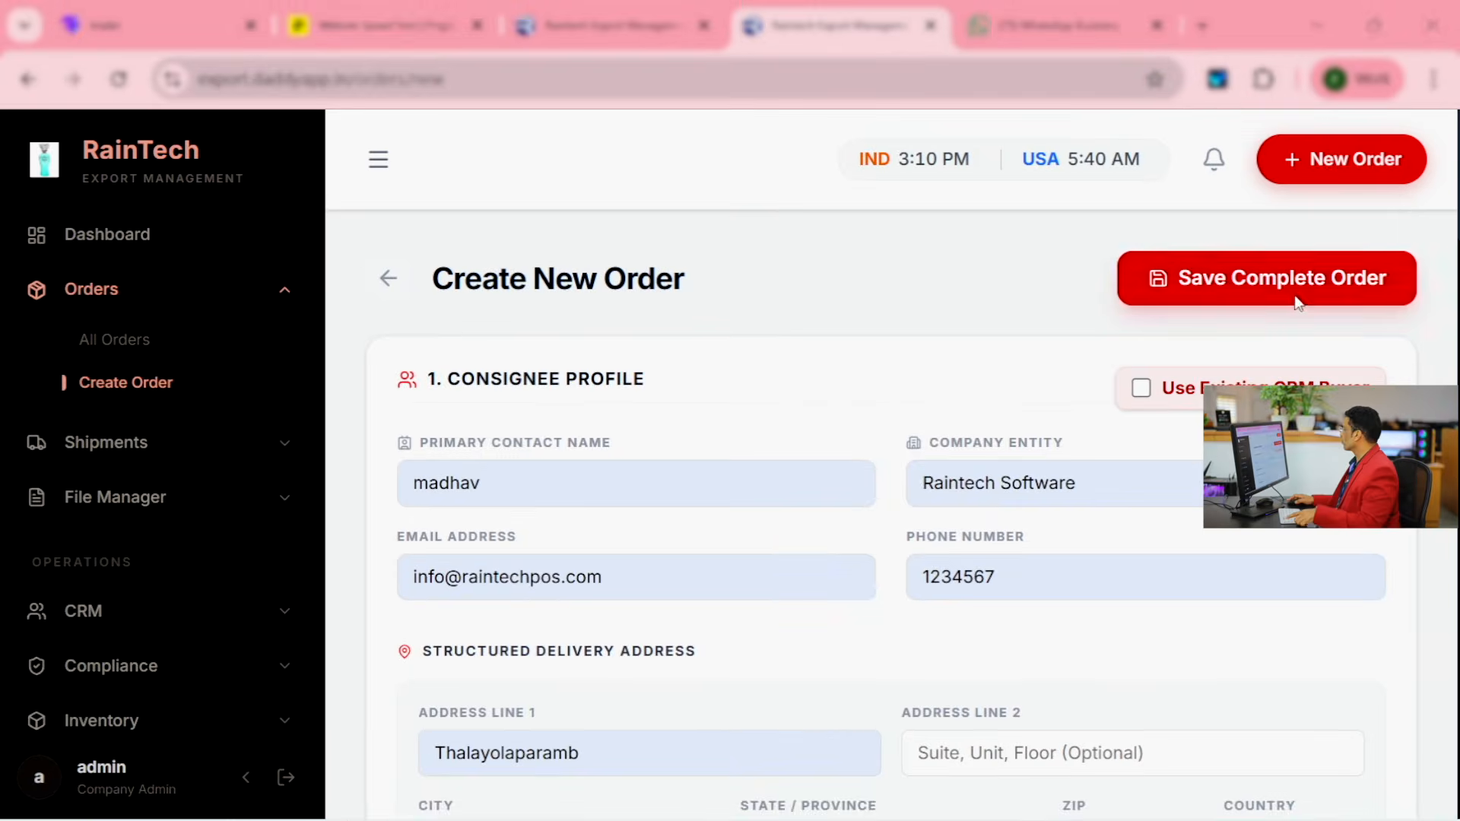
click(1152, 270)
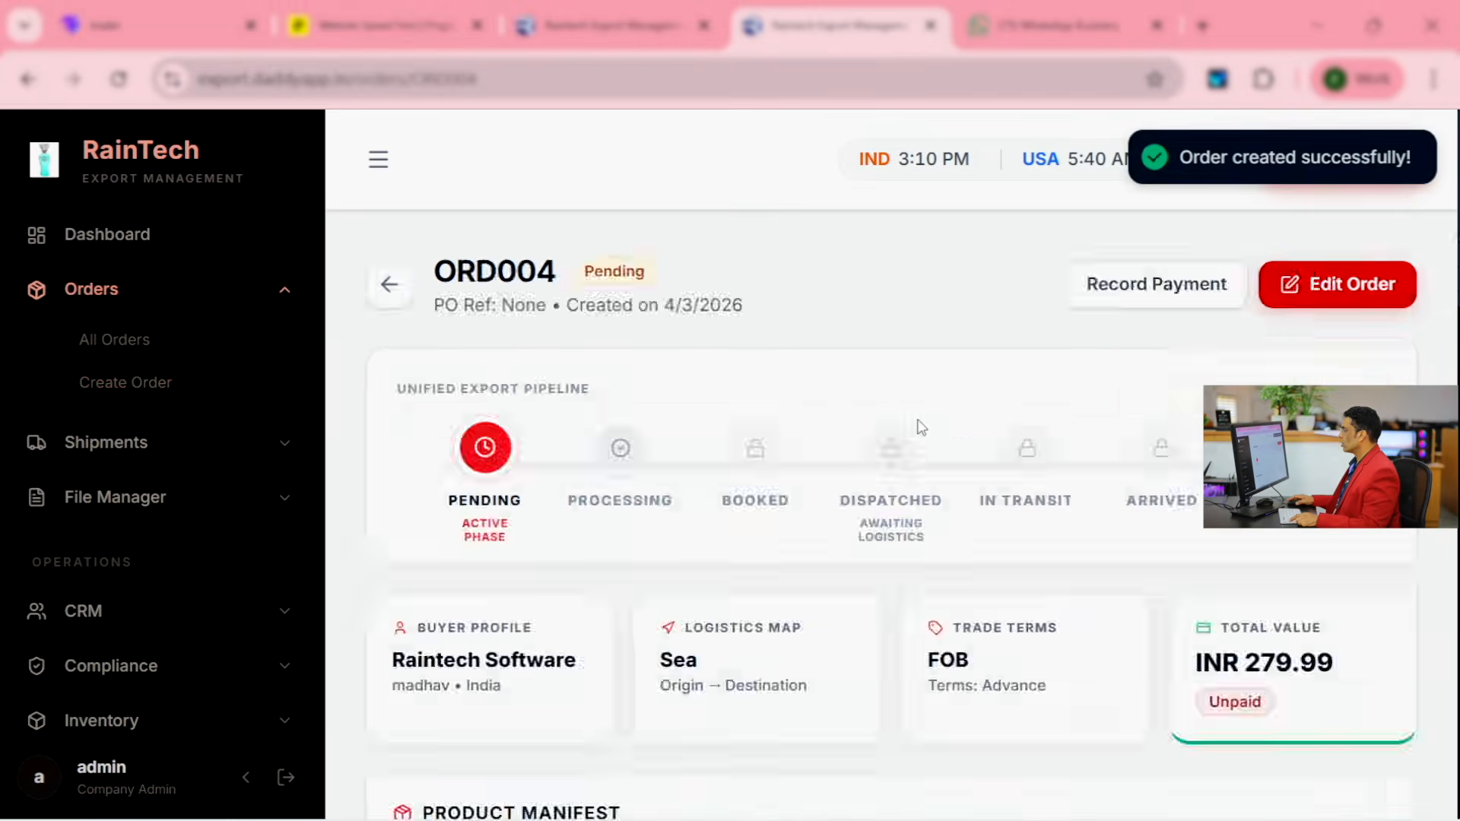
Step: Generate the new order's commercial invoice, check its charges and balance due, and return to the main dashboard
scroll(821, 469, down, 20)
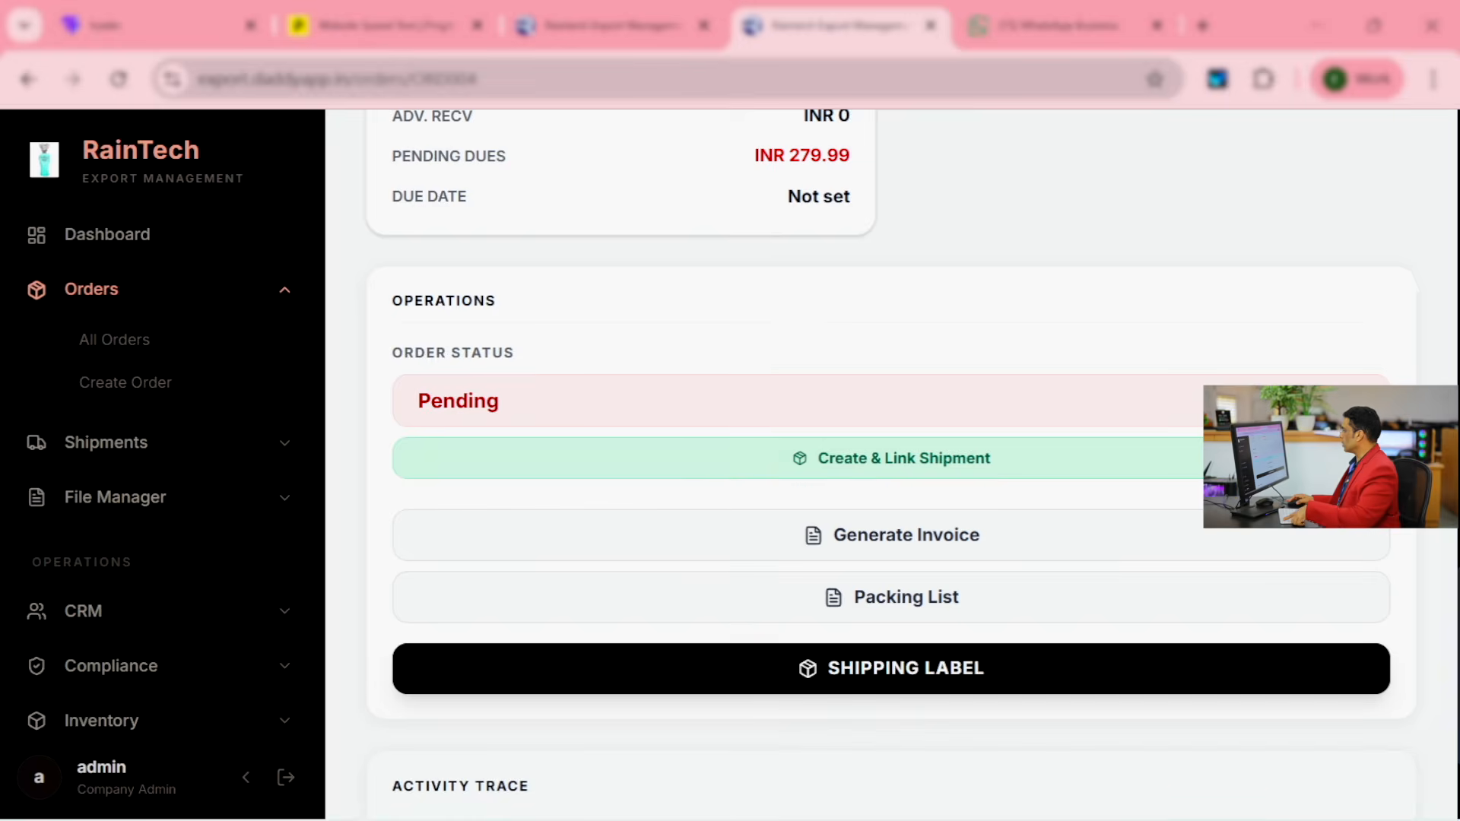
click(924, 536)
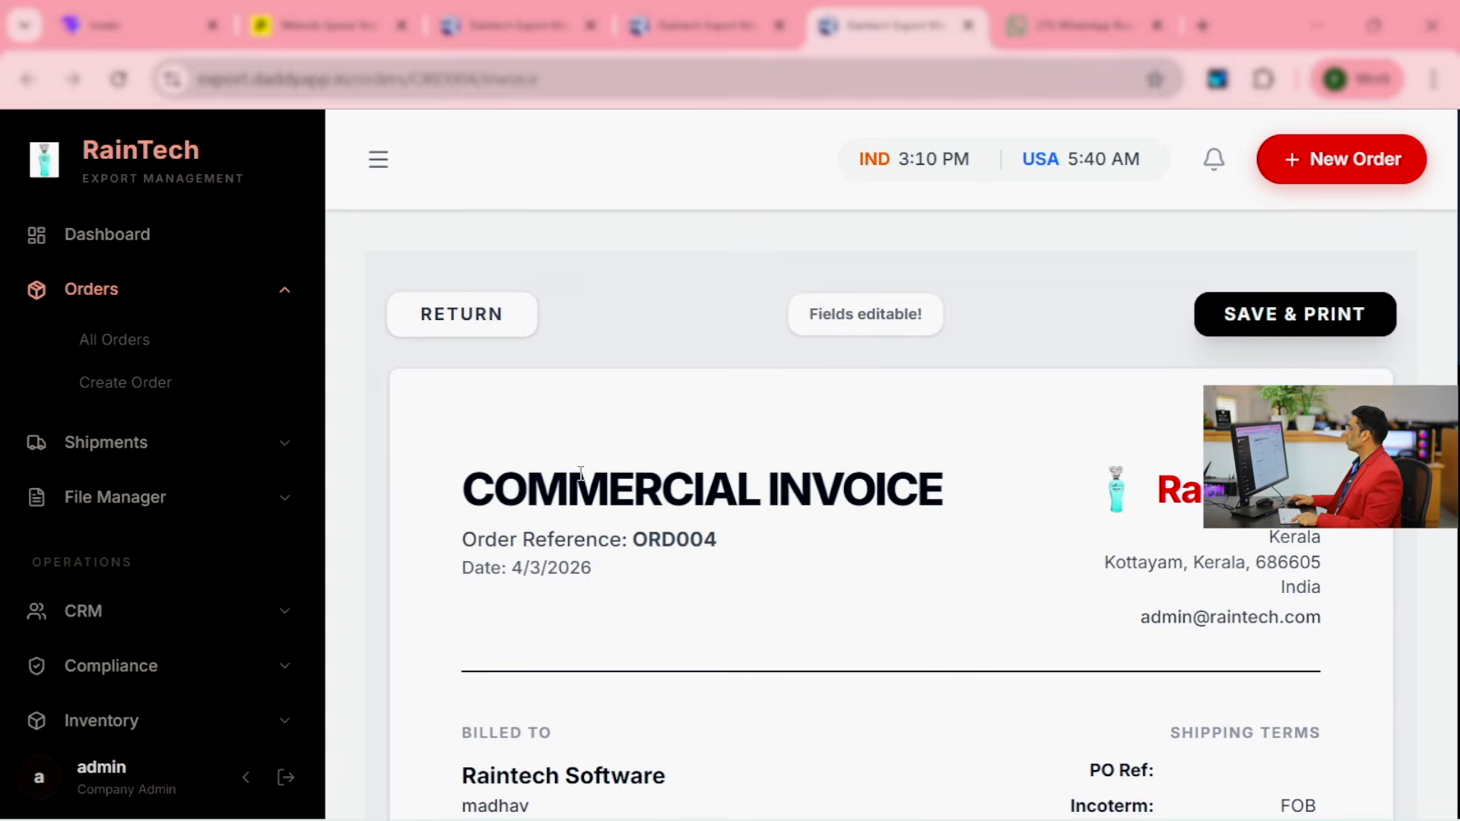
scroll(609, 494, down, 12)
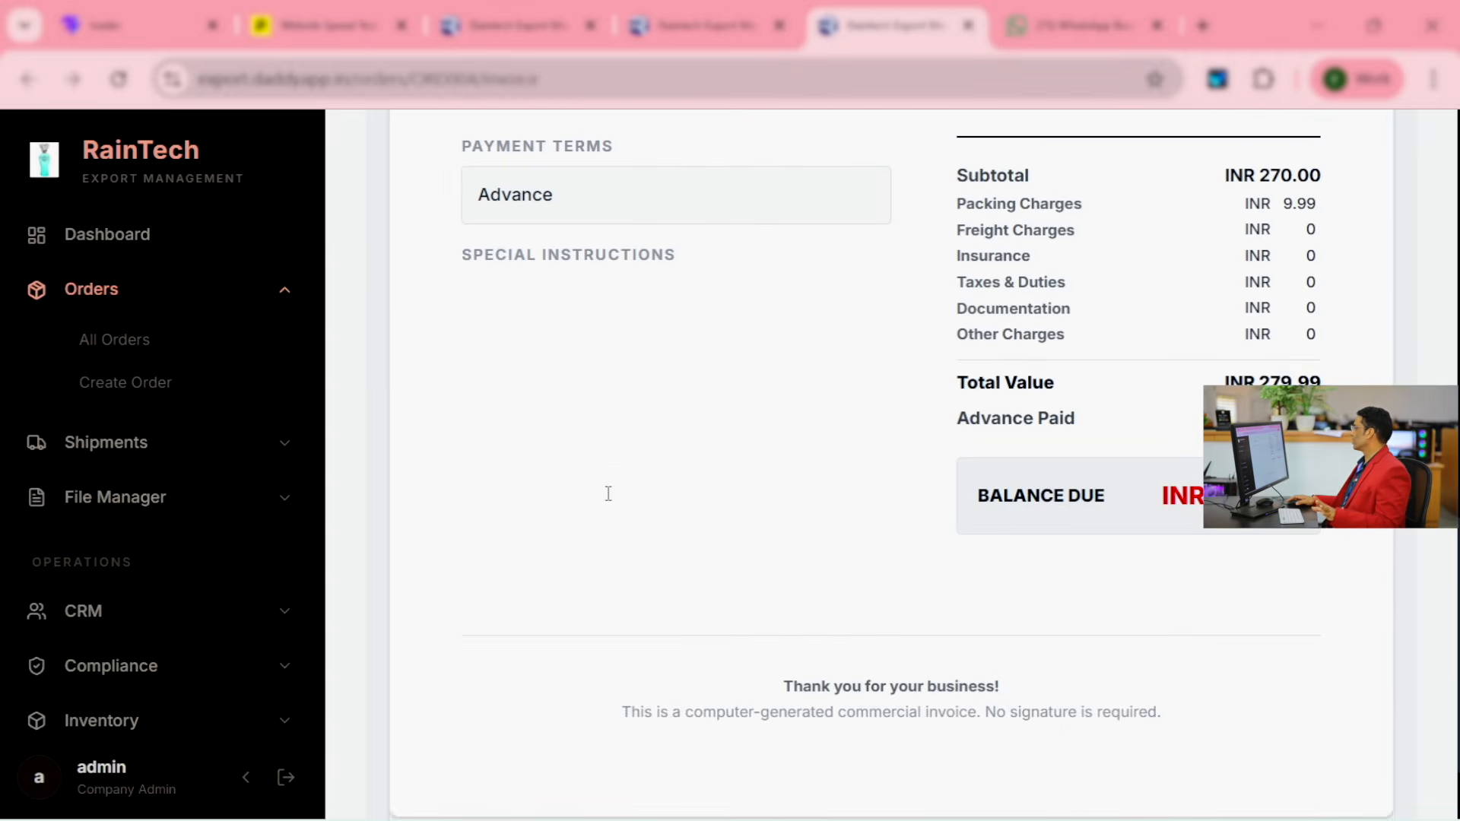
scroll(609, 498, down, 2)
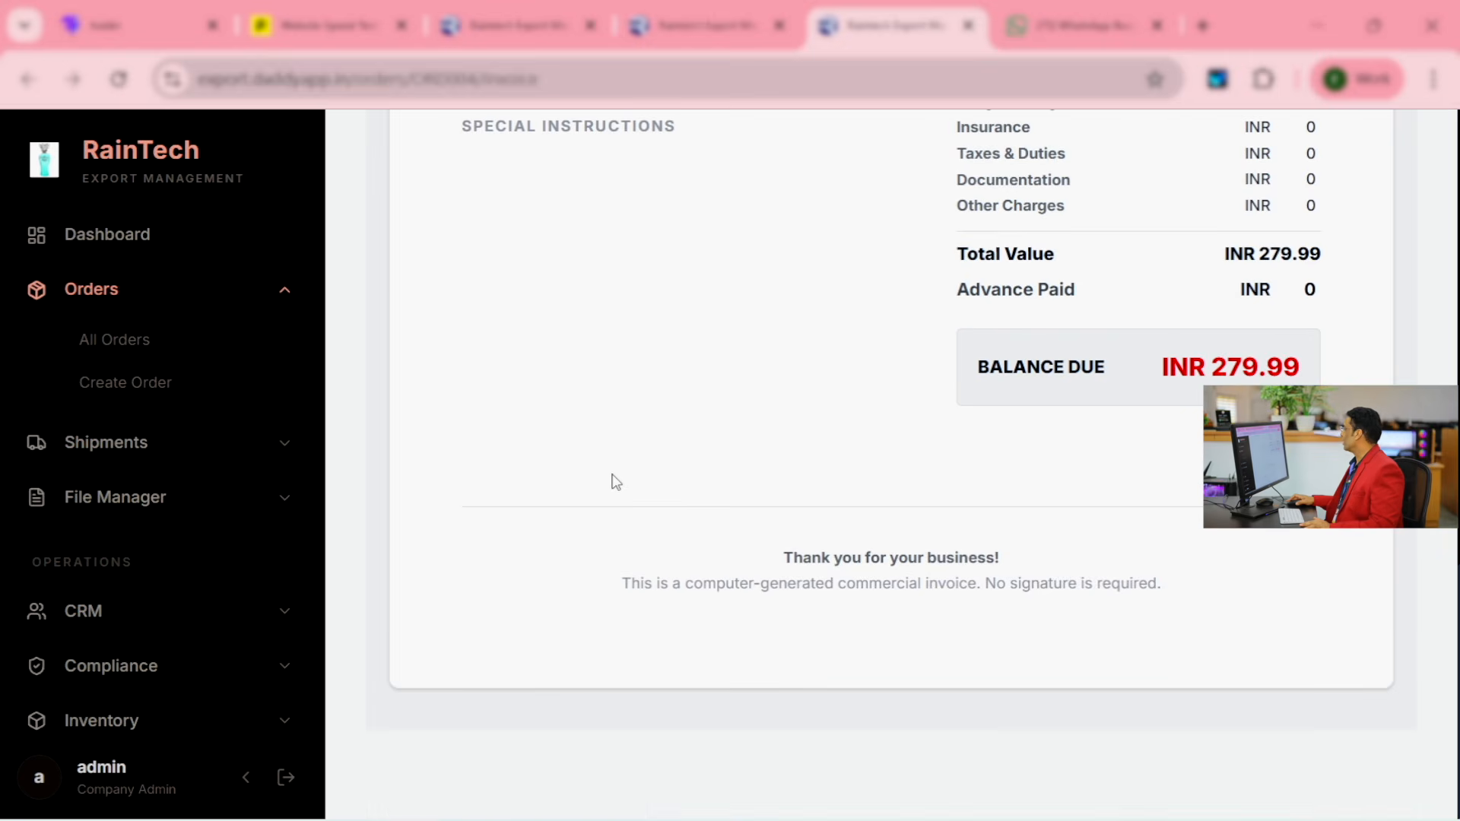
scroll(615, 483, up, 15)
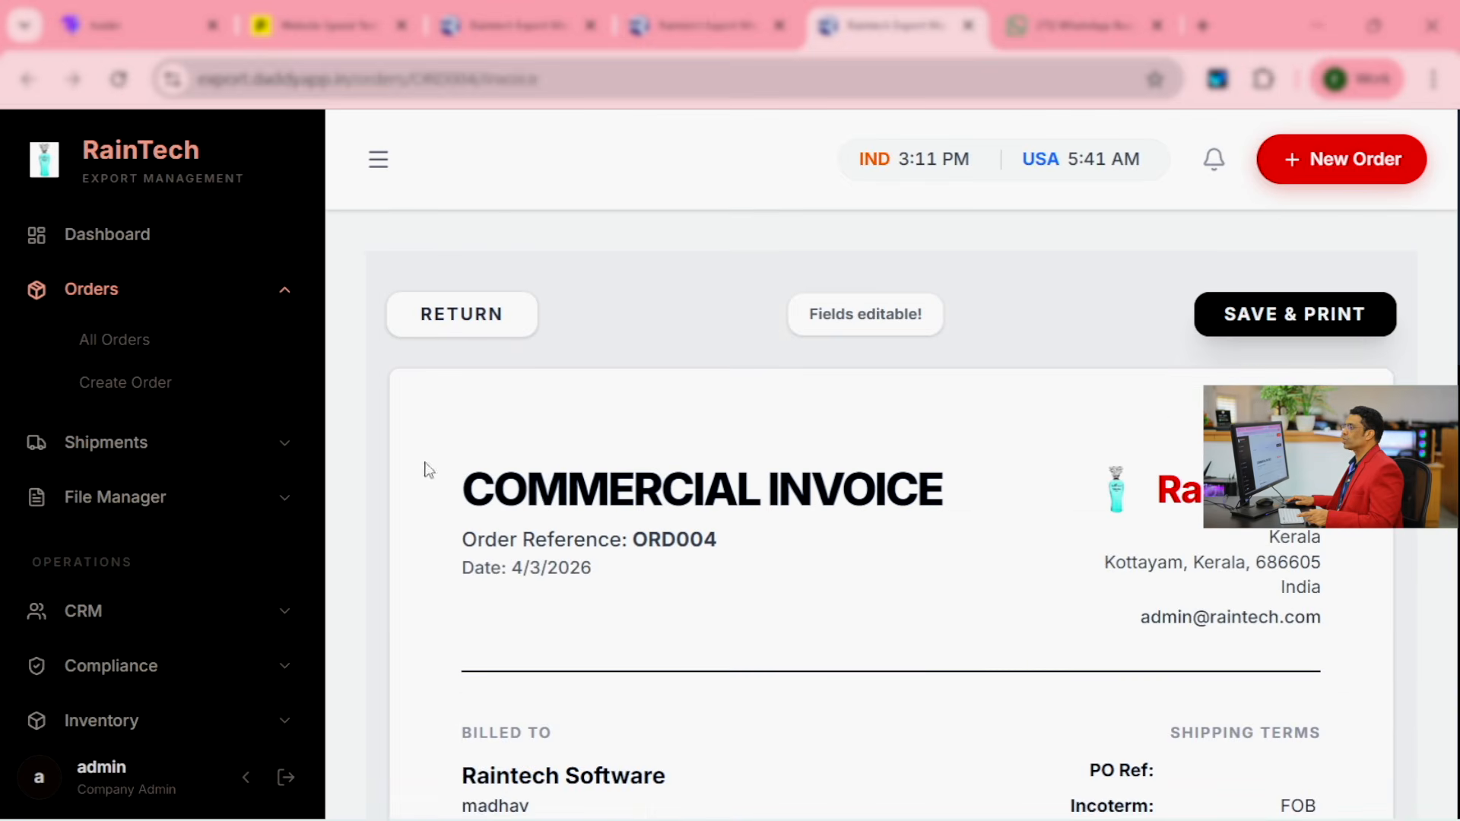
click(112, 237)
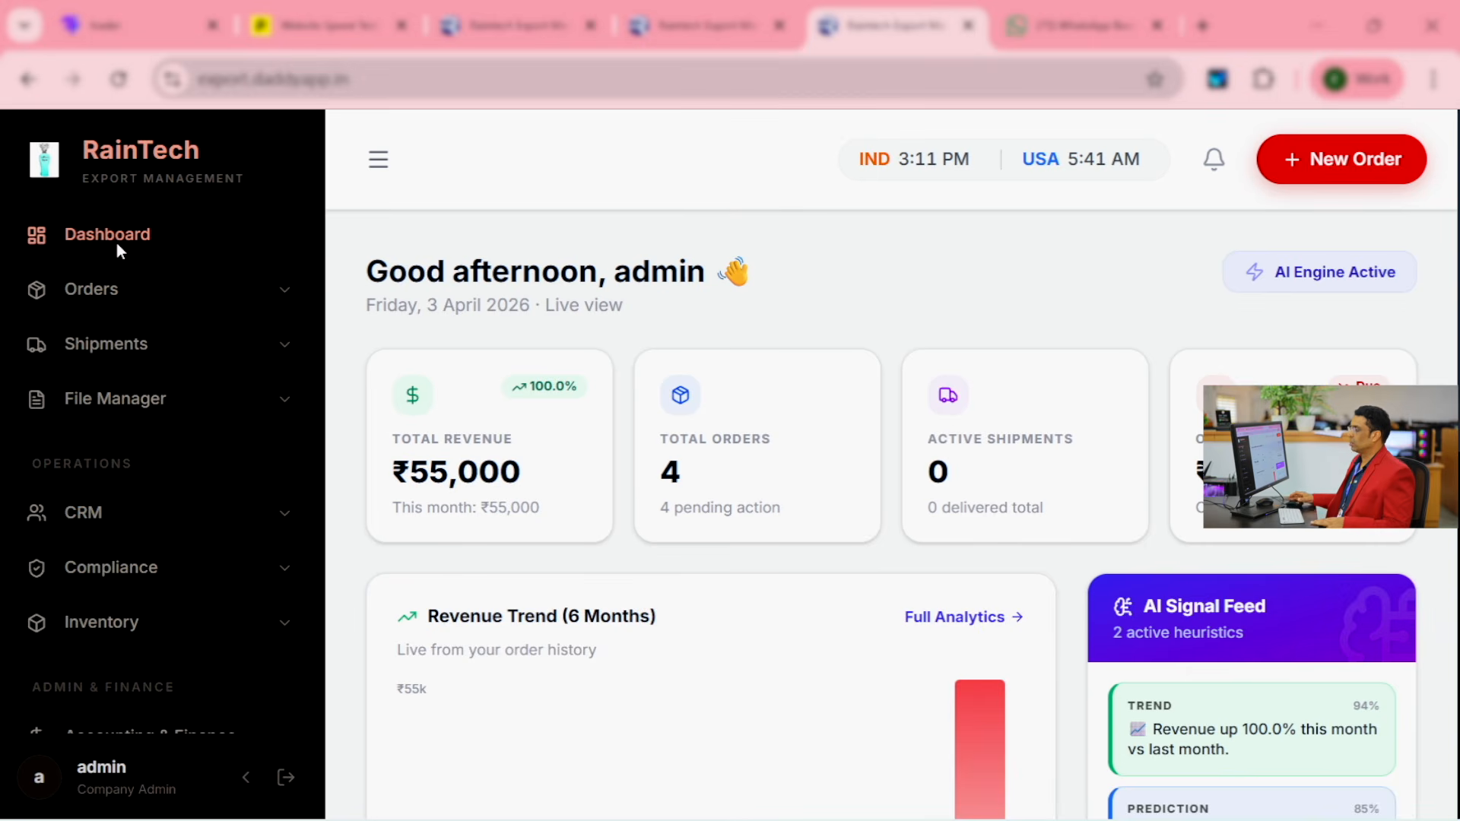
Step: Open the system's settings preferences to view the company profile configuration
scroll(176, 601, down, 5)
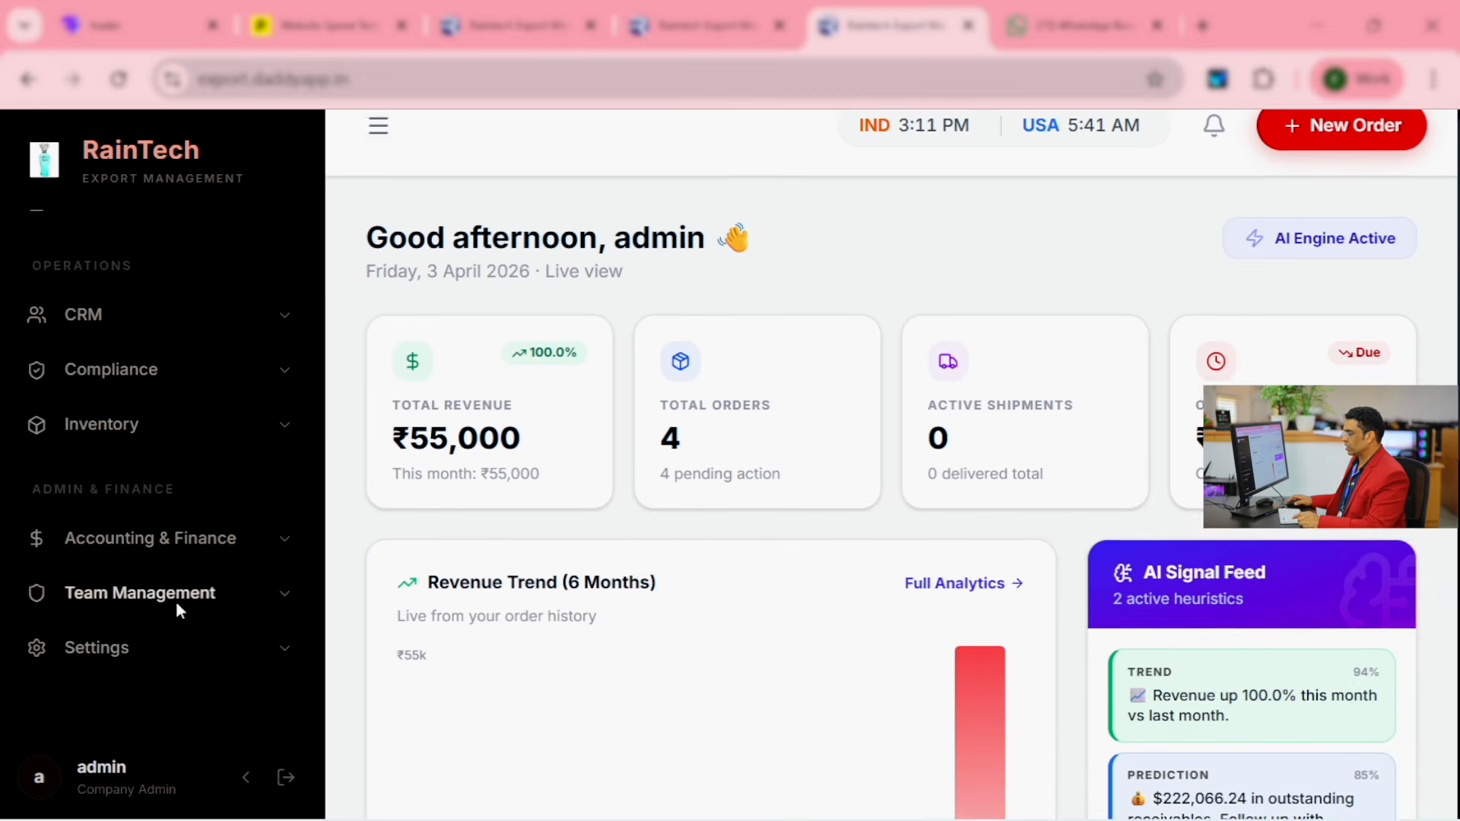
click(134, 648)
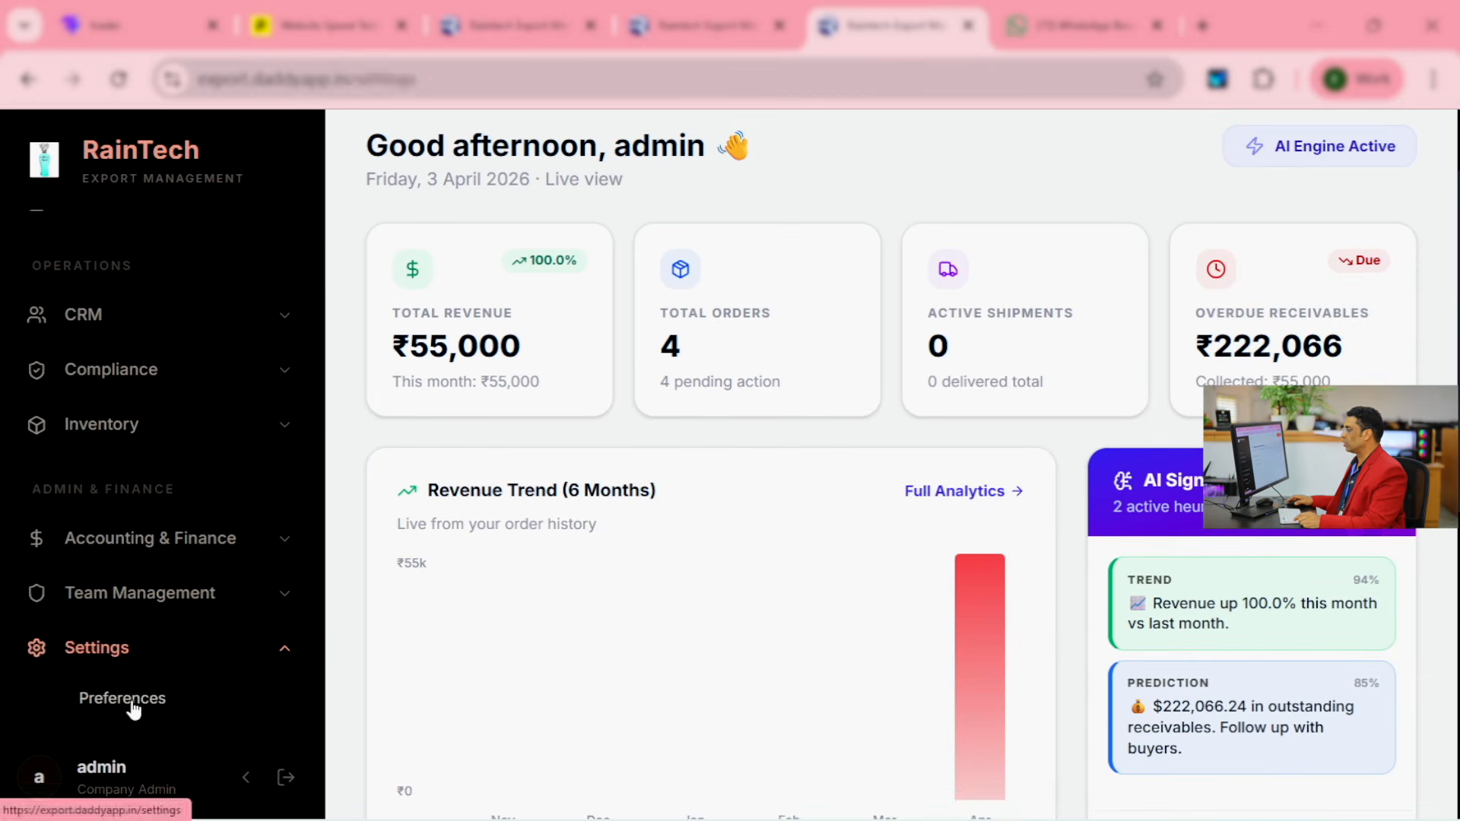
click(130, 701)
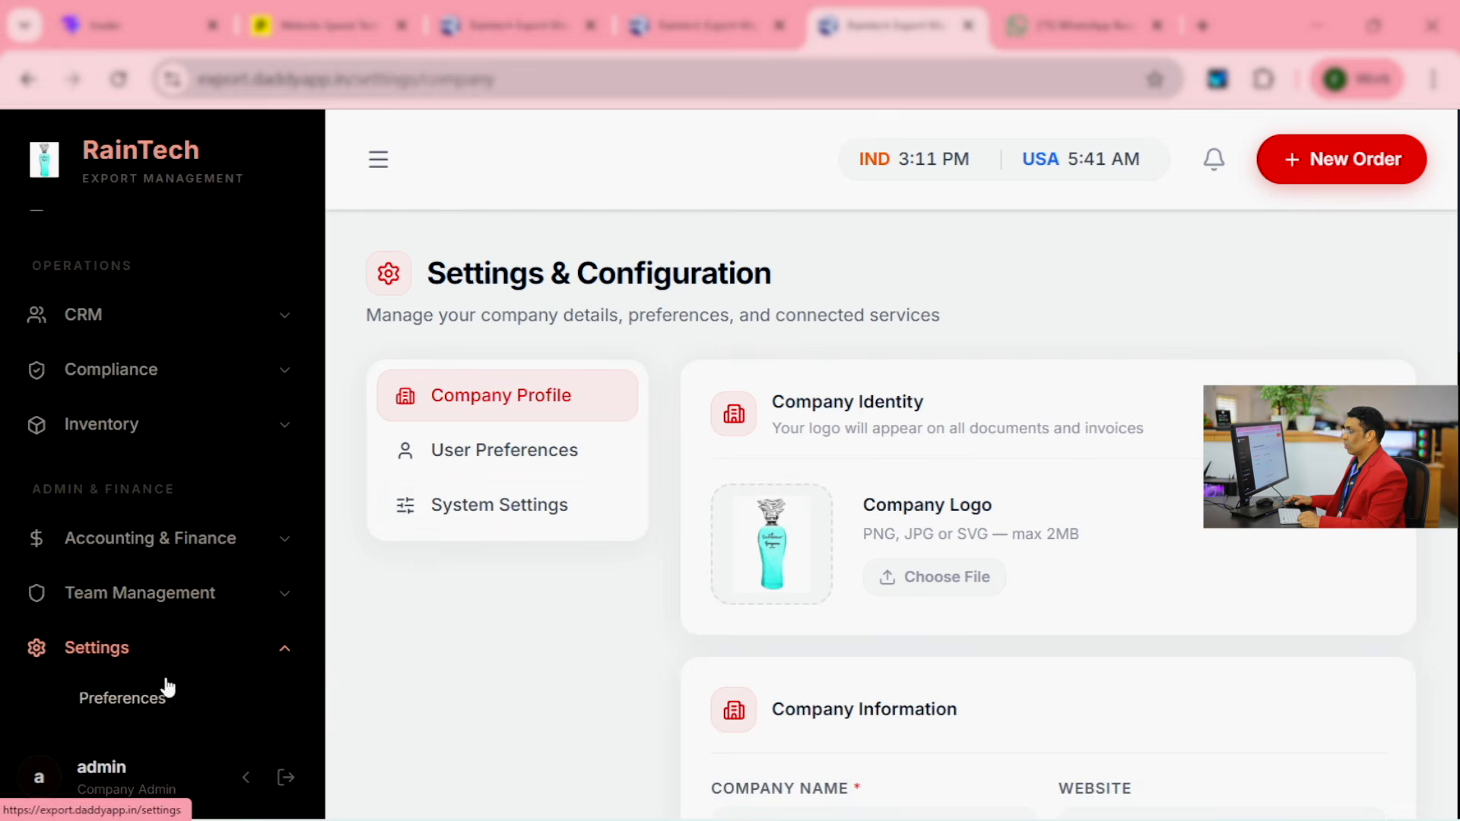
Step: Open the team's roles and permissions and select the Staff role to show its module access
click(154, 592)
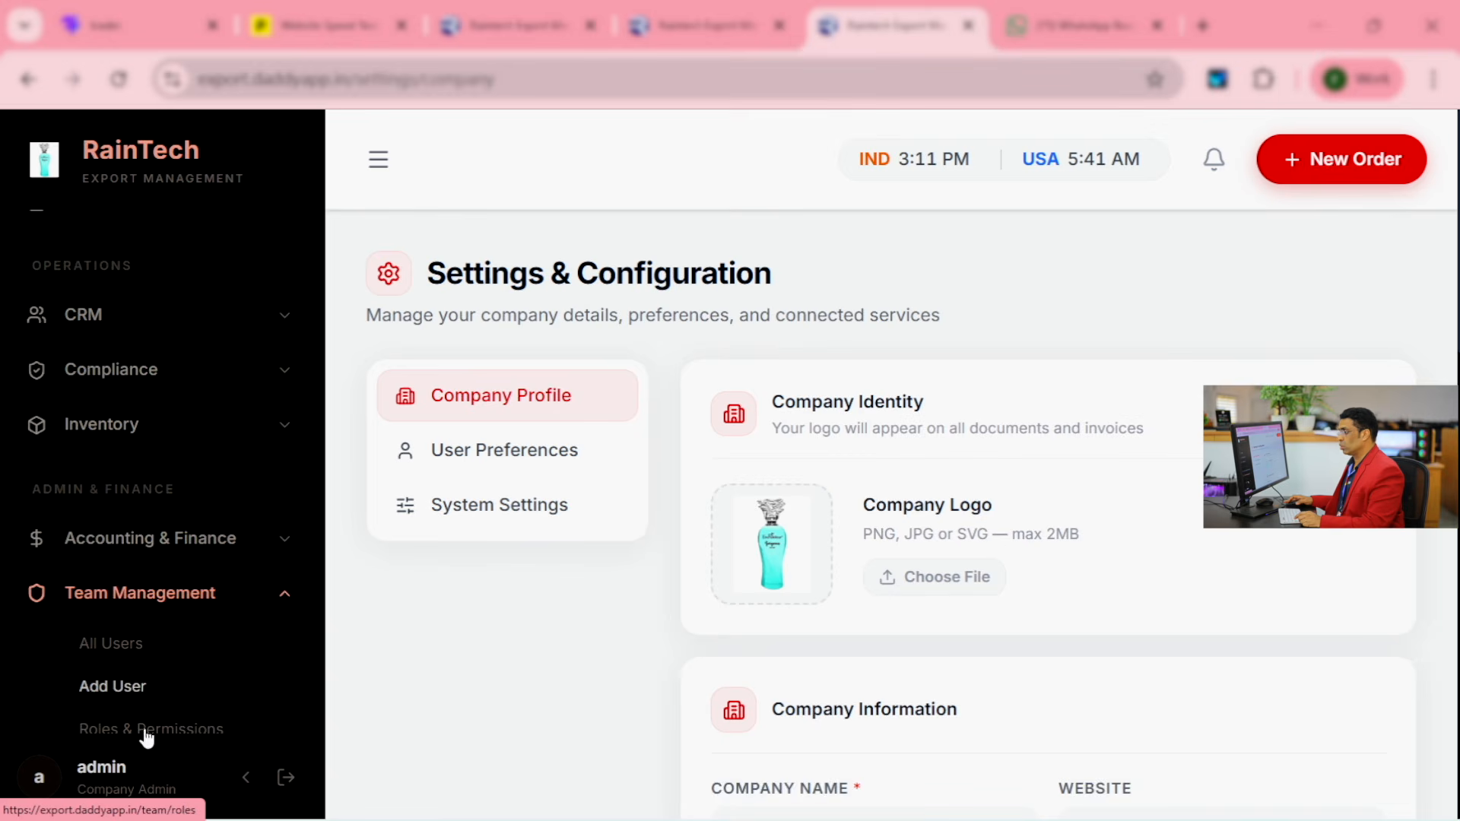
scroll(137, 661, down, 2)
click(120, 609)
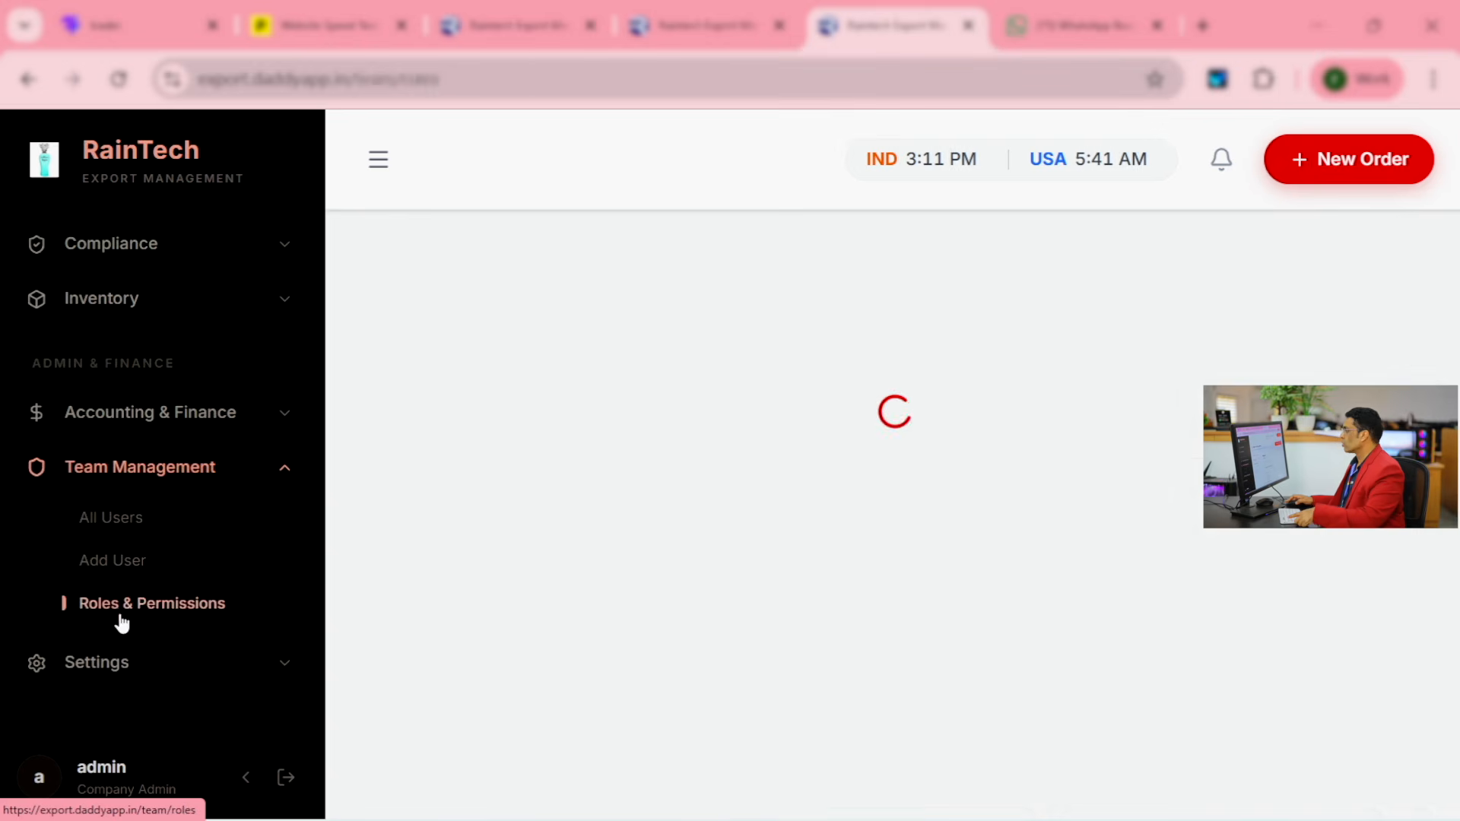
scroll(741, 613, down, 5)
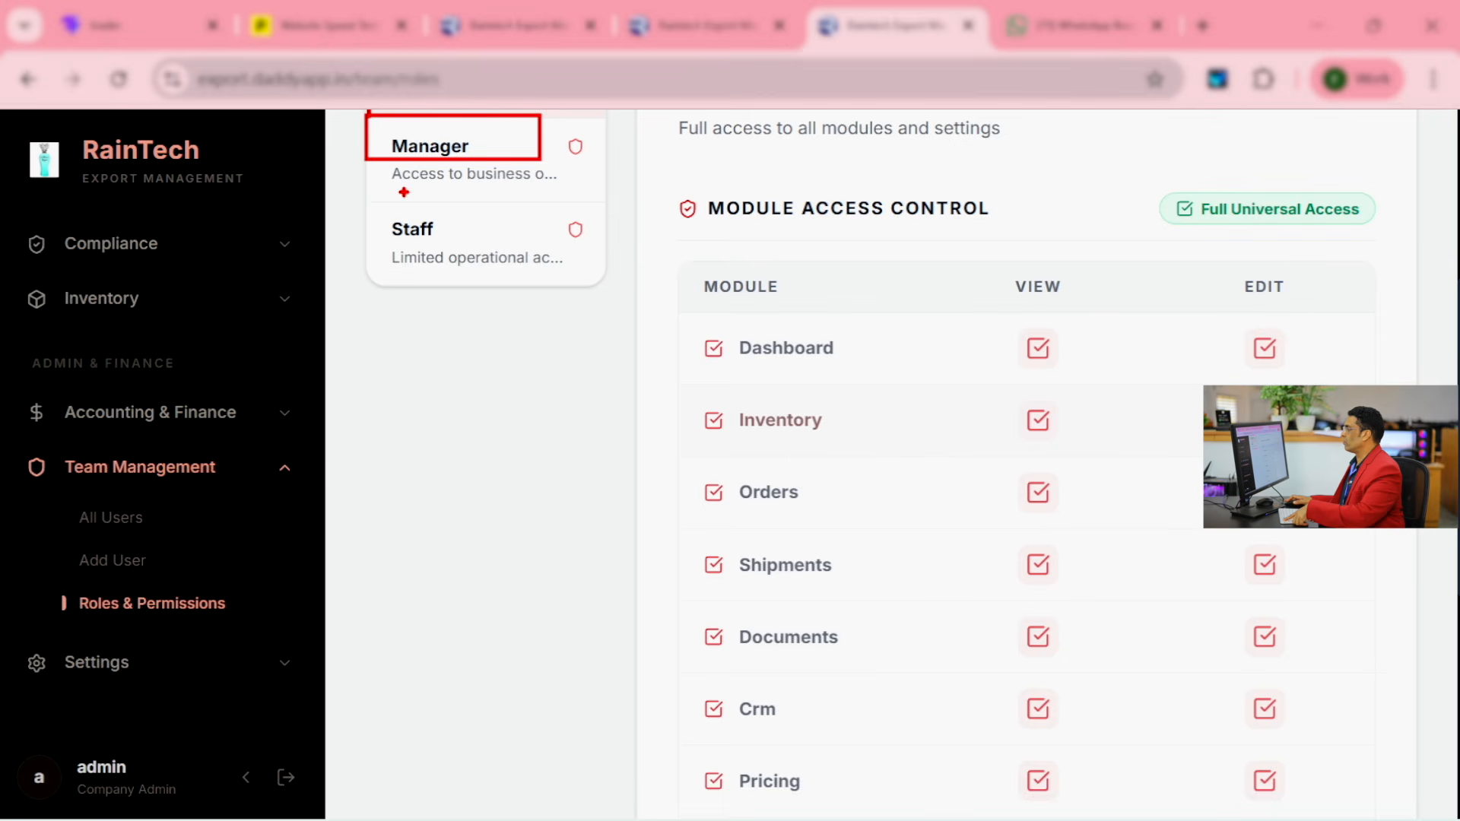
click(440, 251)
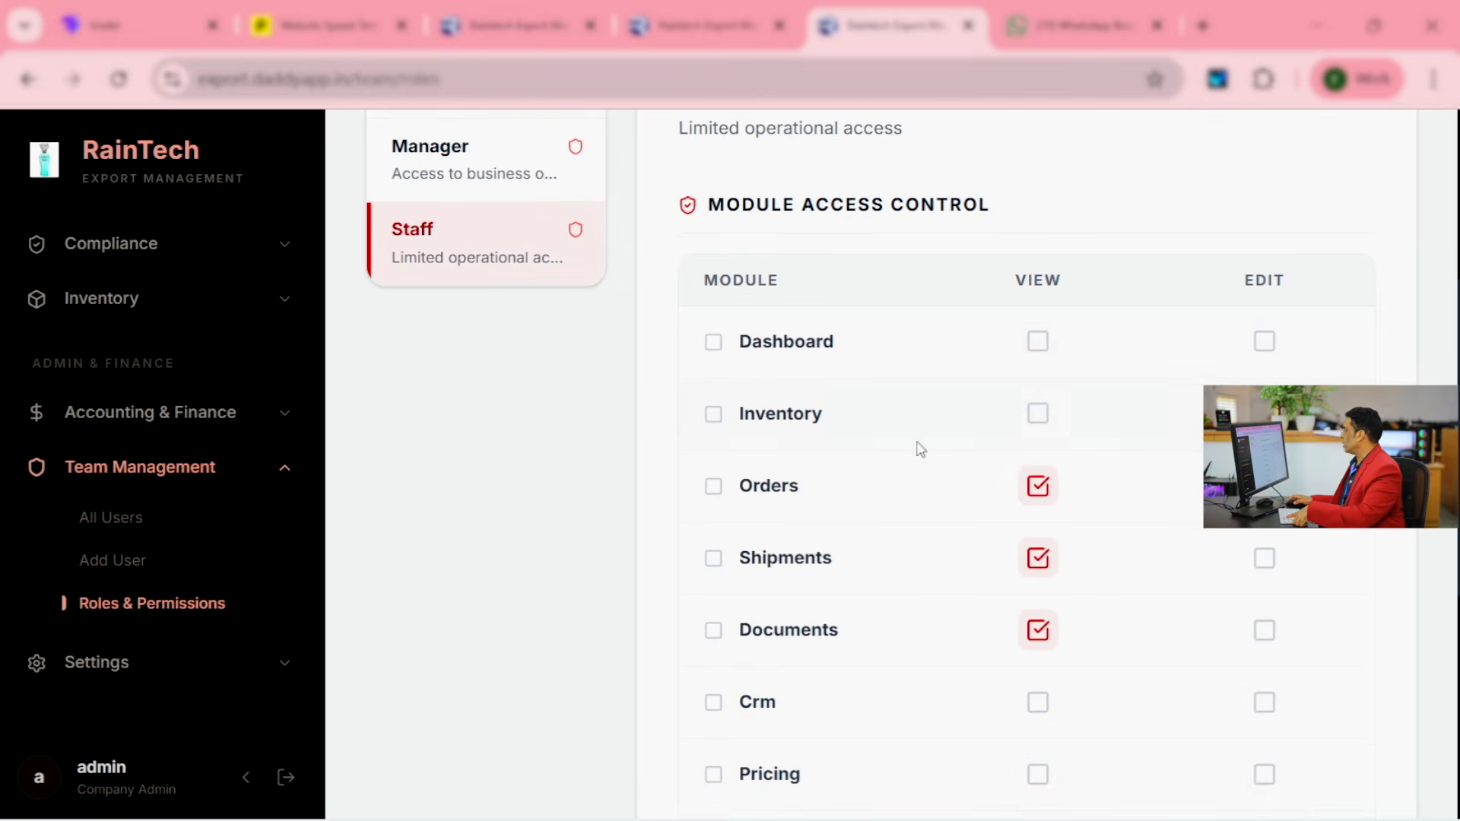
Step: Grant the Staff role view access to the Dashboard and Inventory modules and save the changes
click(1039, 415)
click(1039, 415)
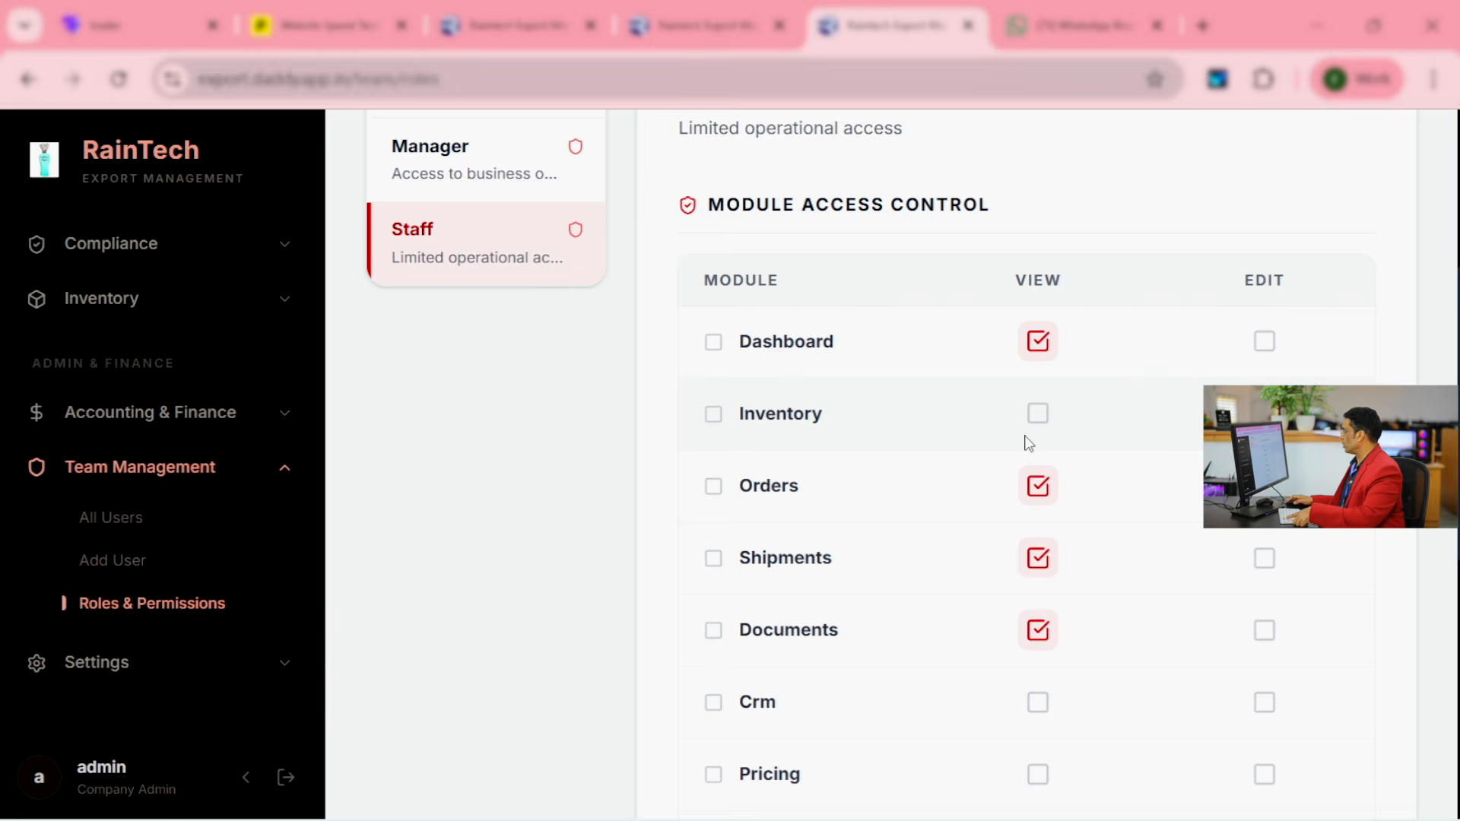
click(1039, 415)
scroll(1048, 422, down, 8)
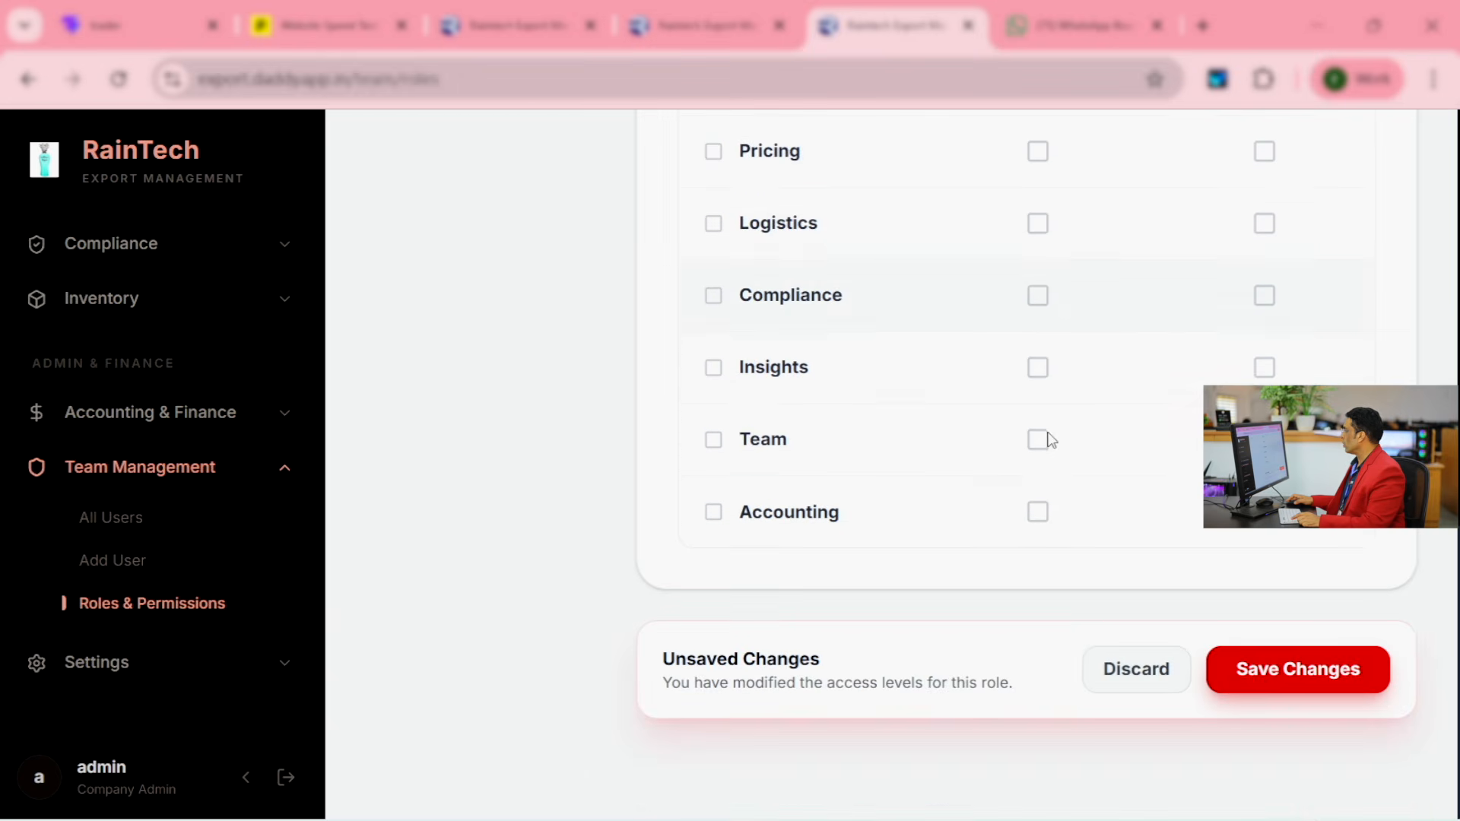
scroll(1134, 548, up, 2)
scroll(1199, 718, down, 2)
click(1254, 675)
scroll(708, 752, up, 5)
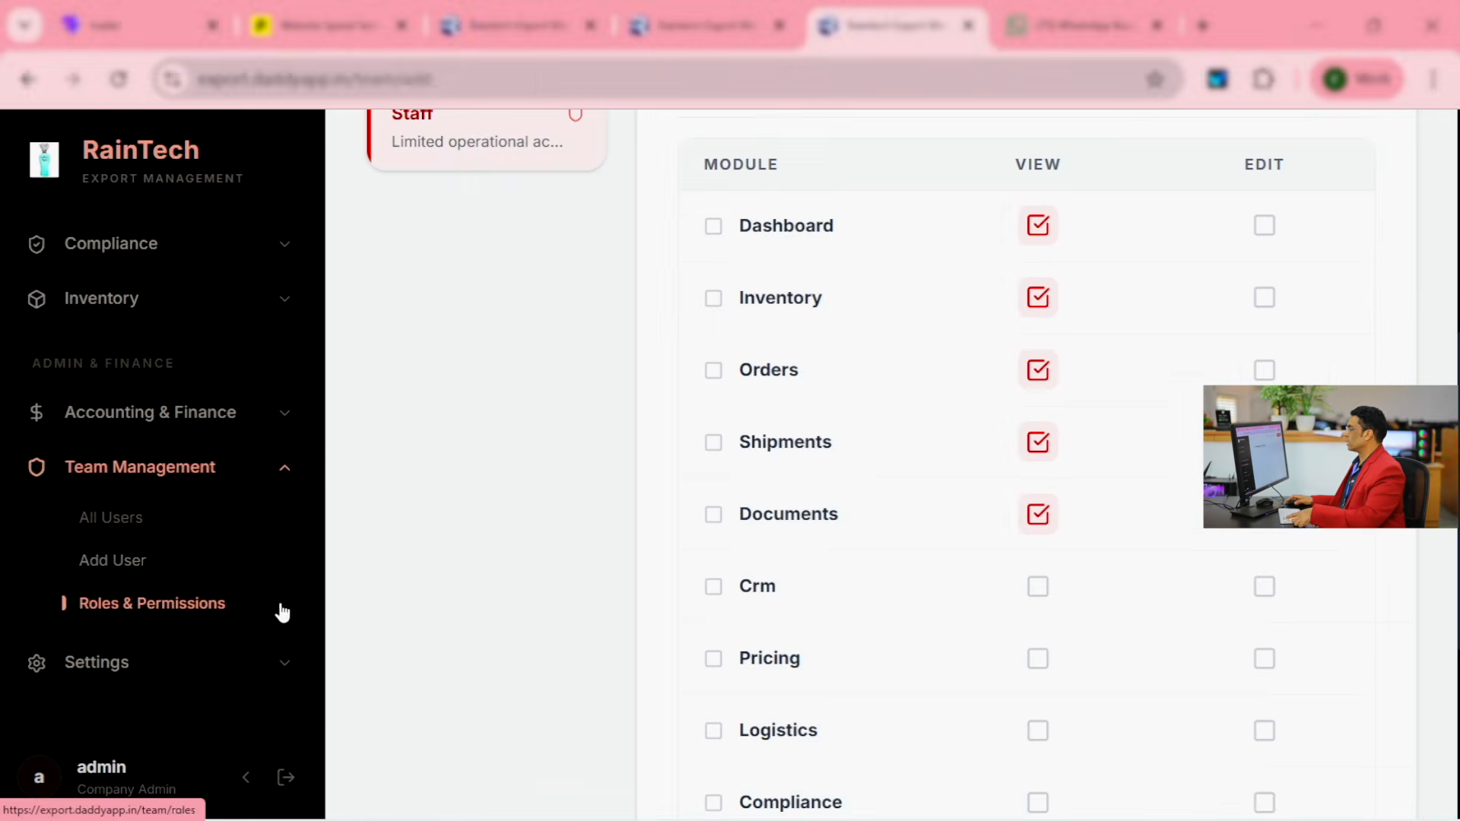
Step: Open the form for adding a team user and look over its fields
click(112, 560)
scroll(532, 533, down, 4)
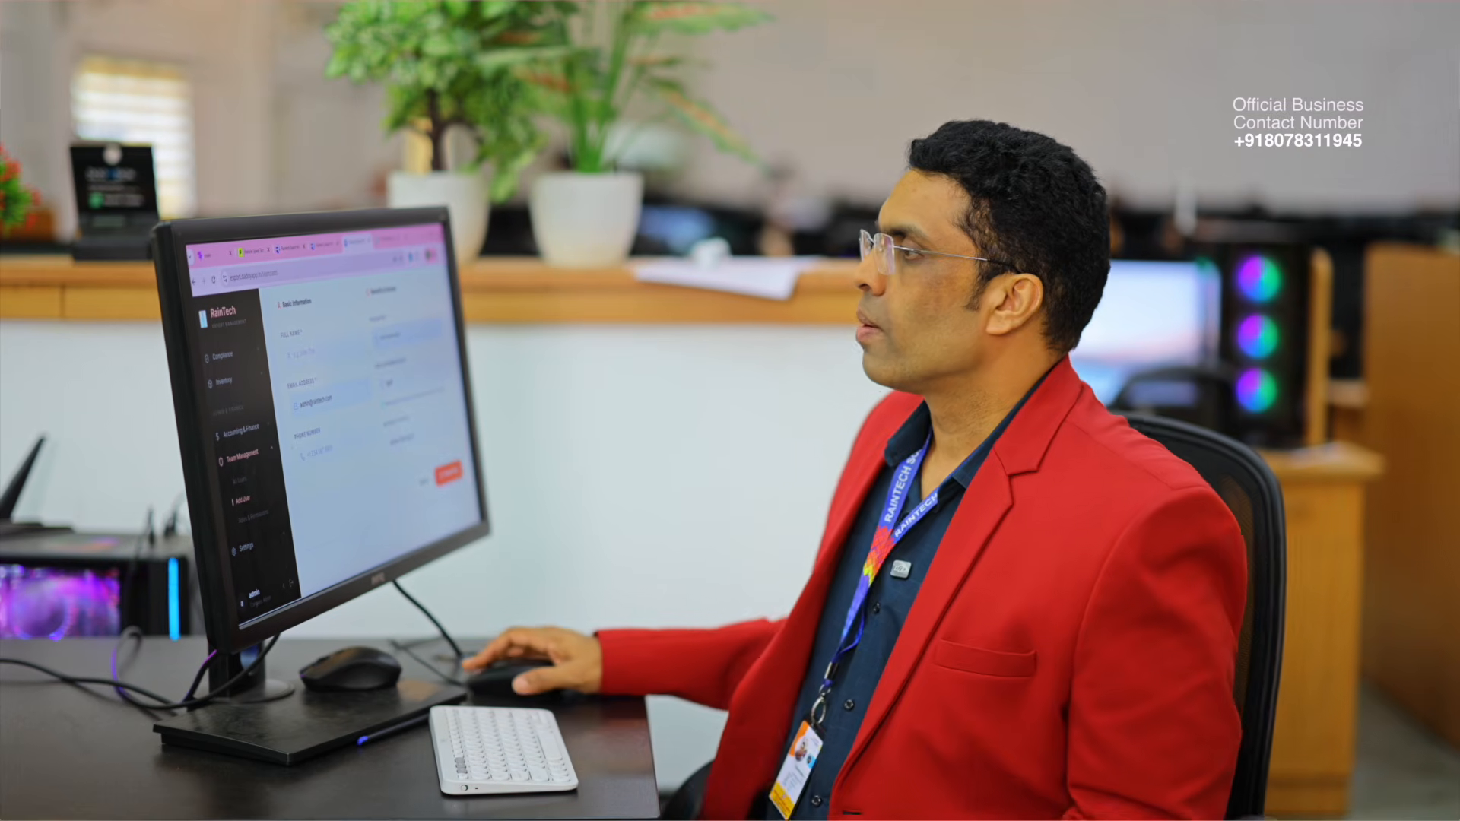
click(225, 352)
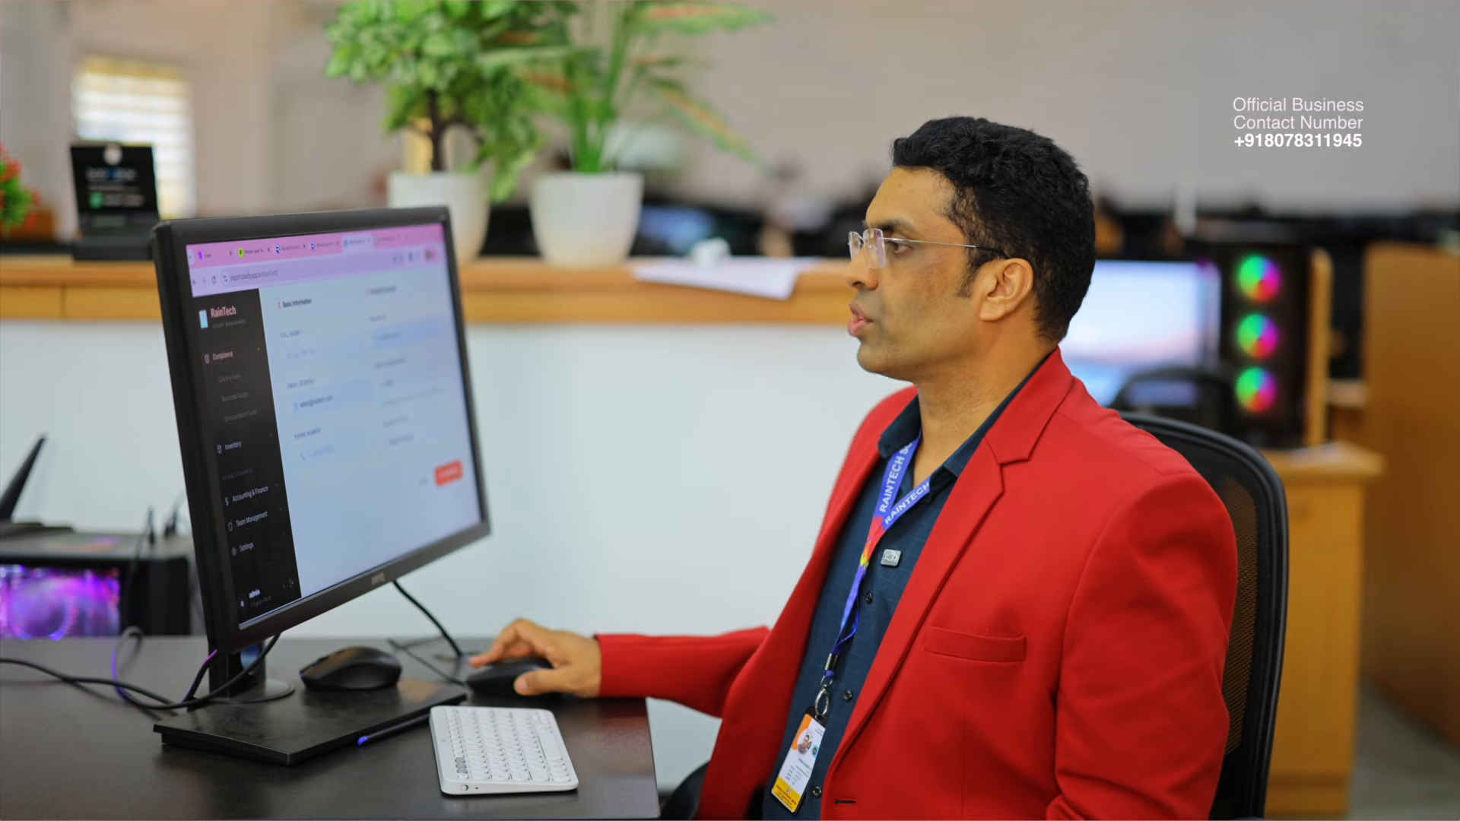
scroll(241, 400, up, 5)
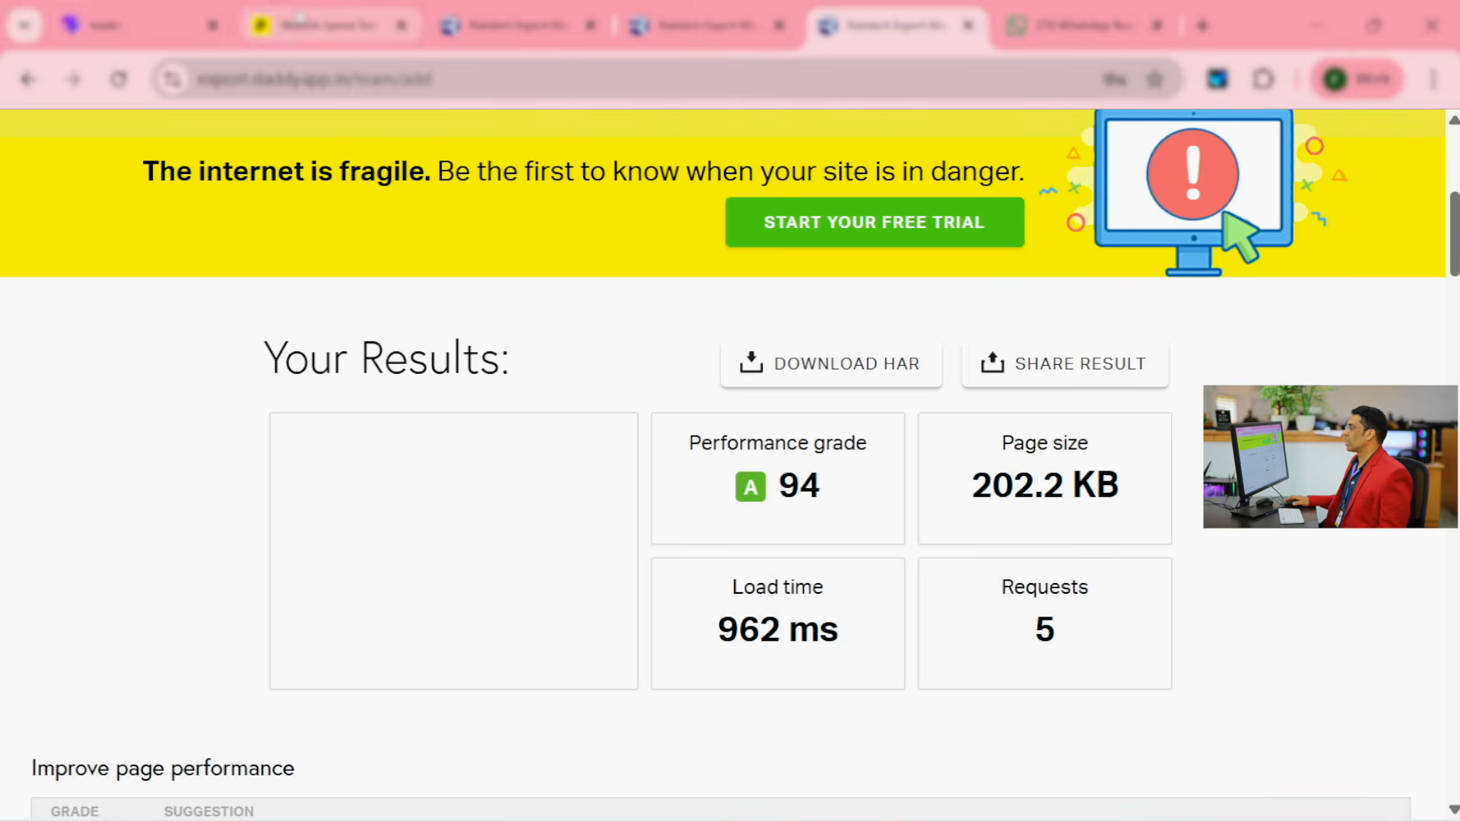
Step: Switch to the Raintech public website and look over its module cards and system overview
click(301, 16)
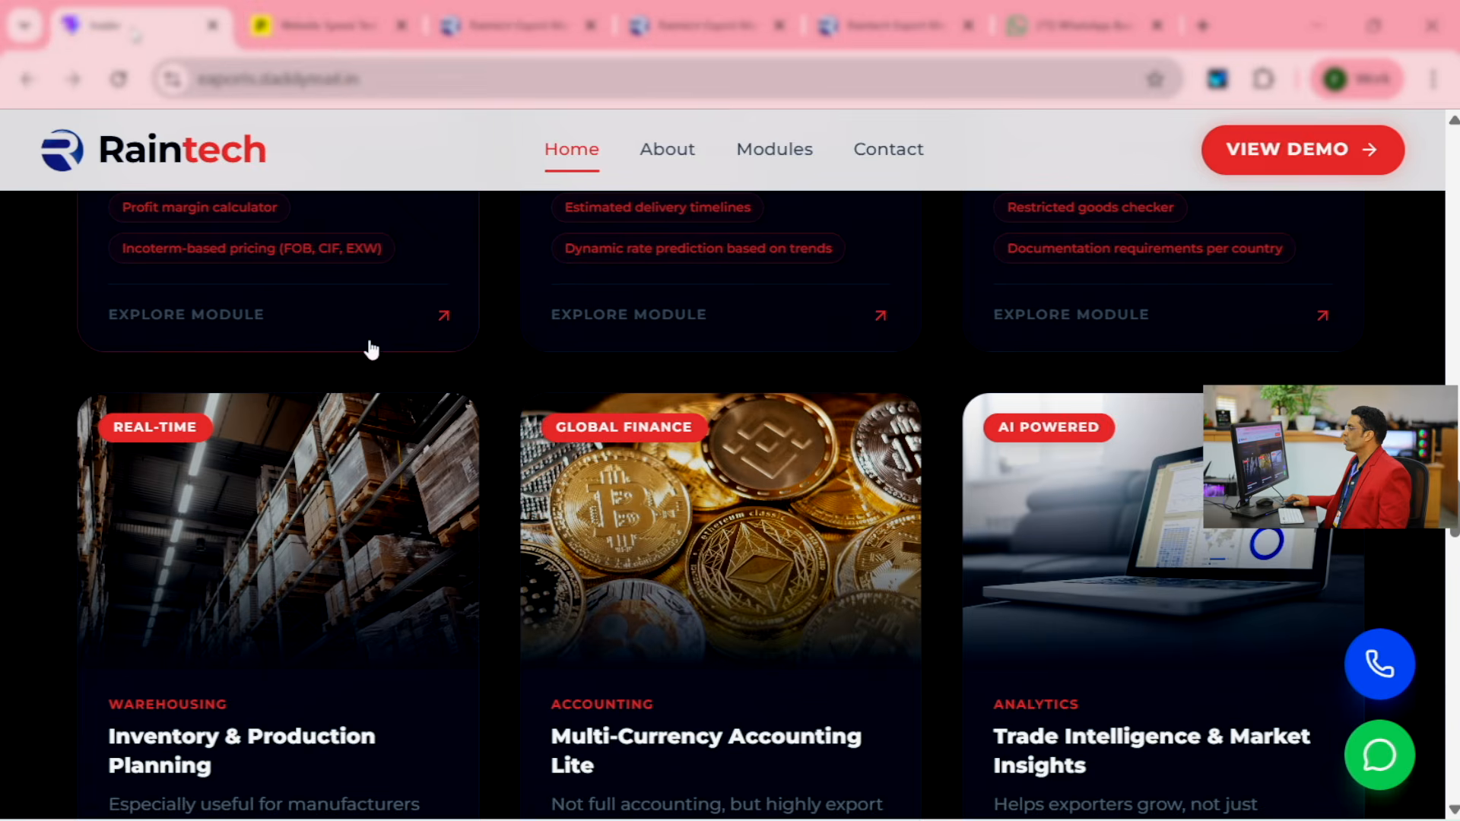
scroll(380, 327, up, 10)
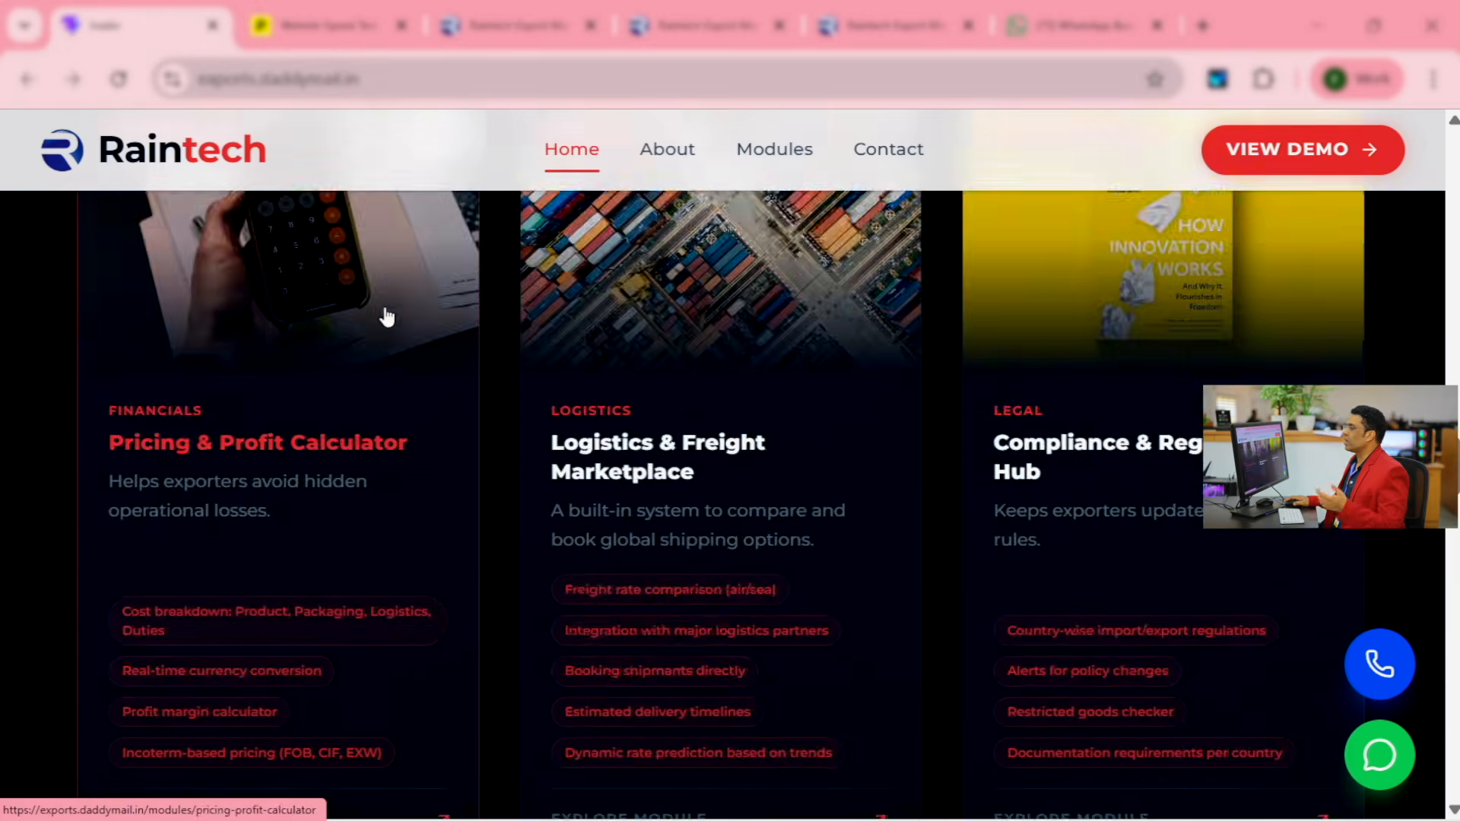
scroll(368, 289, up, 10)
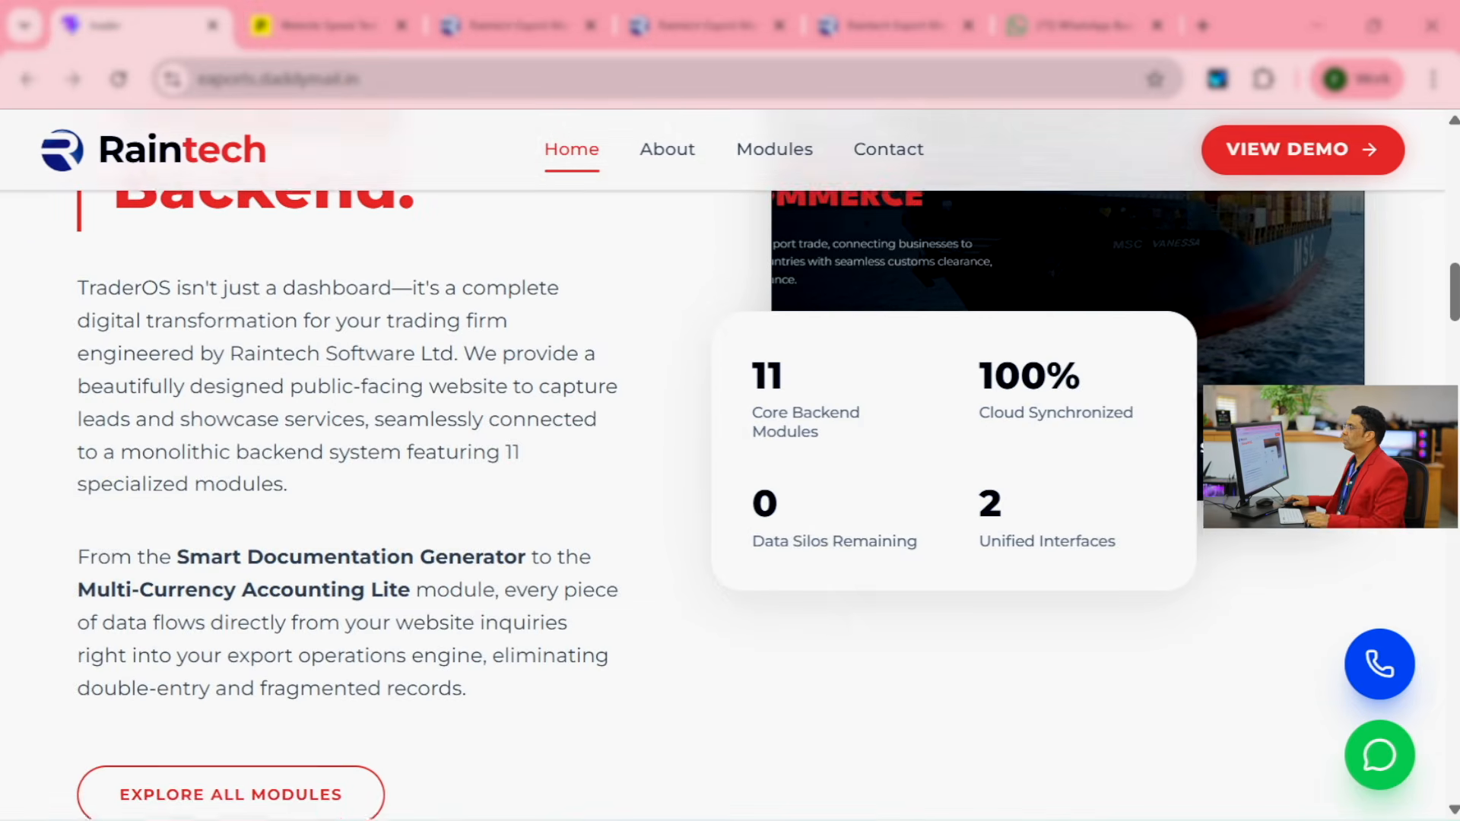
click(286, 81)
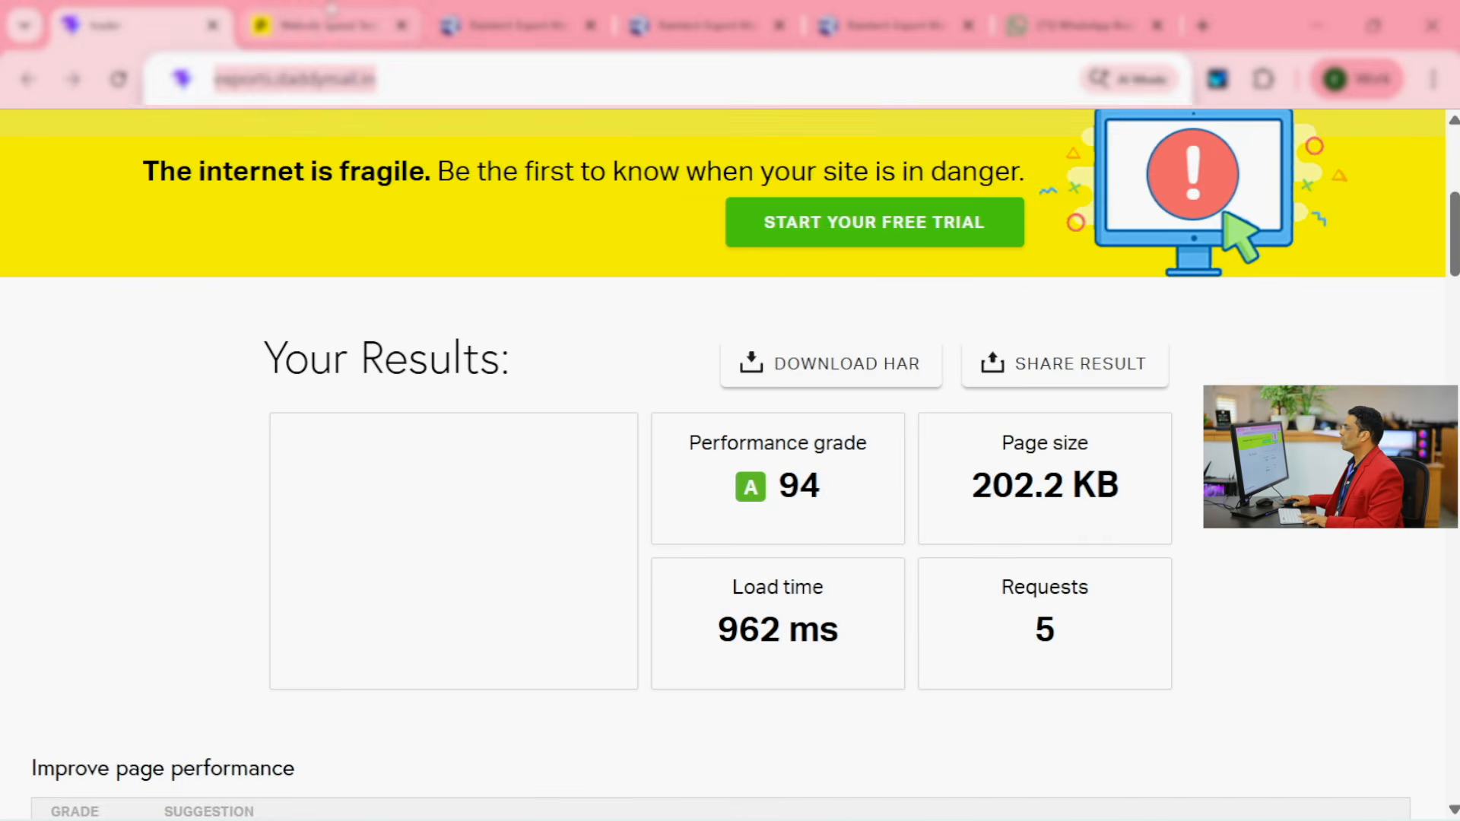
scroll(799, 433, up, 5)
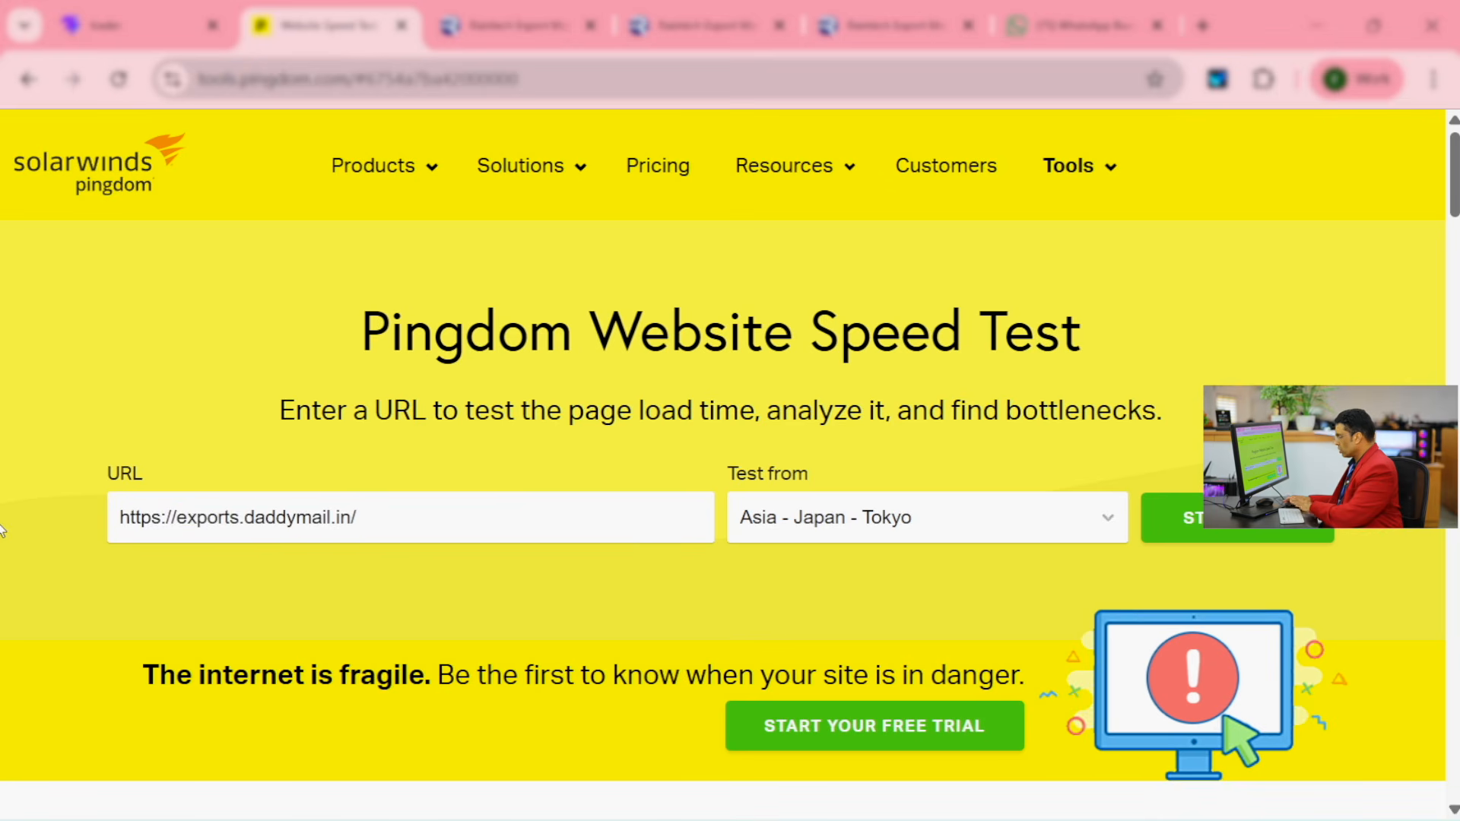
click(1179, 528)
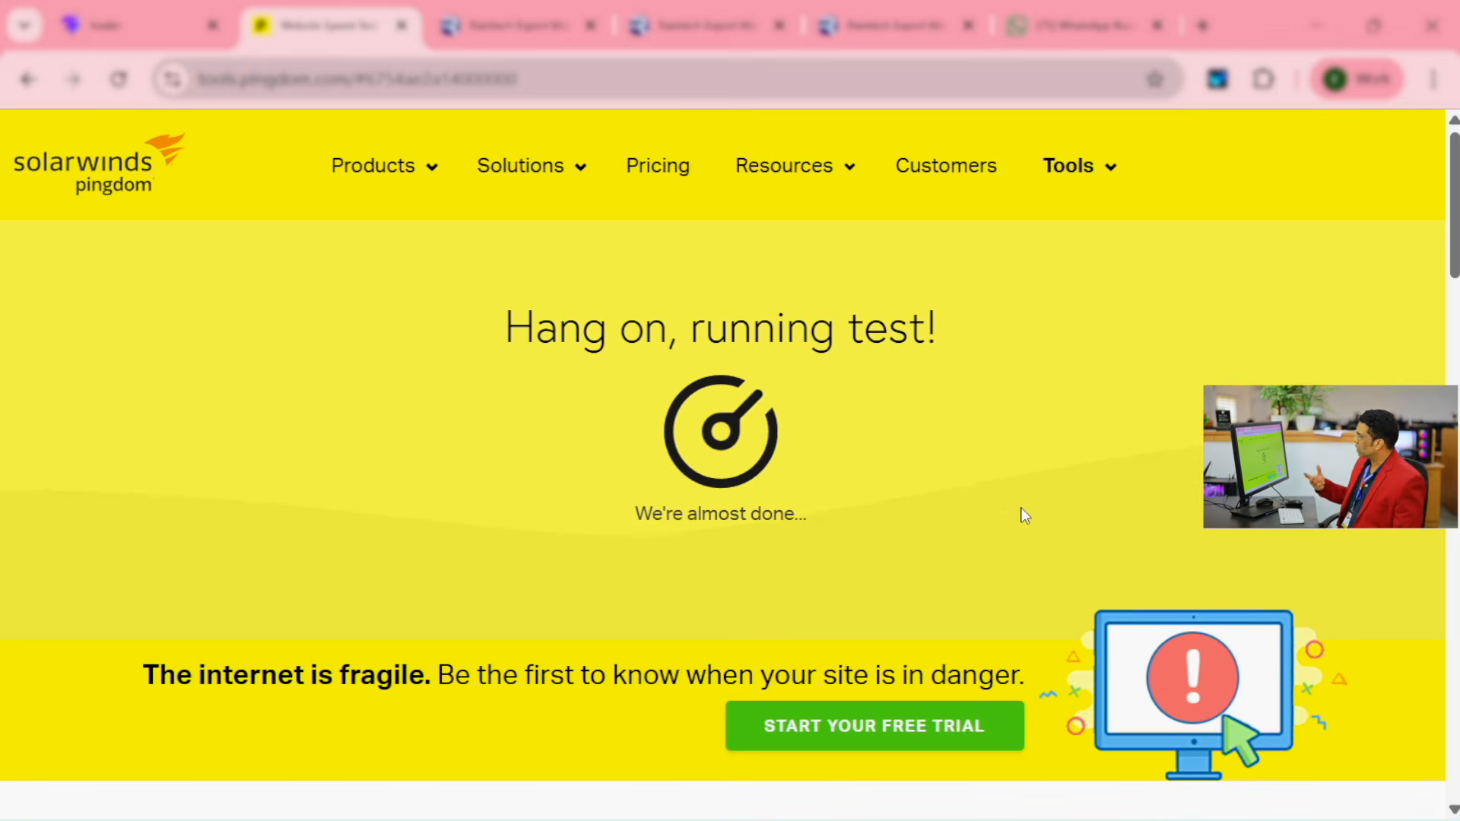
scroll(1004, 525, down, 2)
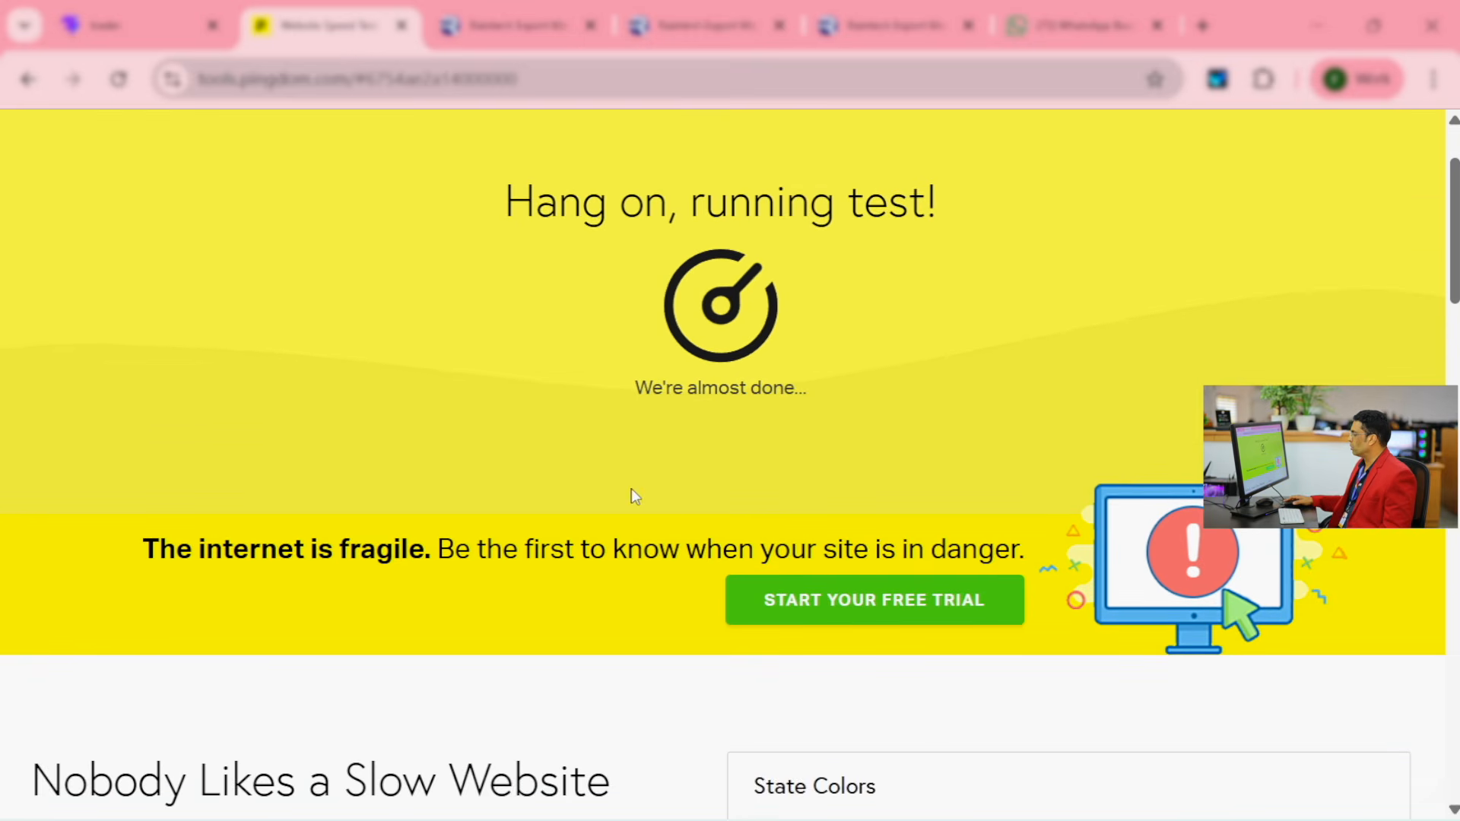
scroll(684, 517, down, 5)
scroll(707, 530, up, 5)
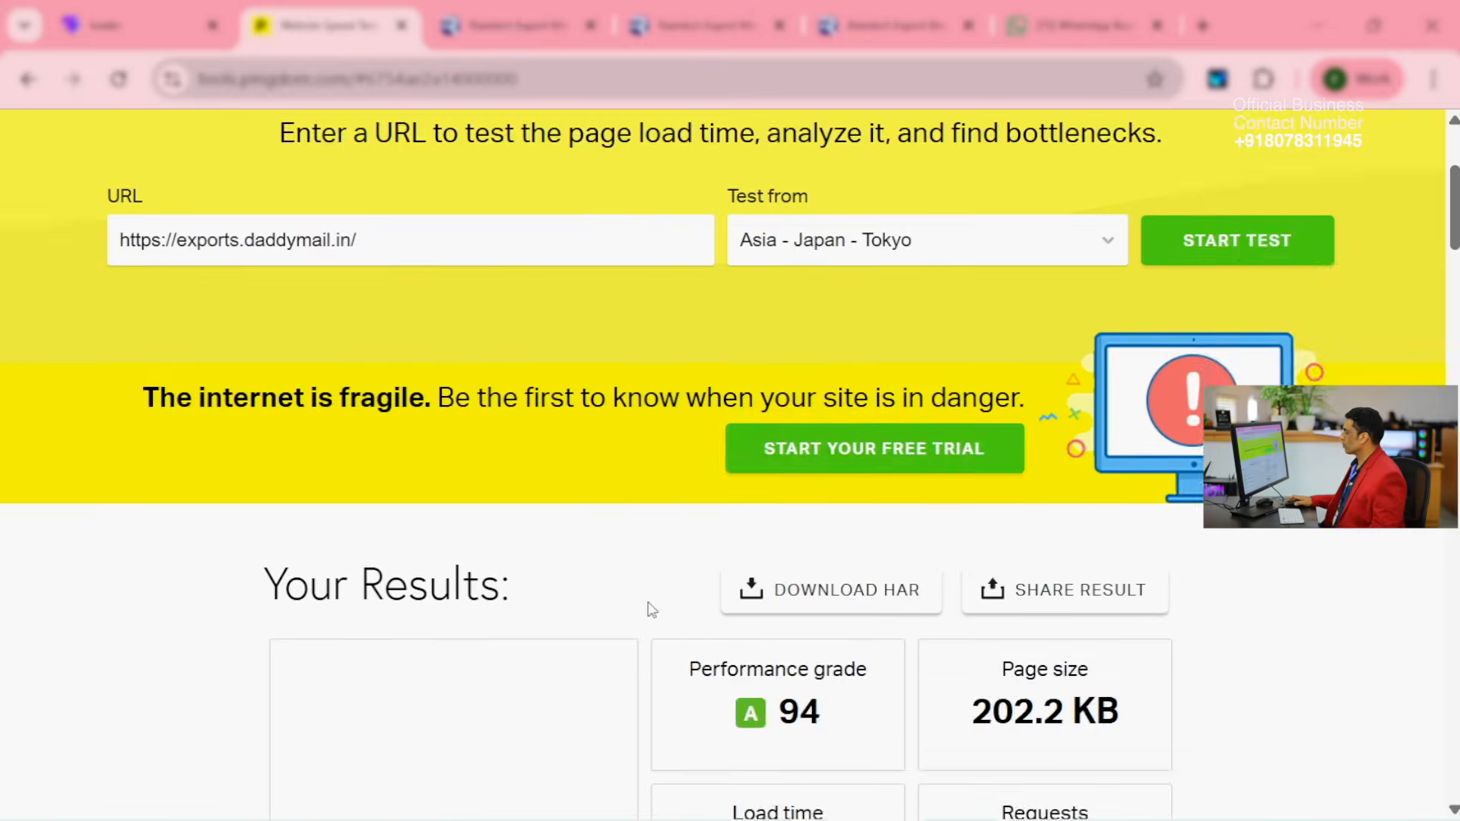
scroll(651, 610, down, 6)
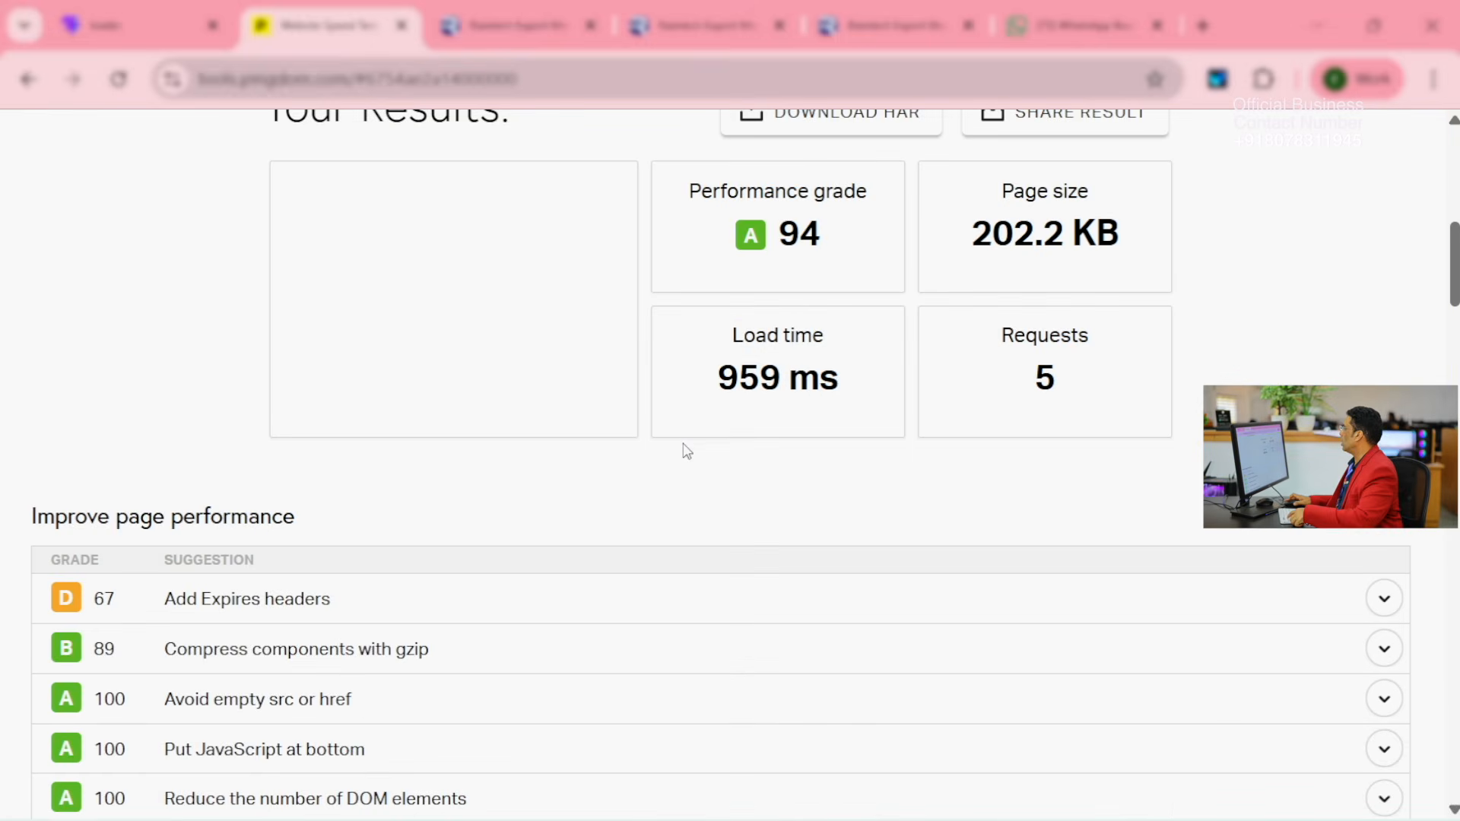
scroll(900, 365, up, 2)
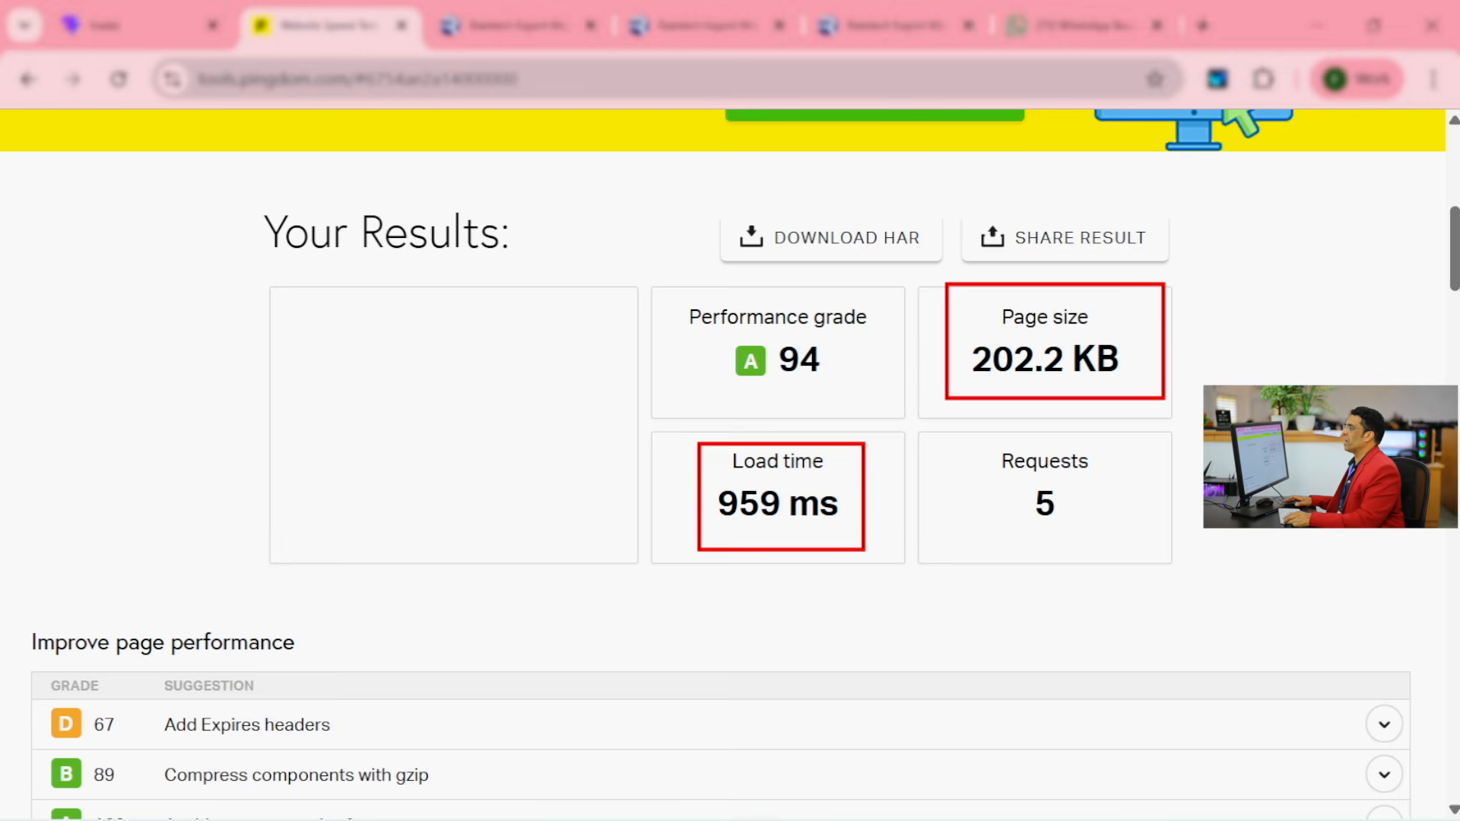
Step: Return to the Raintech public website, reload its home page and look through the overview and module sections
scroll(1174, 330, up, 10)
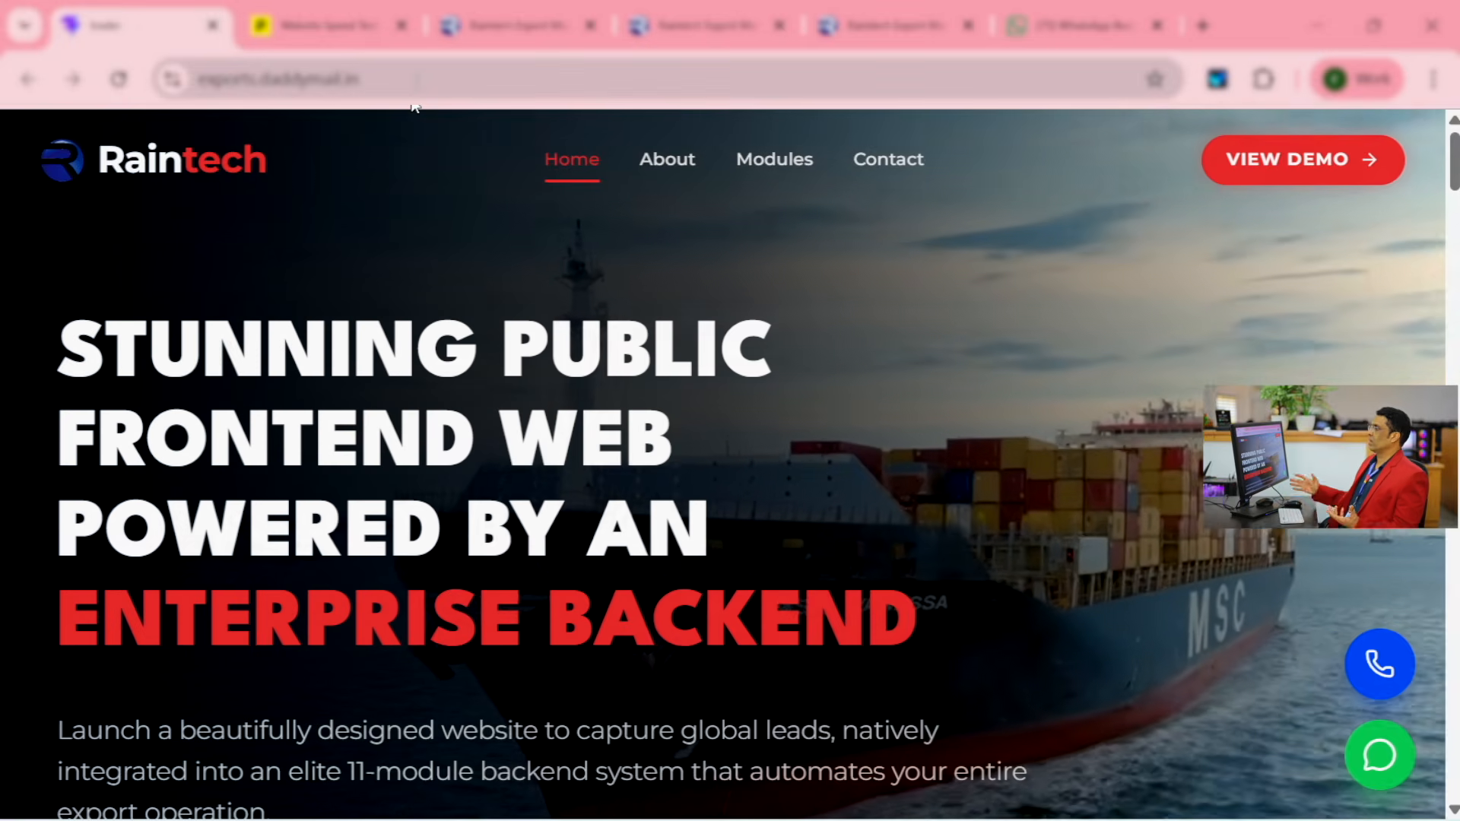
click(381, 85)
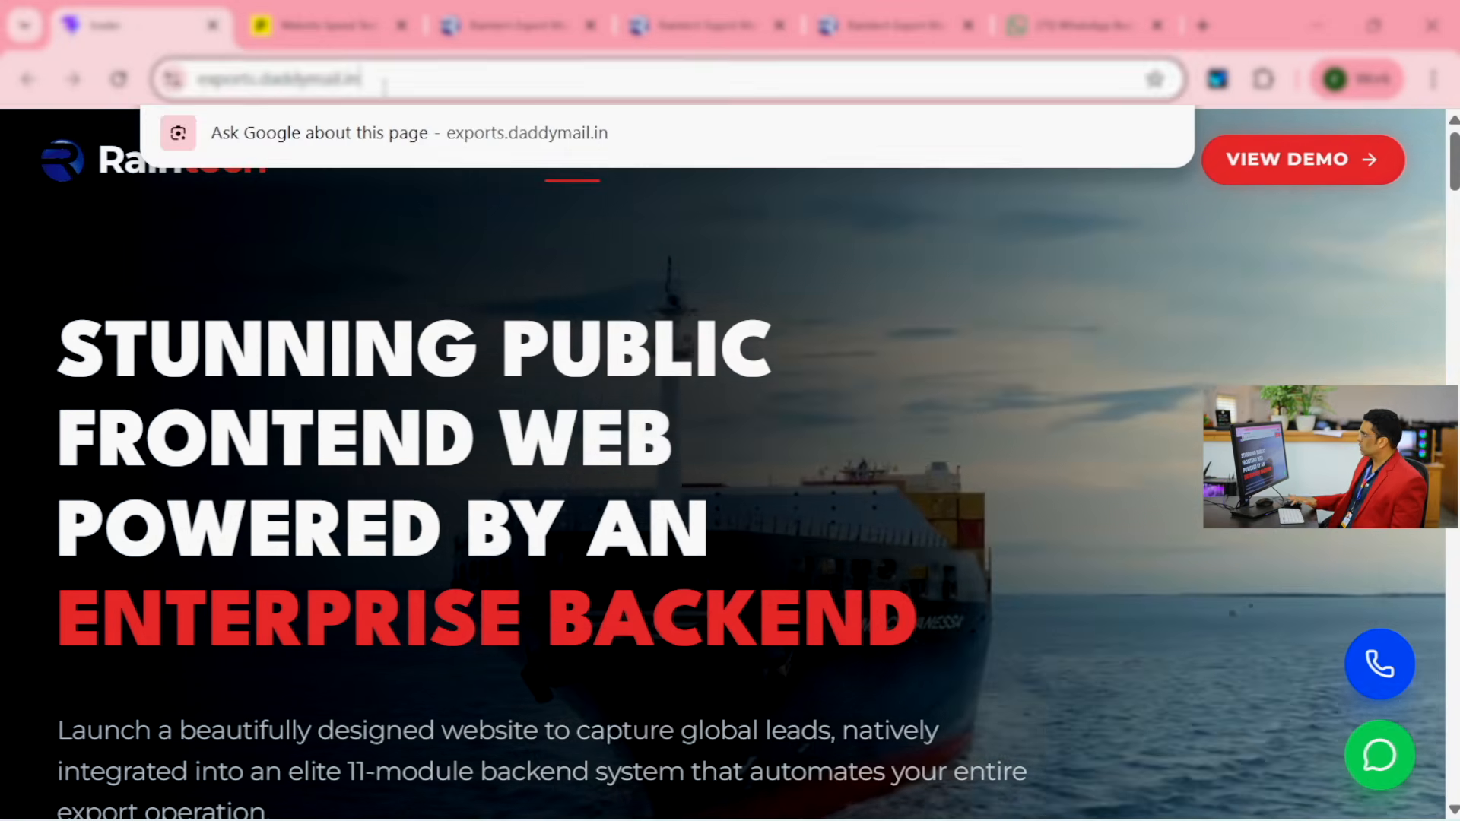
key(Return)
scroll(540, 255, down, 15)
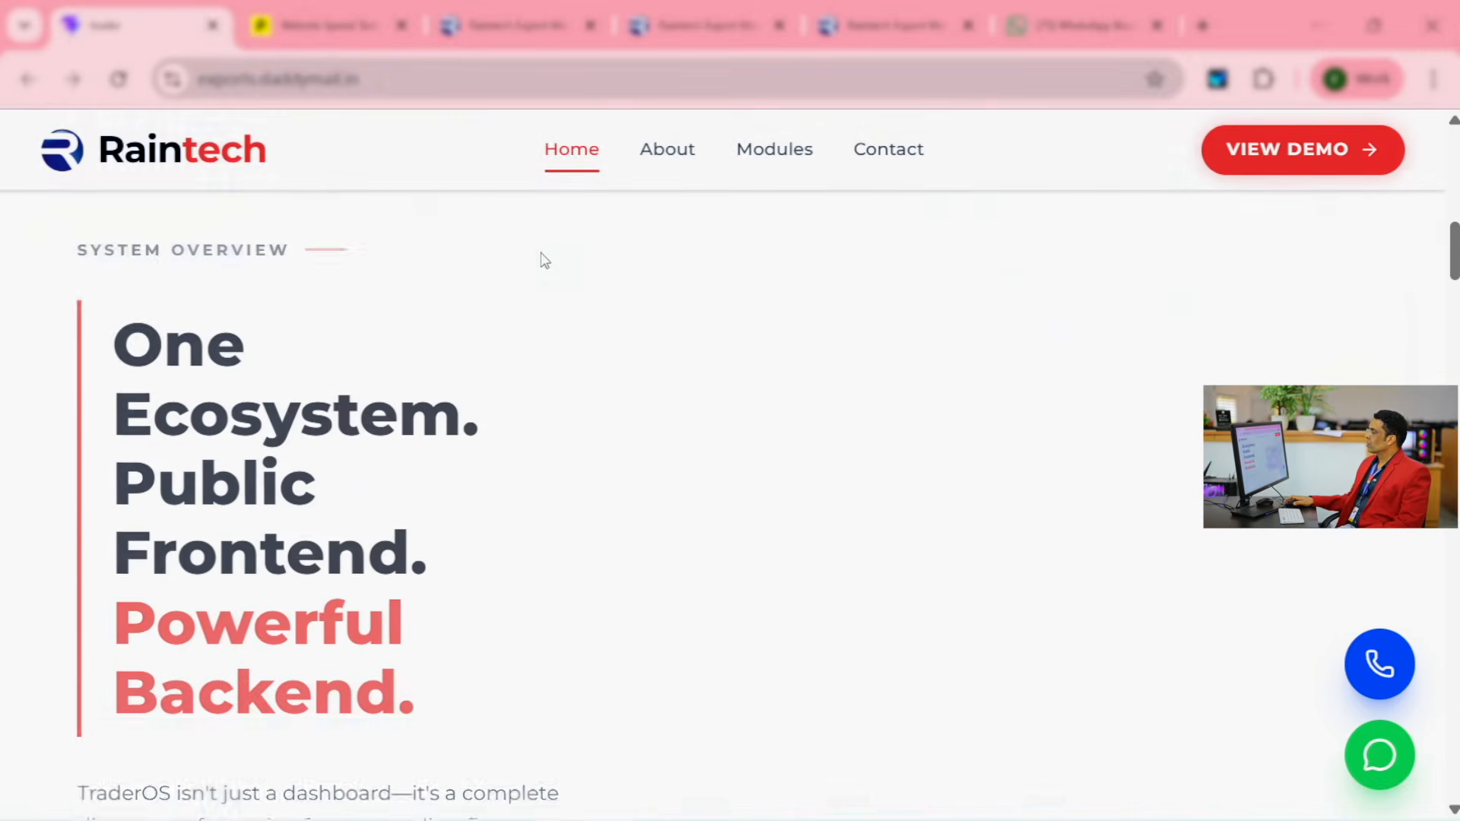
scroll(536, 257, down, 15)
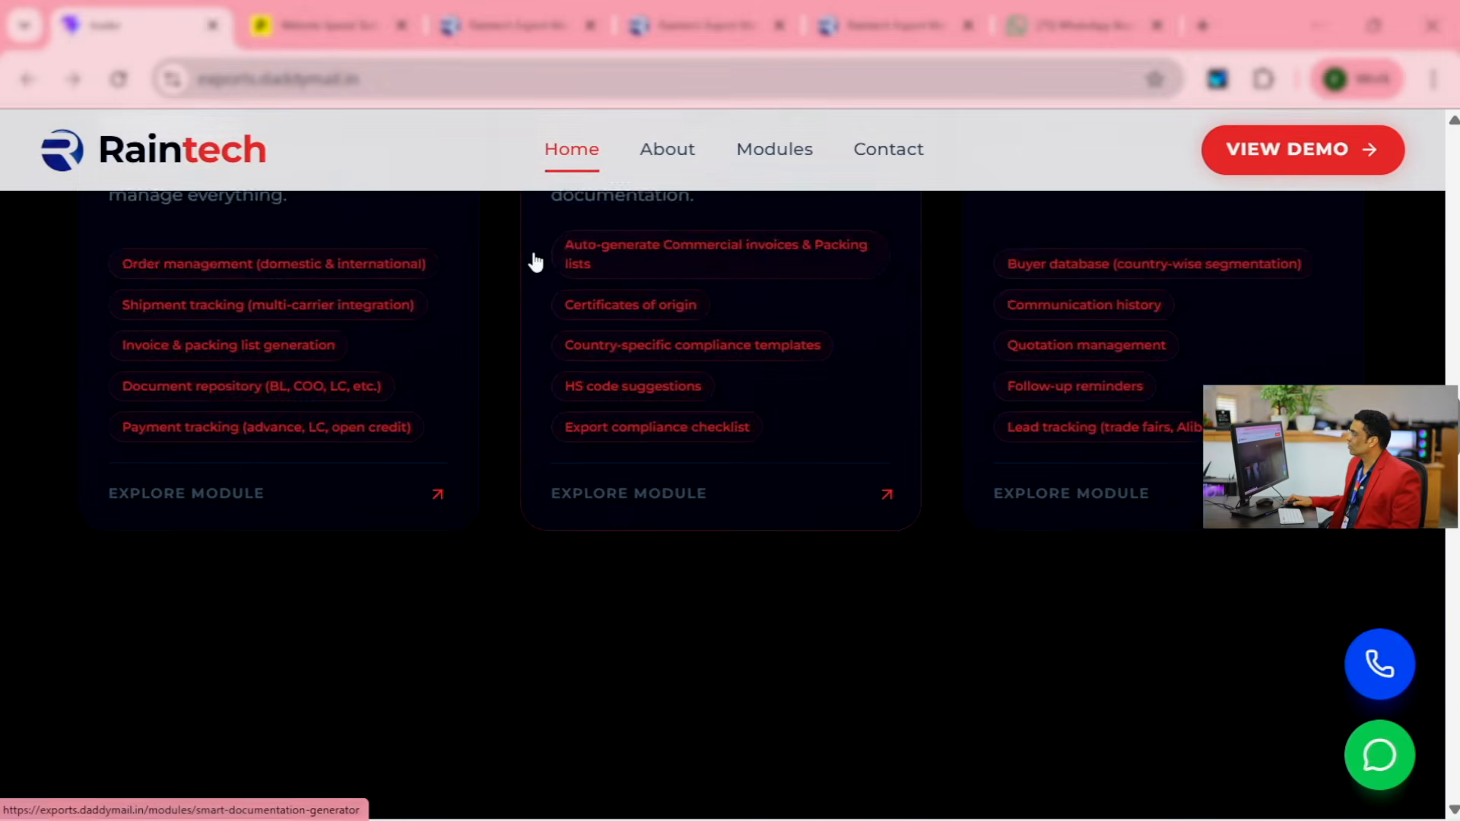